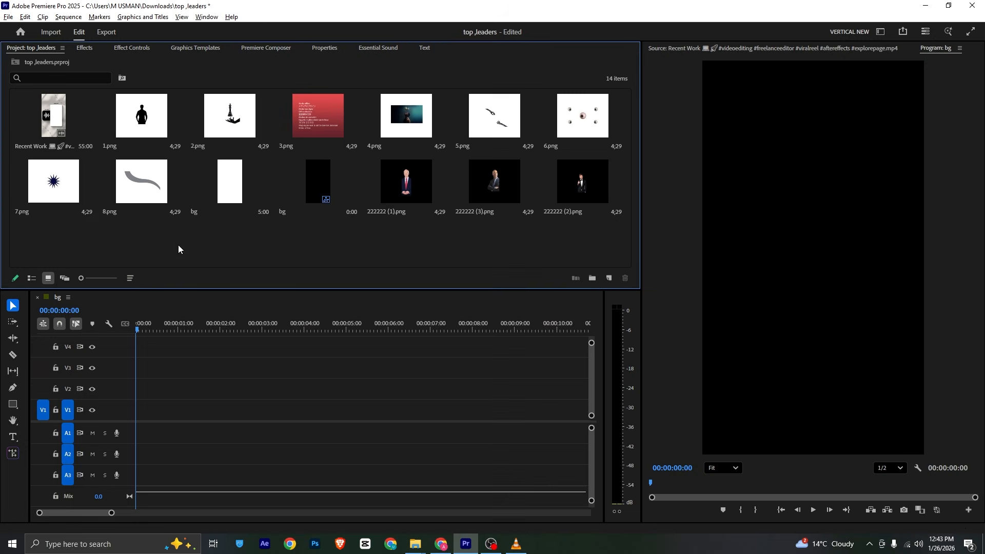
# Step: Delete the 3.png image from the project
pyautogui.click(313, 140)
pyautogui.press('Delete')
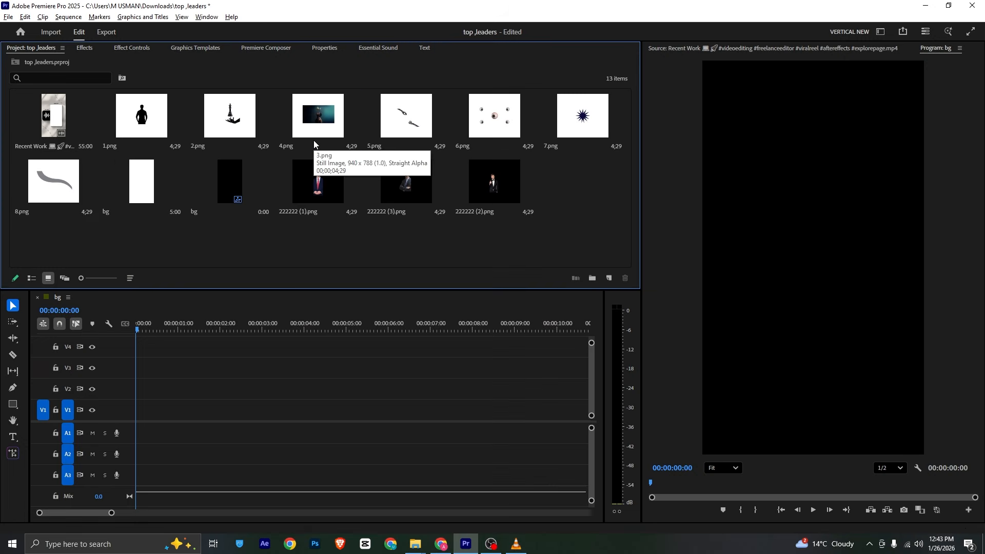
# Step: Create a white 1080 × 1920 color matte at 60 fps with square pixels and name it bg
pyautogui.rightClick(255, 242)
pyautogui.moveTo(306, 286)
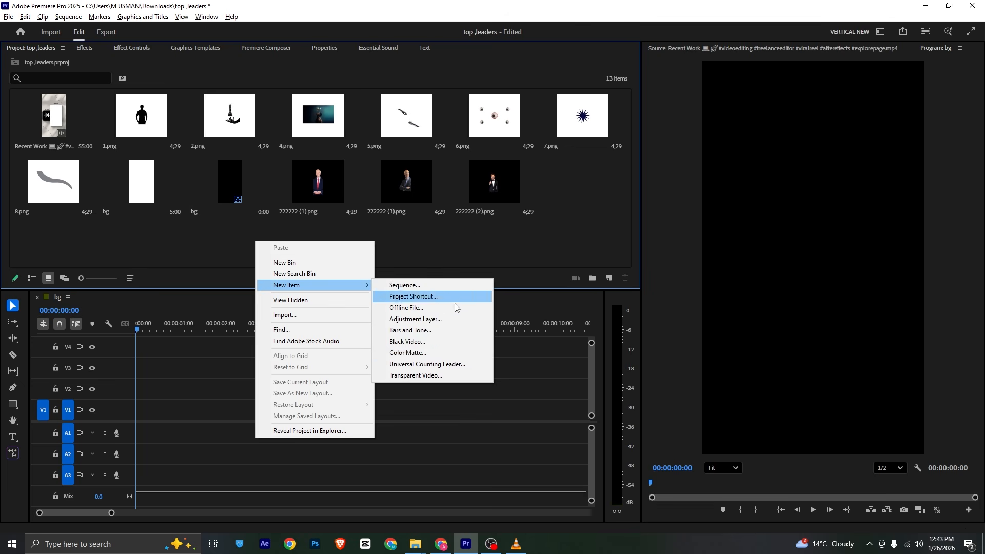
pyautogui.click(441, 353)
pyautogui.click(486, 239)
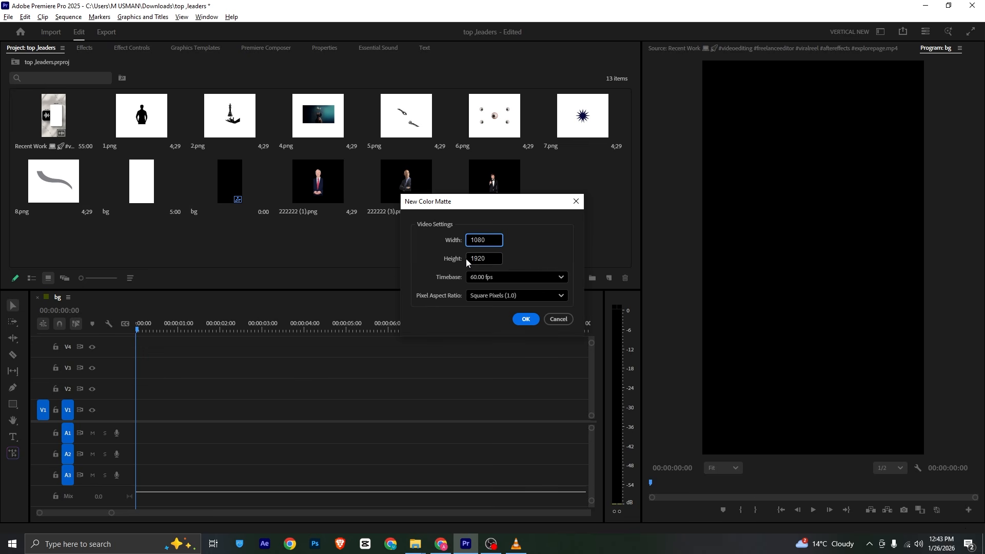
pyautogui.click(525, 319)
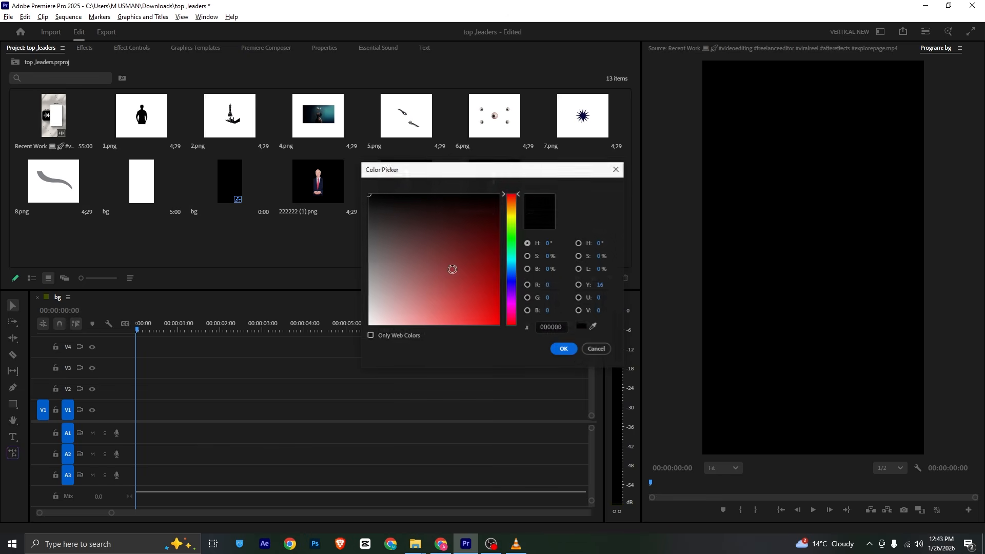
pyautogui.click(567, 352)
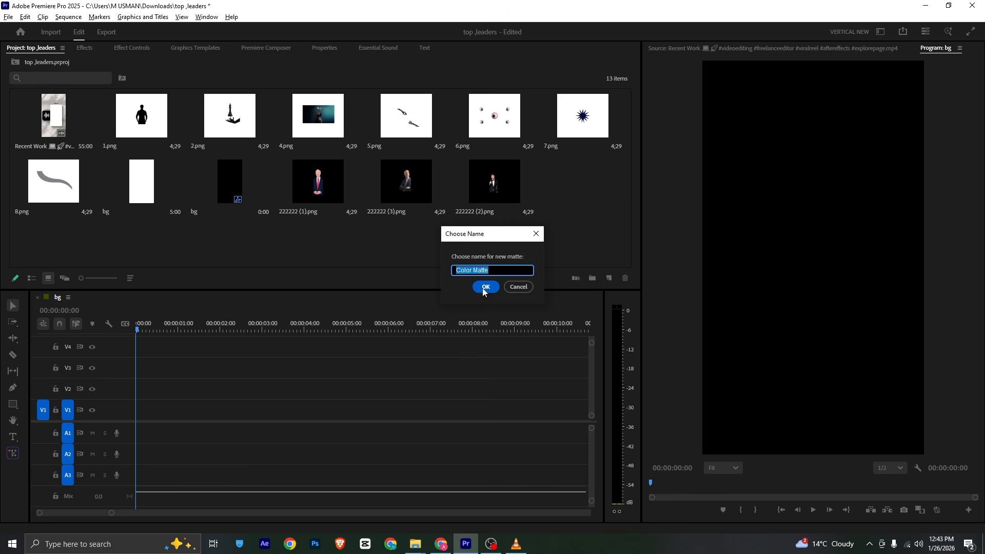
pyautogui.click(483, 283)
# Step: Place the new bg matte at the start of track V1 and extend it to 00:00:09:34
pyautogui.moveTo(585, 210); pyautogui.dragTo(142, 410)
pyautogui.moveTo(346, 410); pyautogui.dragTo(538, 412)
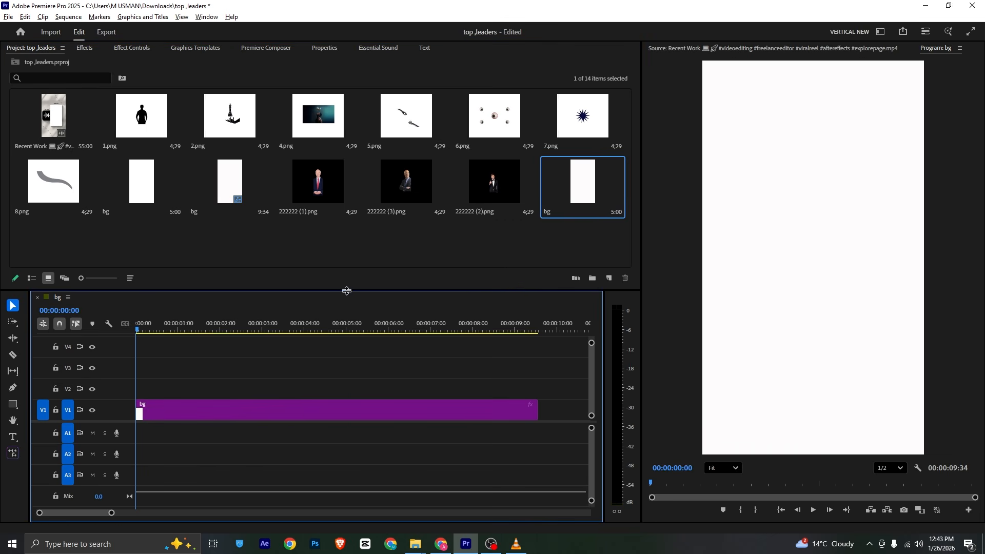
pyautogui.click(300, 247)
# Step: Switch to VLC and play the first two seconds of the reference reel to examine the layout of its portrait cards
pyautogui.click(516, 544)
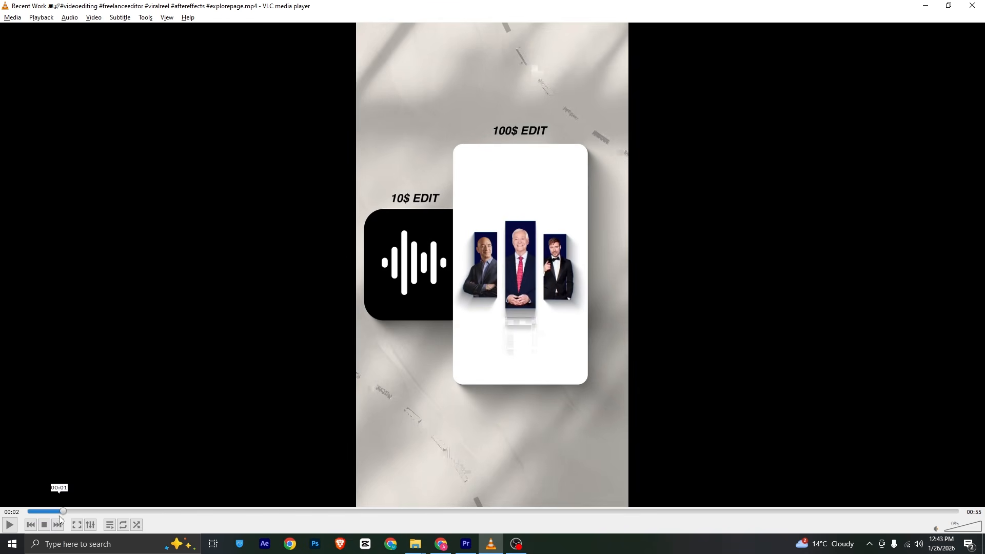
pyautogui.moveTo(60, 516); pyautogui.dragTo(1, 519)
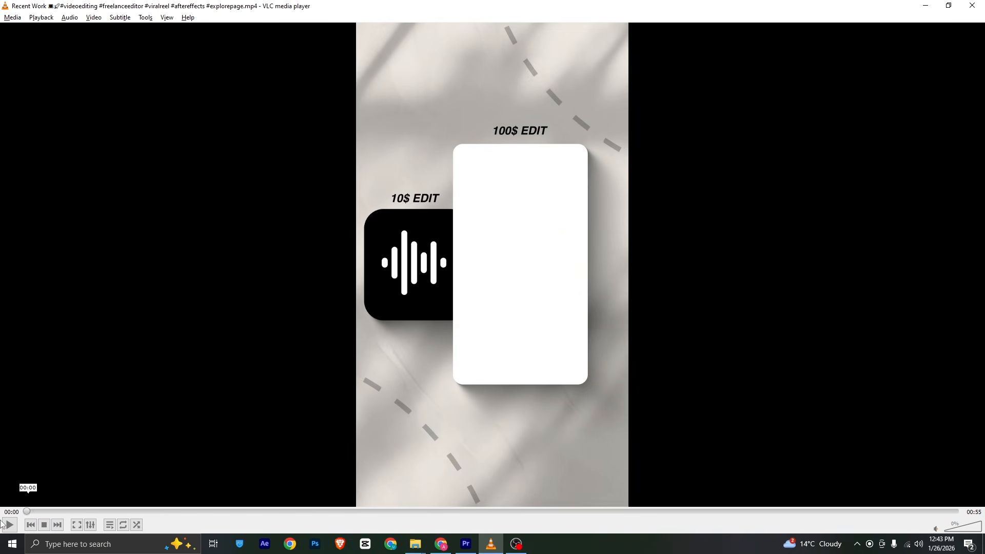
pyautogui.press('space')
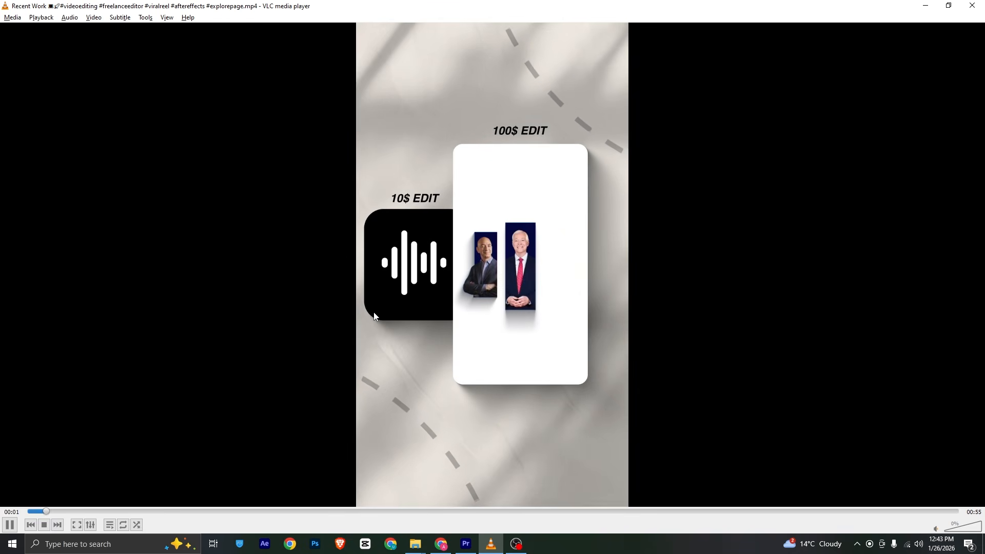
pyautogui.press('space')
pyautogui.hotkey('alt', 'Tab')
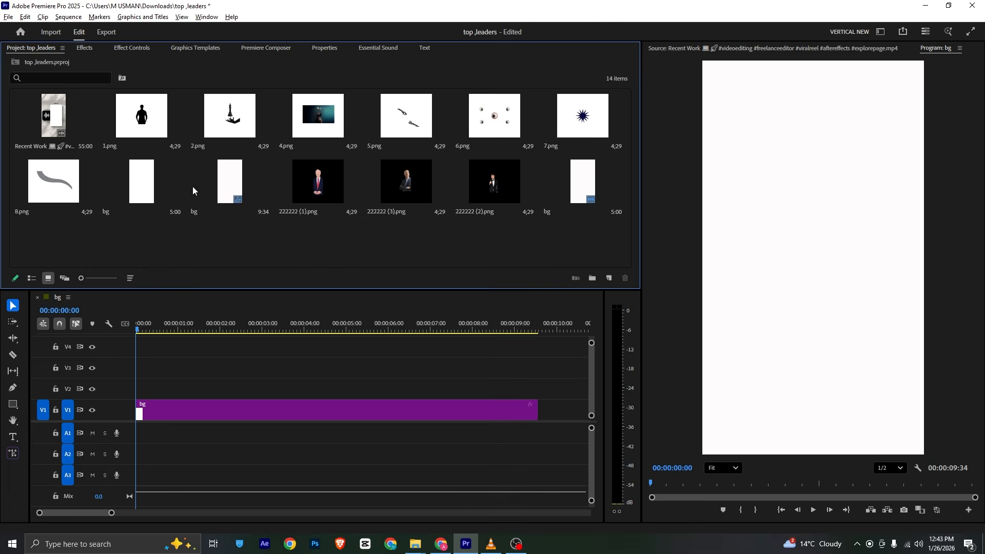
pyautogui.hotkey('alt', 'Tab')
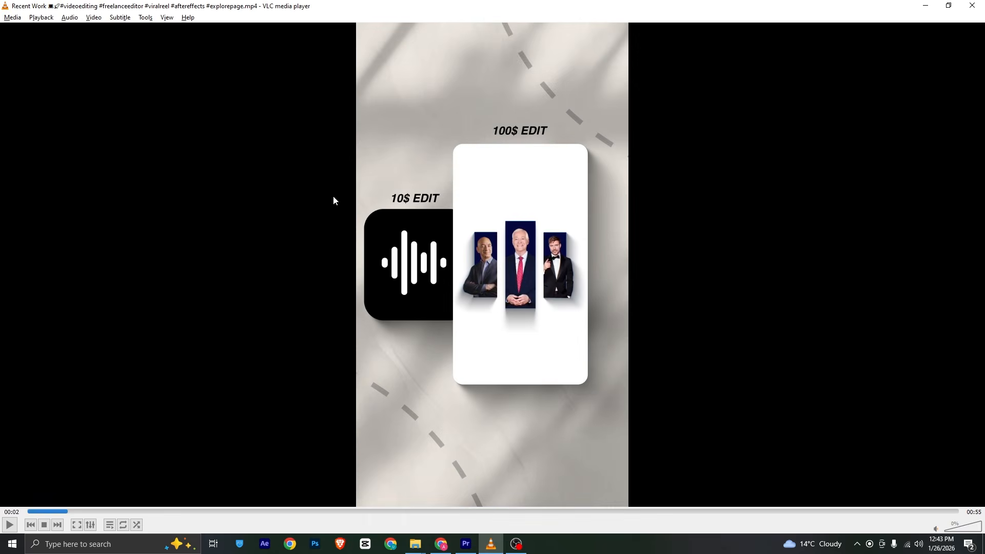
pyautogui.hotkey('alt', 'Tab')
# Step: Place 222222 (3).png at the start of track V2 and set its position to 302, 1024 and scale to 120
pyautogui.moveTo(420, 180); pyautogui.dragTo(144, 390)
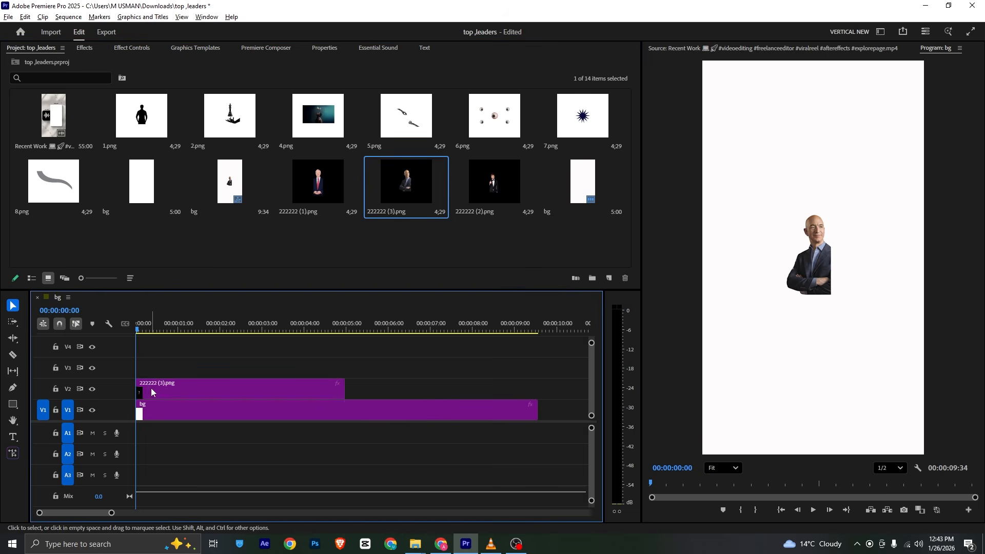
pyautogui.click(131, 47)
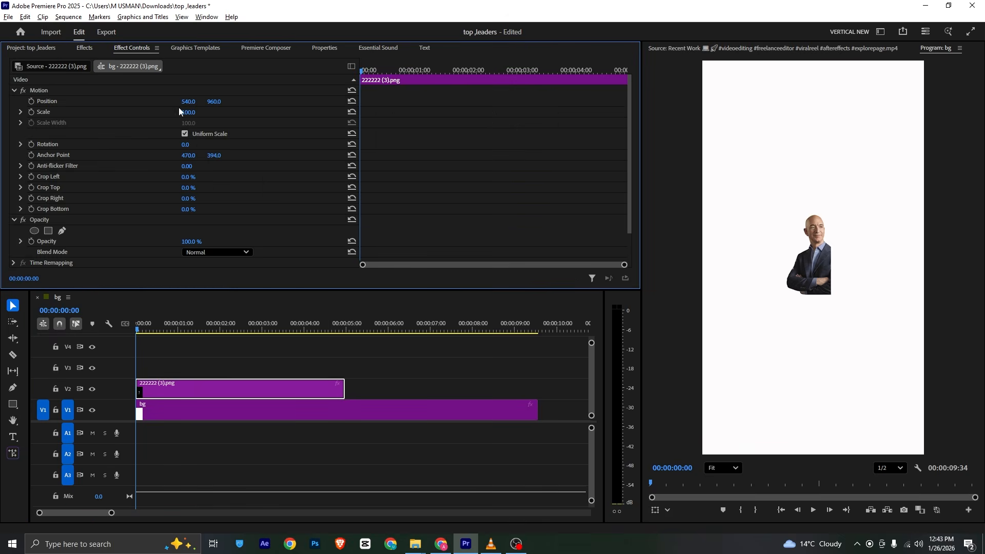
pyautogui.moveTo(187, 101); pyautogui.dragTo(230, 101)
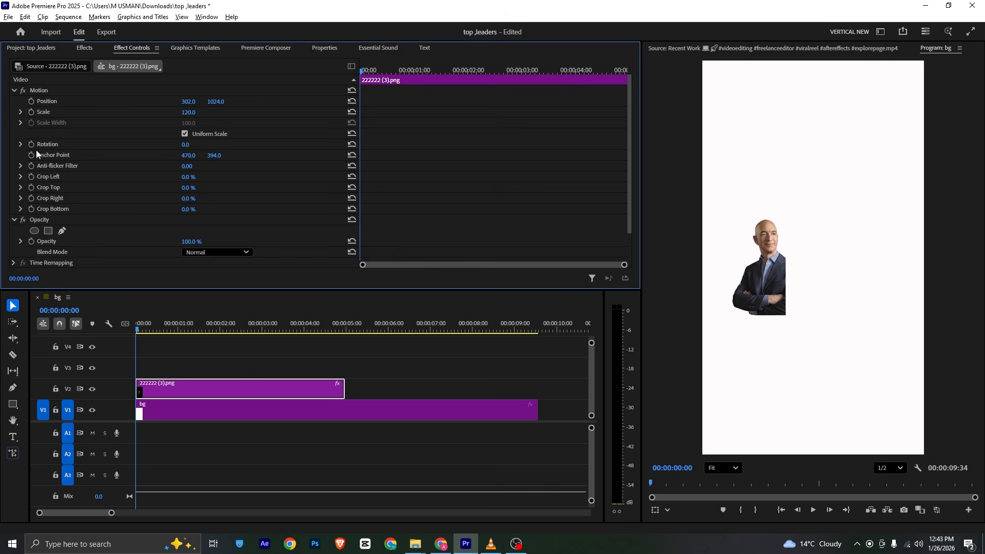
pyautogui.click(174, 359)
# Step: Check the reference reel and draw a dark blue upright rectangle over the man's portrait
pyautogui.click(491, 544)
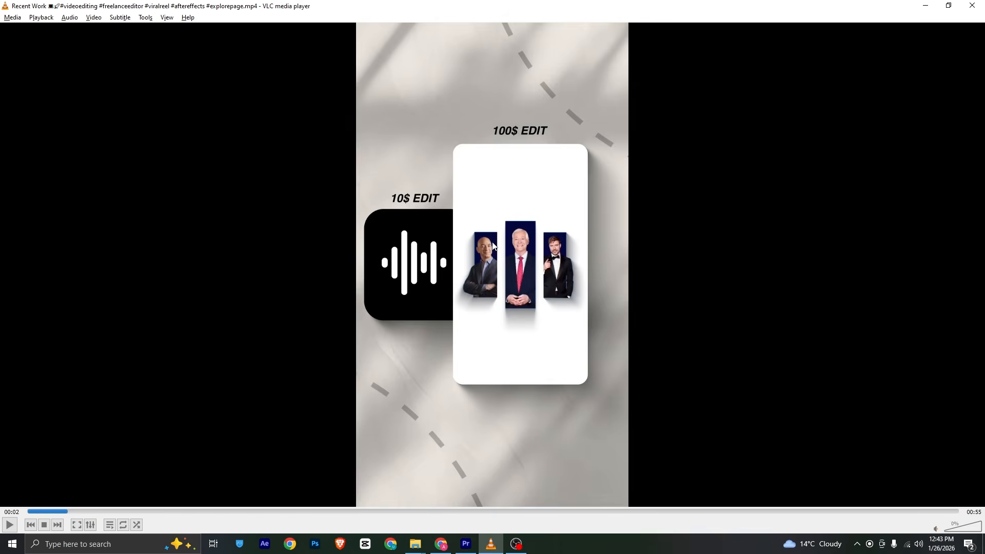
pyautogui.hotkey('alt', 'Tab')
pyautogui.click(14, 404)
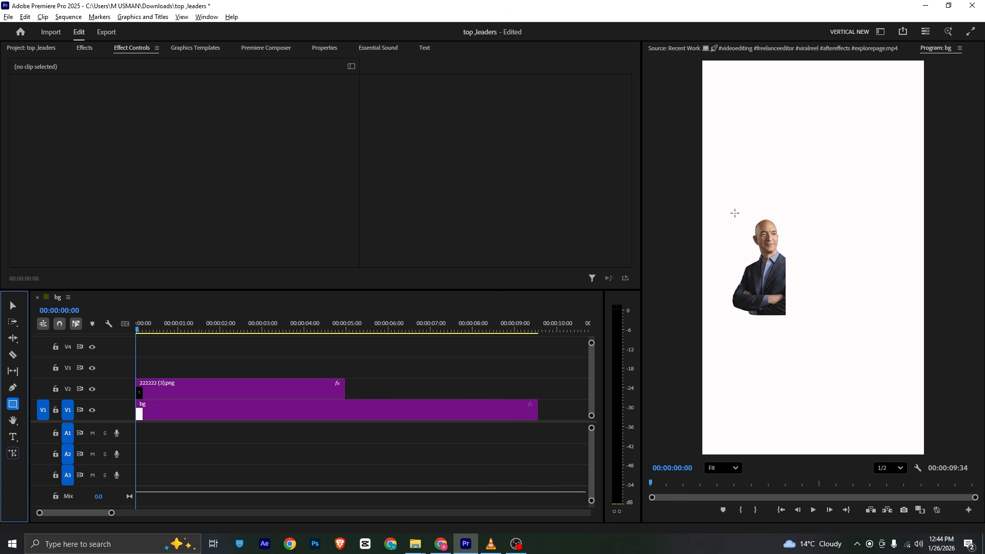
pyautogui.moveTo(734, 213)
pyautogui.mouseDown()
pyautogui.moveTo(773, 254)
pyautogui.moveTo(788, 324)
pyautogui.mouseUp()
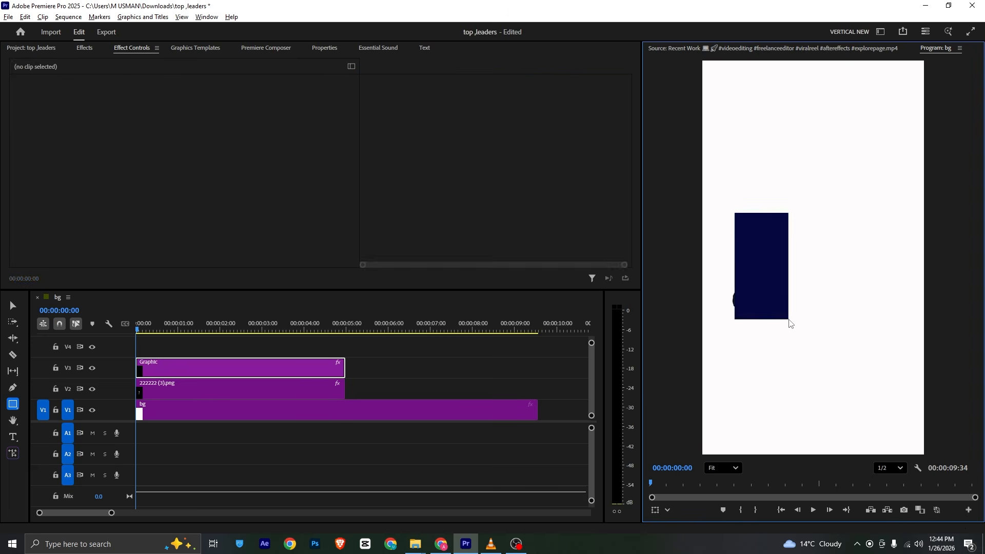
# Step: Stack the 222222 (3).png clip on V3 above the rectangle graphic and set its scale to 130
pyautogui.moveTo(154, 392)
pyautogui.mouseDown()
pyautogui.moveTo(155, 355)
pyautogui.moveTo(162, 384)
pyautogui.mouseUp()
pyautogui.moveTo(167, 349); pyautogui.dragTo(175, 368)
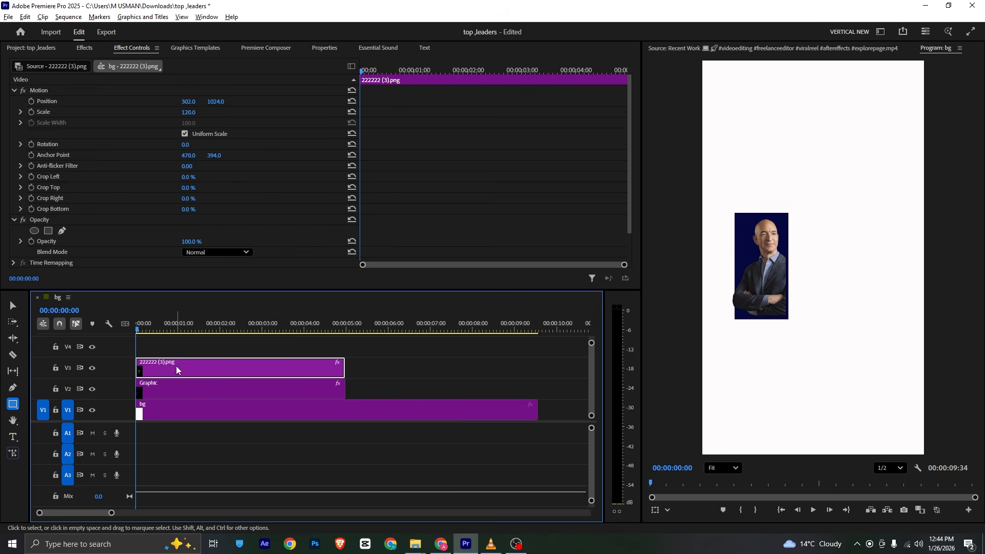
pyautogui.moveTo(188, 113); pyautogui.dragTo(192, 113)
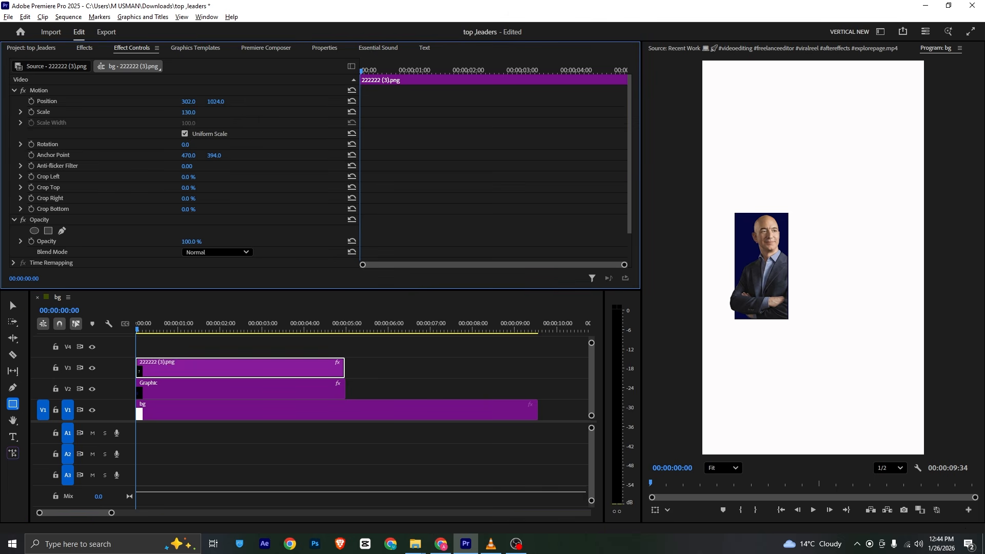
pyautogui.hotkey('alt', 'Tab')
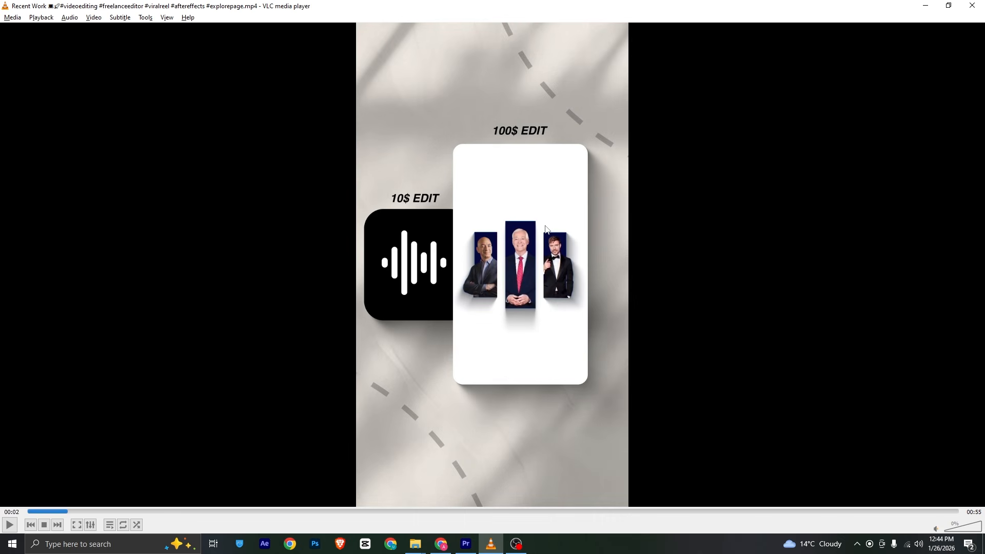
pyautogui.hotkey('alt', 'Tab')
pyautogui.click(253, 342)
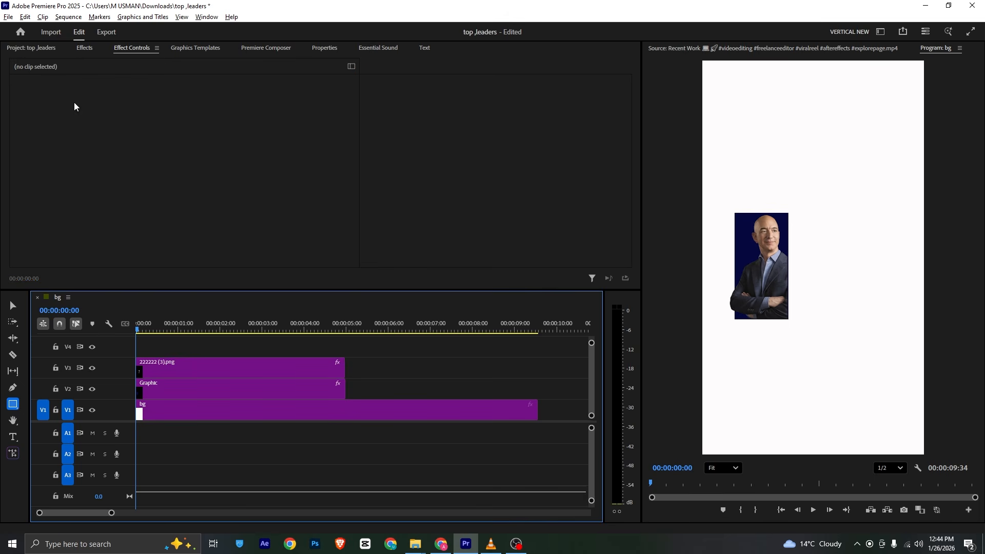
# Step: Search the effects for "drop" and try to apply Drop Shadow to the rectangle graphic clip
pyautogui.click(85, 47)
pyautogui.click(83, 64)
pyautogui.write('drop')
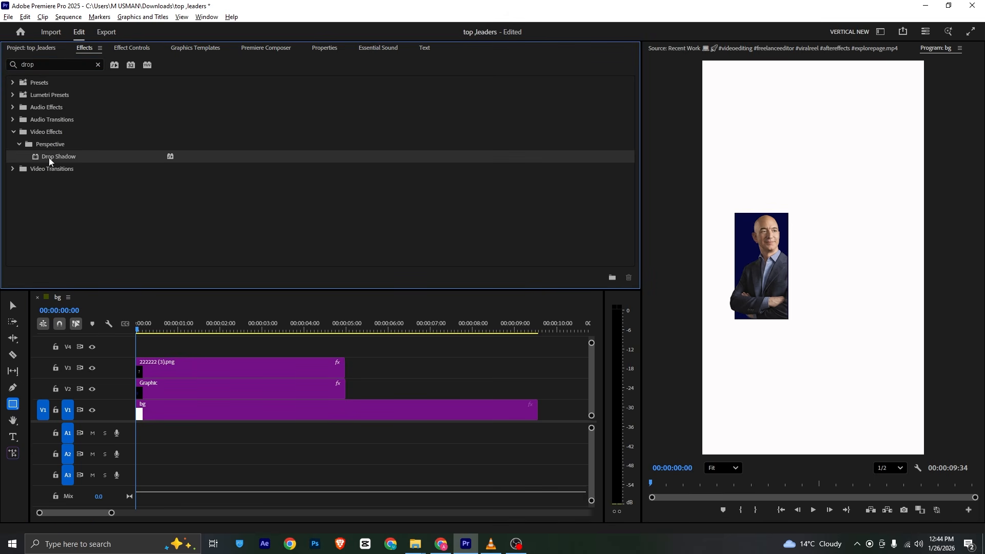
pyautogui.moveTo(49, 157); pyautogui.dragTo(162, 393)
# Step: Nest the 222222 (3).png and rectangle graphic clips into one sequence, keeping the default name
pyautogui.moveTo(377, 345); pyautogui.dragTo(301, 393)
pyautogui.rightClick(300, 392)
pyautogui.click(349, 322)
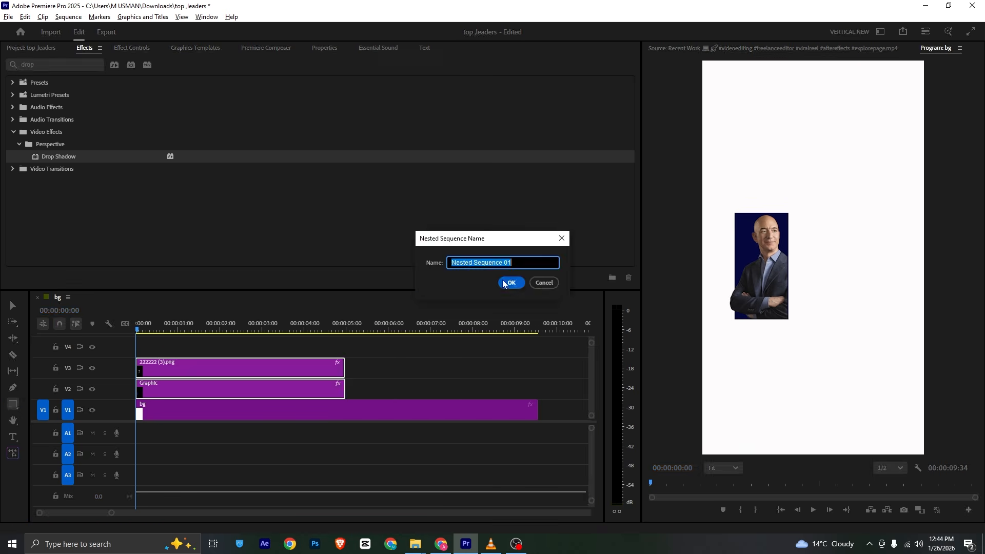
pyautogui.click(510, 281)
# Step: Apply Drop Shadow to the nested clip with opacity 93%, direction 173°, distance 73 and softness 154
pyautogui.moveTo(71, 154); pyautogui.dragTo(154, 388)
pyautogui.click(148, 47)
pyautogui.scroll(-2, 178, 167)
pyautogui.scroll(-4, 178, 167)
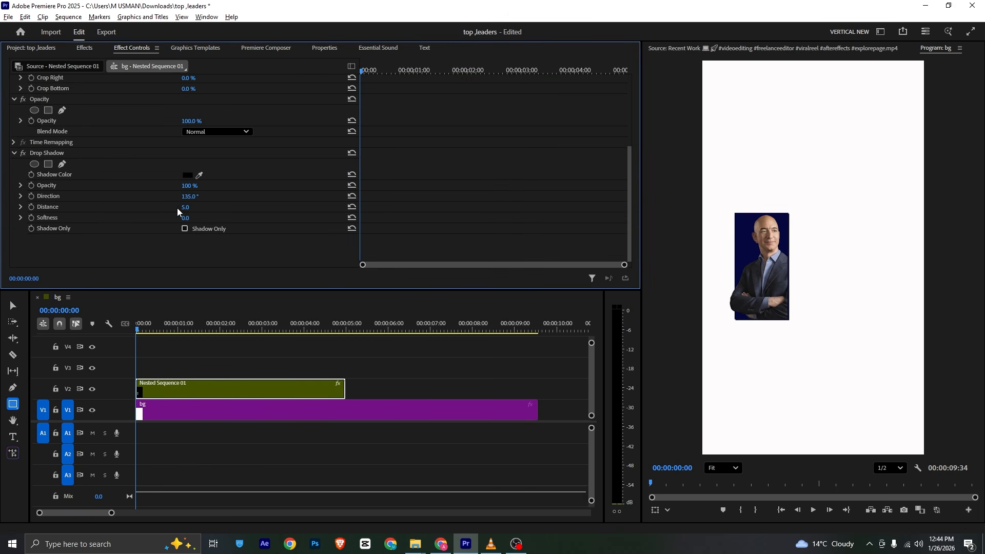
pyautogui.moveTo(188, 217); pyautogui.dragTo(191, 217)
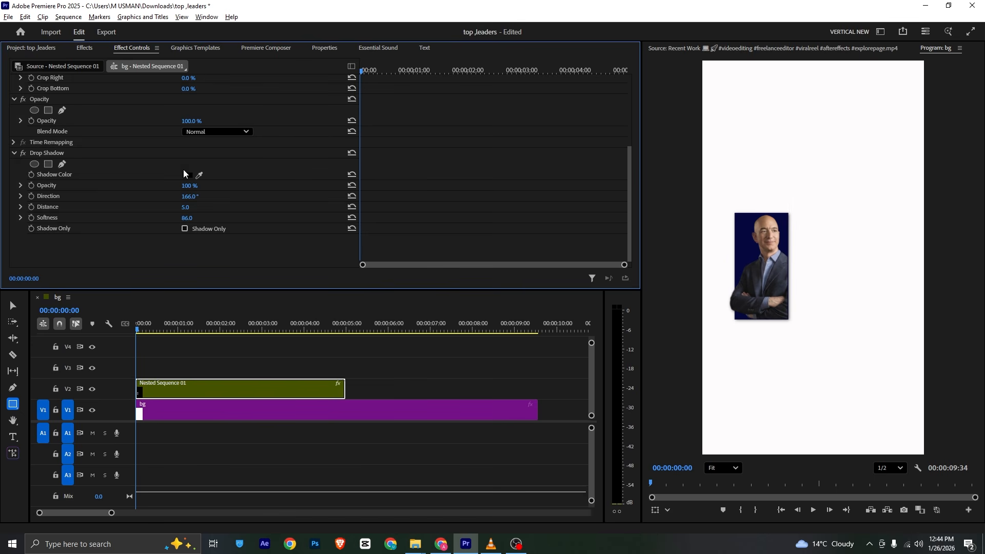
pyautogui.moveTo(186, 196); pyautogui.dragTo(203, 217)
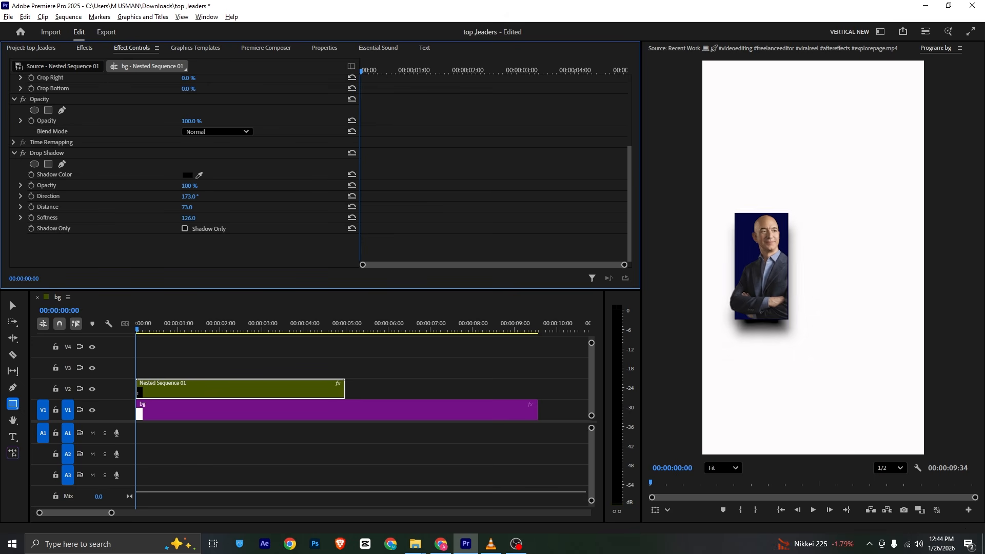
pyautogui.moveTo(188, 218); pyautogui.dragTo(203, 218)
pyautogui.moveTo(190, 185); pyautogui.dragTo(185, 185)
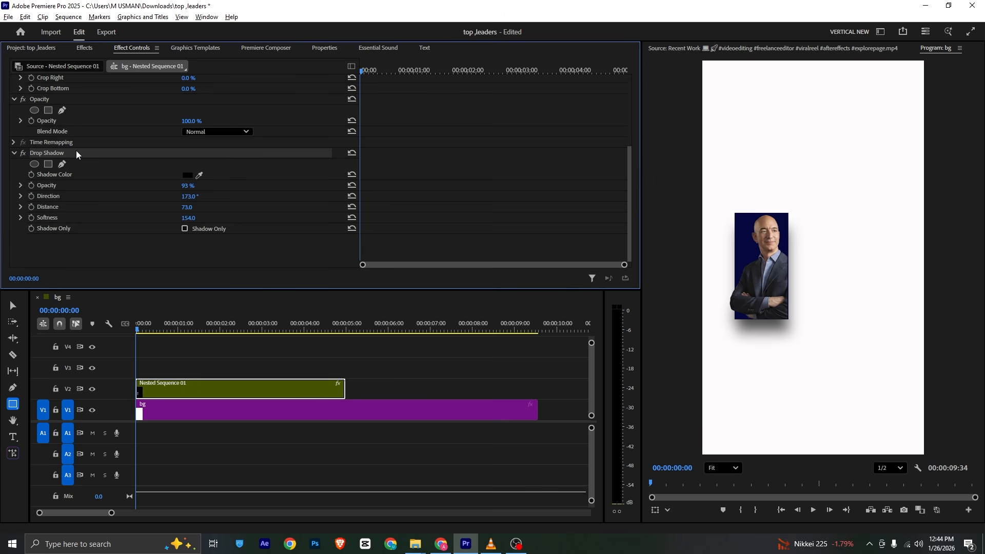
pyautogui.click(199, 373)
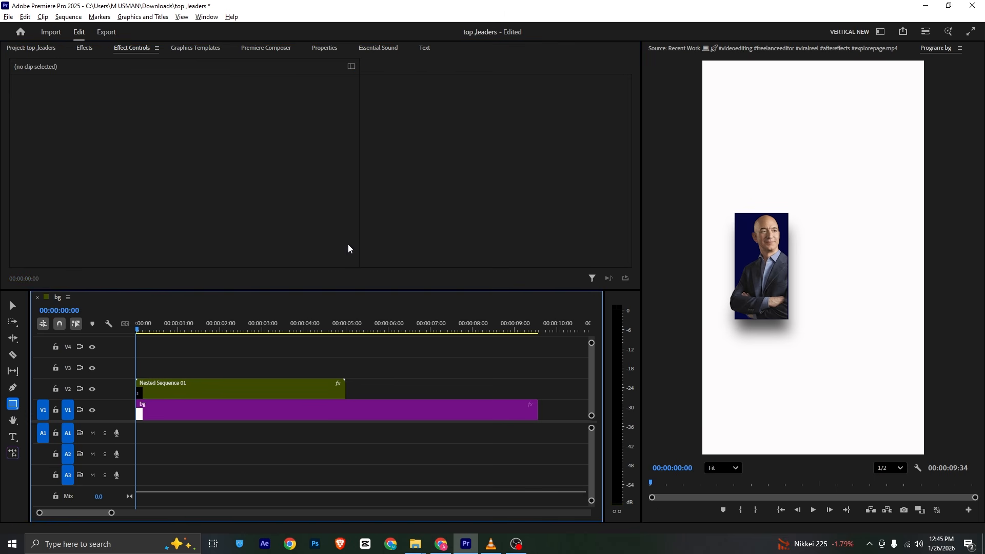
# Step: Place 222222 (1).png at the start of track V3, above the nested portrait clip
pyautogui.click(60, 45)
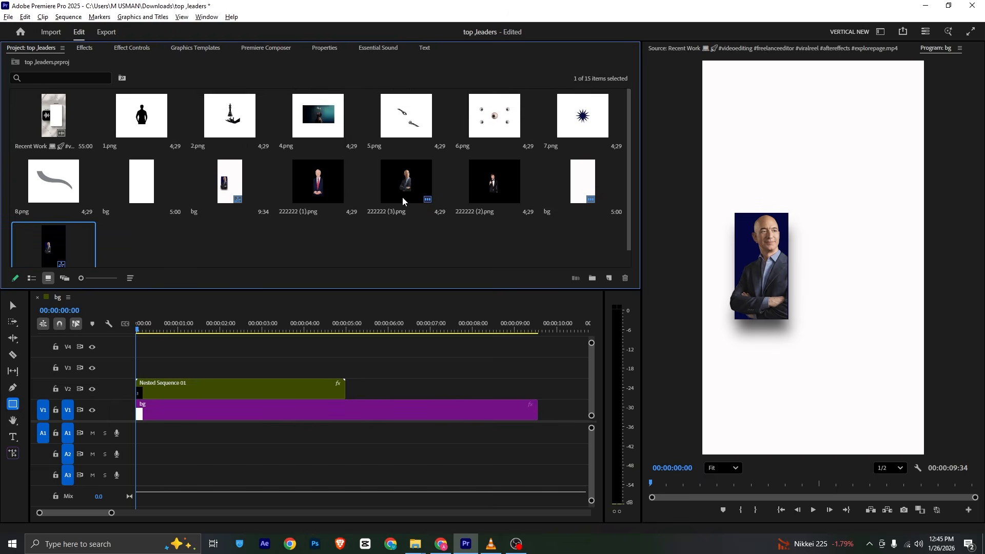
pyautogui.hotkey('alt', 'Tab')
pyautogui.hotkey('alt', 'Tab')
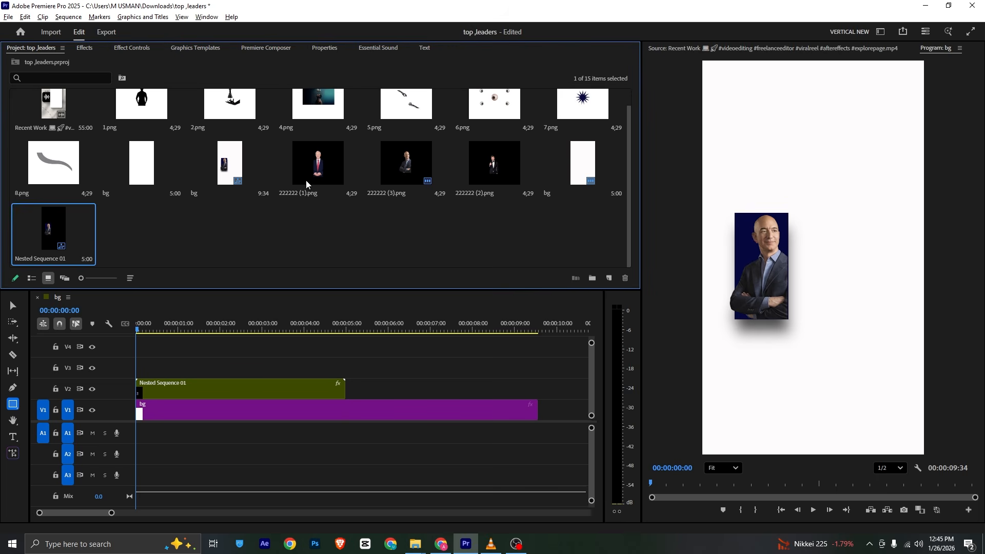
pyautogui.moveTo(331, 164); pyautogui.dragTo(185, 362)
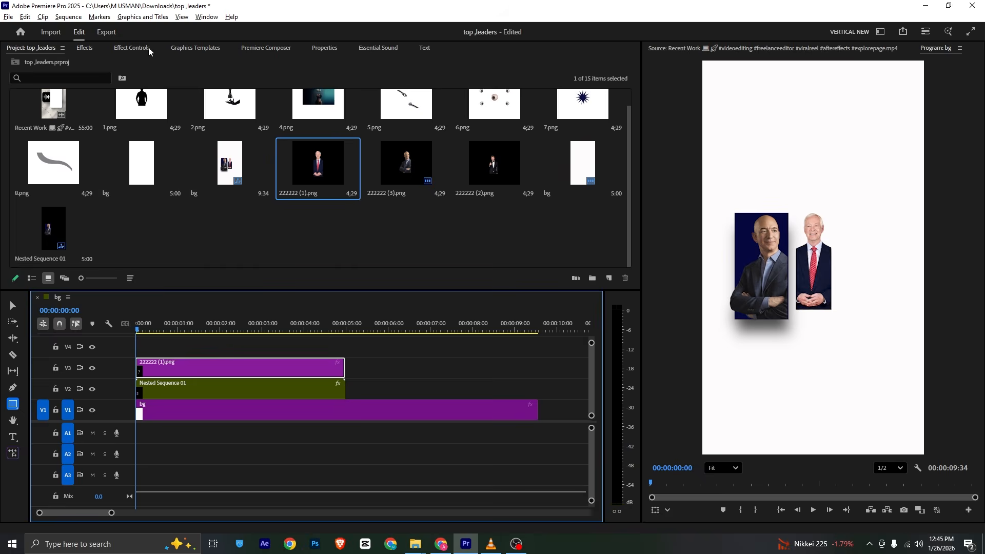
# Step: Scale the 222222 (1).png clip to about 164 and set its position to 570, 960, comparing it with the reference reel
pyautogui.click(132, 48)
pyautogui.moveTo(188, 112)
pyautogui.mouseDown()
pyautogui.moveTo(210, 112)
pyautogui.moveTo(204, 101)
pyautogui.moveTo(198, 112)
pyautogui.mouseUp()
pyautogui.hotkey('alt', 'Tab')
pyautogui.hotkey('alt', 'Tab')
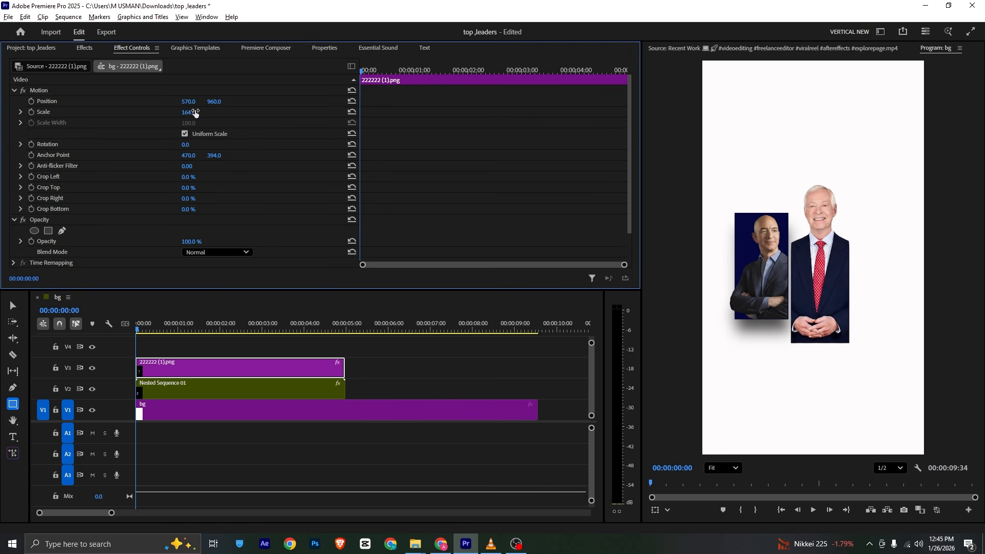
# Step: Shift the nested portrait clip horizontally, away from the central portrait, using its Position value
pyautogui.click(185, 390)
pyautogui.click(192, 101)
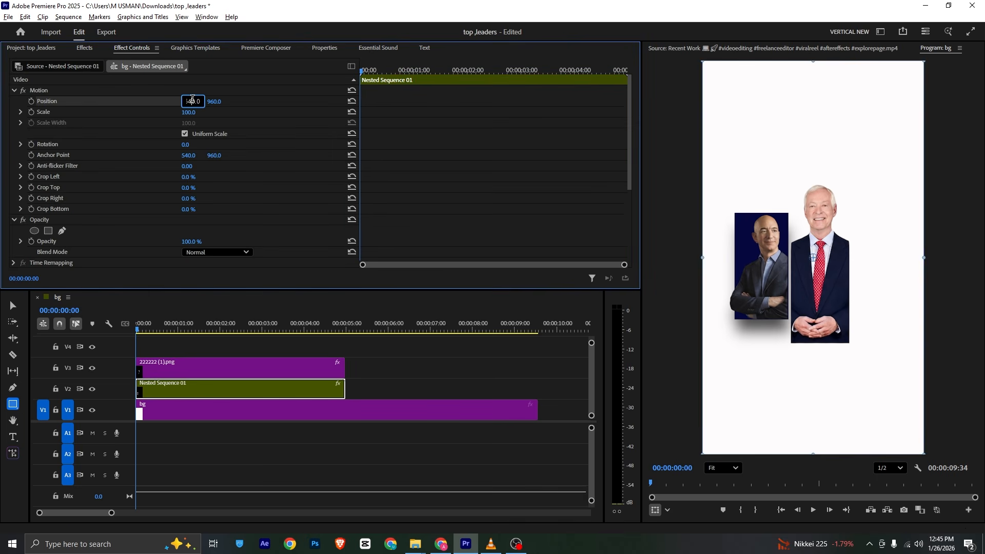
pyautogui.moveTo(188, 101); pyautogui.dragTo(147, 102)
# Step: Copy the dark blue rectangle from Nested Sequence 01 onto track V4 of bg and set its position to 834, 960
pyautogui.doubleClick(209, 389)
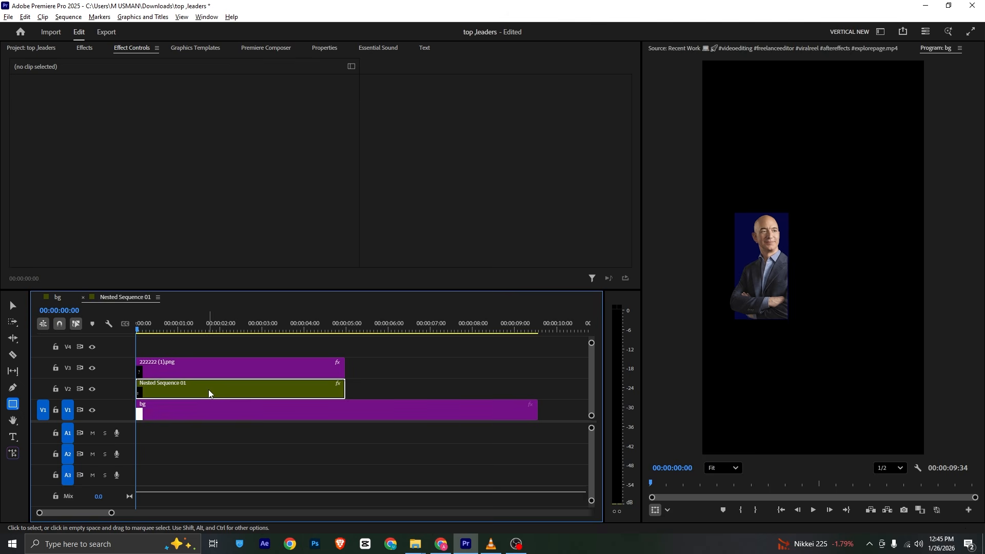
pyautogui.click(180, 386)
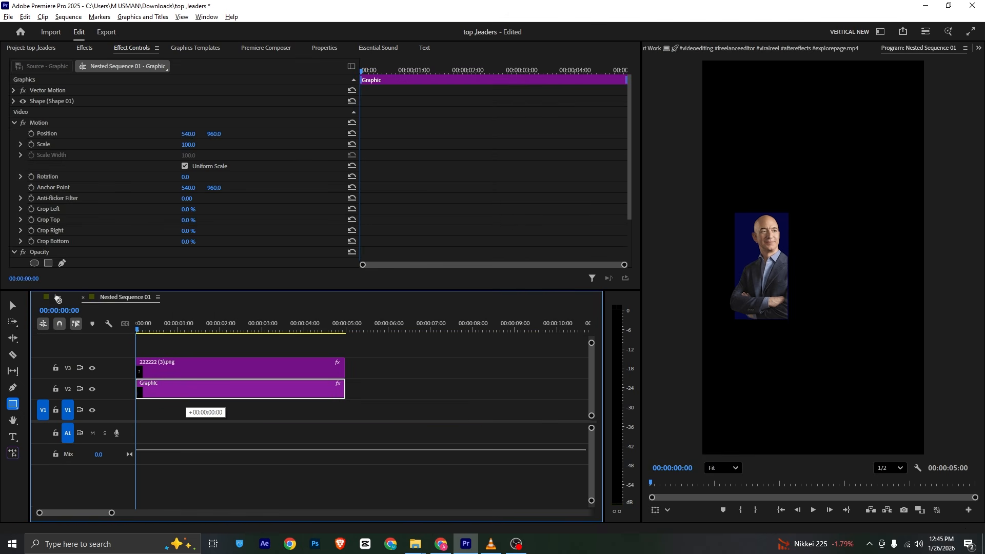
pyautogui.click(58, 297)
pyautogui.click(205, 347)
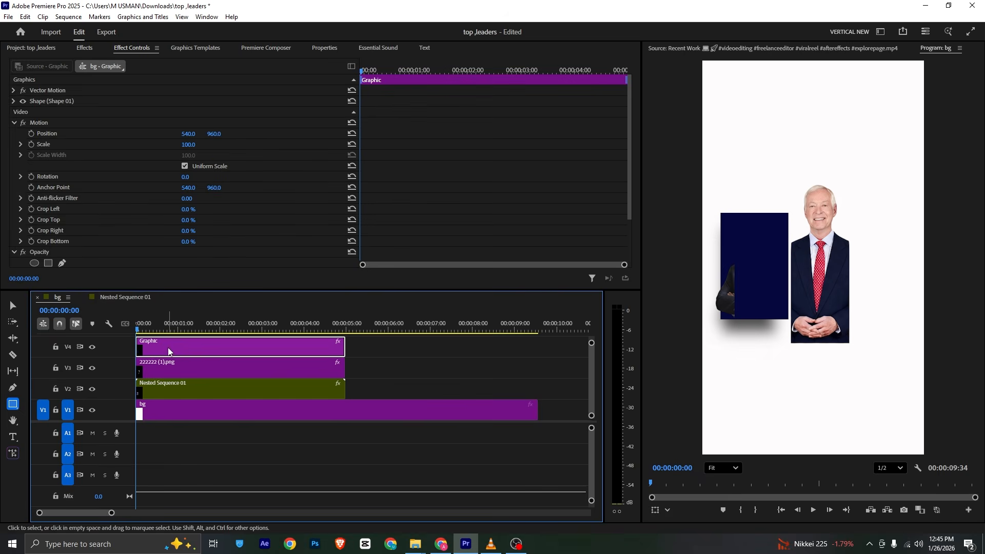
pyautogui.moveTo(188, 133); pyautogui.dragTo(360, 133)
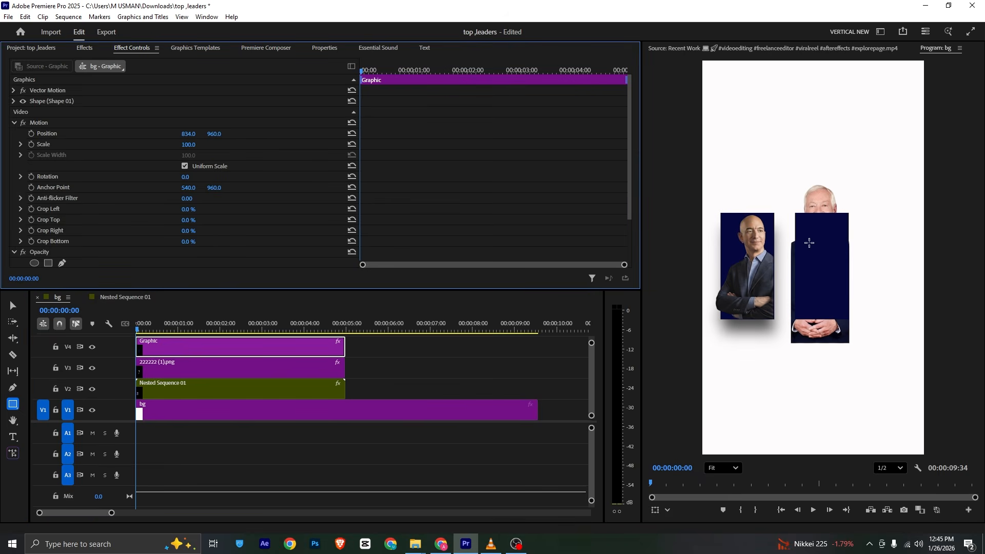
# Step: Resize the rectangle to frame the full central portrait and move the 222222 (1).png clip onto the track above it
pyautogui.click(10, 300)
pyautogui.click(811, 292)
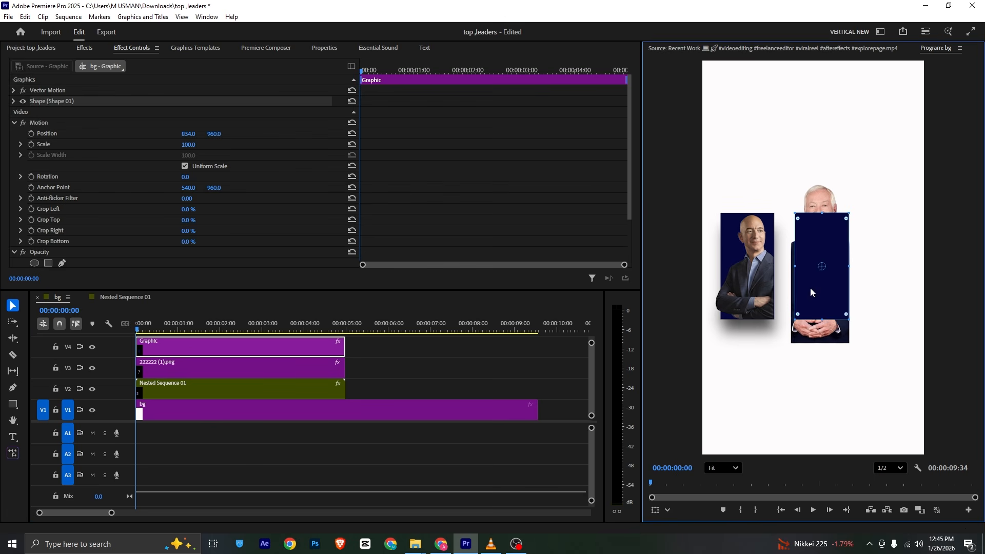
pyautogui.moveTo(824, 326); pyautogui.dragTo(828, 345)
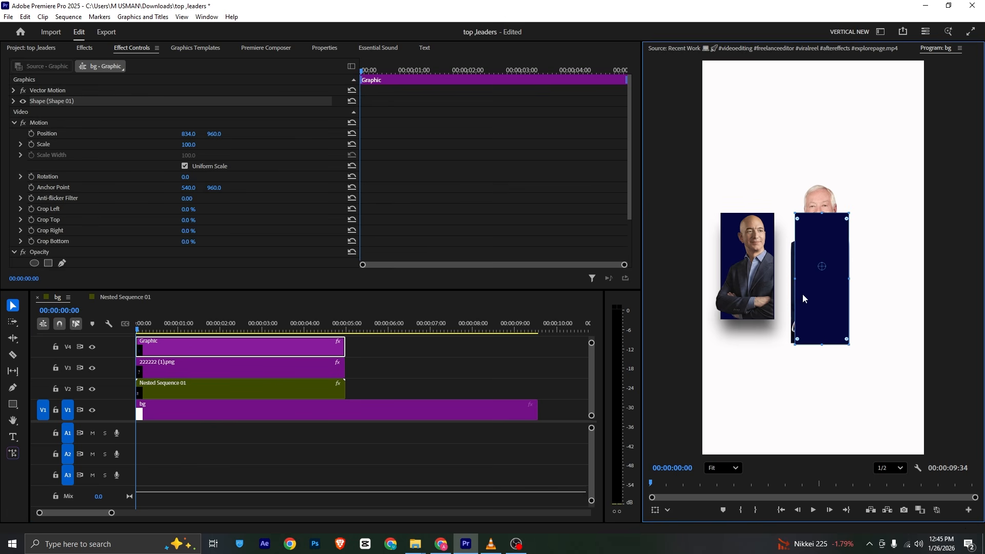
pyautogui.moveTo(795, 281); pyautogui.dragTo(790, 280)
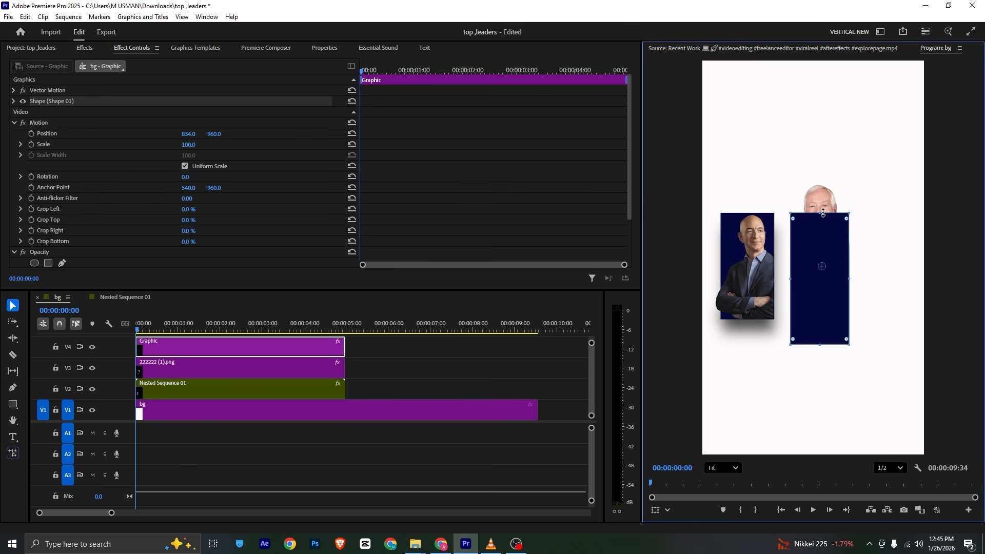
pyautogui.moveTo(823, 213); pyautogui.dragTo(821, 184)
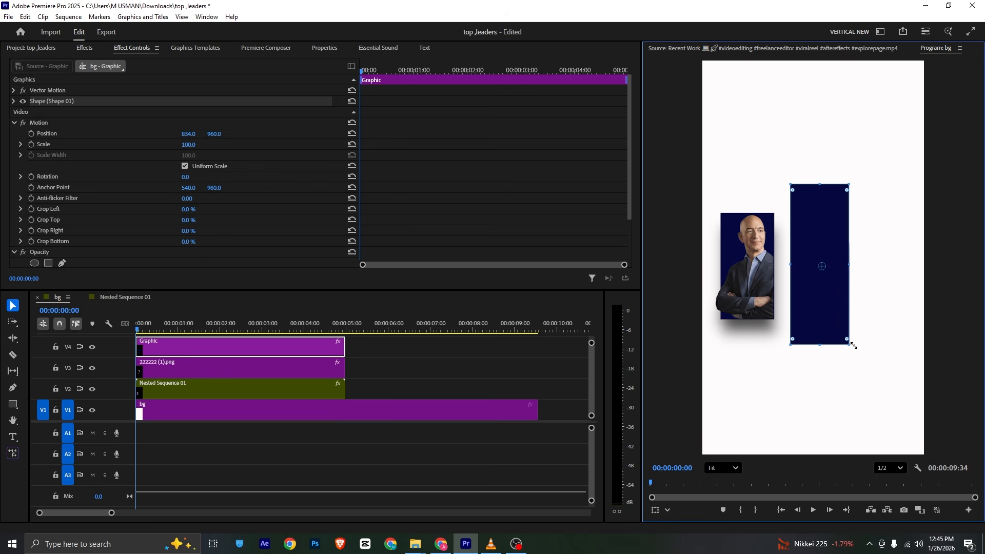
pyautogui.click(209, 365)
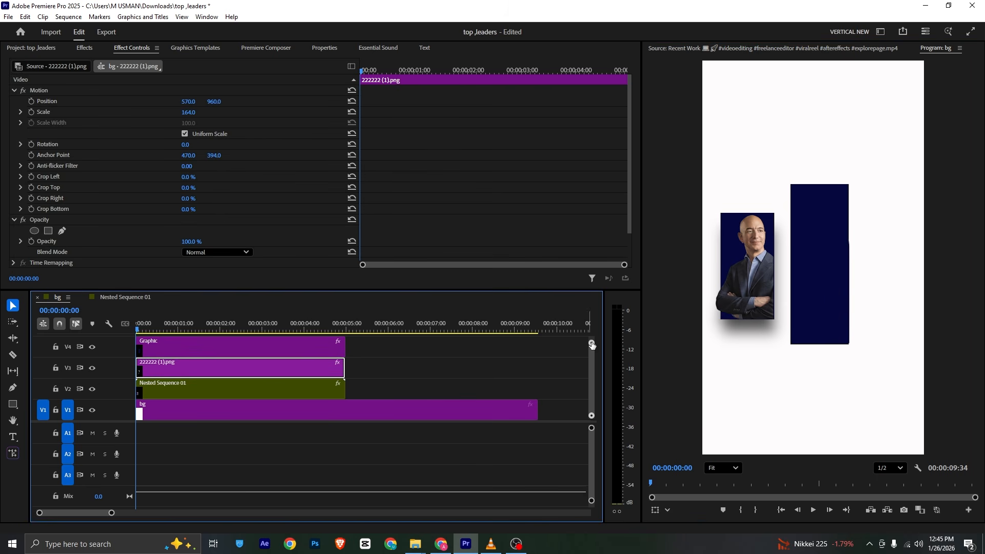
pyautogui.moveTo(156, 372); pyautogui.dragTo(183, 360)
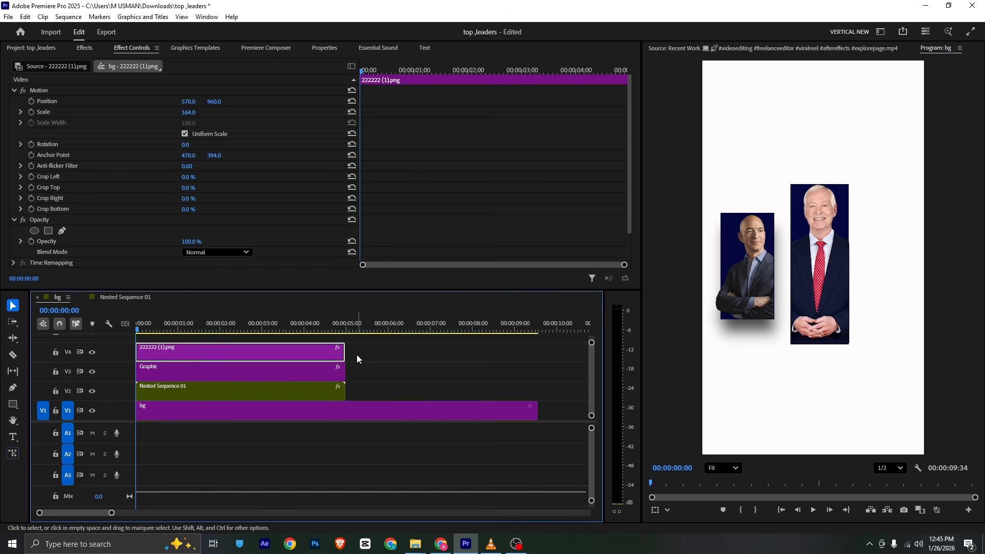
# Step: Nest the 222222 (1).png and rectangle clips together and give the nested clip the same drop shadow as the first card
pyautogui.moveTo(364, 351); pyautogui.dragTo(269, 375)
pyautogui.rightClick(270, 374)
pyautogui.click(303, 293)
pyautogui.click(503, 282)
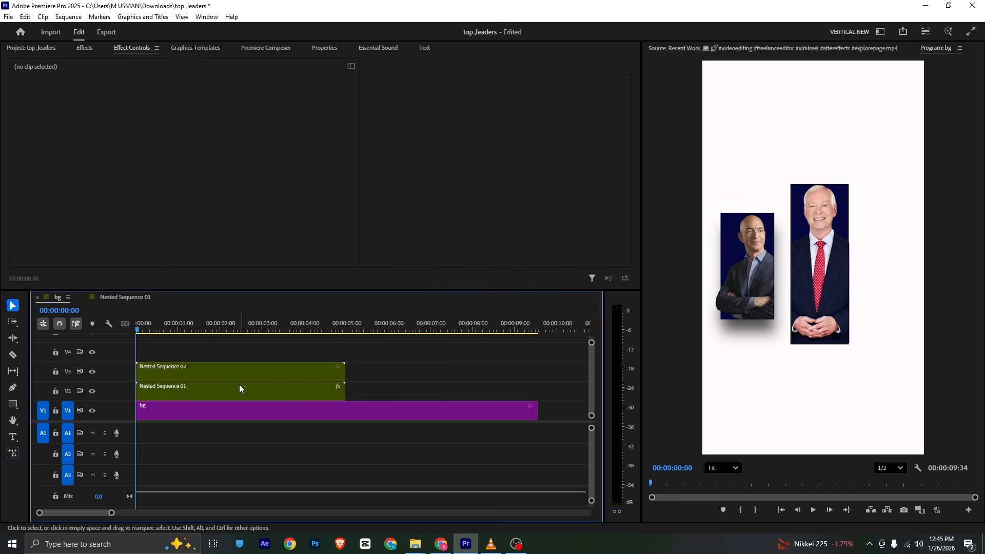
pyautogui.click(241, 376)
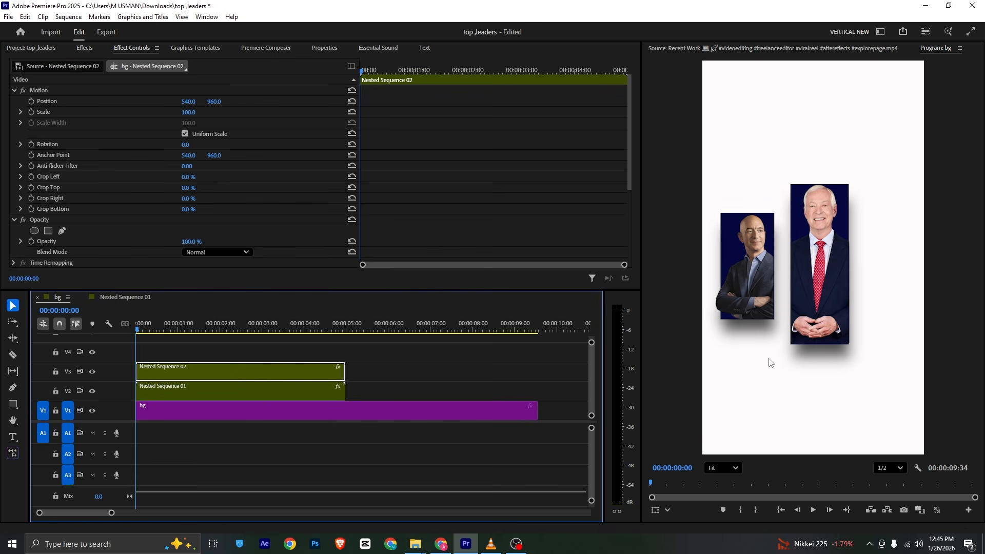
# Step: Place 222222 (2).png at the start of track V4, above both nested portrait clips
pyautogui.click(50, 48)
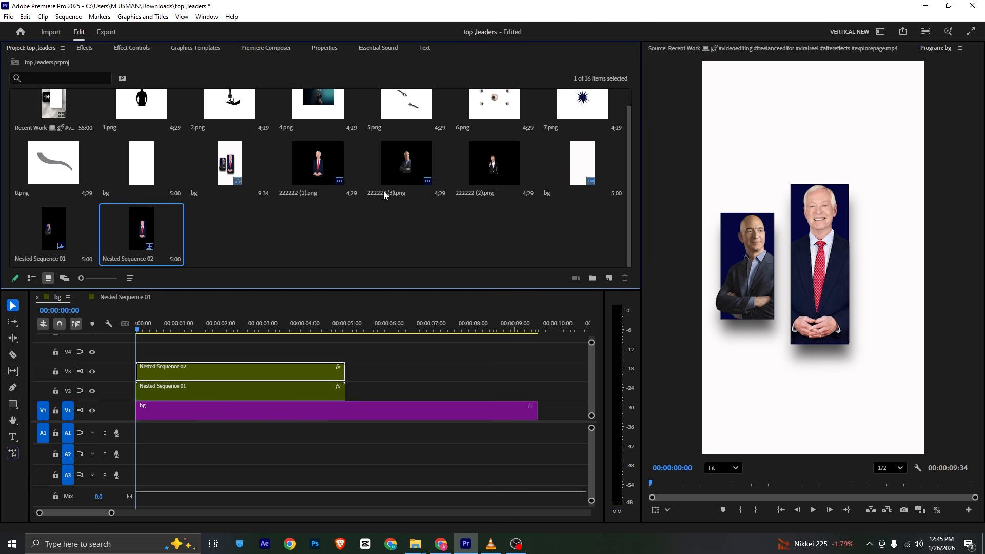
pyautogui.moveTo(513, 170); pyautogui.dragTo(138, 357)
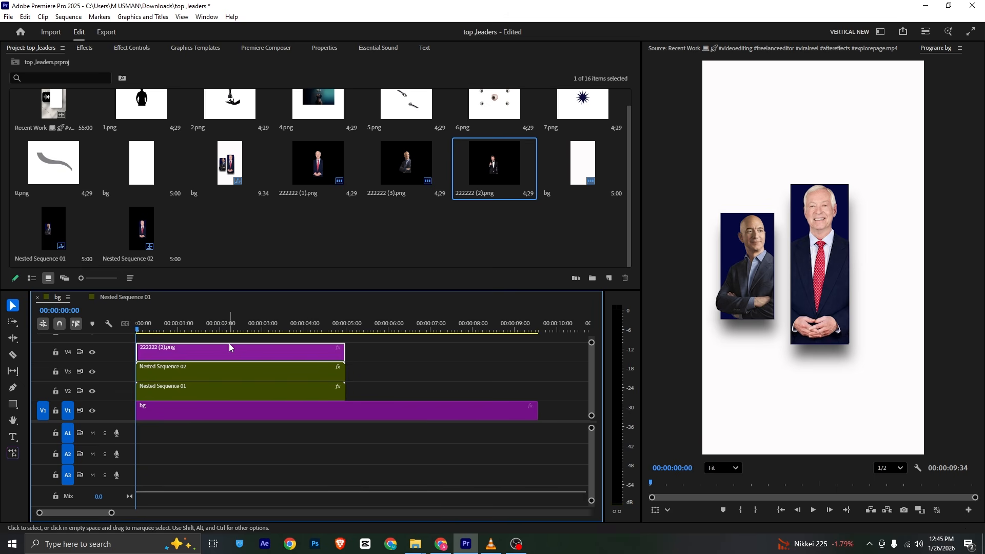
pyautogui.click(266, 331)
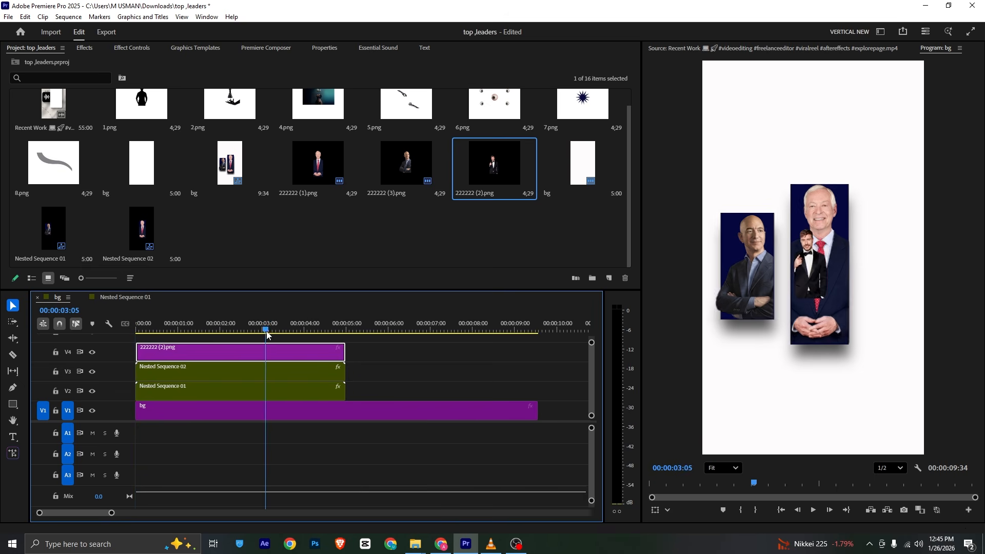
# Step: Scale the 222222 (2).png clip to 164 and set its position to 921, 931, following the reference reel
pyautogui.click(132, 49)
pyautogui.moveTo(194, 113); pyautogui.dragTo(241, 113)
pyautogui.hotkey('alt', 'Tab')
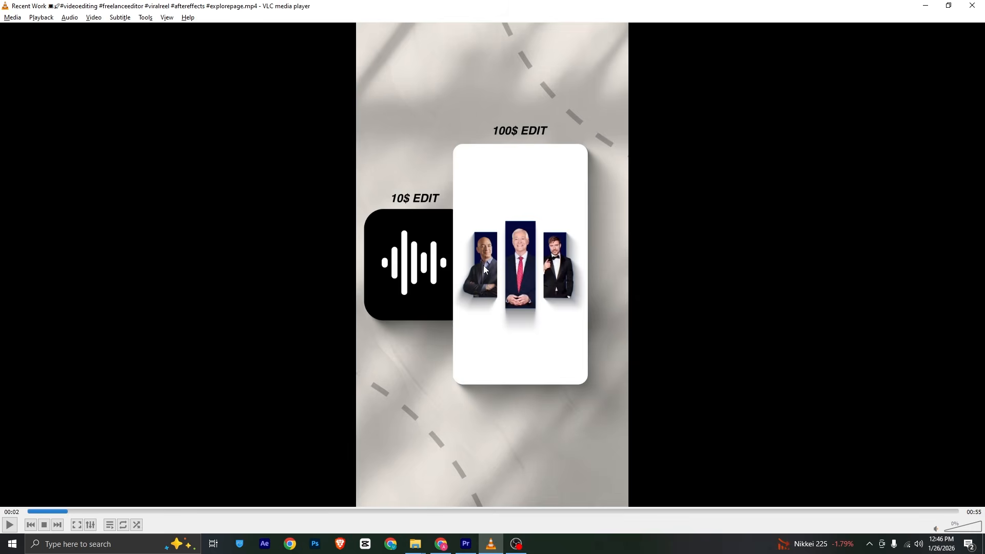
pyautogui.hotkey('alt', 'Tab')
pyautogui.moveTo(188, 101); pyautogui.dragTo(522, 102)
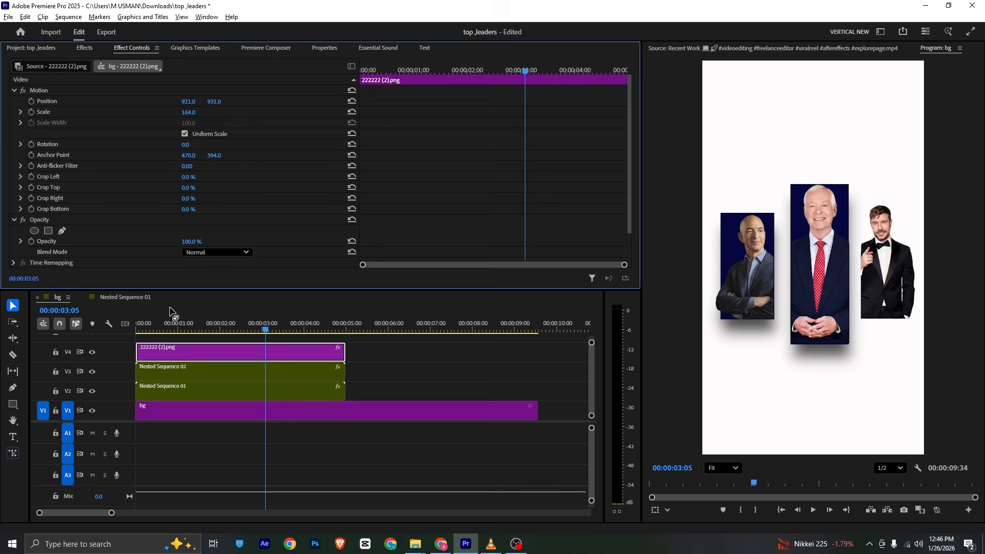
# Step: Copy the rectangle from Nested Sequence 02 onto track V5 of bg and set its position to 1174, 960
pyautogui.doubleClick(158, 364)
pyautogui.click(172, 373)
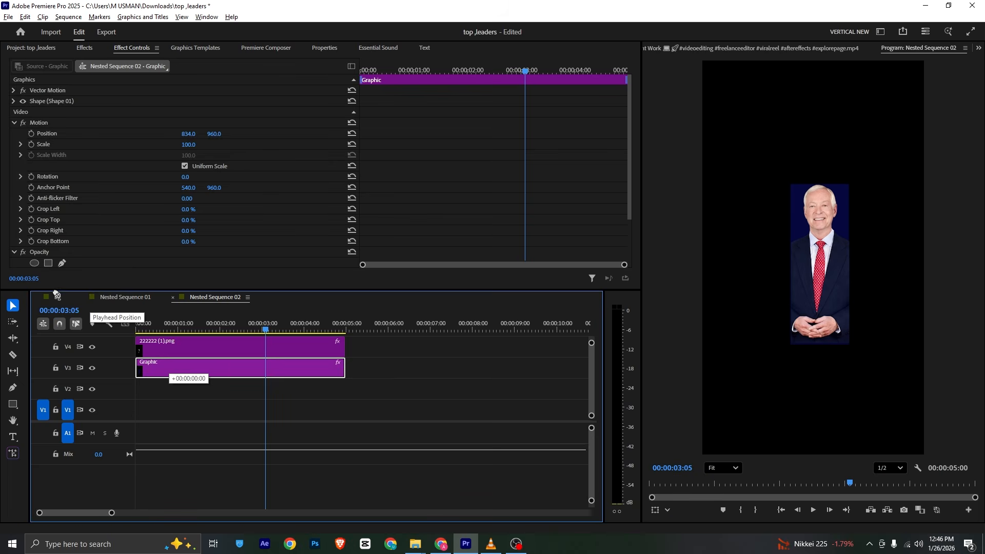
pyautogui.click(56, 296)
pyautogui.moveTo(178, 348)
pyautogui.mouseDown()
pyautogui.moveTo(369, 346)
pyautogui.moveTo(178, 346)
pyautogui.moveTo(165, 336)
pyautogui.mouseUp()
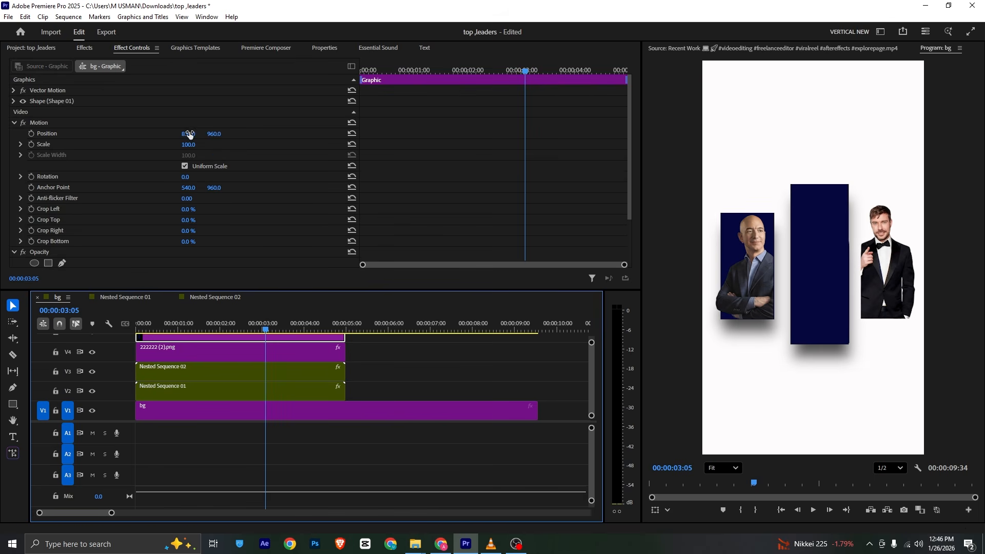
pyautogui.moveTo(189, 132); pyautogui.dragTo(374, 132)
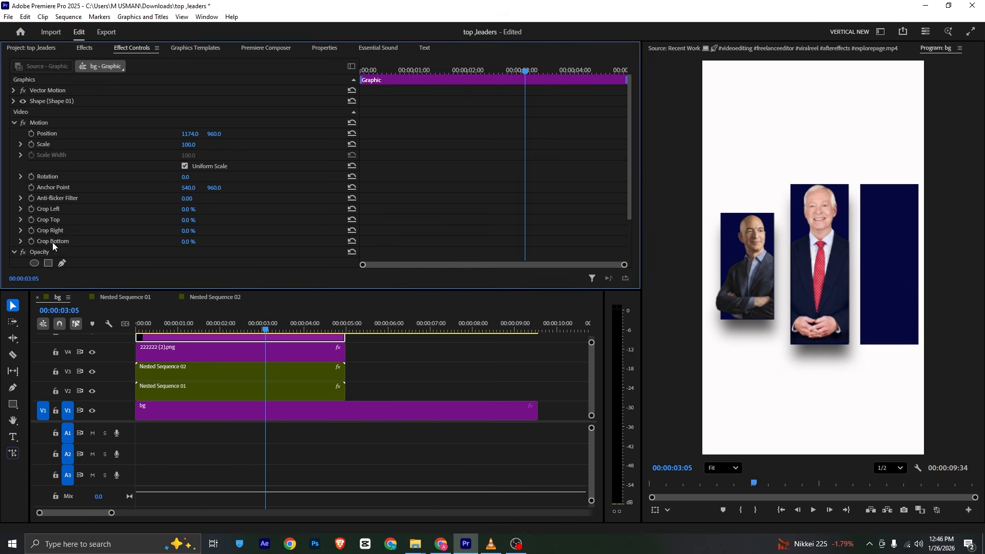
# Step: Shorten the copied rectangle at its upper and lower edges and narrow it to frame the third portrait
pyautogui.click(879, 216)
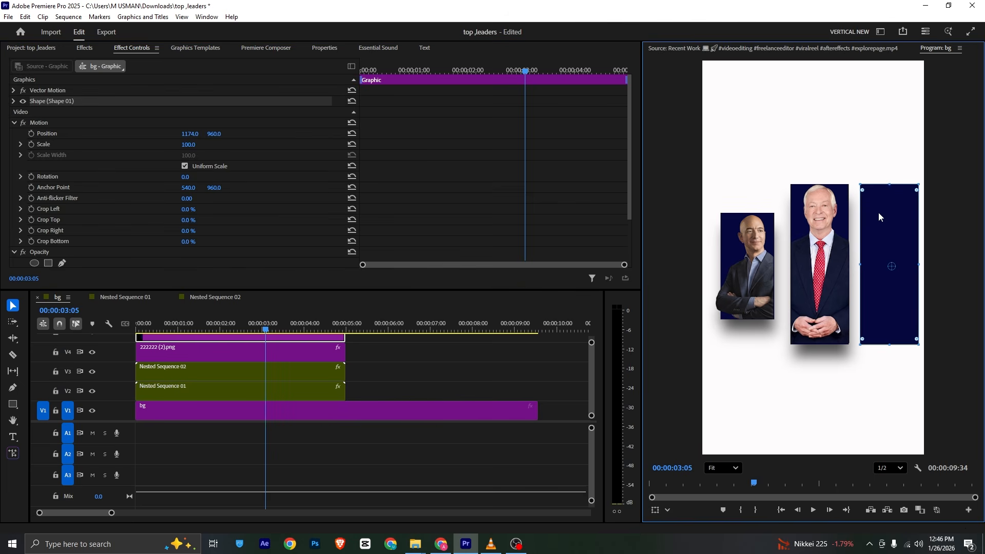
pyautogui.moveTo(888, 184)
pyautogui.mouseDown()
pyautogui.moveTo(898, 247)
pyautogui.moveTo(893, 201)
pyautogui.mouseUp()
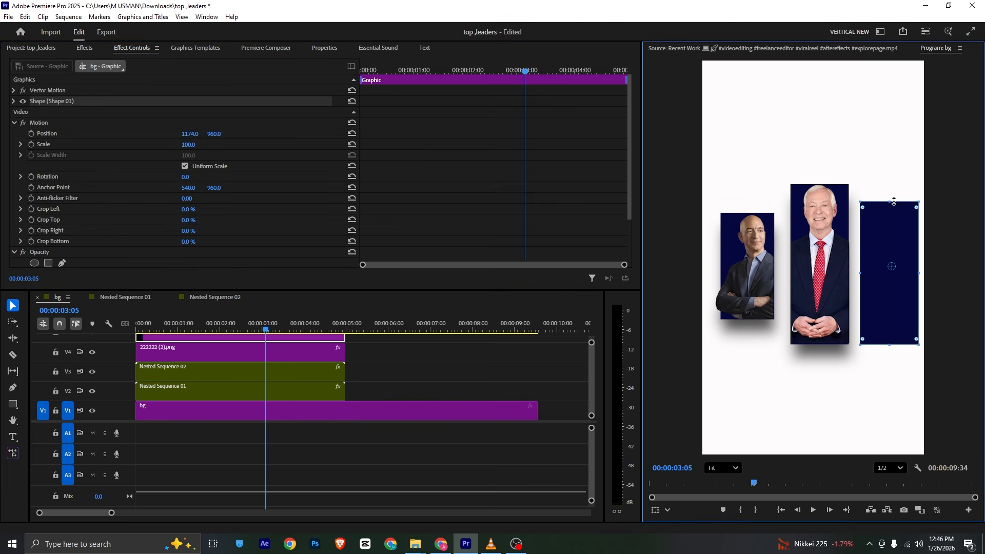
pyautogui.moveTo(889, 345); pyautogui.dragTo(893, 319)
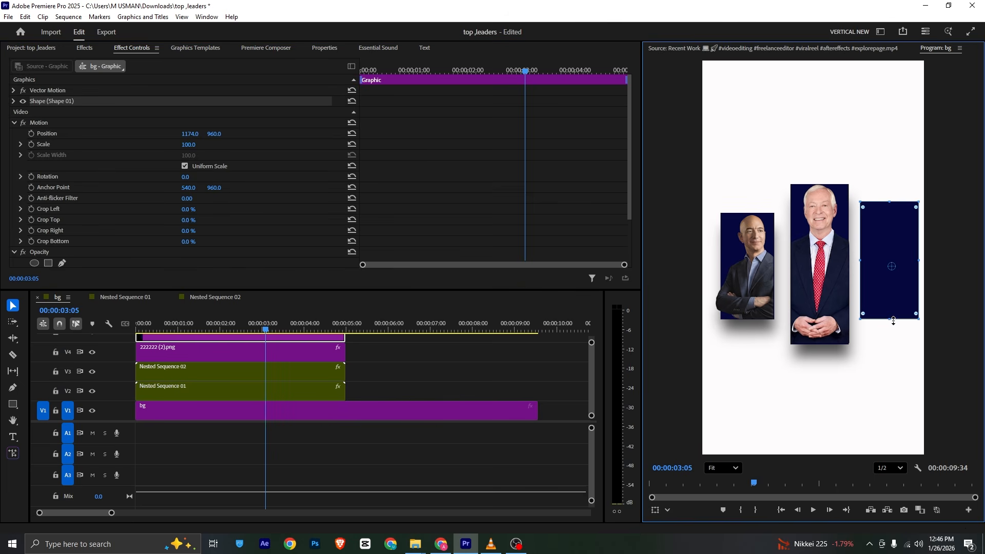
pyautogui.moveTo(919, 265); pyautogui.dragTo(914, 258)
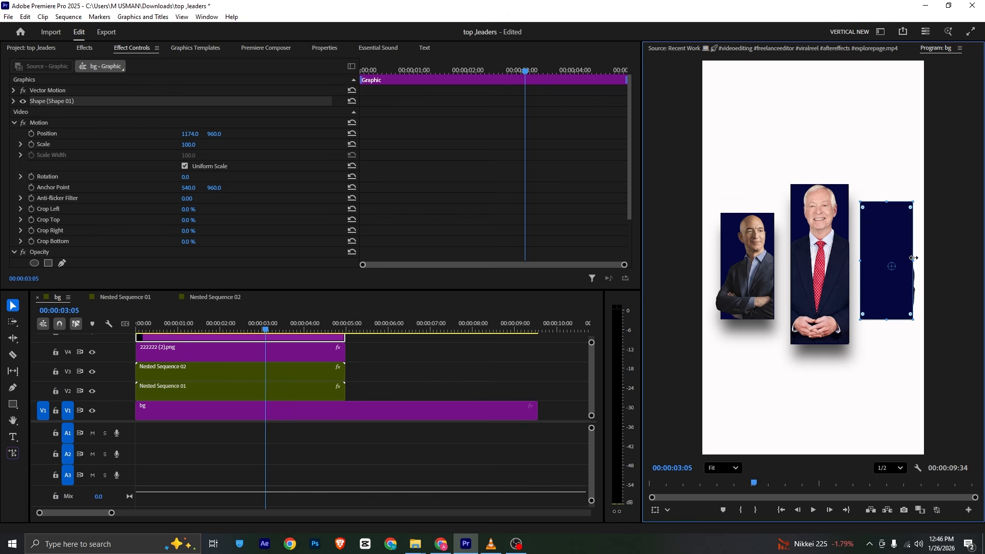
# Step: Enlarge the timeline area and move the 222222 (2).png clip to V5, with the rectangle beneath it on V4
pyautogui.click(345, 391)
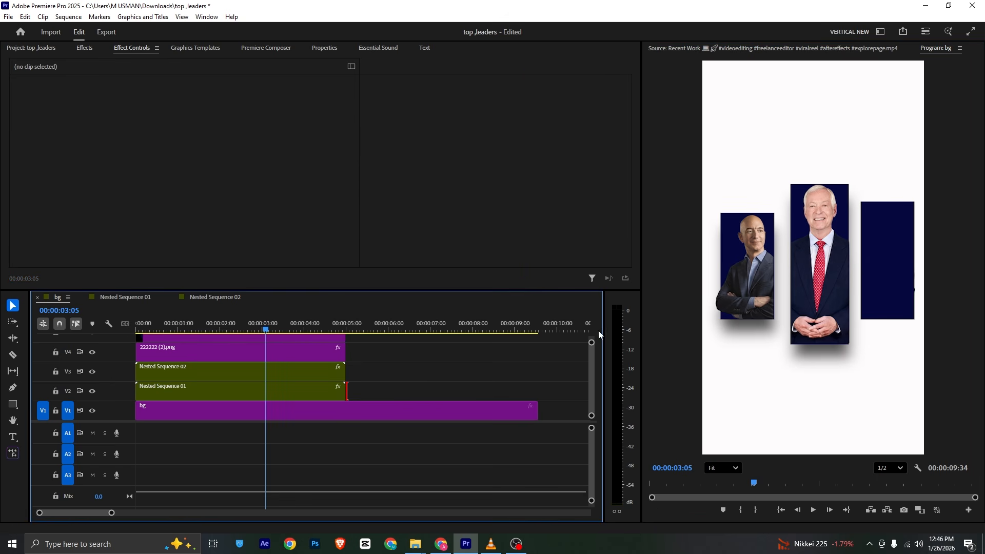
pyautogui.moveTo(489, 291); pyautogui.dragTo(487, 262)
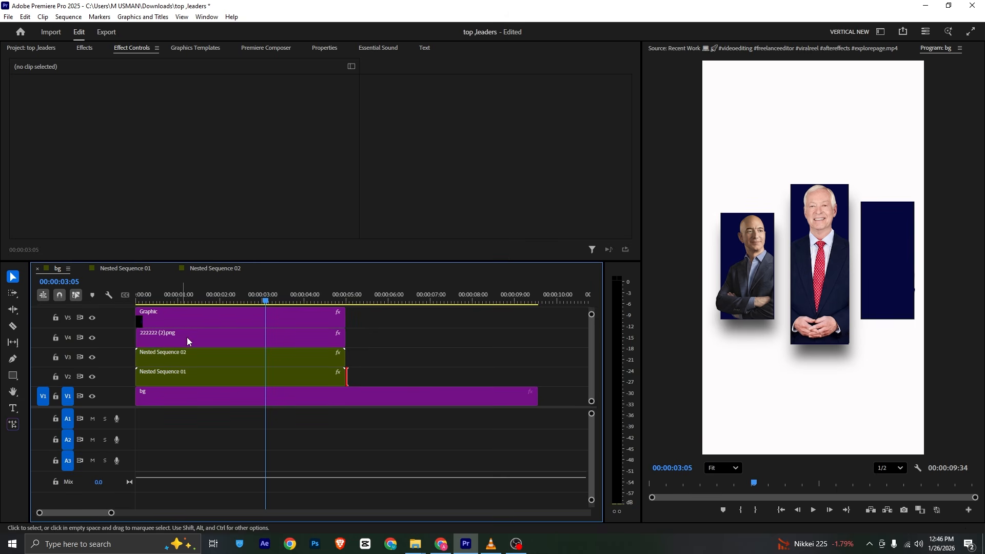
pyautogui.moveTo(385, 265); pyautogui.dragTo(386, 226)
pyautogui.moveTo(185, 322); pyautogui.dragTo(192, 297)
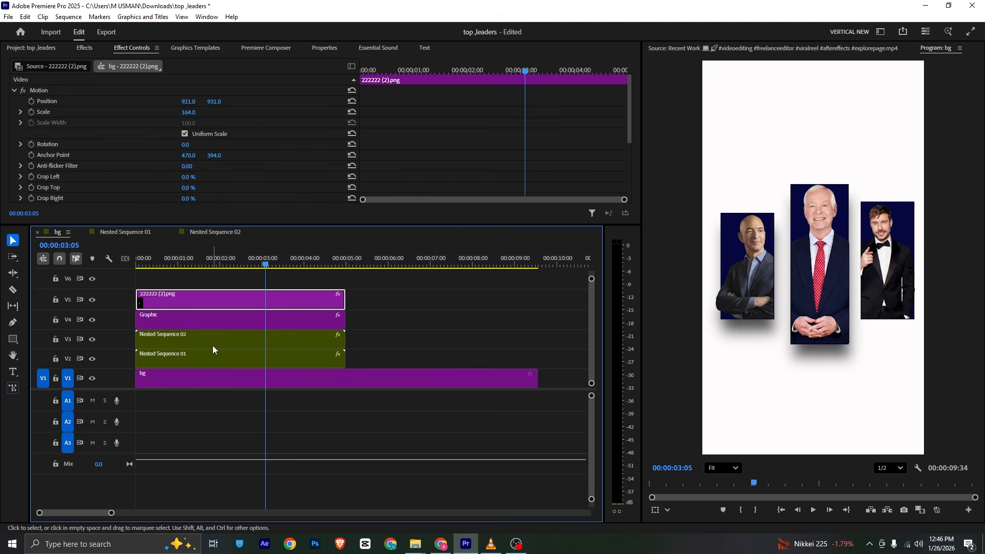
# Step: Nest the 222222 (2).png and rectangle clips and apply the other cards' drop shadow to the nest, checking against the reference reel
pyautogui.moveTo(395, 294); pyautogui.dragTo(311, 321)
pyautogui.rightClick(311, 321)
pyautogui.click(509, 280)
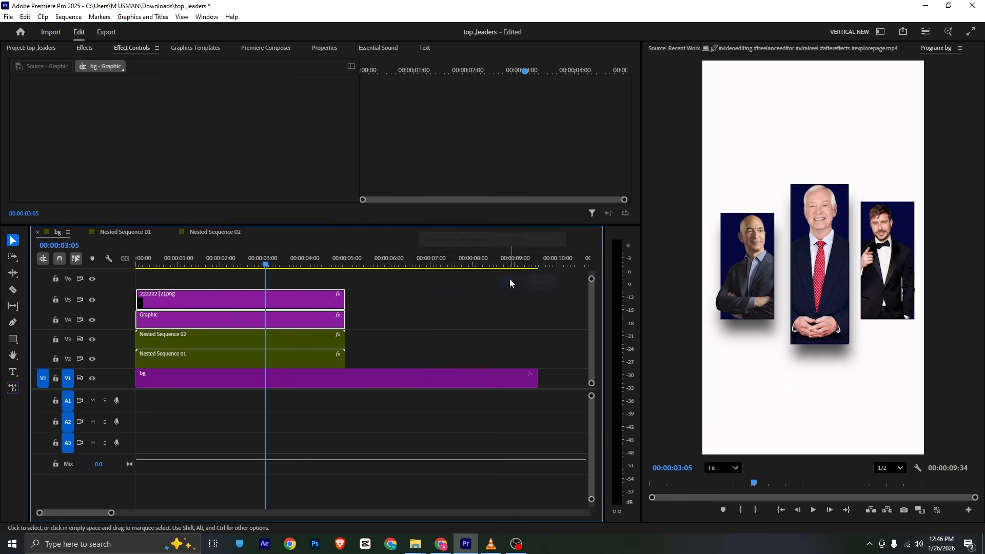
pyautogui.rightClick(325, 306)
pyautogui.click(361, 282)
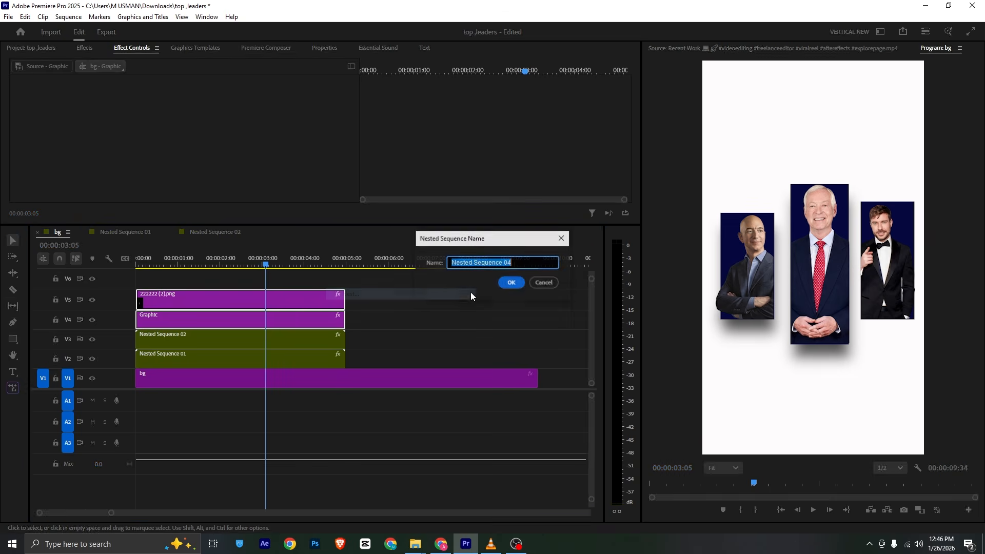
pyautogui.press('Return')
pyautogui.click(235, 321)
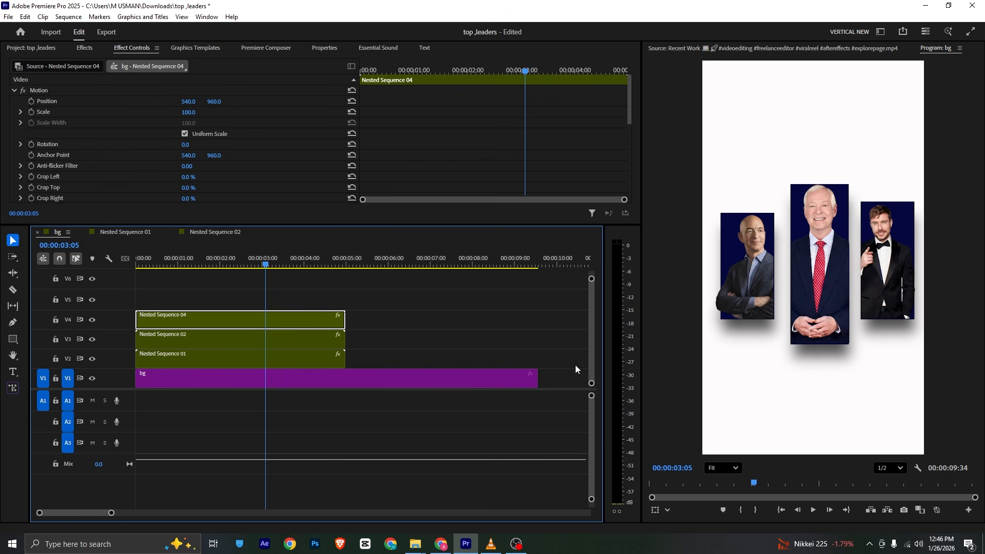
pyautogui.scroll(-5, 81, 142)
pyautogui.scroll(-3, 82, 143)
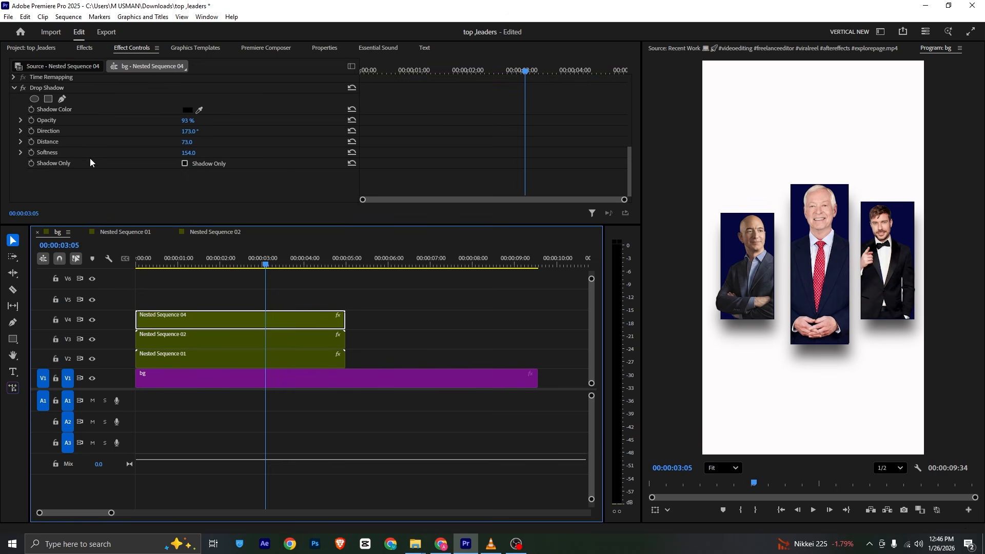
pyautogui.click(206, 306)
pyautogui.hotkey('alt', 'Tab')
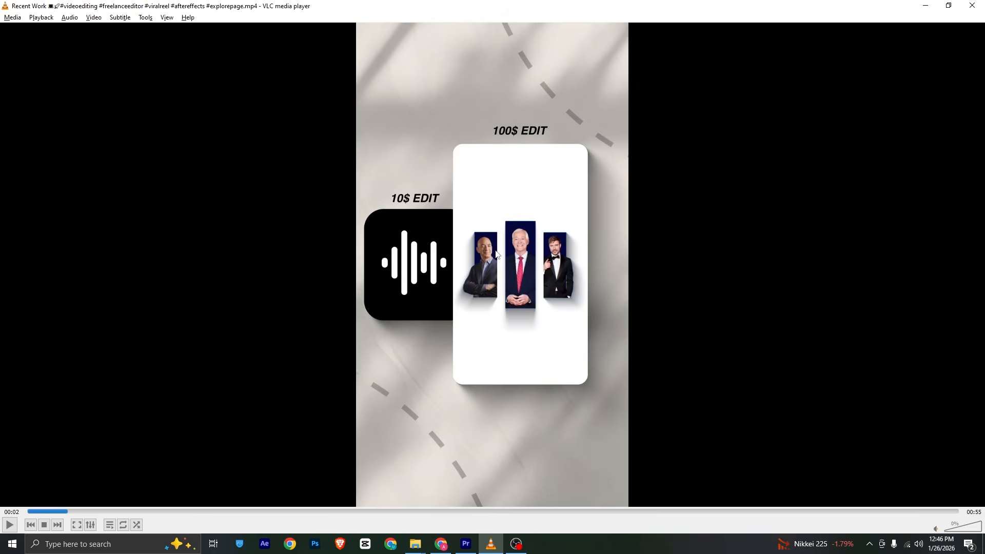
pyautogui.hotkey('alt', 'Tab')
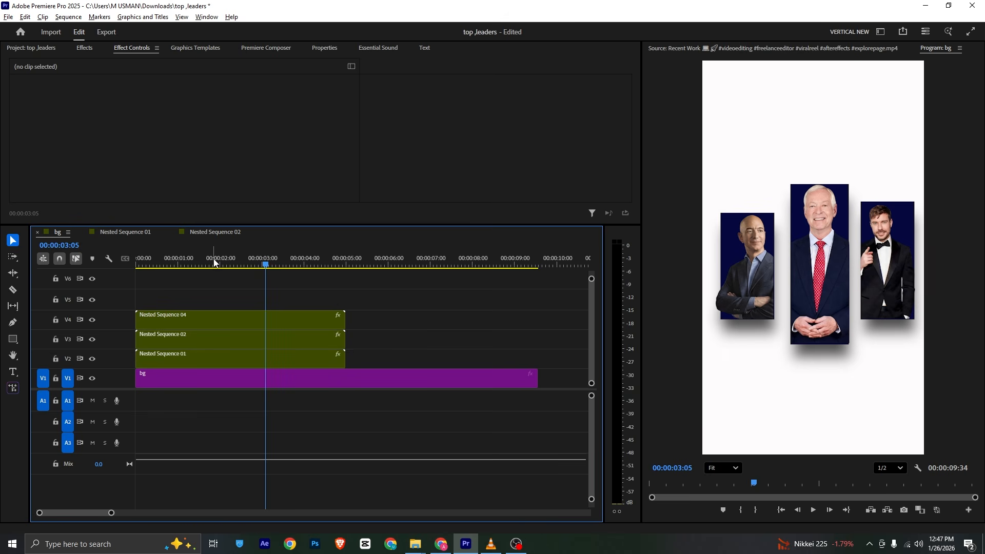
# Step: Fix the third portrait's missing first frame inside Nested Sequence 04 so its clip begins at the sequence start, and return to bg
pyautogui.moveTo(200, 261); pyautogui.dragTo(112, 251)
pyautogui.click(165, 359)
pyautogui.doubleClick(165, 322)
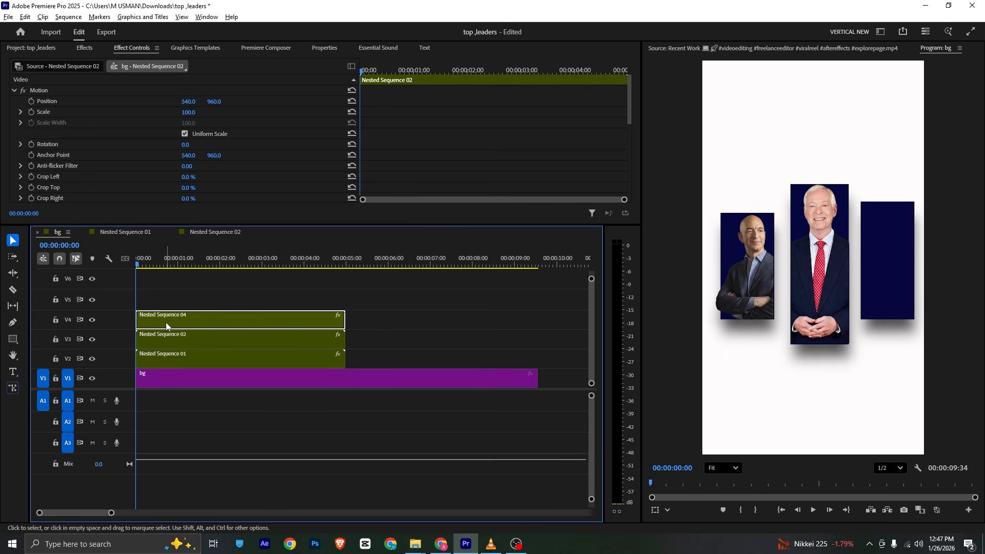
pyautogui.click(159, 321)
pyautogui.click(57, 232)
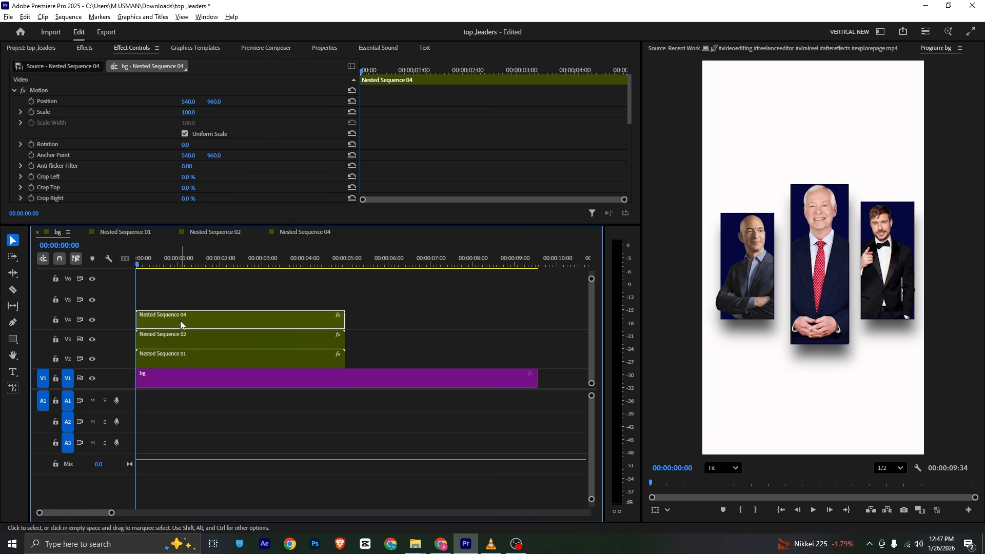
# Step: Keyframe Nested Sequence 01's vertical position from 2310 at the clip start to 960 at 00:00:00:52, and save the project
pyautogui.click(177, 359)
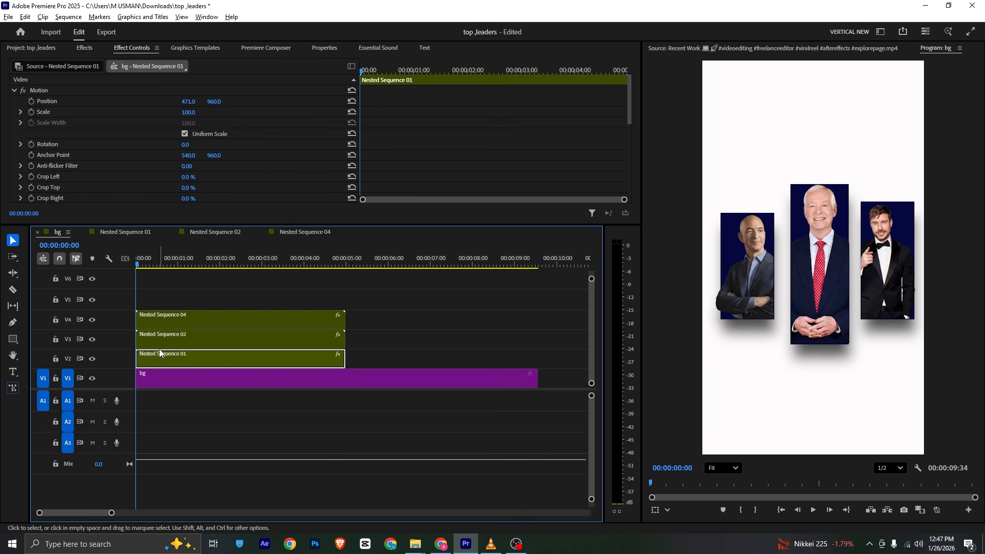
pyautogui.click(31, 102)
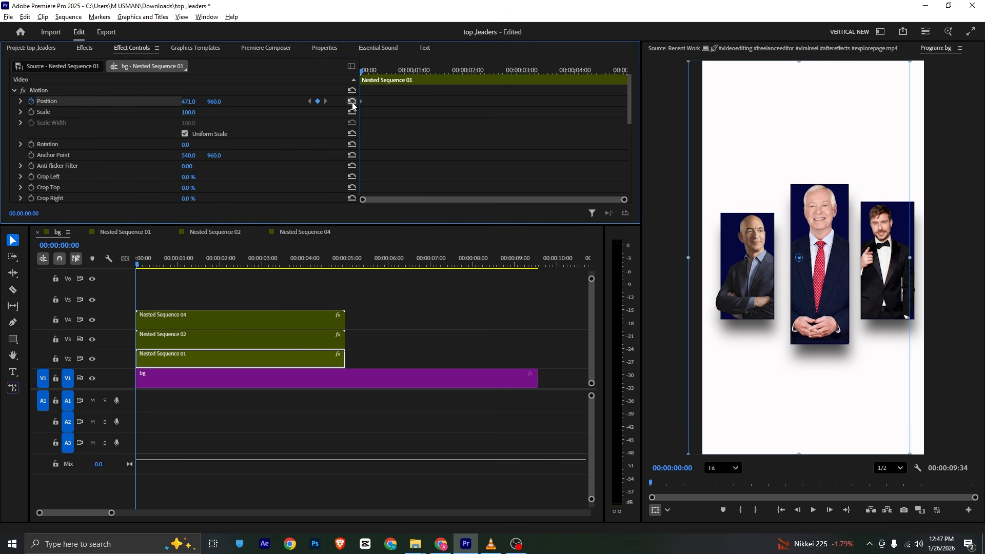
pyautogui.moveTo(362, 71); pyautogui.dragTo(387, 107)
pyautogui.moveTo(386, 70); pyautogui.dragTo(362, 70)
pyautogui.moveTo(214, 101); pyautogui.dragTo(906, 101)
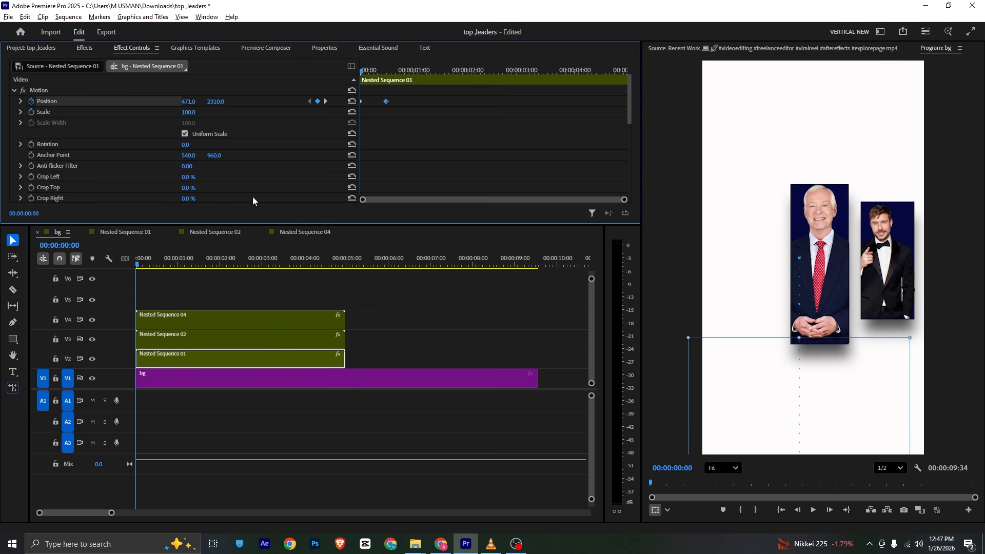
pyautogui.hotkey('ctrl', 's')
pyautogui.press('space')
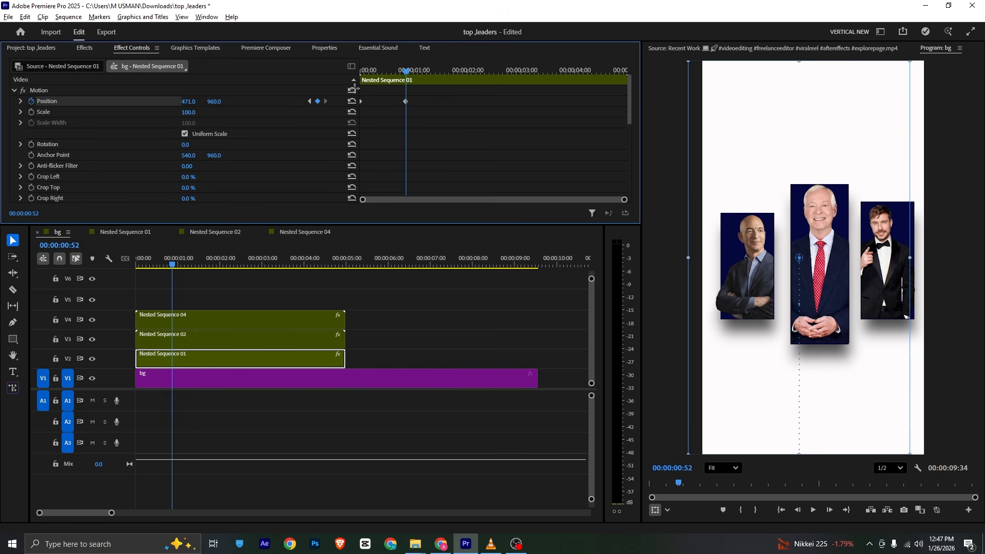
# Step: Ease Nested Sequence 01's position keyframes, shape the velocity curve into a sharp early peak with a long slowdown, and preview it
pyautogui.rightClick(407, 102)
pyautogui.moveTo(462, 186)
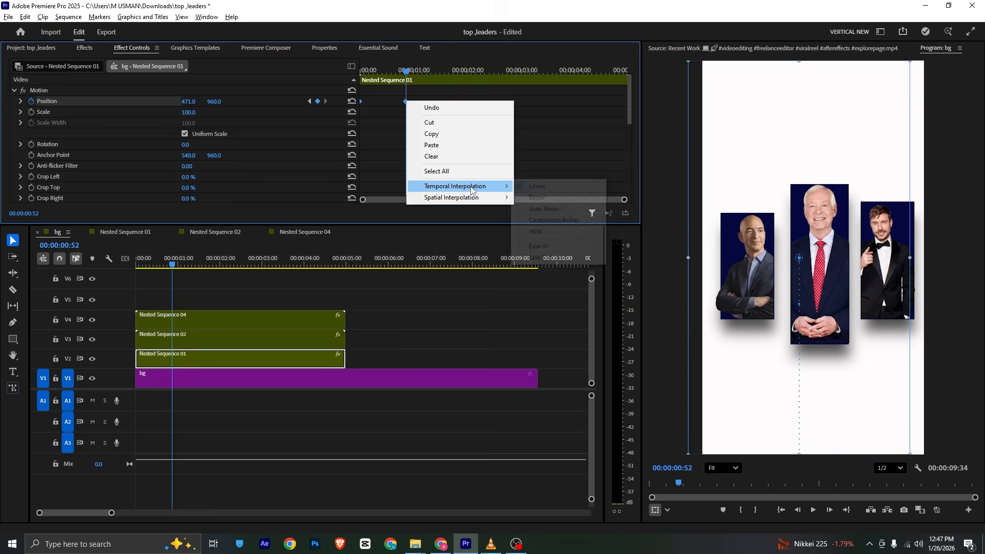
pyautogui.click(533, 246)
pyautogui.click(21, 101)
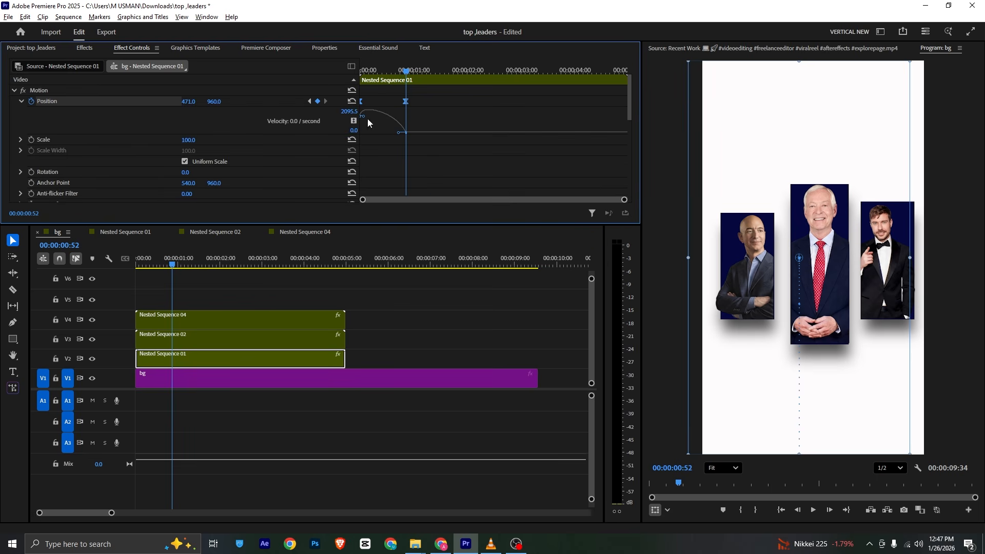
pyautogui.moveTo(364, 119); pyautogui.dragTo(378, 134)
pyautogui.moveTo(405, 70); pyautogui.dragTo(355, 66)
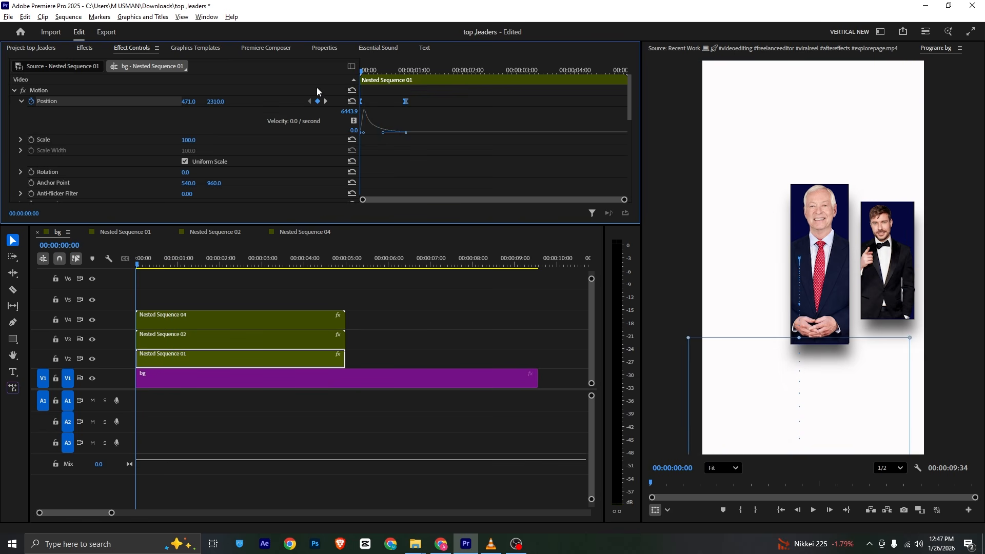
pyautogui.press('space')
pyautogui.press('space')
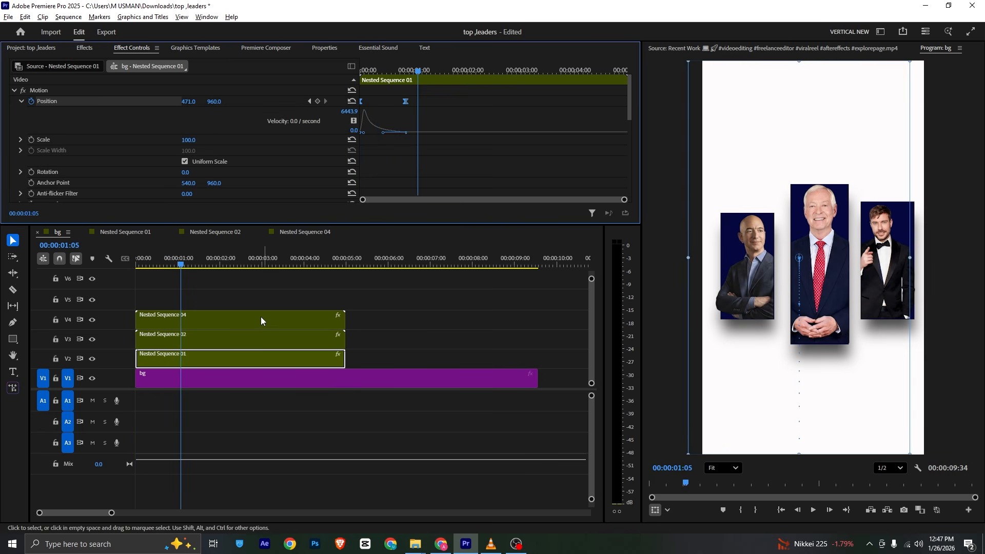
# Step: Shift the Nested Sequence 02 clip on V3 so it starts at 00:00:00:51, near the end of the first card's rise
pyautogui.click(226, 337)
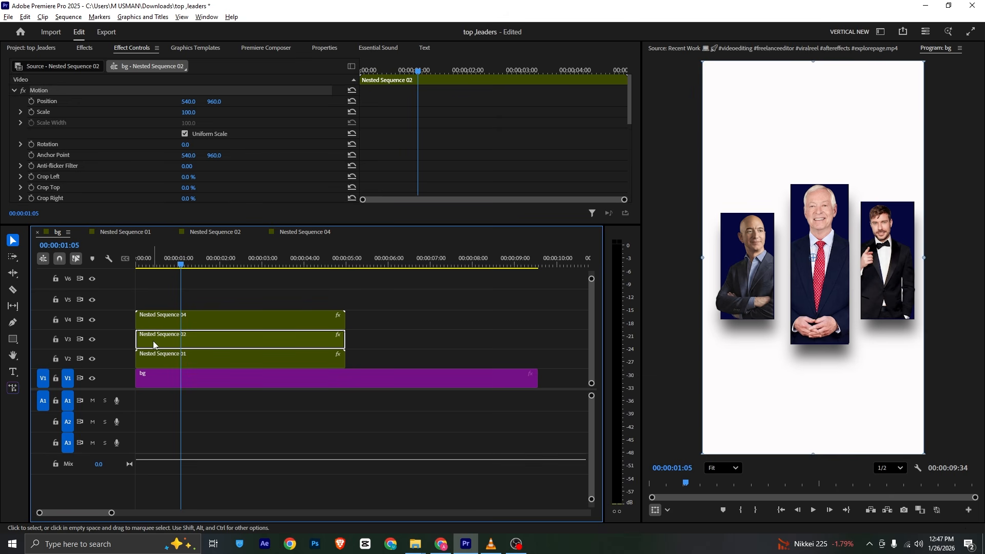
pyautogui.click(169, 359)
pyautogui.click(408, 74)
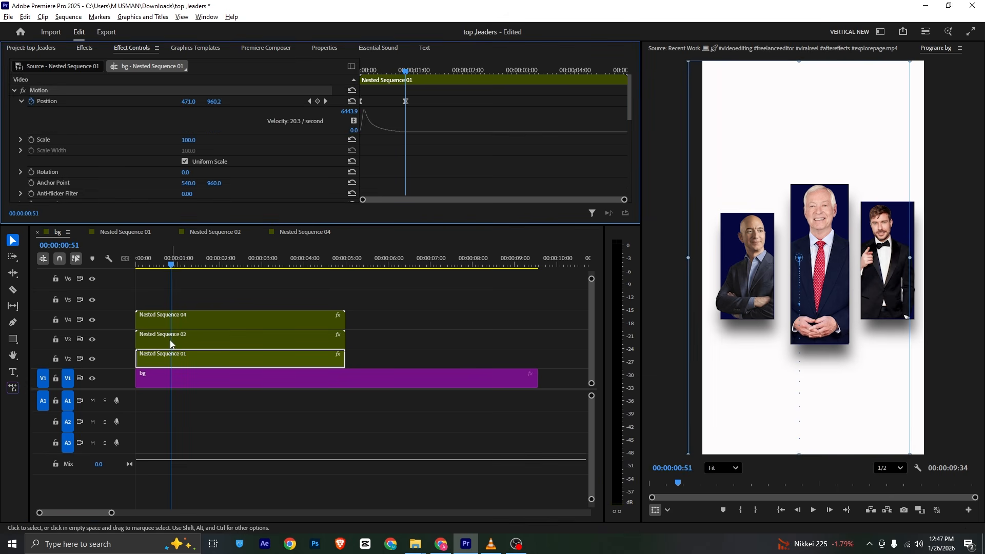
pyautogui.moveTo(170, 339); pyautogui.dragTo(209, 340)
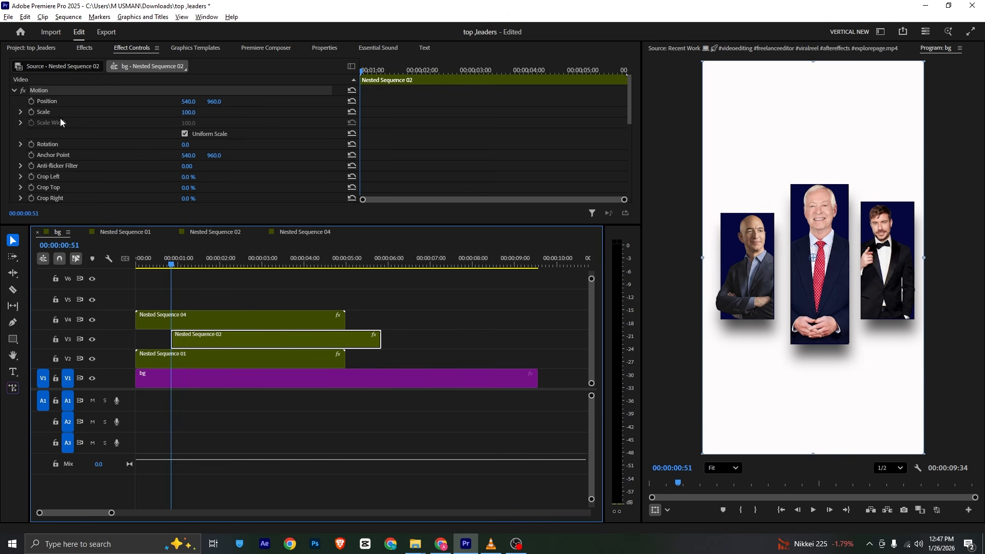
# Step: Keyframe Nested Sequence 02's vertical position from 2394 at the clip start to 960 at 00:00:01:25
pyautogui.click(33, 103)
pyautogui.moveTo(367, 64); pyautogui.dragTo(390, 63)
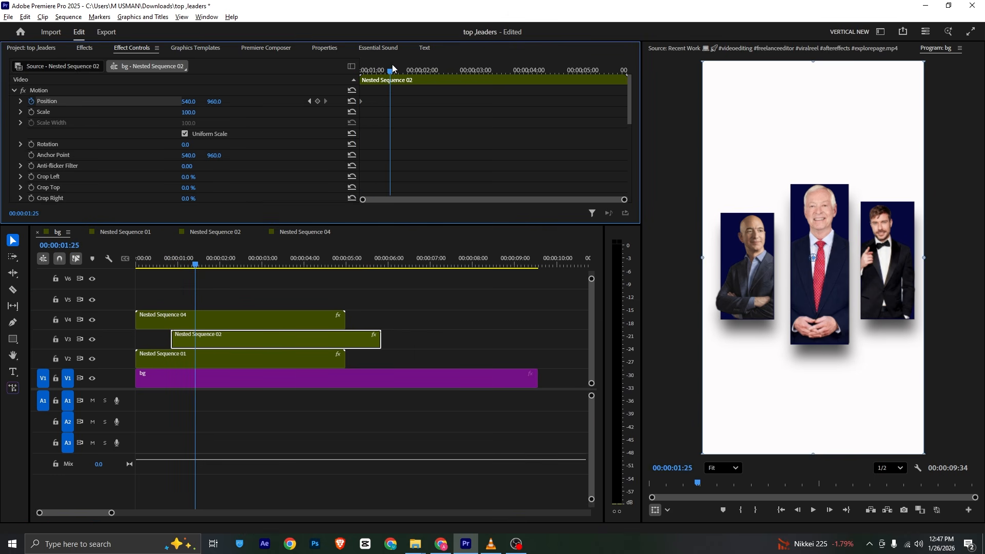
pyautogui.press('Up')
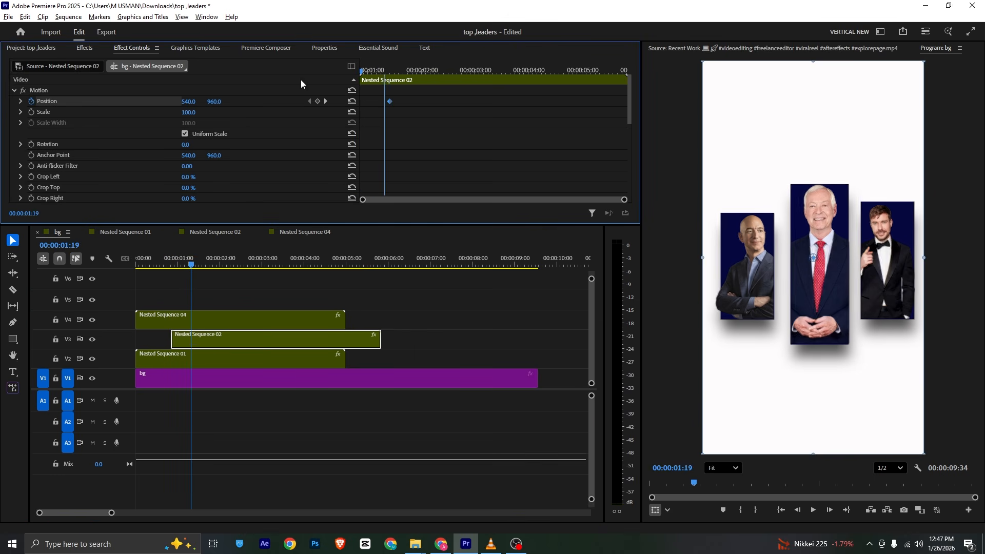
pyautogui.moveTo(215, 101); pyautogui.dragTo(392, 98)
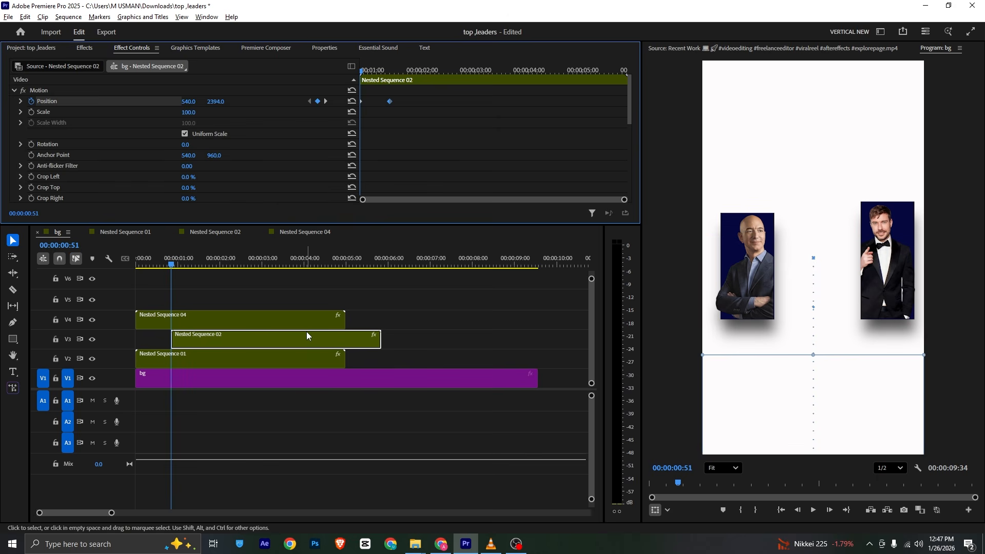
# Step: Ease Nested Sequence 02's position keyframes, preview the move, and delay the end keyframe to 00:00:01:45
pyautogui.rightClick(389, 101)
pyautogui.moveTo(471, 185)
pyautogui.click(522, 258)
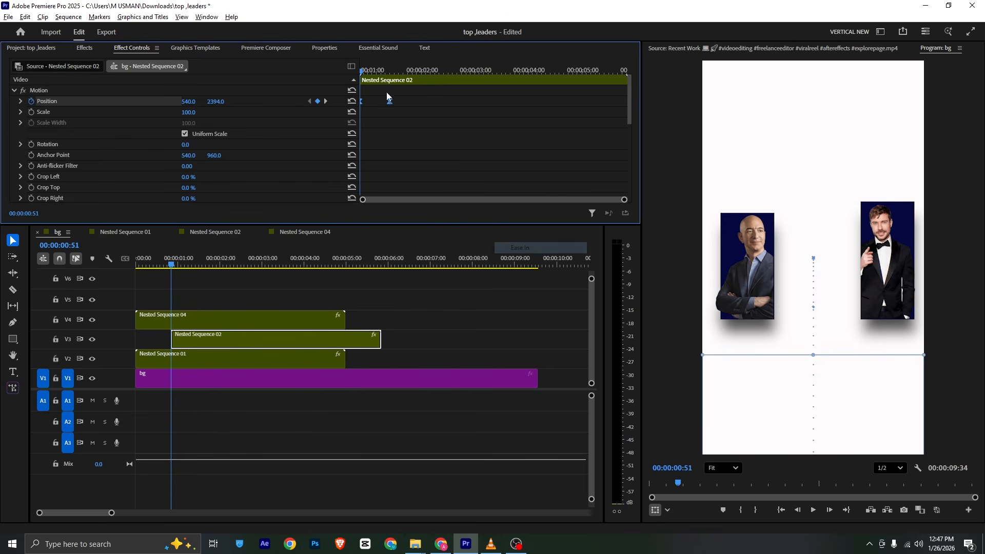
pyautogui.press('space')
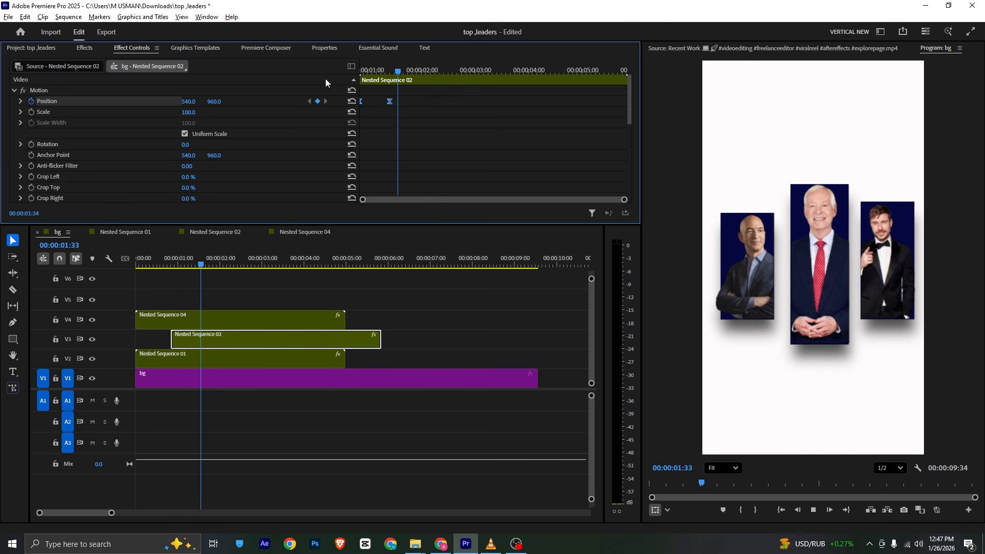
pyautogui.press('space')
pyautogui.moveTo(393, 104); pyautogui.dragTo(408, 102)
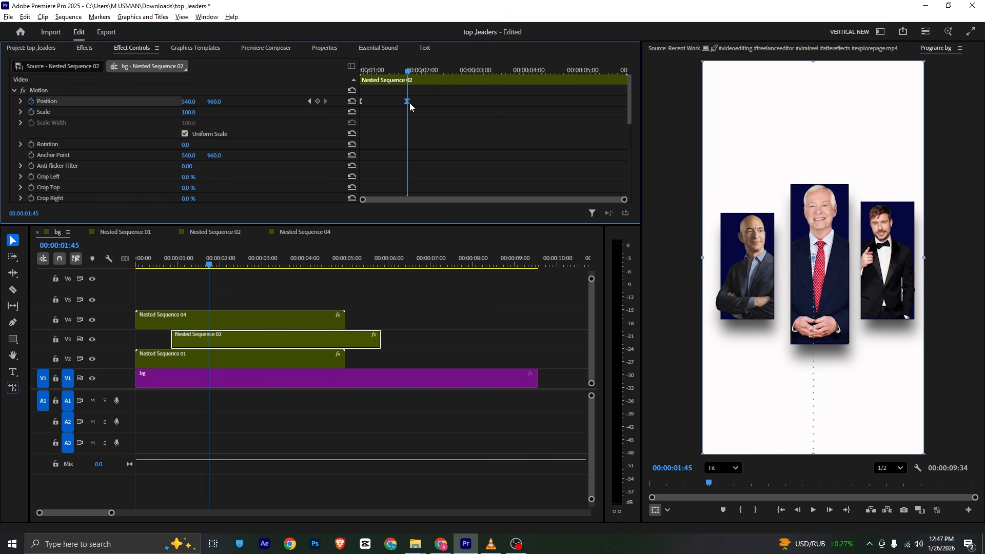
# Step: Shape Nested Sequence 02's position velocity curve into a sharp early peak with a long slowdown and preview it
pyautogui.click(21, 101)
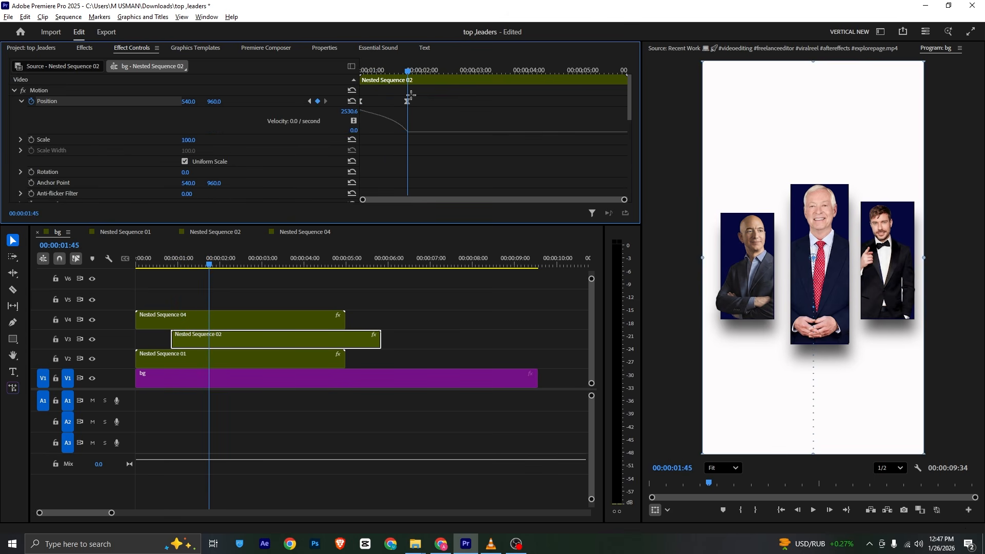
pyautogui.click(407, 101)
pyautogui.moveTo(363, 111); pyautogui.dragTo(387, 136)
pyautogui.moveTo(407, 70); pyautogui.dragTo(285, 70)
pyautogui.press('space')
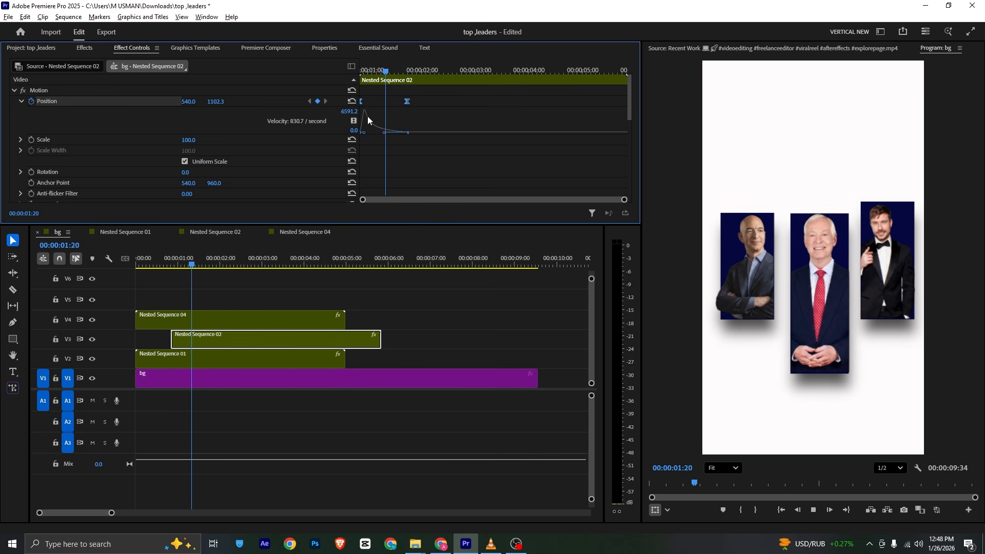
pyautogui.press('space')
# Step: Start Nested Sequence 04 at 00:00:01:51, keyframe its vertical position from 2478 there to 960 at 00:00:02:35, and save
pyautogui.moveTo(168, 317); pyautogui.dragTo(242, 319)
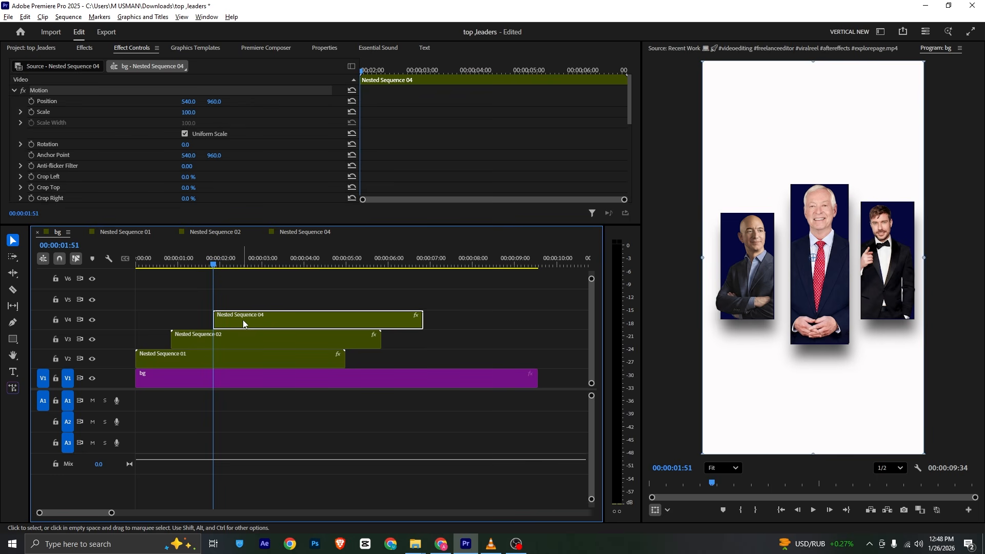
pyautogui.click(31, 101)
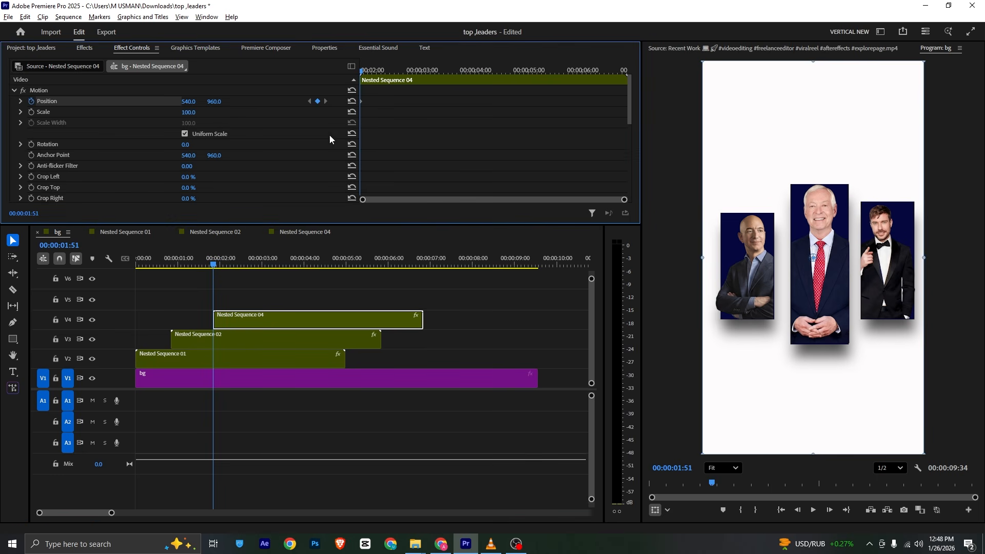
pyautogui.moveTo(364, 68); pyautogui.dragTo(401, 67)
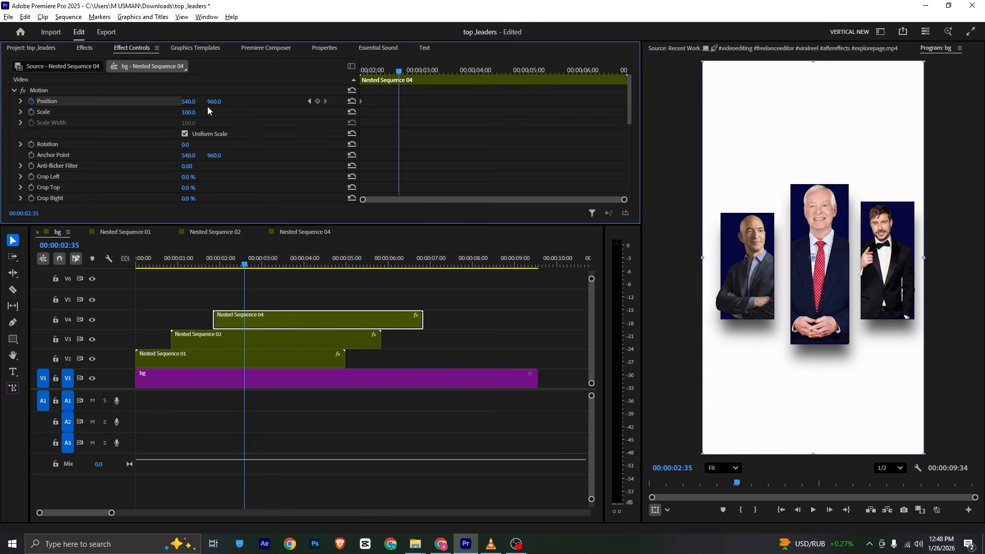
pyautogui.moveTo(362, 101); pyautogui.dragTo(360, 81)
pyautogui.moveTo(214, 101); pyautogui.dragTo(270, 271)
pyautogui.hotkey('ctrl', 's')
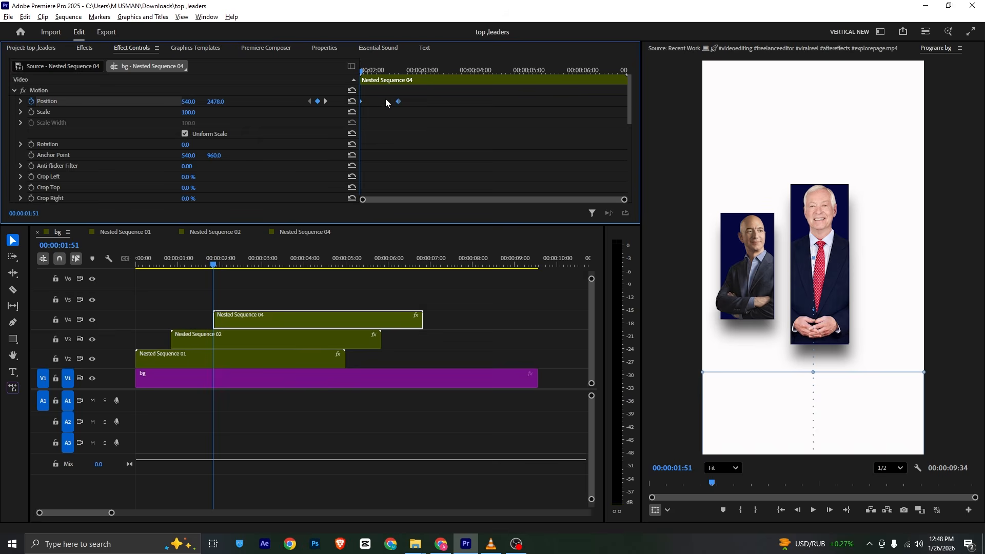
# Step: Ease Nested Sequence 04's position keyframes, shape the velocity curve into a sharp early peak, and preview the third card's rise
pyautogui.rightClick(398, 101)
pyautogui.moveTo(449, 186)
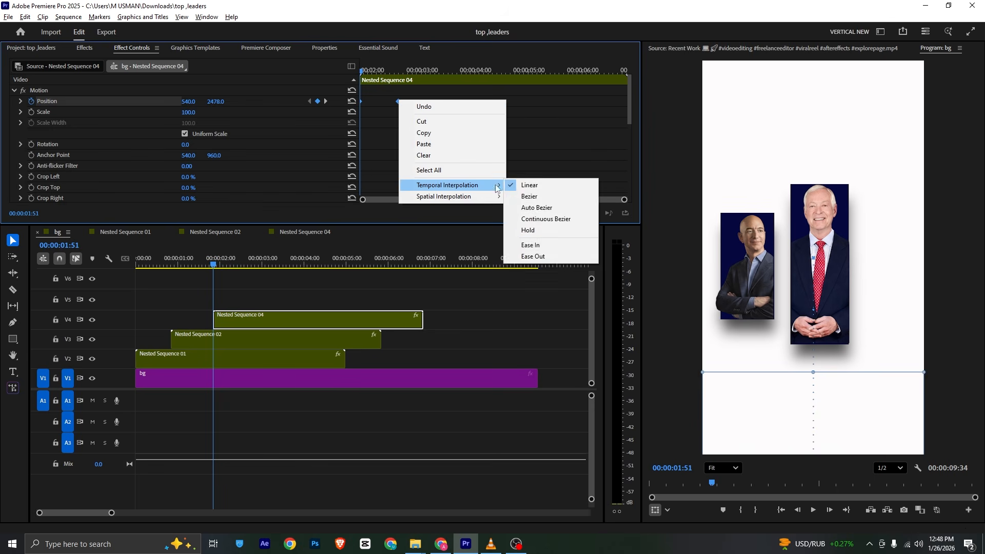
pyautogui.click(539, 251)
pyautogui.click(22, 102)
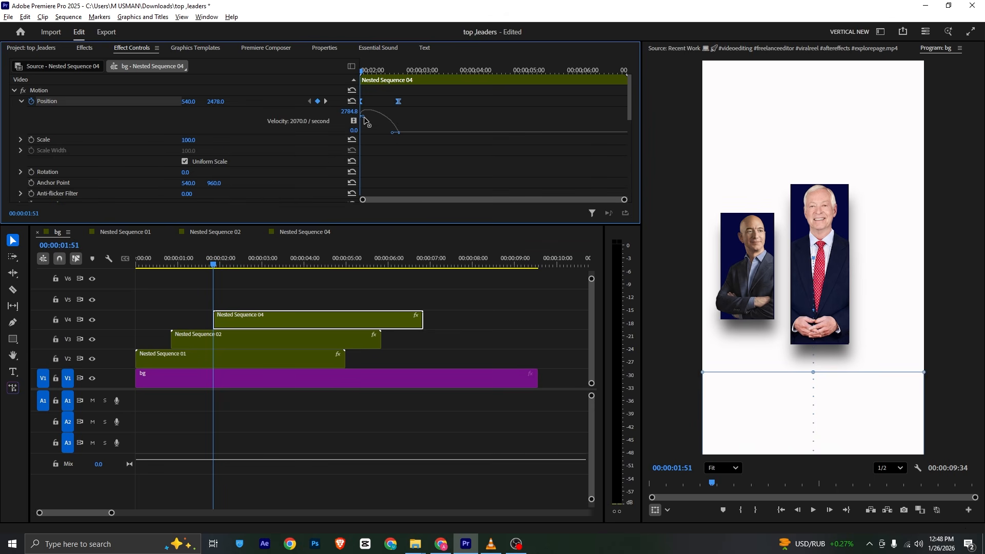
pyautogui.moveTo(364, 119); pyautogui.dragTo(377, 136)
pyautogui.moveTo(389, 71); pyautogui.dragTo(291, 72)
pyautogui.press('space')
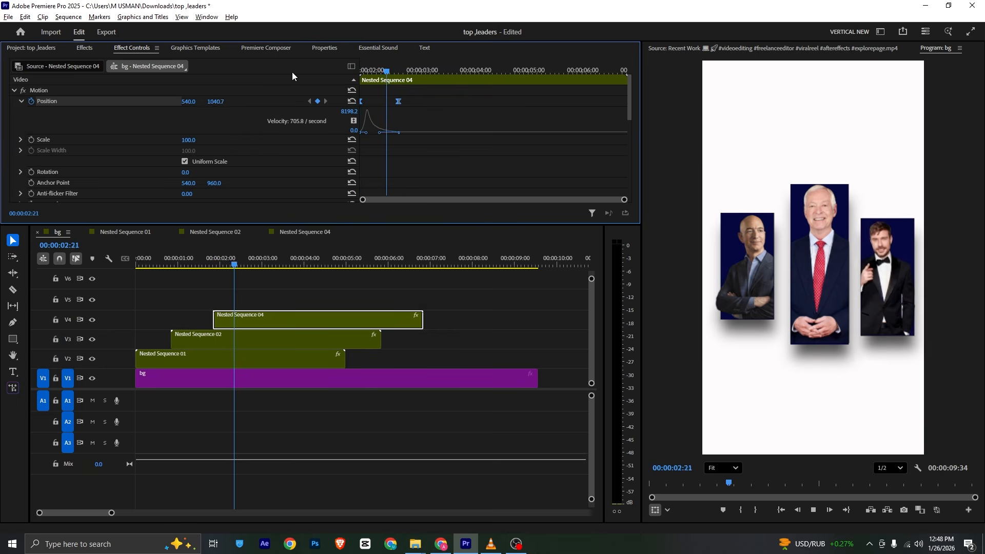
pyautogui.press('space')
# Step: Play the bg sequence from the beginning to review the three cards' staggered entrances
pyautogui.click(201, 272)
pyautogui.moveTo(197, 262); pyautogui.dragTo(78, 276)
pyautogui.press('space')
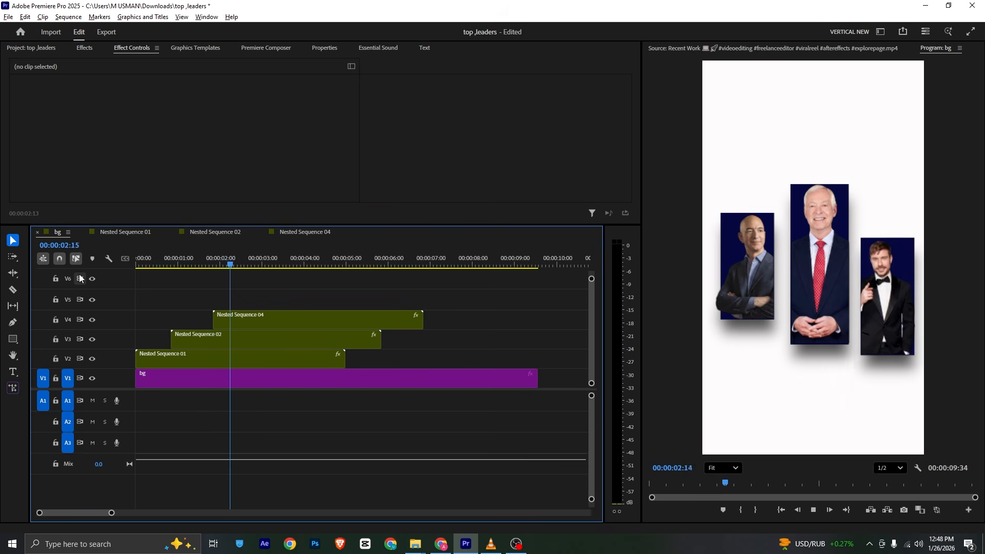
pyautogui.press('space')
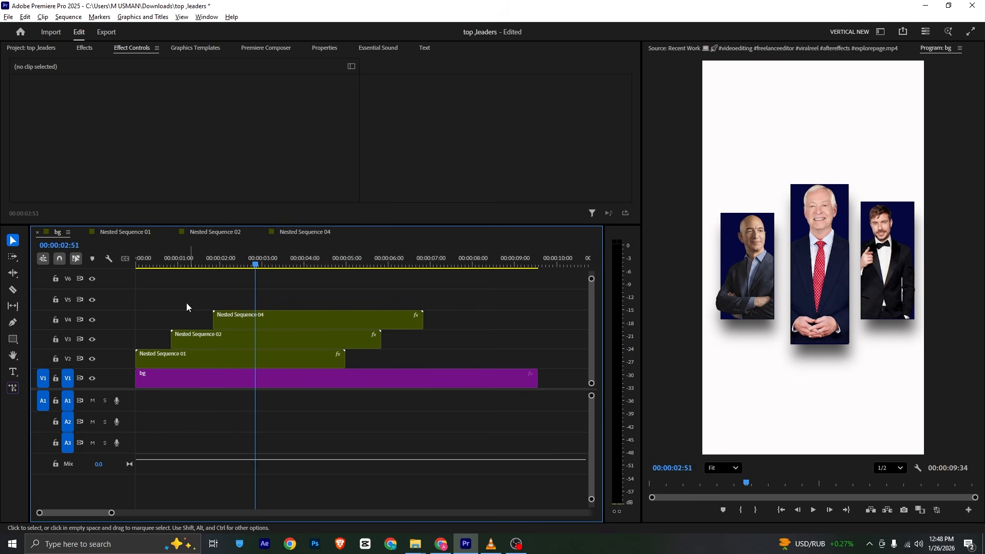
# Step: Lower Nested Sequence 04 slightly at its end position keyframe at 00:00:02:35 and deselect the clip
pyautogui.click(257, 335)
pyautogui.click(259, 322)
pyautogui.moveTo(410, 72); pyautogui.dragTo(397, 76)
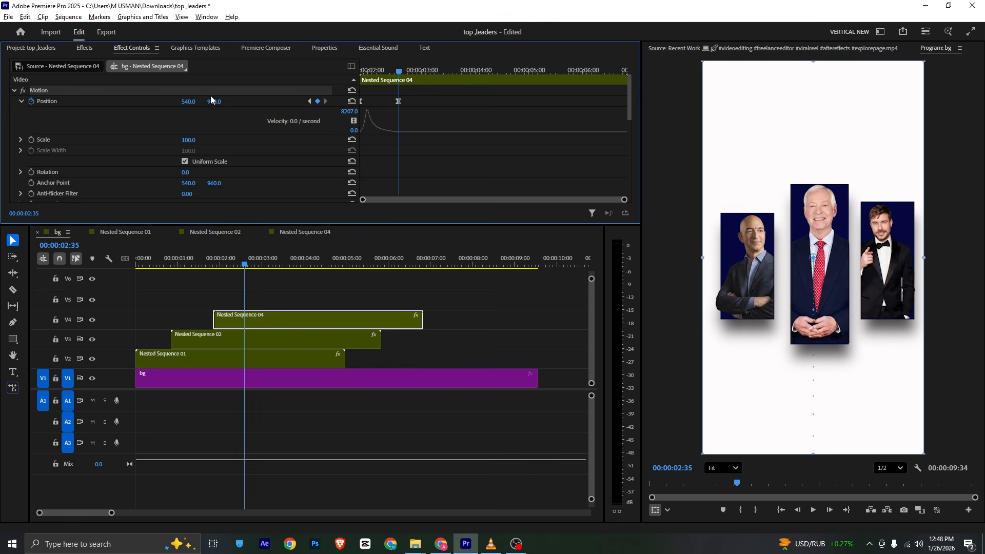
pyautogui.moveTo(216, 101); pyautogui.dragTo(225, 101)
pyautogui.click(267, 285)
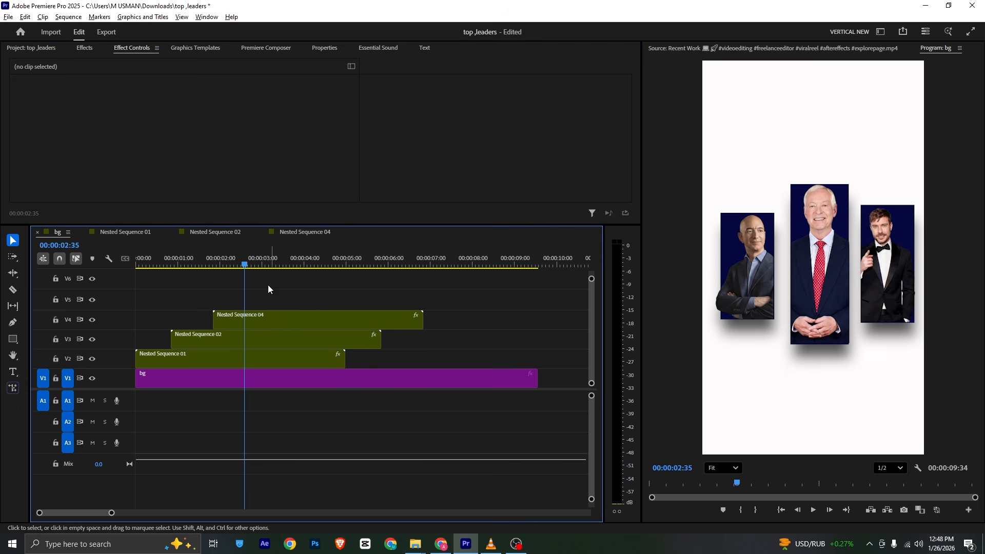
# Step: Switch to the reference reel in VLC and examine the title text animation above the three portrait cards
pyautogui.click(491, 544)
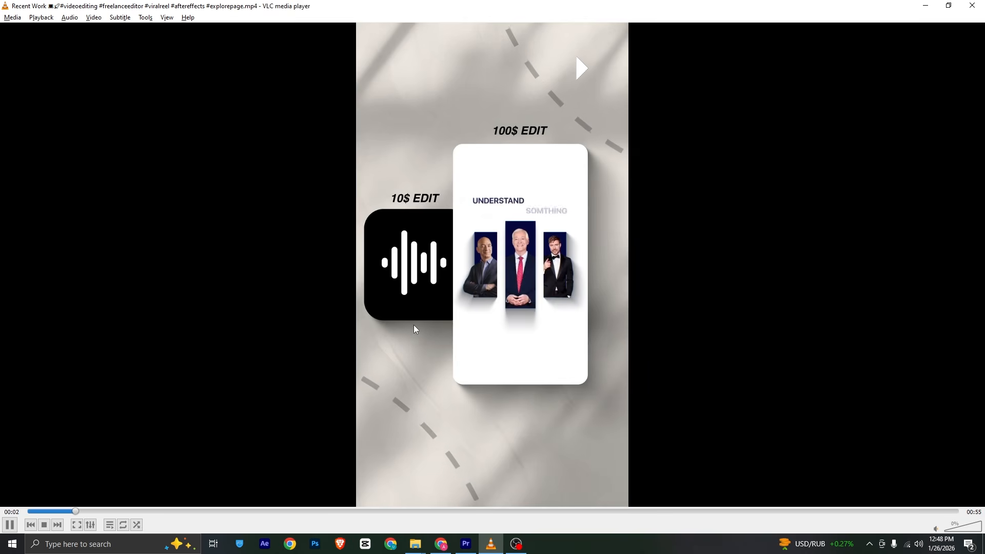
pyautogui.press('space')
pyautogui.press('space')
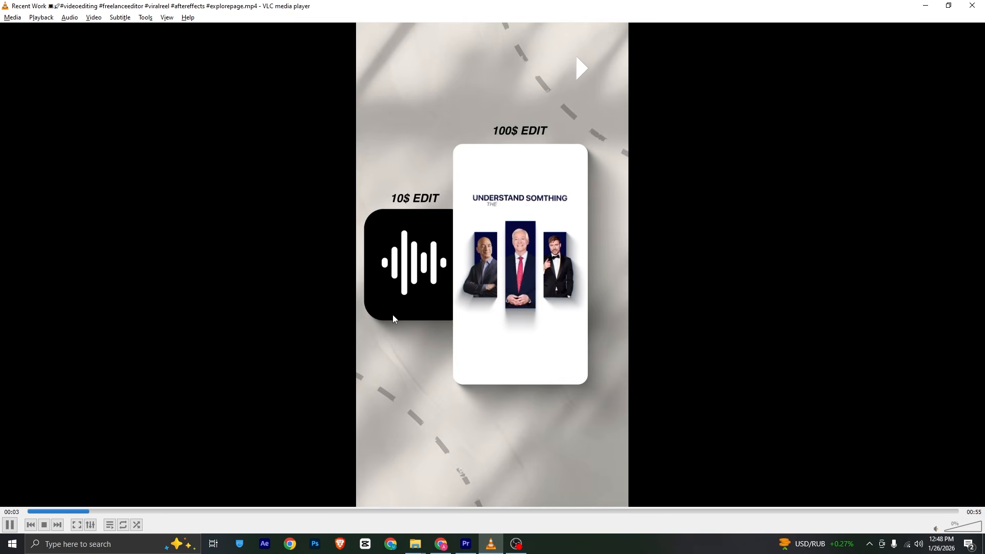
pyautogui.press('space')
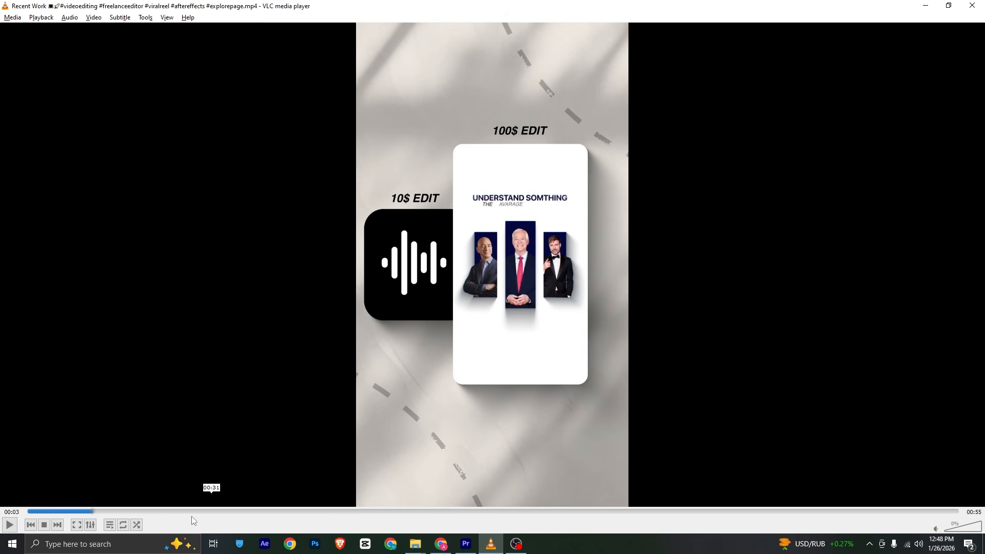
pyautogui.click(72, 512)
pyautogui.moveTo(72, 513); pyautogui.dragTo(87, 511)
# Step: Switch to Premiere Pro and open the Starter Pack's Text Presets in Premiere Composer
pyautogui.click(460, 545)
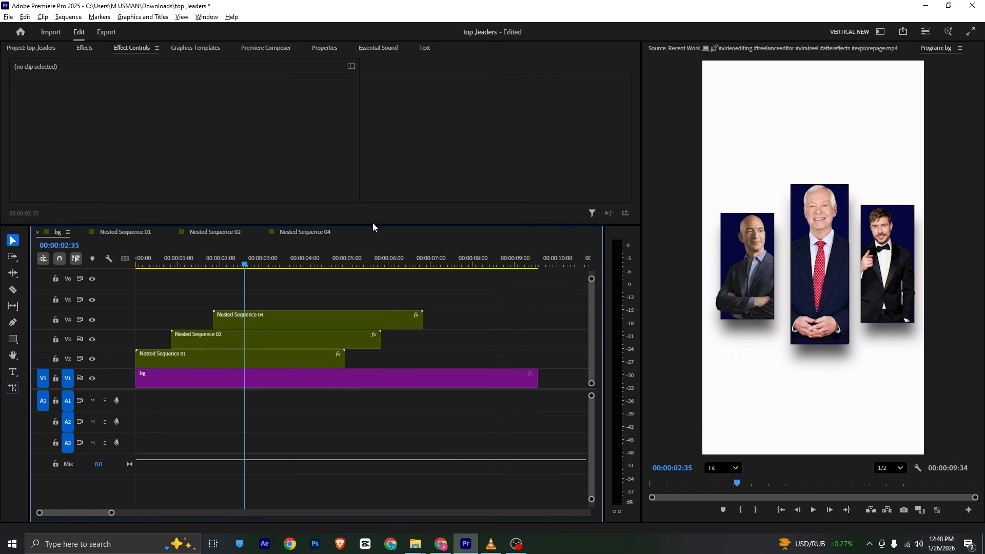
pyautogui.click(264, 48)
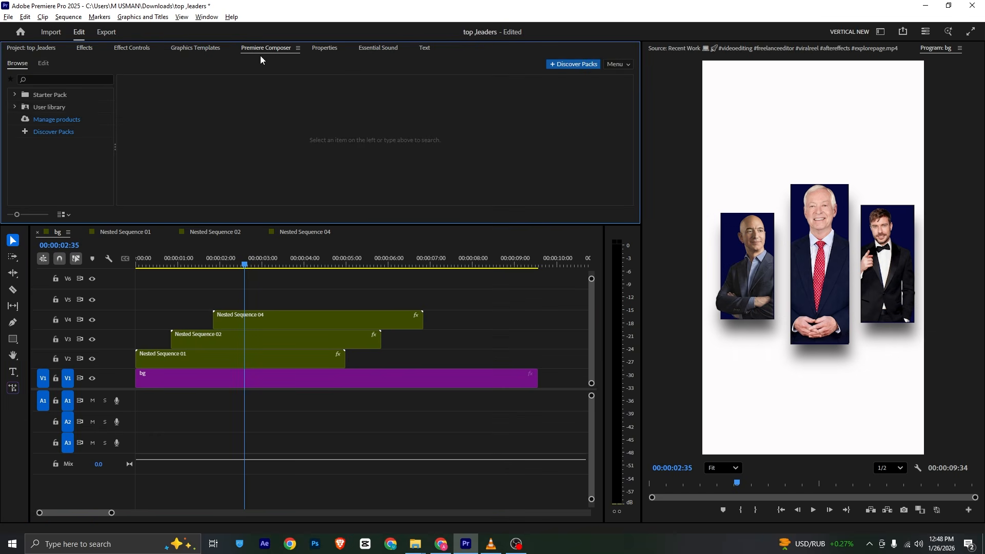
pyautogui.click(33, 95)
pyautogui.click(40, 107)
pyautogui.click(15, 95)
pyautogui.click(41, 118)
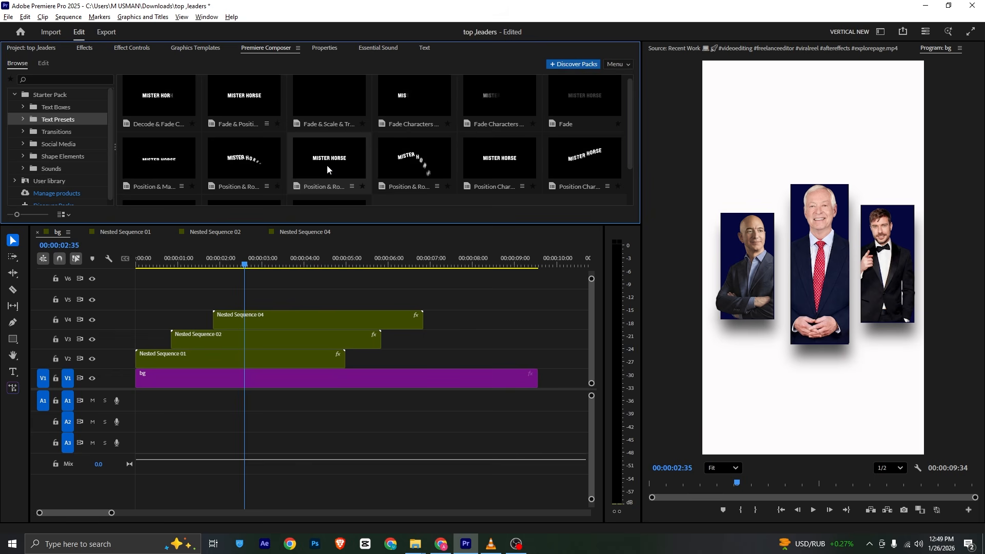
# Step: Add the Ease Position Y - Bottom text preset on track V5 above Nested Sequence 04, starting at 00:00:02:35
pyautogui.scroll(1, 329, 165)
pyautogui.scroll(-2, 368, 180)
pyautogui.click(164, 179)
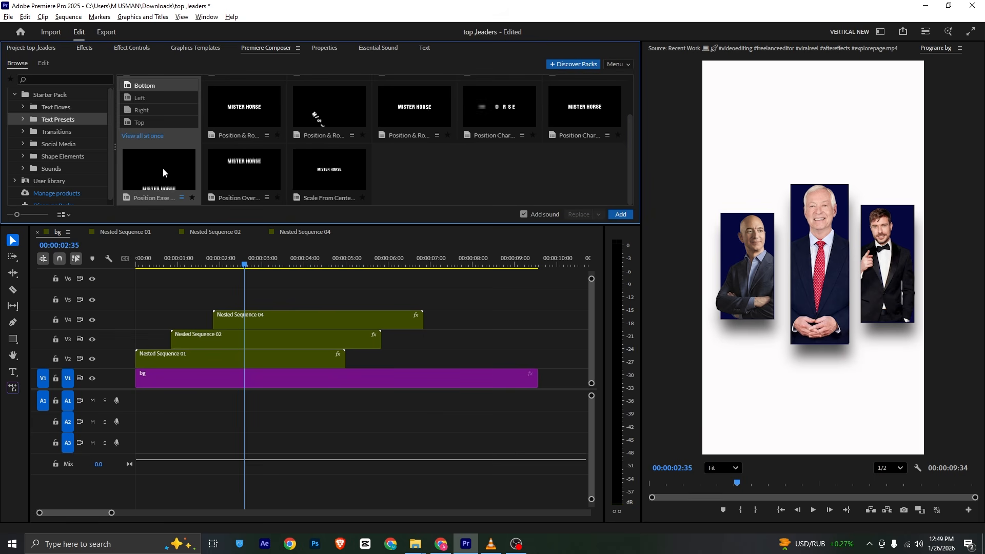
pyautogui.moveTo(162, 168); pyautogui.dragTo(244, 308)
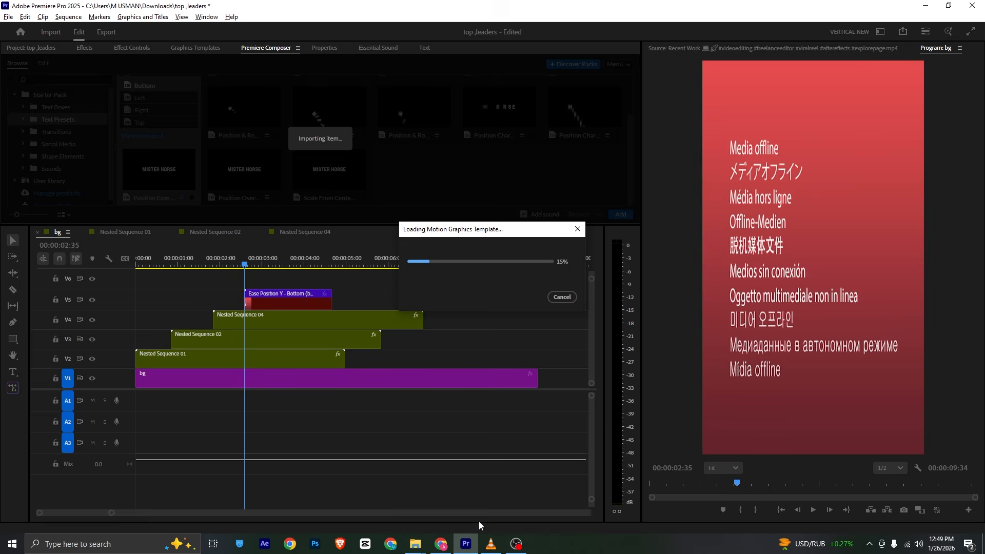
pyautogui.click(491, 544)
pyautogui.hotkey('alt', 'Tab')
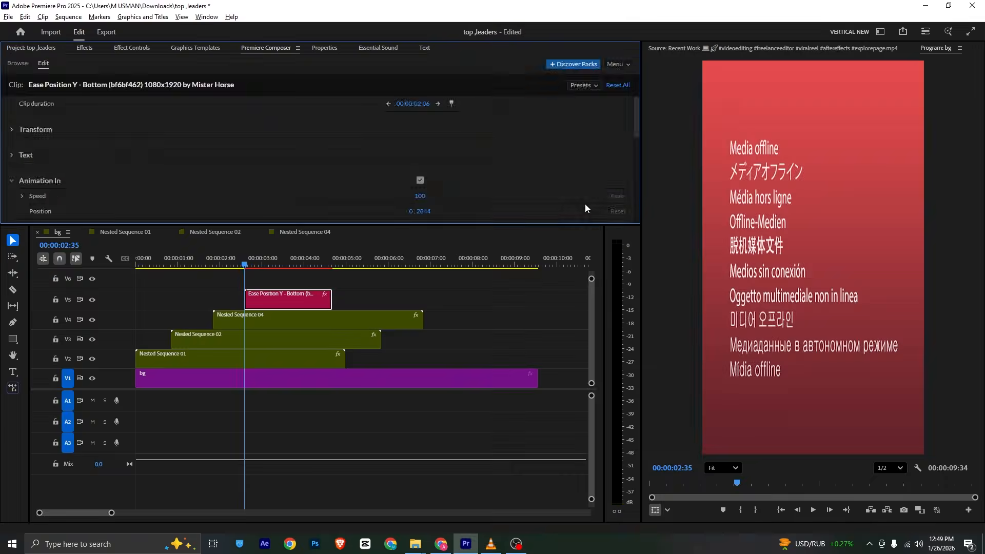
# Step: Replace the preset's placeholder text with "understand something"
pyautogui.click(282, 257)
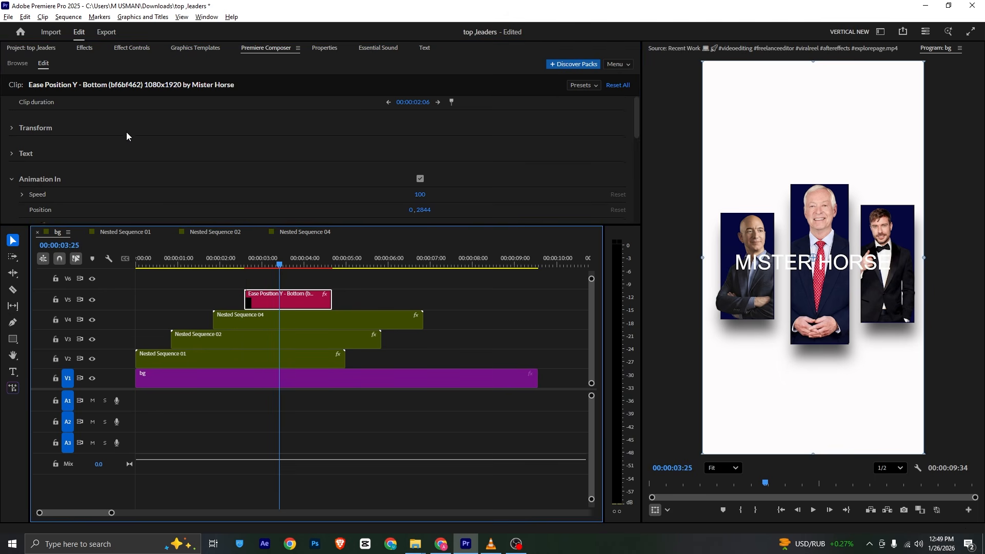
pyautogui.scroll(-4, 143, 113)
pyautogui.click(318, 47)
pyautogui.scroll(-6, 156, 163)
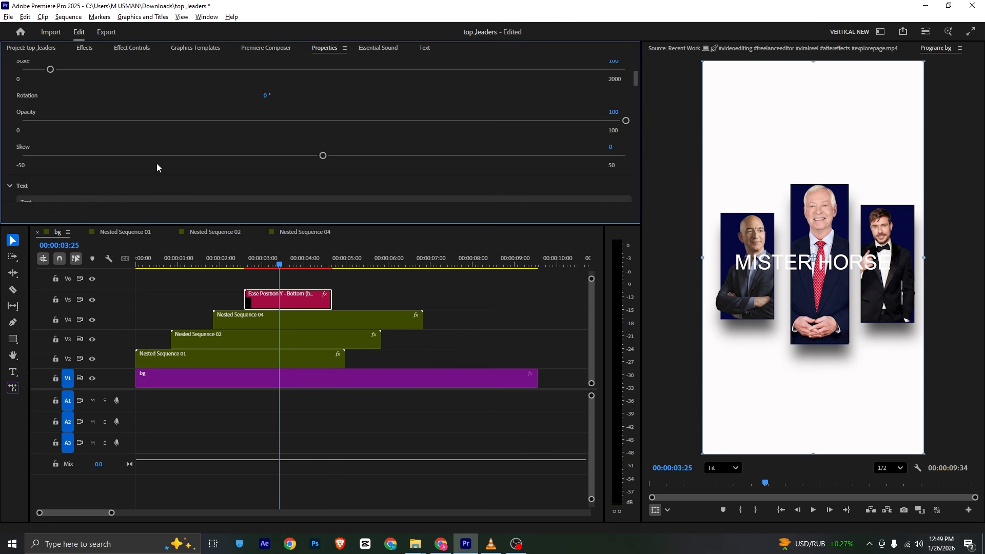
pyautogui.click(81, 142)
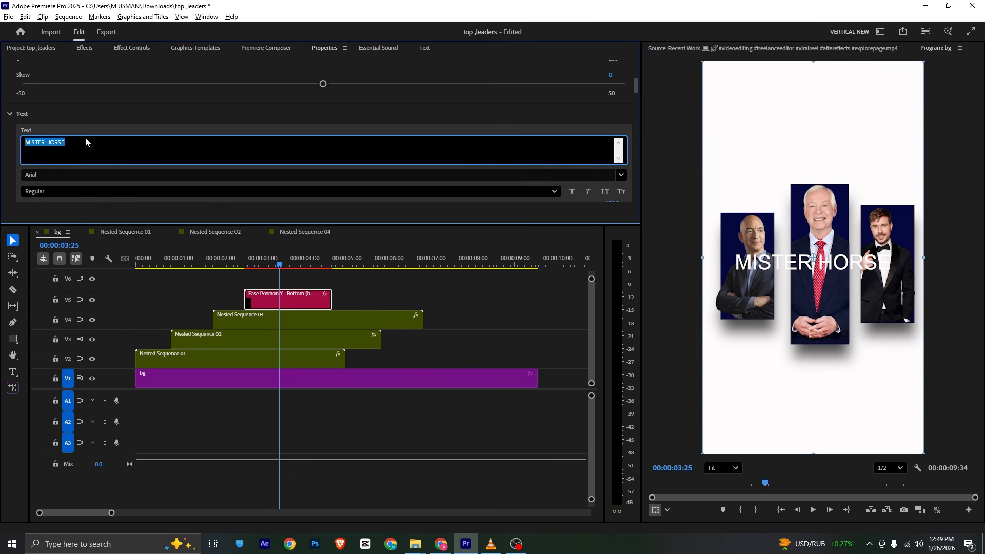
pyautogui.write('unders')
pyautogui.write('tand something')
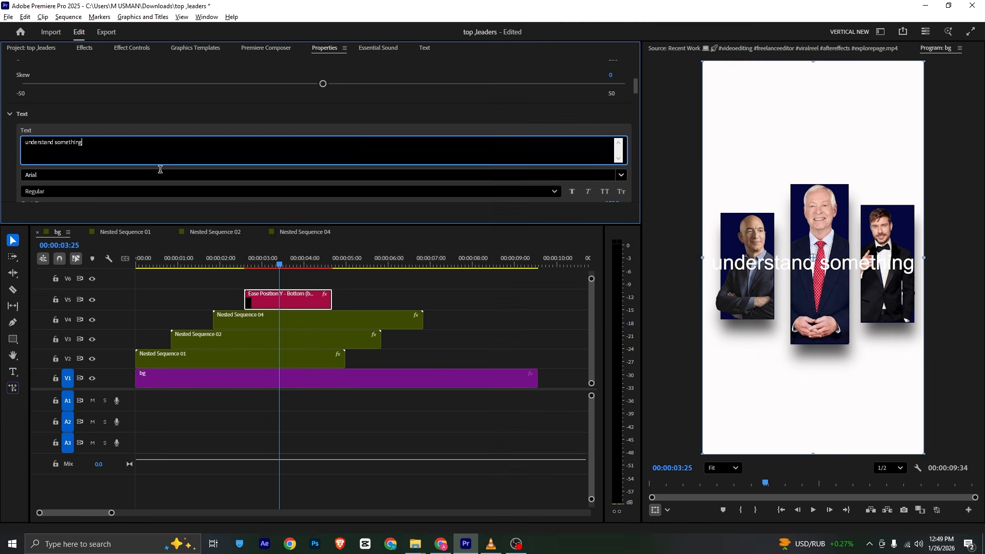
pyautogui.click(126, 119)
# Step: Set the title's font style to Bold and enable faux bold and all caps
pyautogui.click(45, 191)
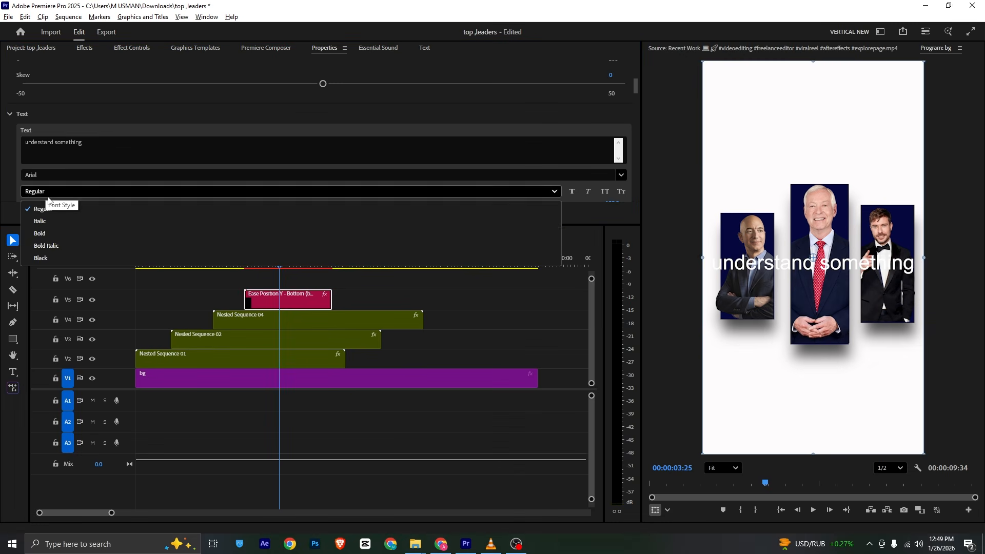
pyautogui.click(54, 233)
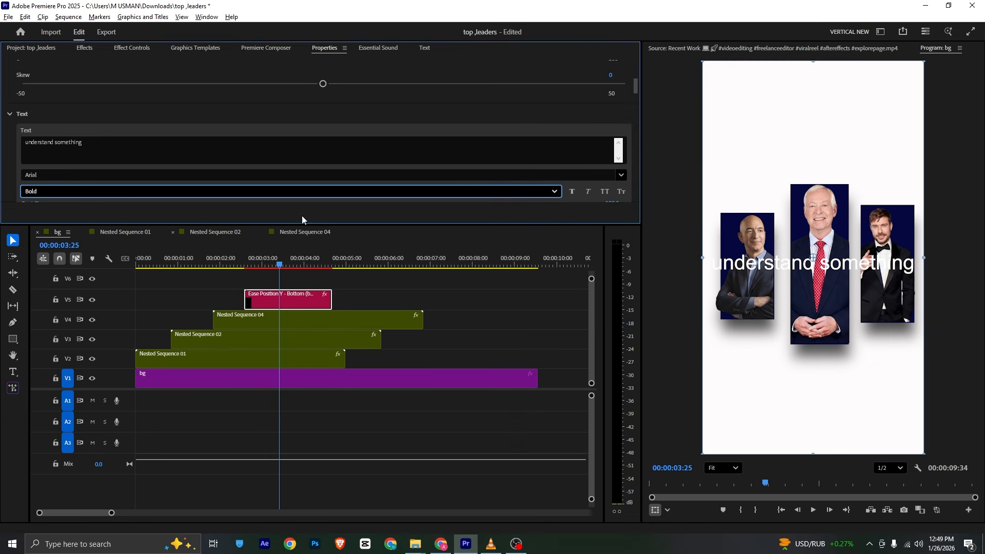
pyautogui.click(572, 192)
pyautogui.click(606, 192)
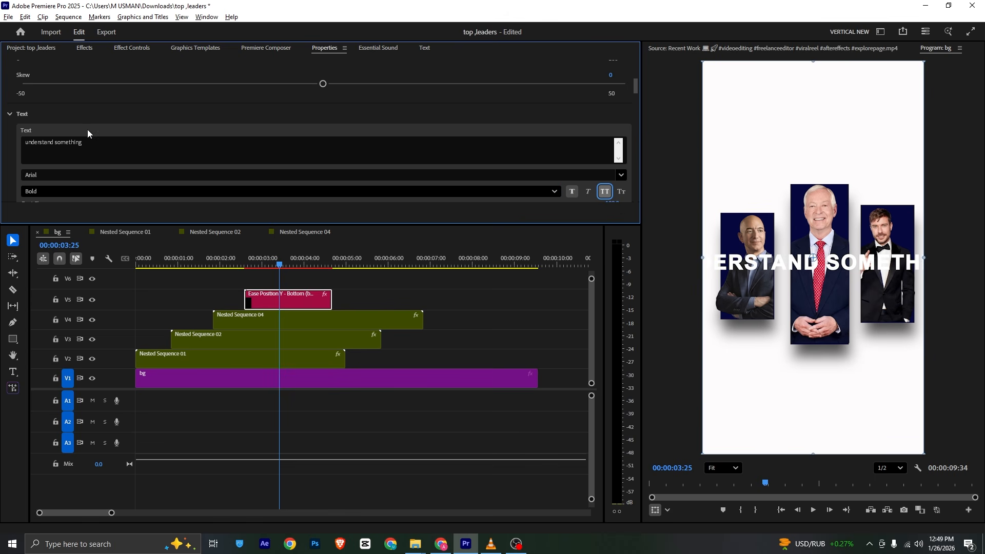
# Step: Recolour the title's fill with the dark navy sampled from a portrait card's background
pyautogui.scroll(-3, 136, 105)
pyautogui.hotkey('alt', 'Tab')
pyautogui.hotkey('alt', 'Tab')
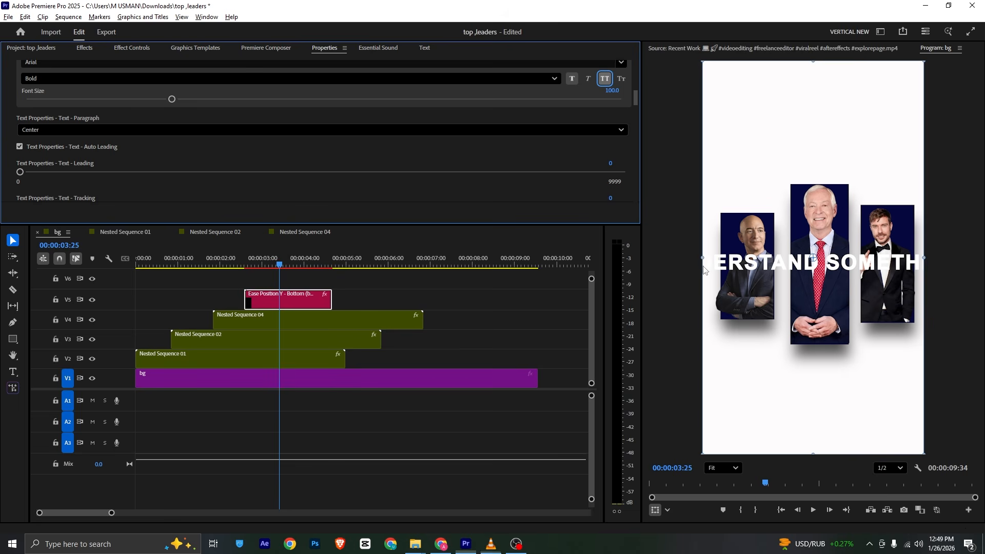
pyautogui.scroll(-3, 193, 205)
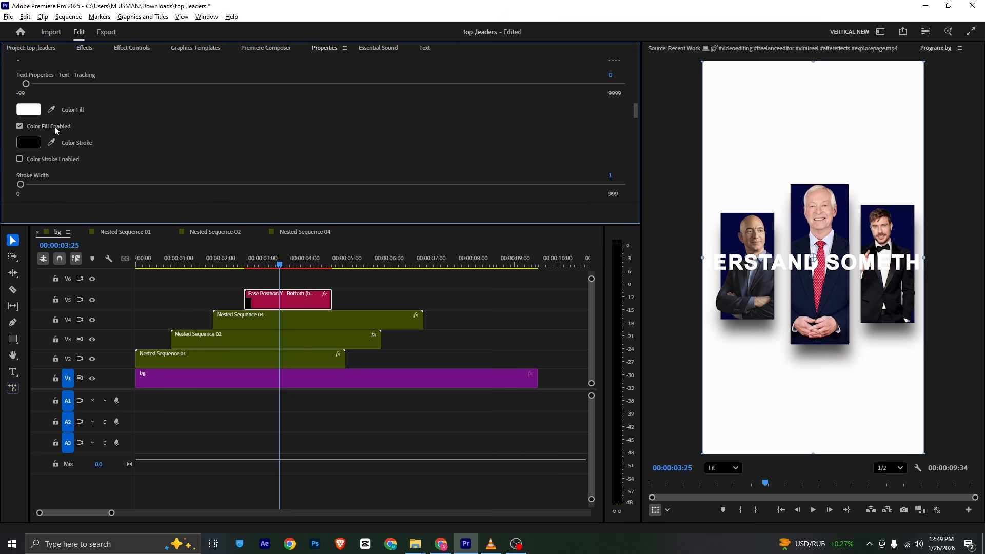
pyautogui.click(51, 109)
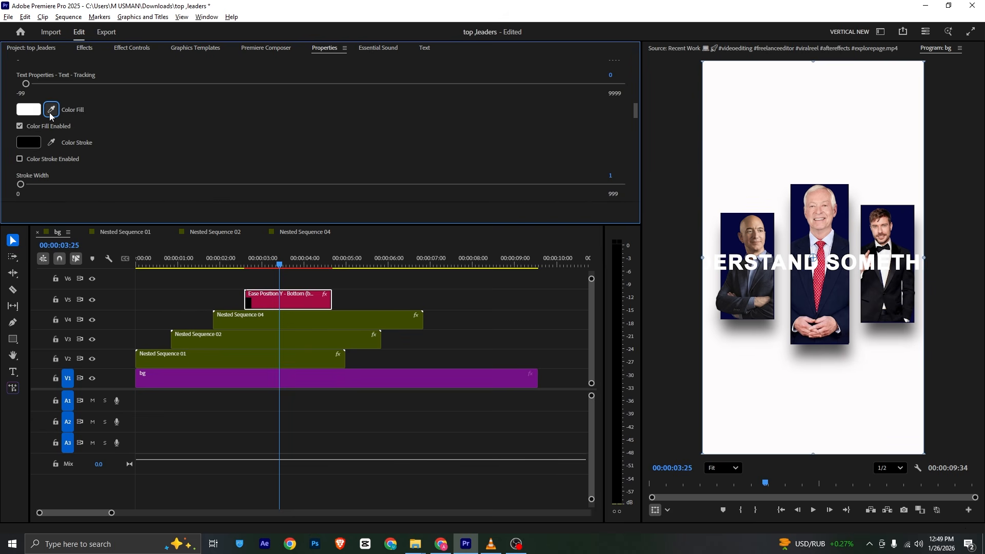
pyautogui.click(741, 236)
# Step: Scale the title clip to 66 and reduce its font size to about 73 so the whole text fits
pyautogui.scroll(3, 144, 120)
pyautogui.click(132, 47)
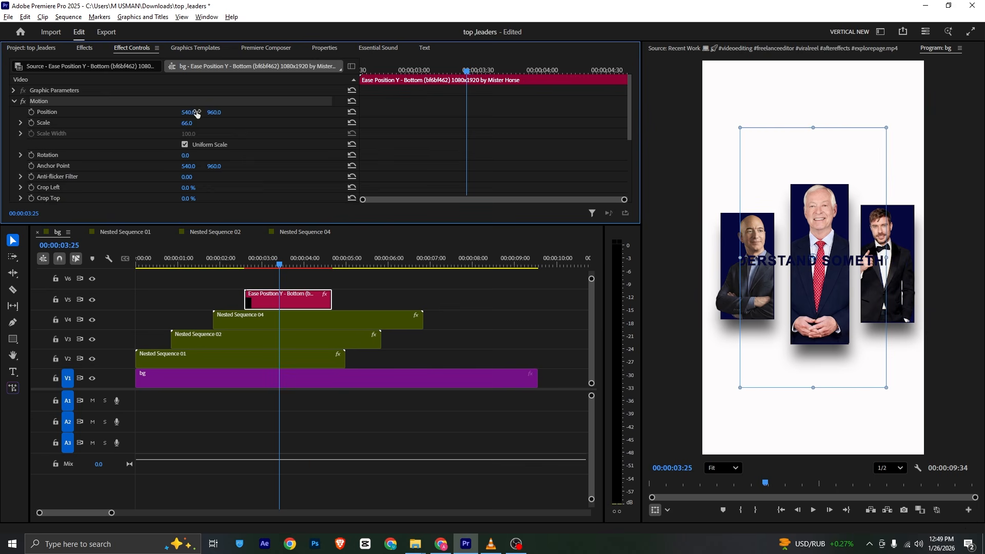
pyautogui.click(324, 47)
pyautogui.scroll(2, 136, 129)
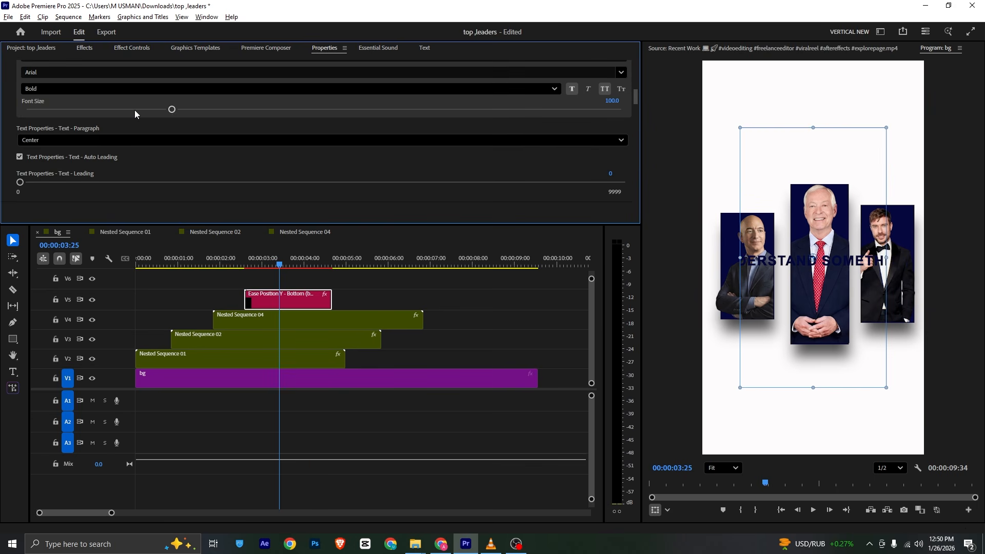
pyautogui.click(134, 110)
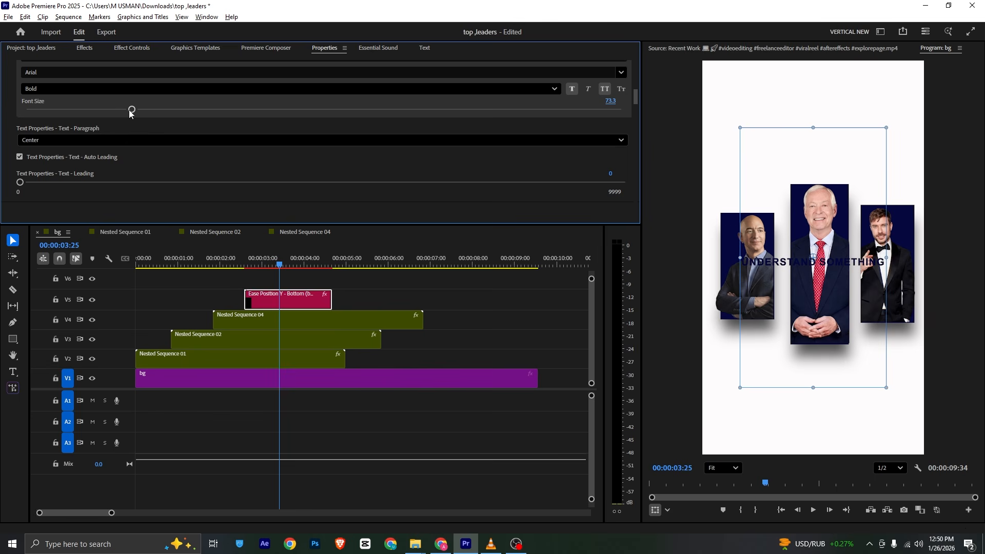
# Step: Move the title above the three portrait cards, centre it, and compare its placement with the reference reel
pyautogui.moveTo(823, 354); pyautogui.dragTo(840, 200)
pyautogui.hotkey('alt', 'Tab')
pyautogui.hotkey('alt', 'Tab')
pyautogui.scroll(-2, 214, 163)
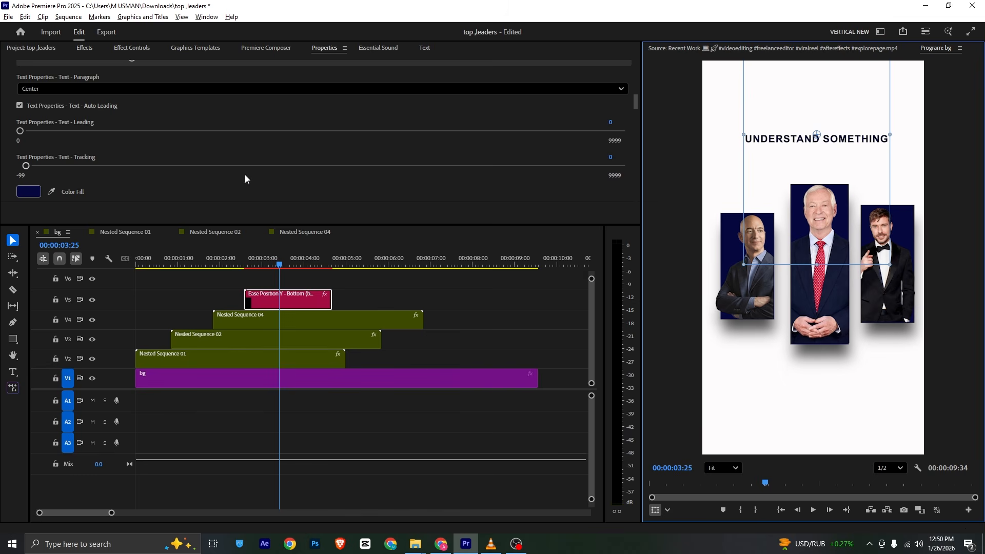
pyautogui.hotkey('alt', 'Tab')
pyautogui.hotkey('alt', 'Tab')
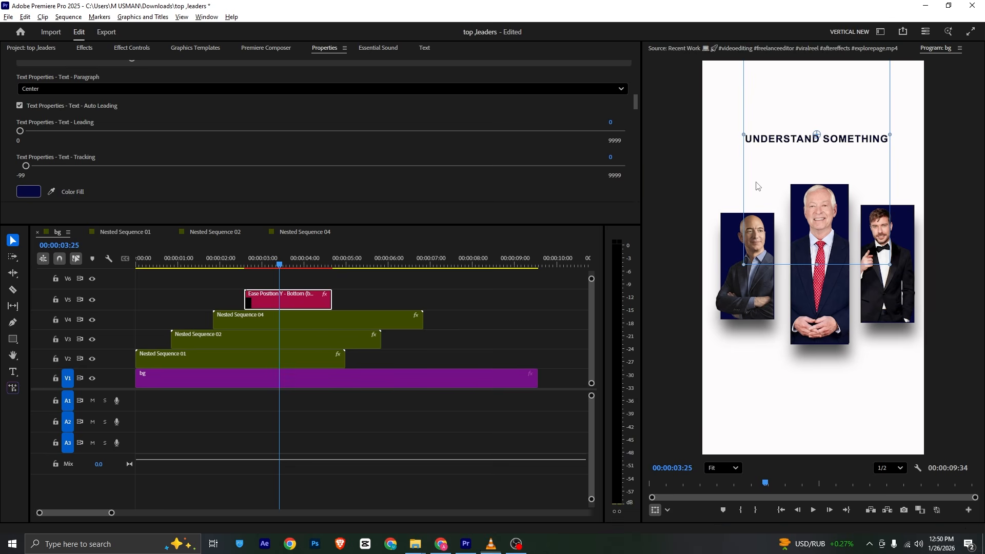
pyautogui.hotkey('alt', 'Tab')
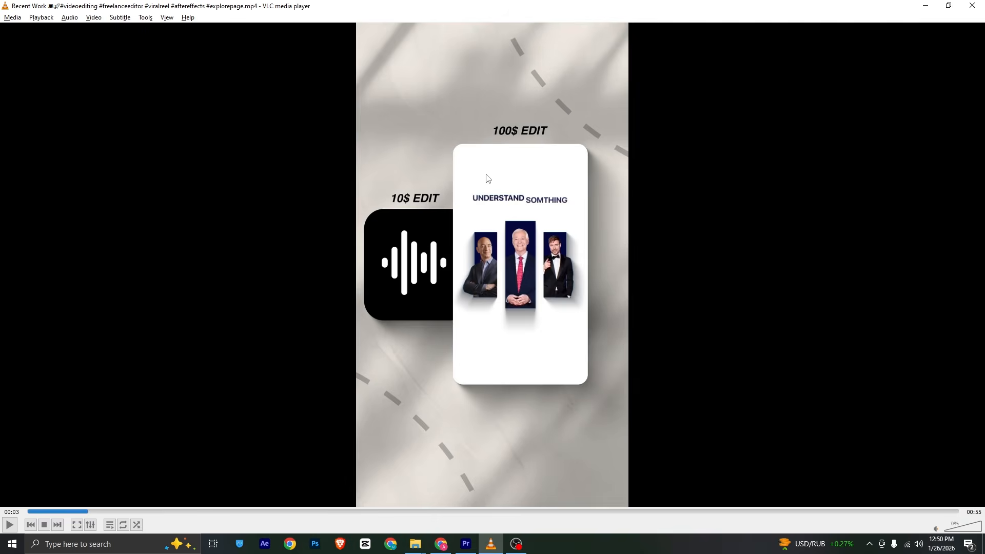
pyautogui.hotkey('alt', 'Tab')
pyautogui.moveTo(836, 188); pyautogui.dragTo(834, 184)
pyautogui.hotkey('alt', 'Tab')
pyautogui.hotkey('alt', 'Tab')
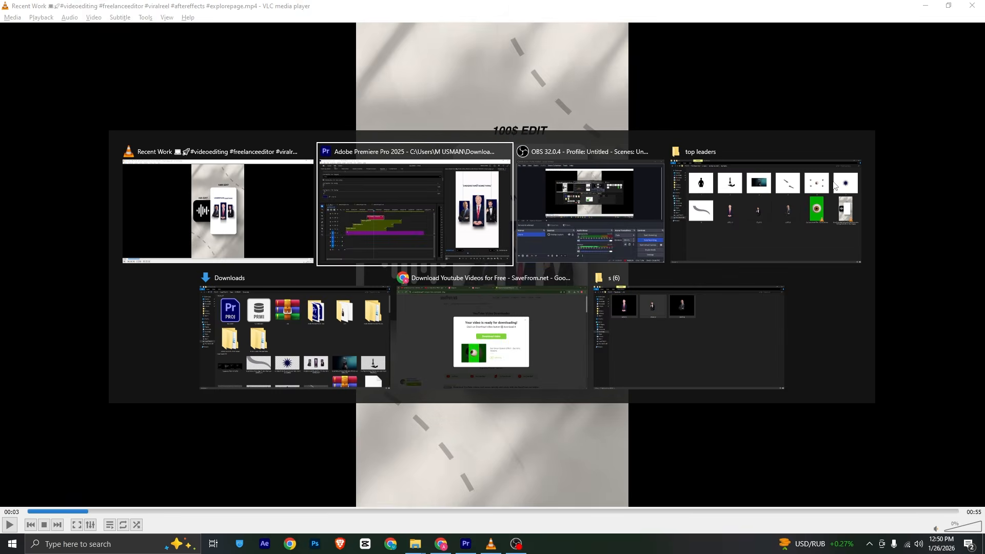
# Step: Turn off the title's auto leading and preview its entrance in the bg sequence
pyautogui.click(19, 105)
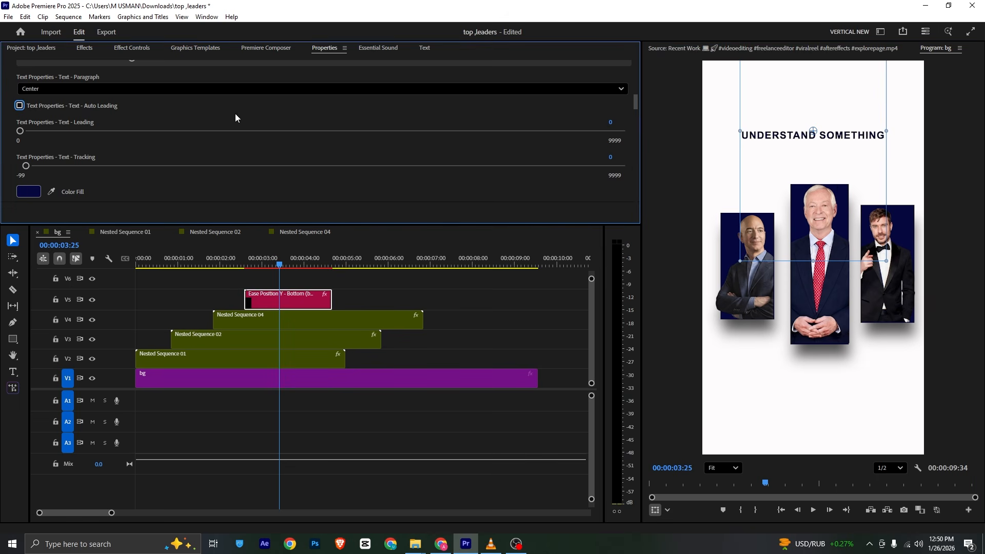
pyautogui.moveTo(262, 268); pyautogui.dragTo(239, 261)
pyautogui.click(265, 273)
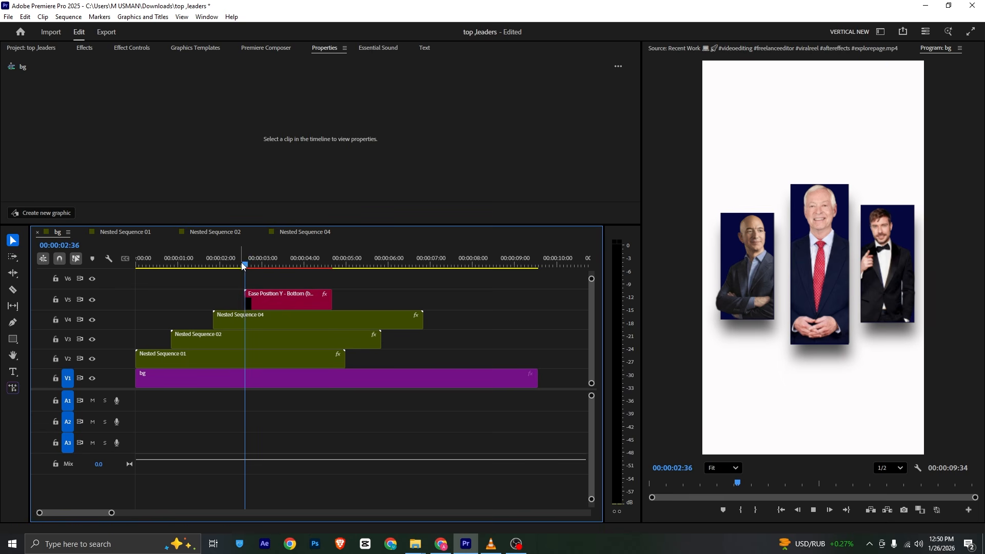
pyautogui.press('space')
# Step: Fade the title in with opacity keyframes, lowered at 00:00:02:36 and 100% at 00:00:02:52, and preview it
pyautogui.click(269, 296)
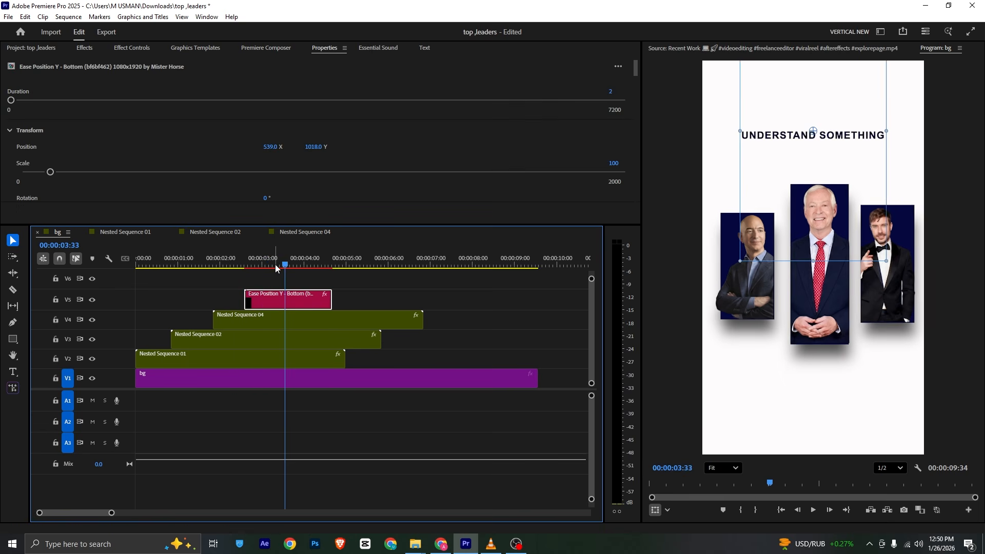
pyautogui.moveTo(268, 266); pyautogui.dragTo(256, 266)
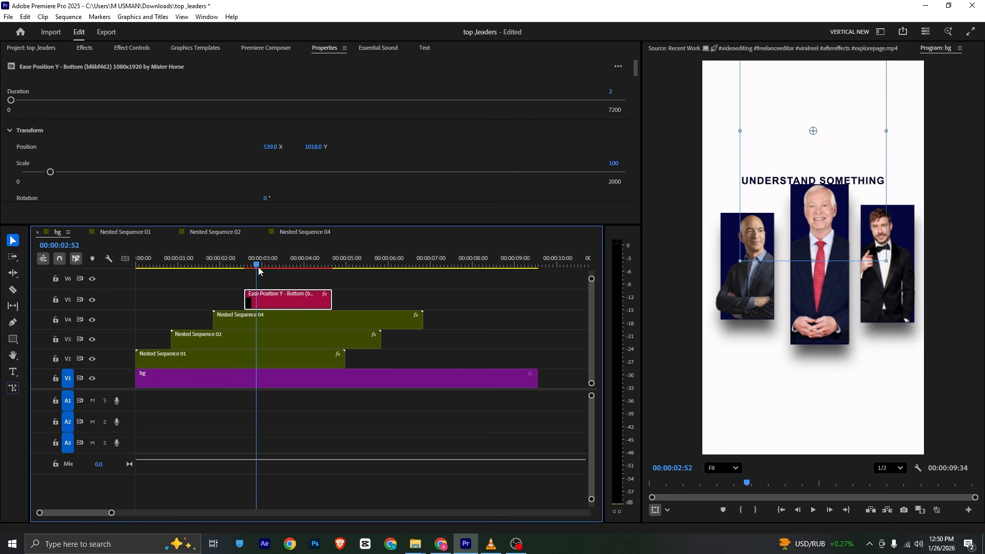
pyautogui.click(120, 50)
pyautogui.scroll(-3, 133, 118)
pyautogui.scroll(-1, 130, 128)
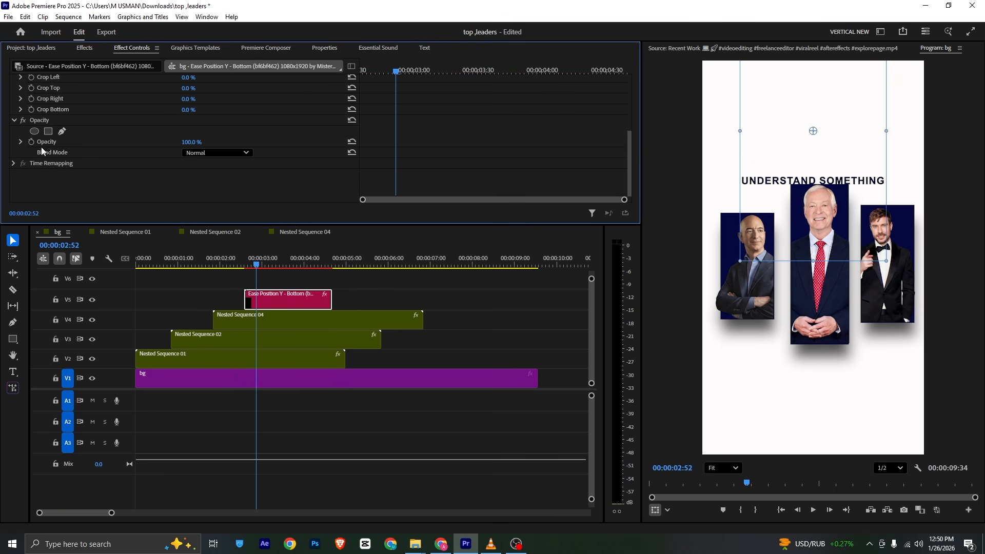
pyautogui.click(31, 142)
pyautogui.moveTo(391, 71); pyautogui.dragTo(306, 78)
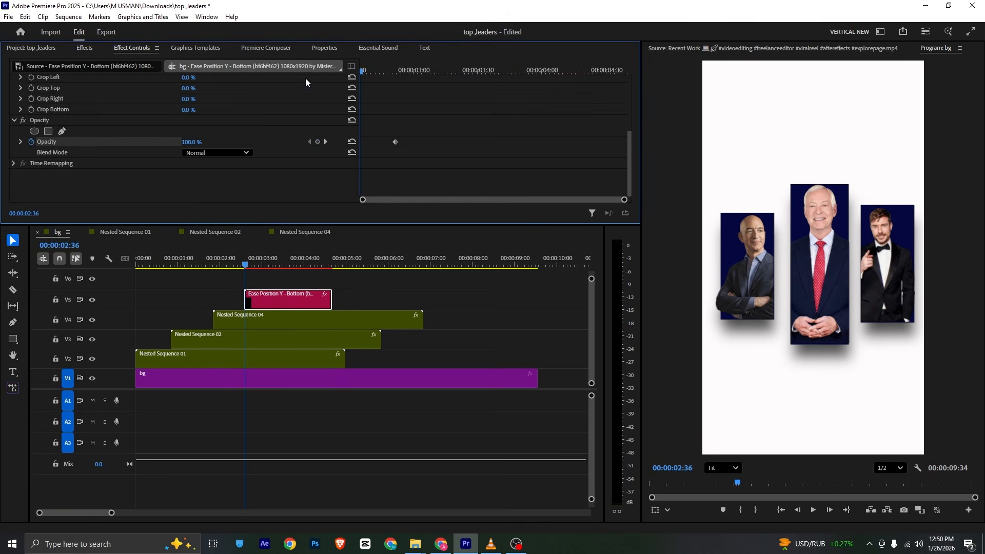
pyautogui.moveTo(191, 142); pyautogui.dragTo(136, 141)
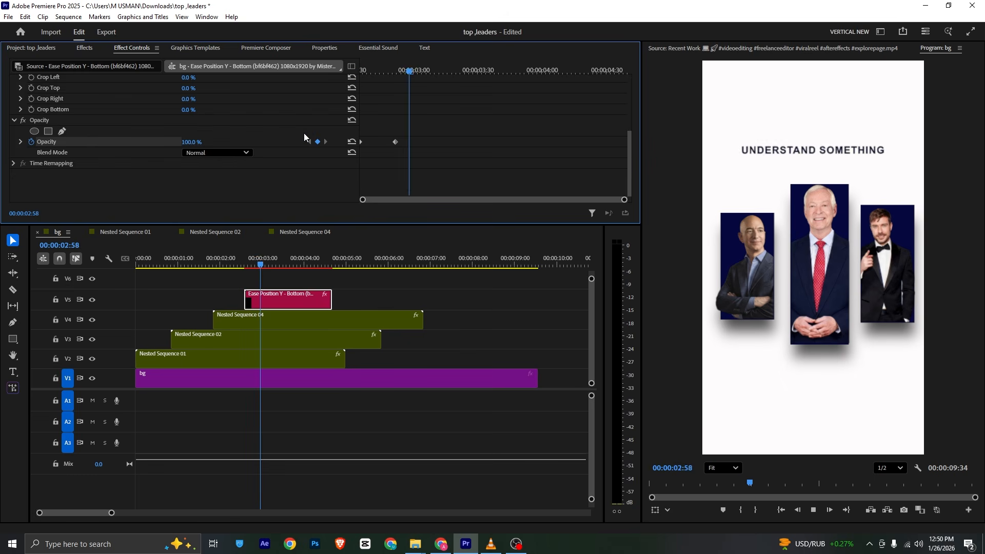
pyautogui.press('space')
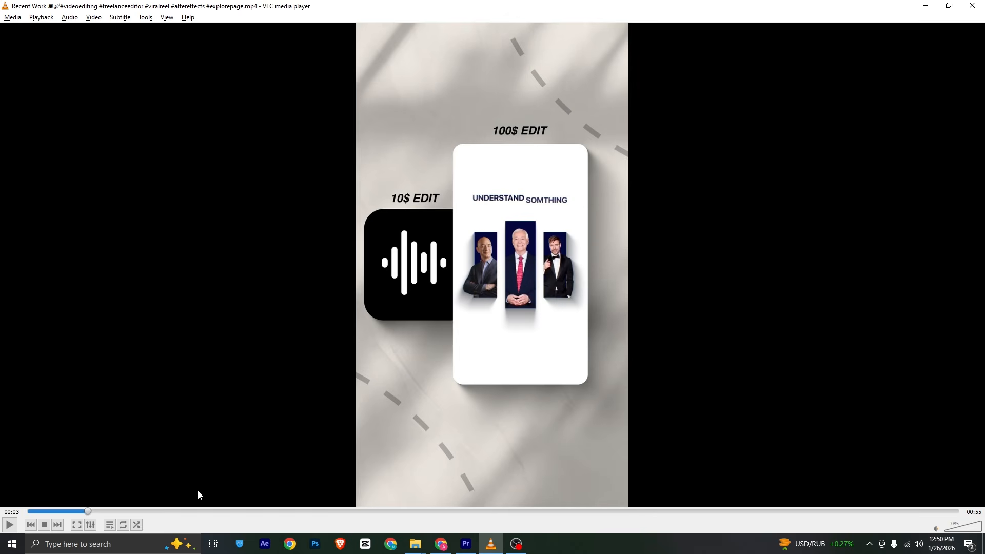
# Step: Check the subtitle's entrance in the reference reel in VLC, then add the Right character-position text preset on V6 in Premiere Pro
pyautogui.press('space')
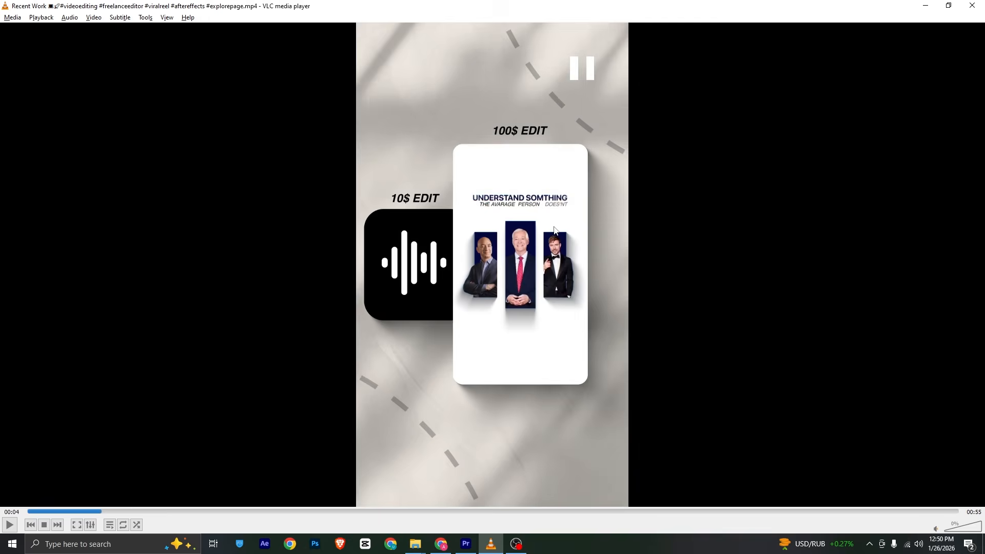
pyautogui.hotkey('alt', 'Tab')
pyautogui.click(298, 48)
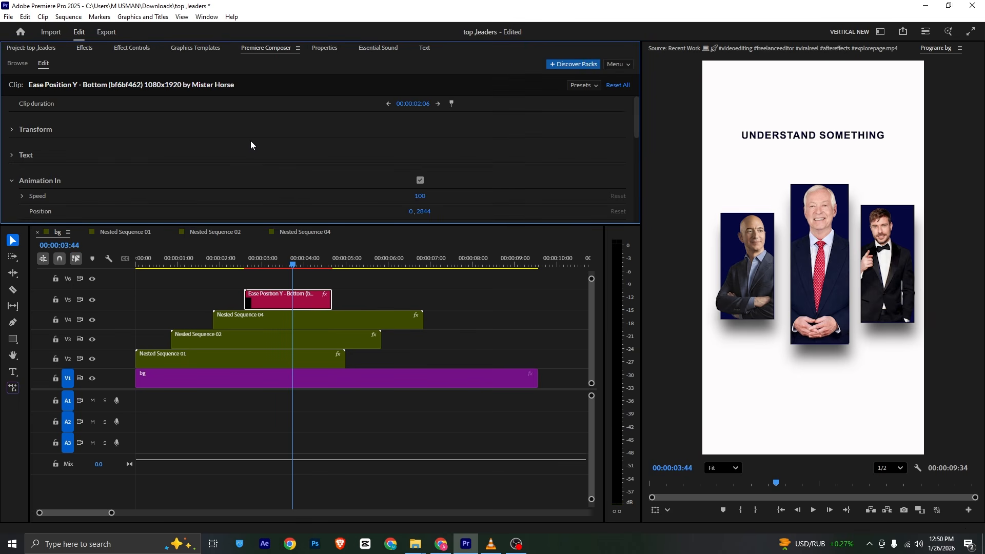
pyautogui.click(25, 67)
pyautogui.scroll(2, 231, 131)
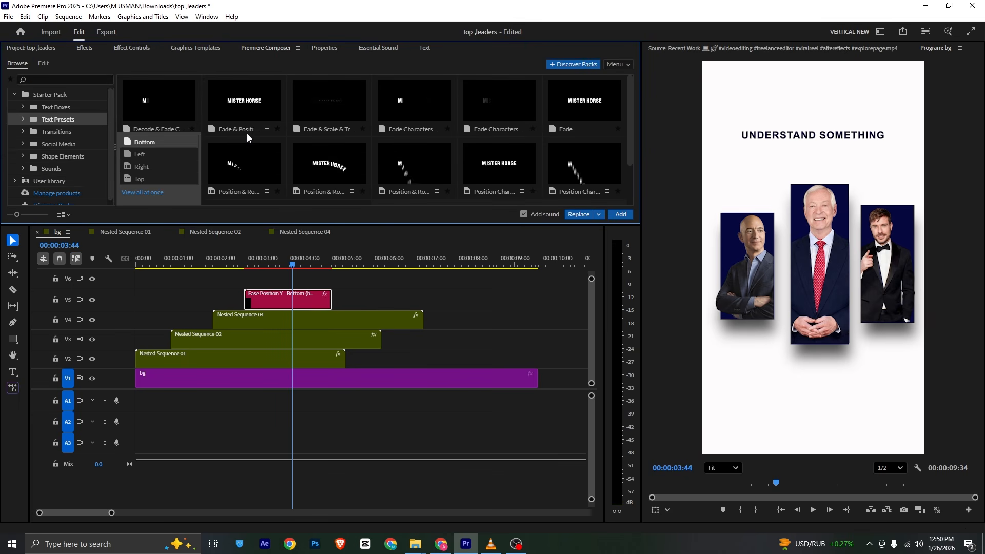
pyautogui.click(251, 103)
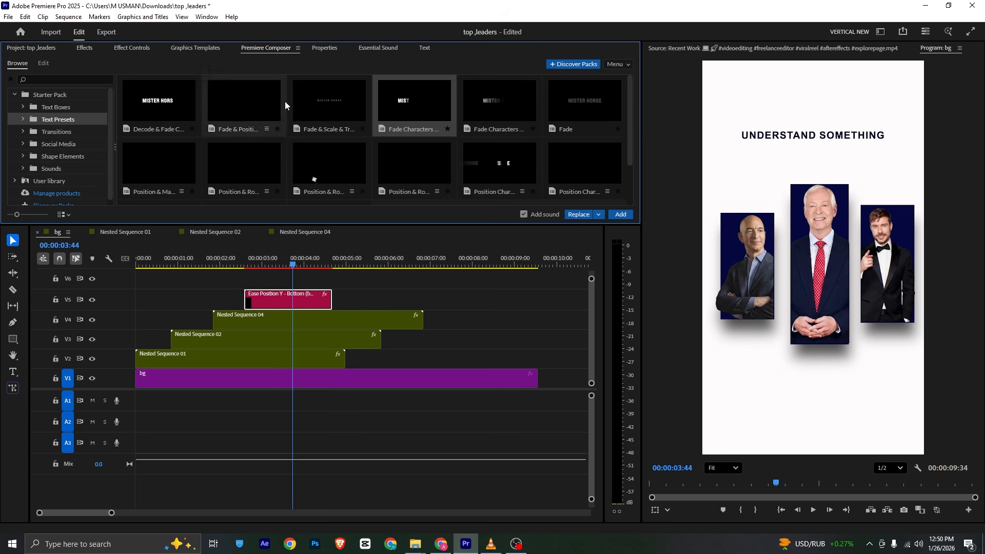
pyautogui.scroll(-1, 500, 134)
pyautogui.click(500, 134)
pyautogui.click(491, 160)
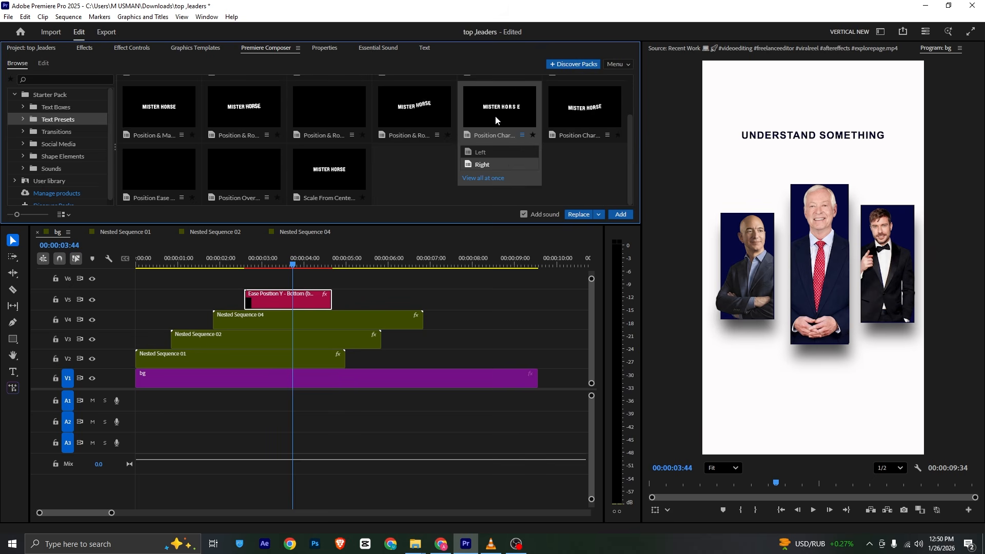
pyautogui.moveTo(497, 118); pyautogui.dragTo(307, 274)
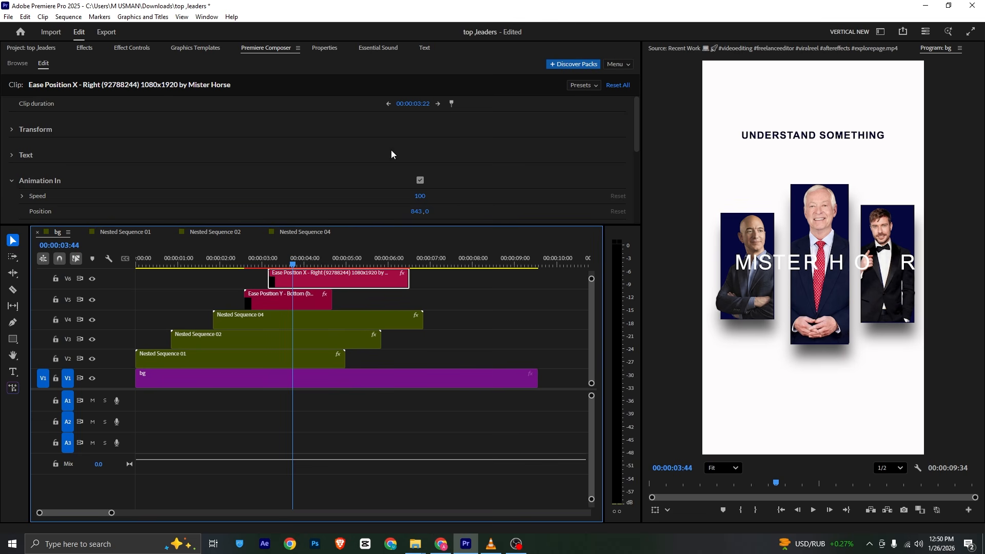
# Step: Style the new subtitle in Arial Bold with faux italic, reducing its font size to about 80 after checking the reference
pyautogui.hotkey('alt', 'Tab')
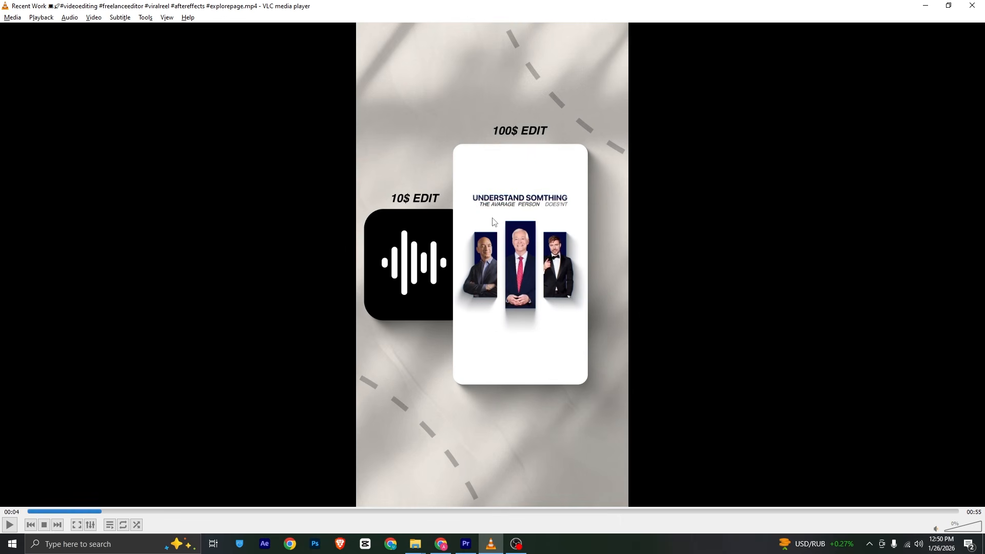
pyautogui.hotkey('alt', 'Tab')
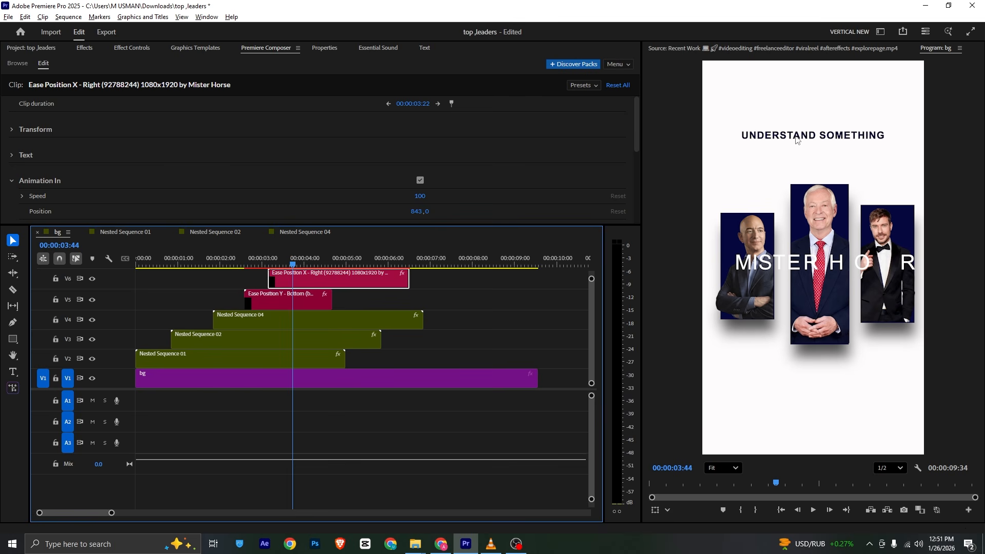
pyautogui.click(329, 51)
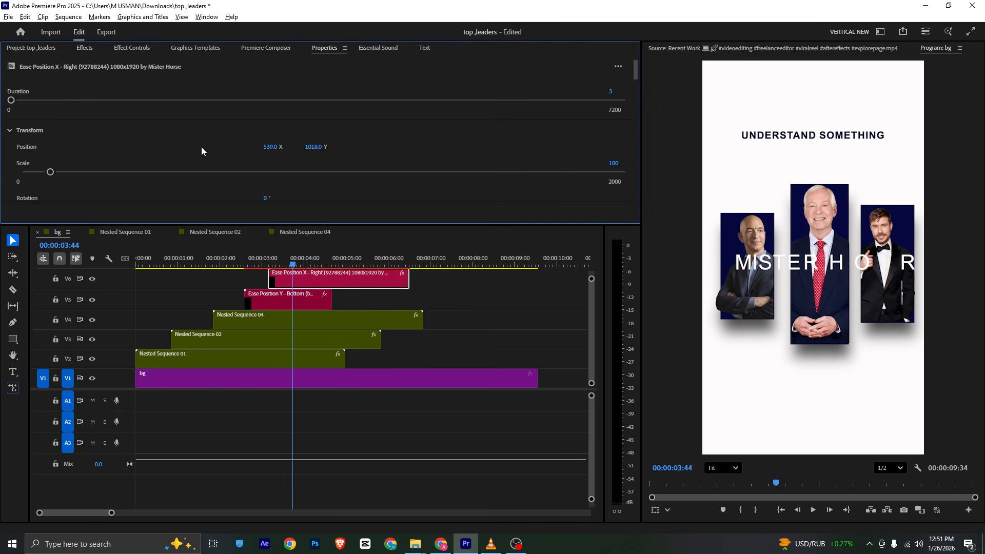
pyautogui.scroll(-2, 201, 147)
pyautogui.scroll(-4, 197, 154)
pyautogui.click(75, 154)
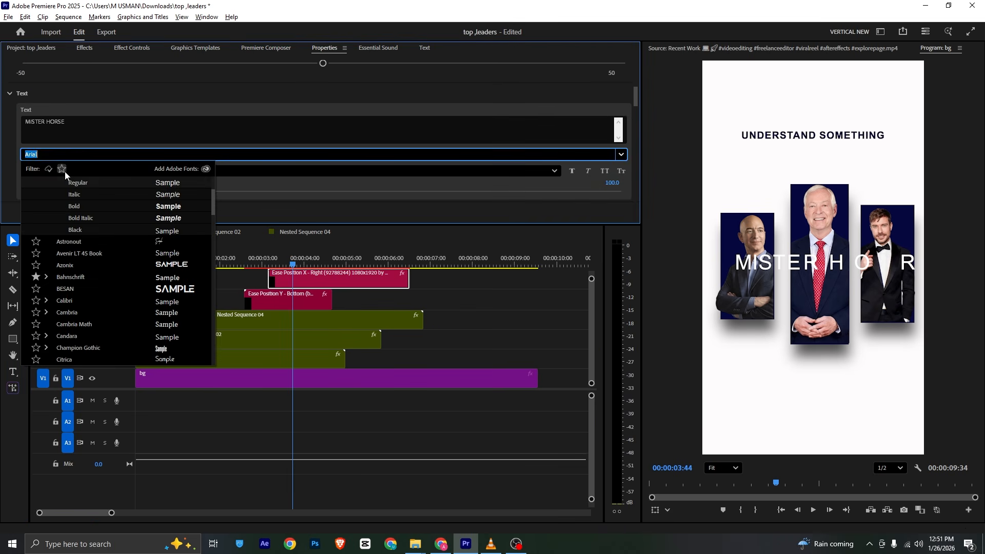
pyautogui.click(37, 138)
pyautogui.click(39, 171)
pyautogui.click(64, 207)
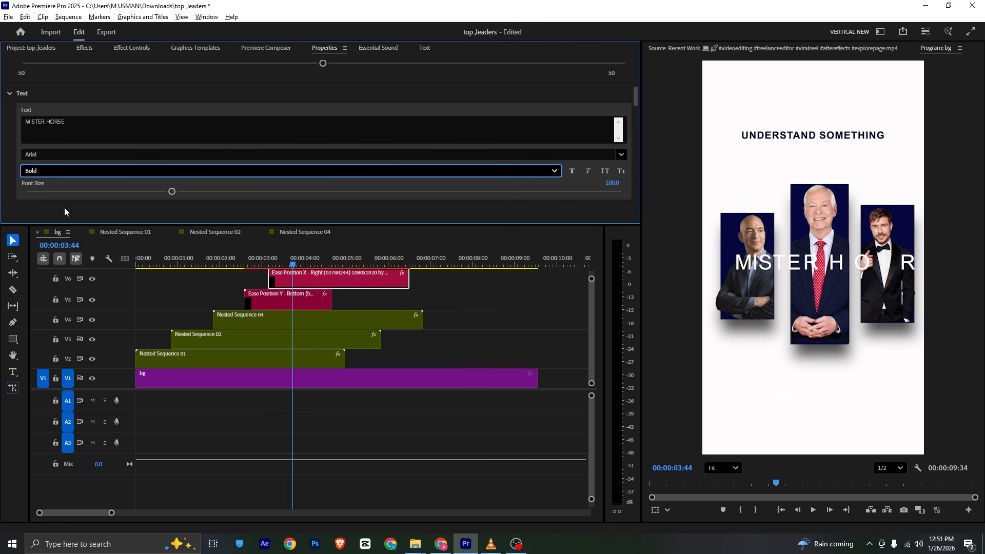
pyautogui.click(589, 171)
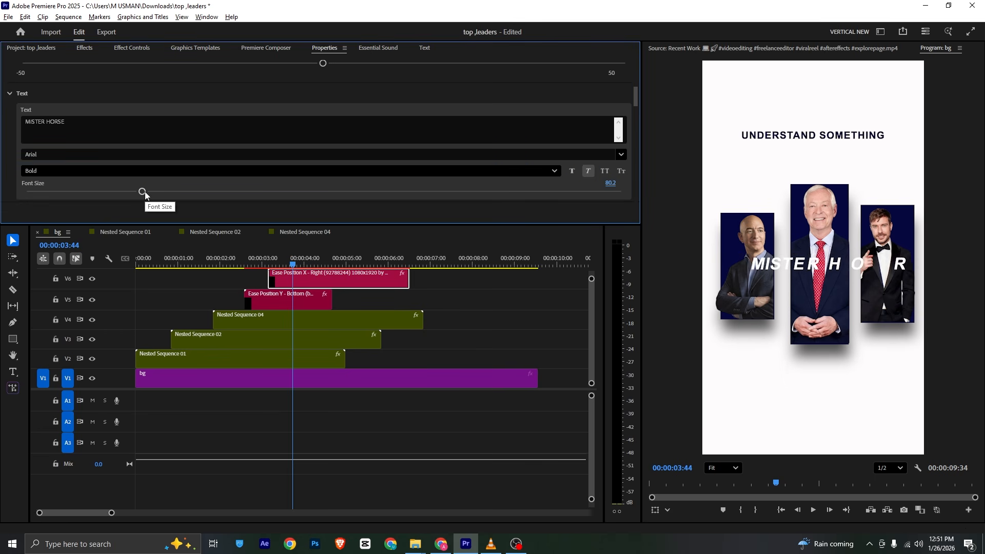
# Step: Replace the placeholder subtitle with "the average person does'nt" and apply faux bold and all caps
pyautogui.hotkey('alt', 'Tab')
pyautogui.hotkey('alt', 'Tab')
pyautogui.click(110, 128)
pyautogui.hotkey('ctrl', 'a')
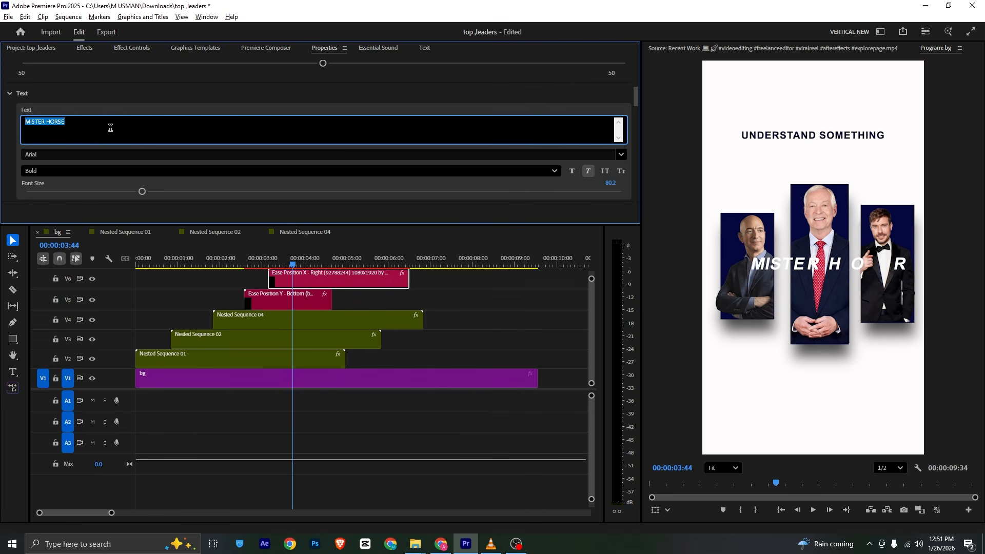
pyautogui.write("the average person does'nt")
pyautogui.click(573, 171)
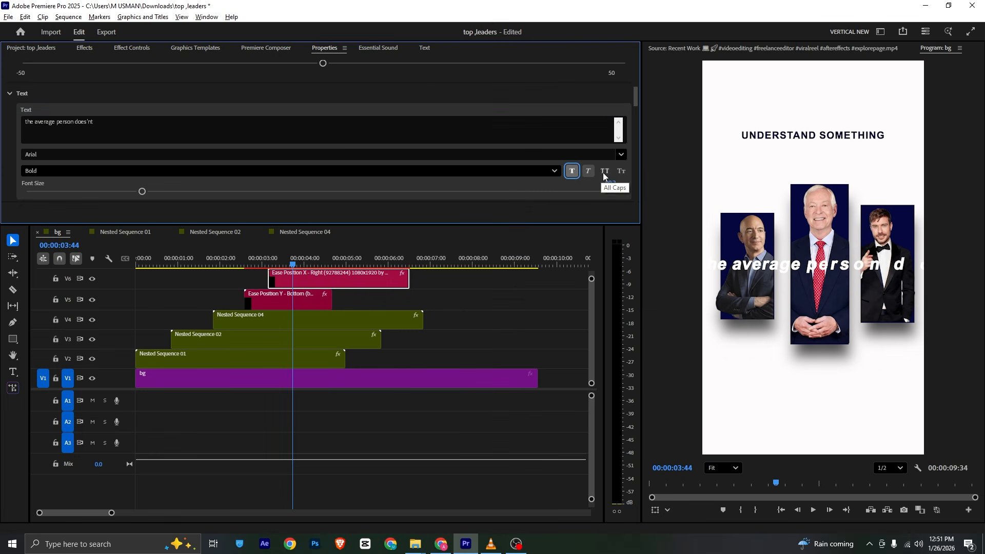
pyautogui.click(604, 173)
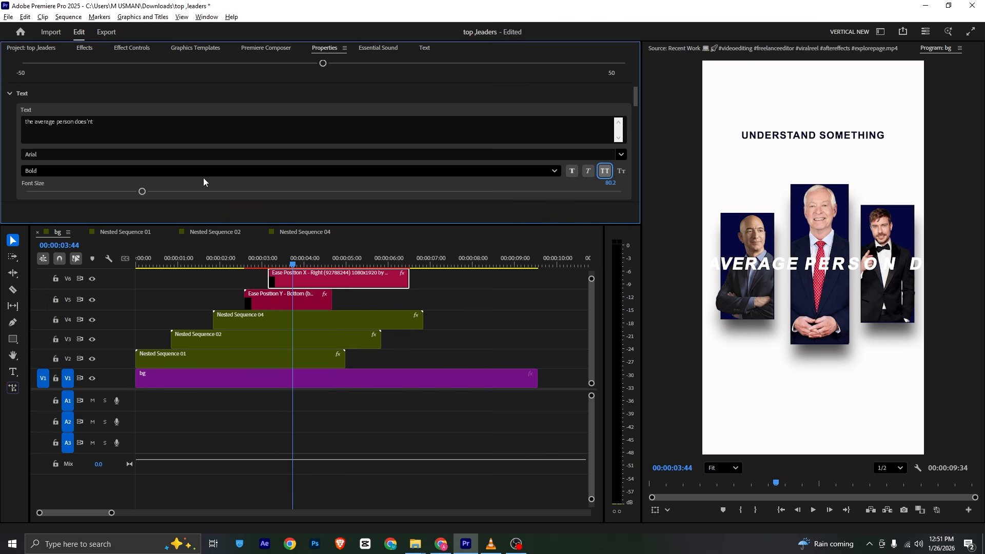
# Step: Sample the cards' navy for the subtitle's fill, compare with the reference reel, and set the fill to black, 000000
pyautogui.scroll(-5, 174, 125)
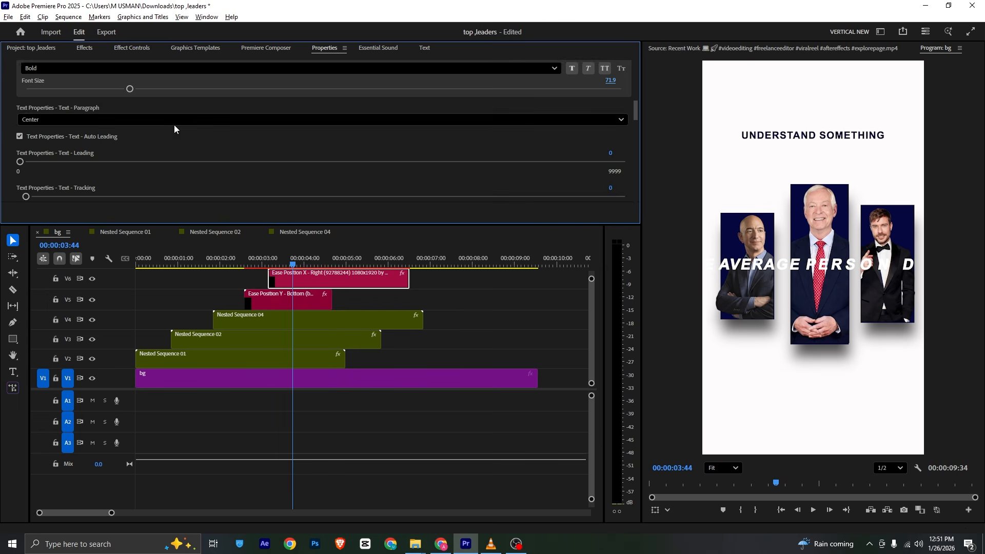
pyautogui.click(722, 217)
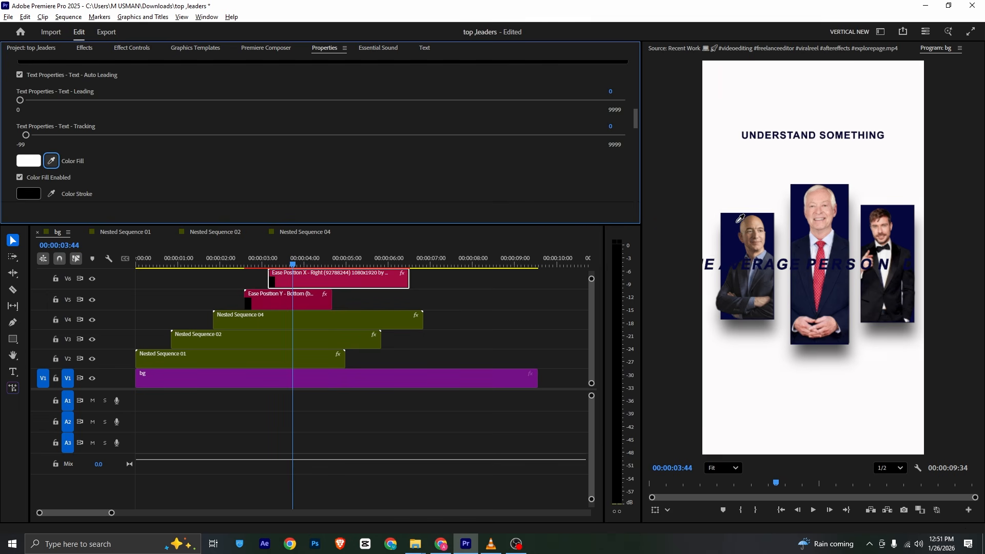
pyautogui.hotkey('alt', 'Tab')
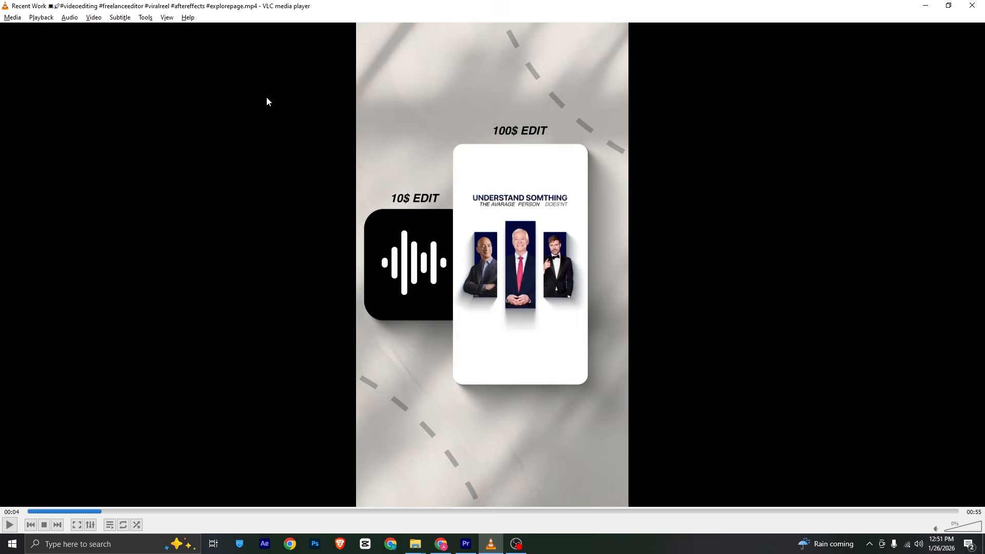
pyautogui.hotkey('alt', 'Tab')
pyautogui.click(29, 162)
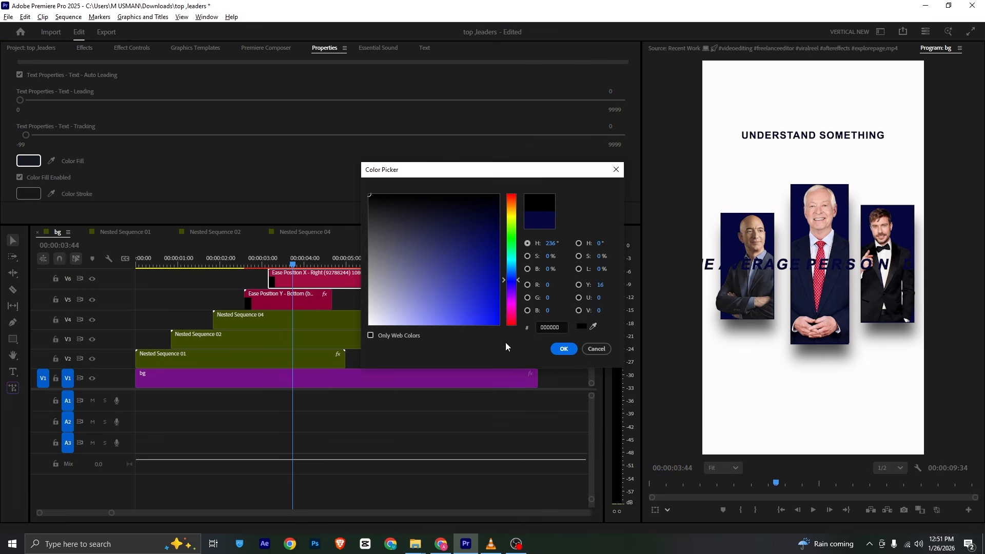
pyautogui.click(567, 346)
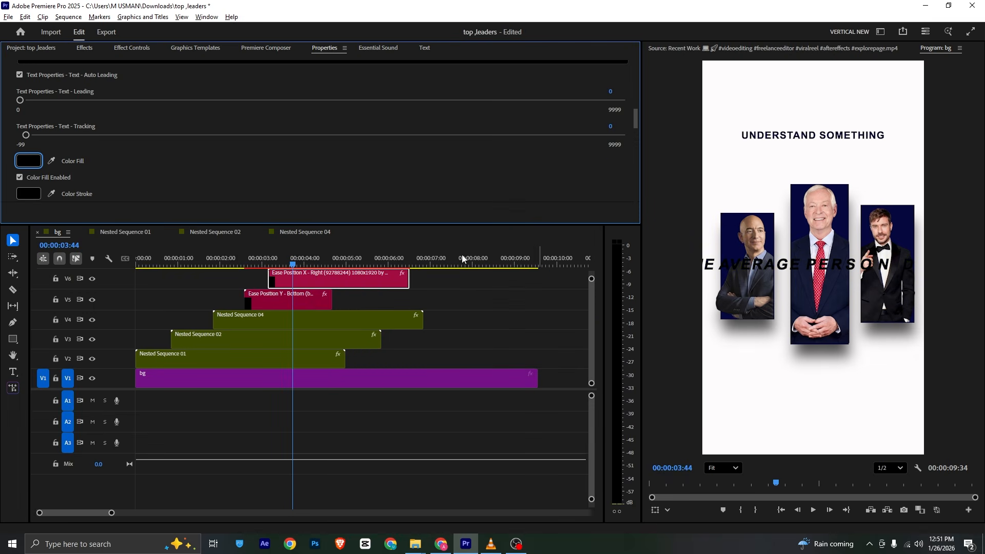
# Step: Raise the subtitle to just below the title and reduce its font size to about 40
pyautogui.scroll(2, 163, 159)
pyautogui.click(131, 47)
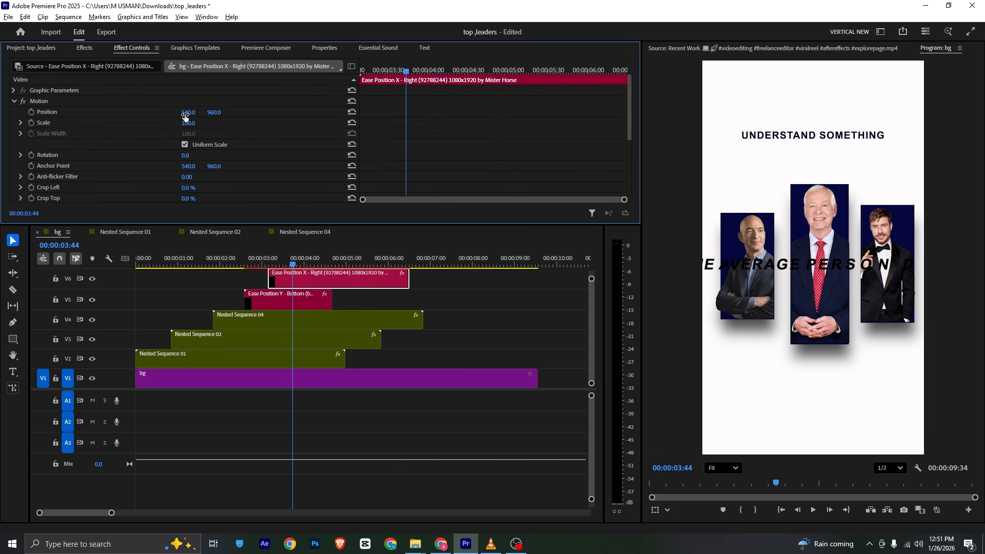
pyautogui.moveTo(214, 112)
pyautogui.mouseDown()
pyautogui.moveTo(131, 112)
pyautogui.moveTo(224, 111)
pyautogui.mouseUp()
pyautogui.click(322, 48)
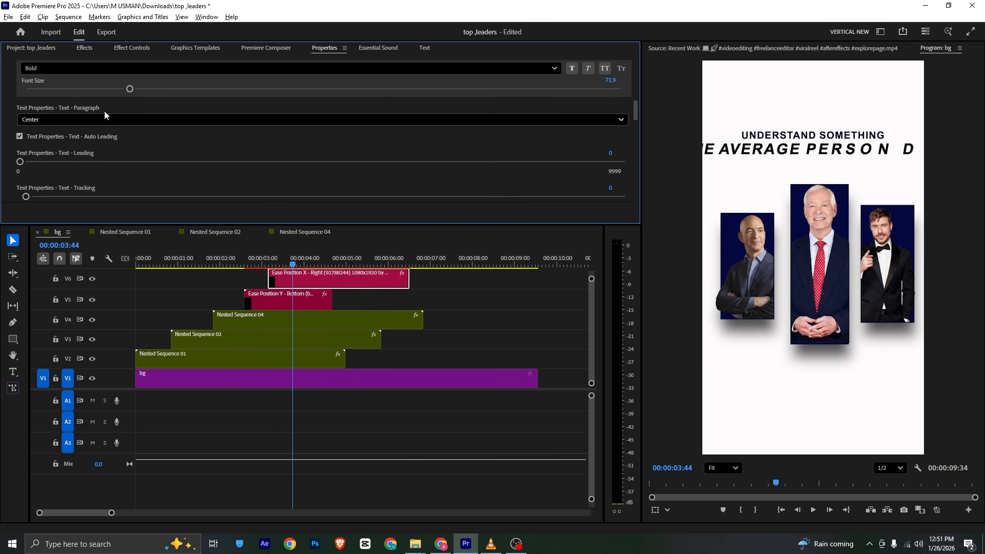
pyautogui.moveTo(102, 87); pyautogui.dragTo(82, 90)
# Step: Centre the subtitle between the title and the portrait cards at 00:00:05:07, comparing its placement with the reference reel
pyautogui.click(809, 153)
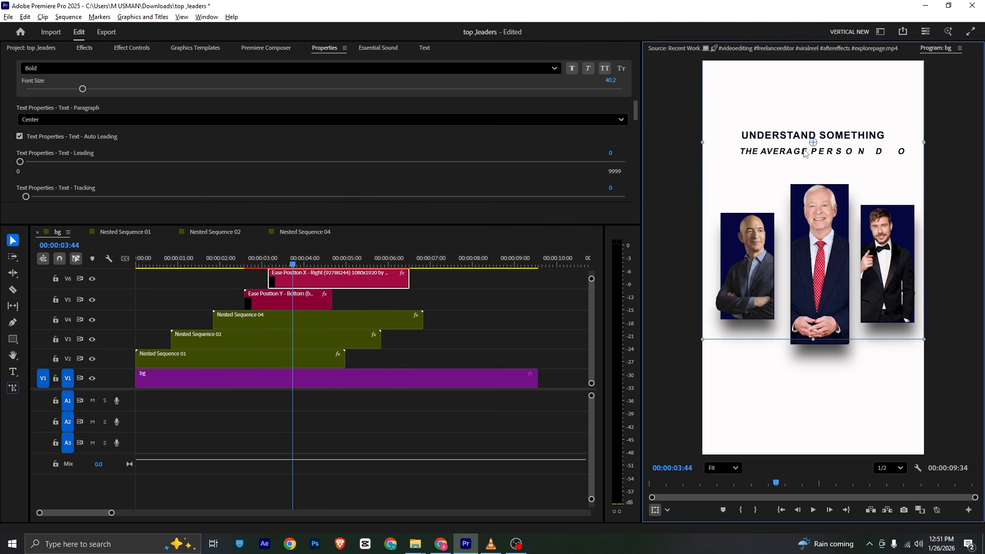
pyautogui.moveTo(319, 265); pyautogui.dragTo(352, 270)
pyautogui.hotkey('alt', 'Tab')
pyautogui.hotkey('alt', 'Tab')
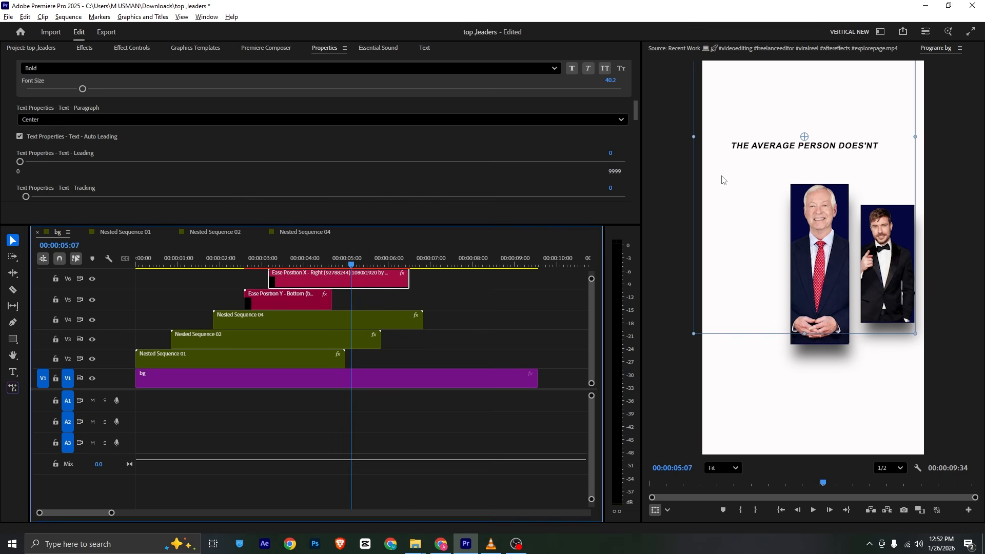
pyautogui.moveTo(745, 171); pyautogui.dragTo(746, 175)
# Step: Extend the title clip's duration on V5 to 00:00:03:14
pyautogui.click(267, 297)
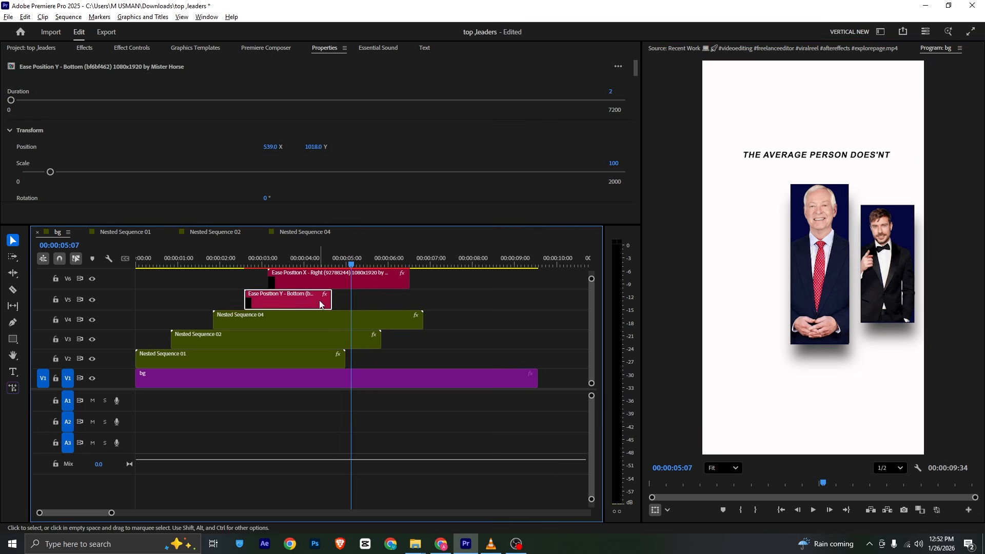
pyautogui.click(252, 50)
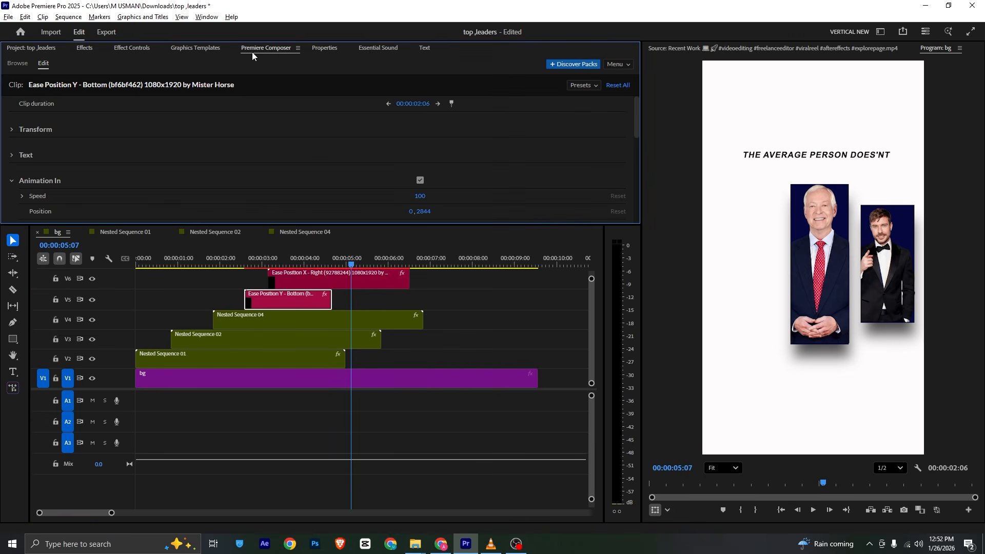
pyautogui.click(437, 103)
pyautogui.click(437, 102)
pyautogui.click(418, 104)
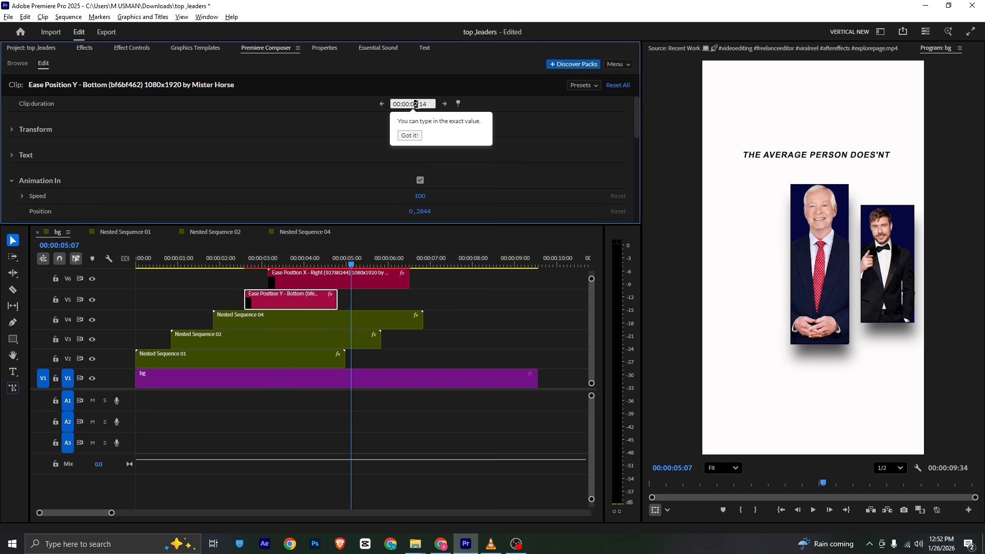
pyautogui.write('3')
pyautogui.click(386, 165)
# Step: Turn off Animation Out for both the title and subtitle clips
pyautogui.scroll(-5, 226, 123)
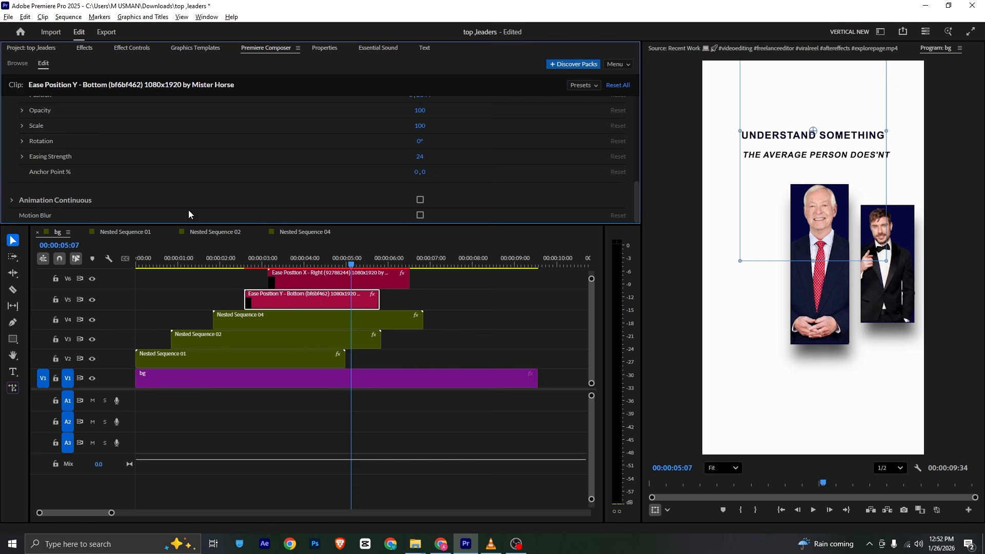
pyautogui.scroll(3, 257, 178)
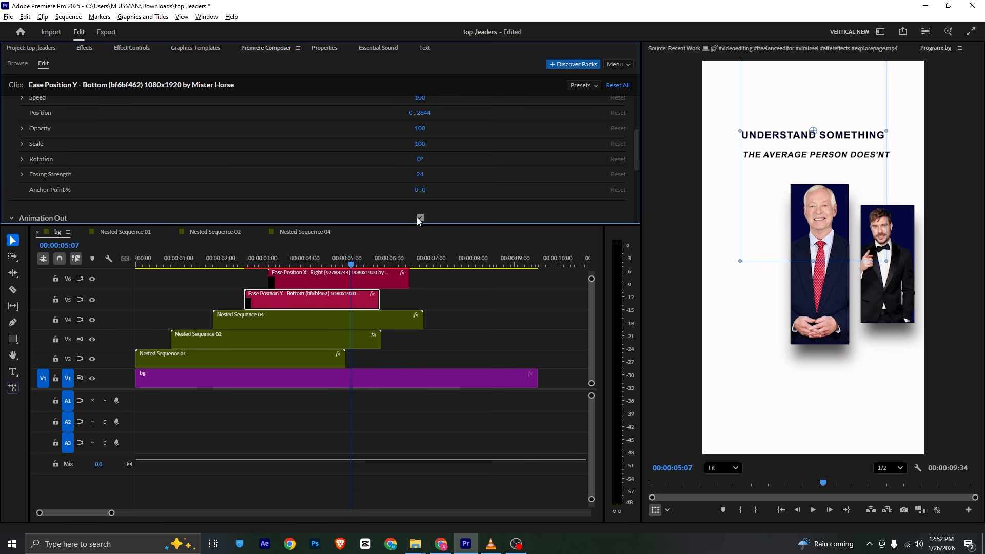
pyautogui.click(344, 283)
pyautogui.scroll(-3, 378, 152)
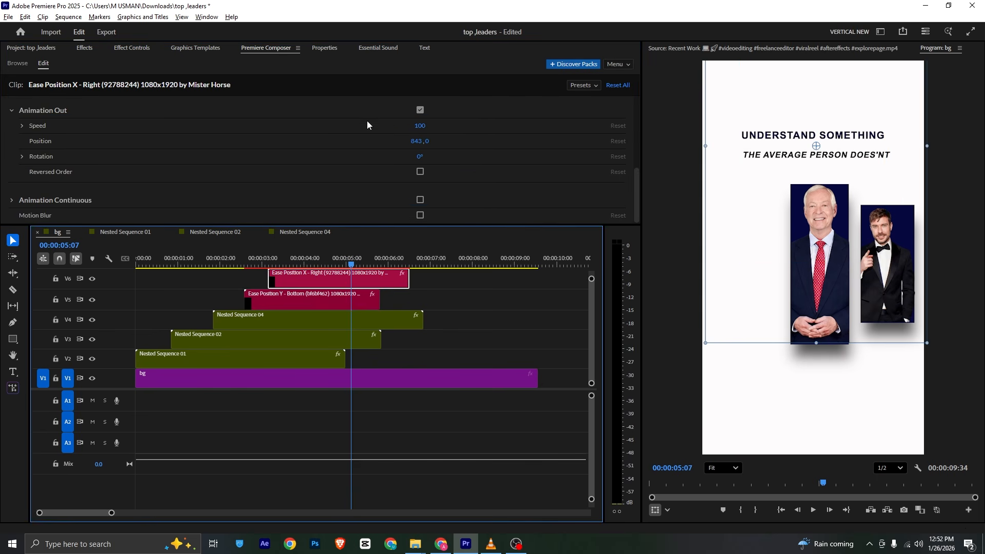
pyautogui.scroll(2, 372, 129)
pyautogui.click(420, 162)
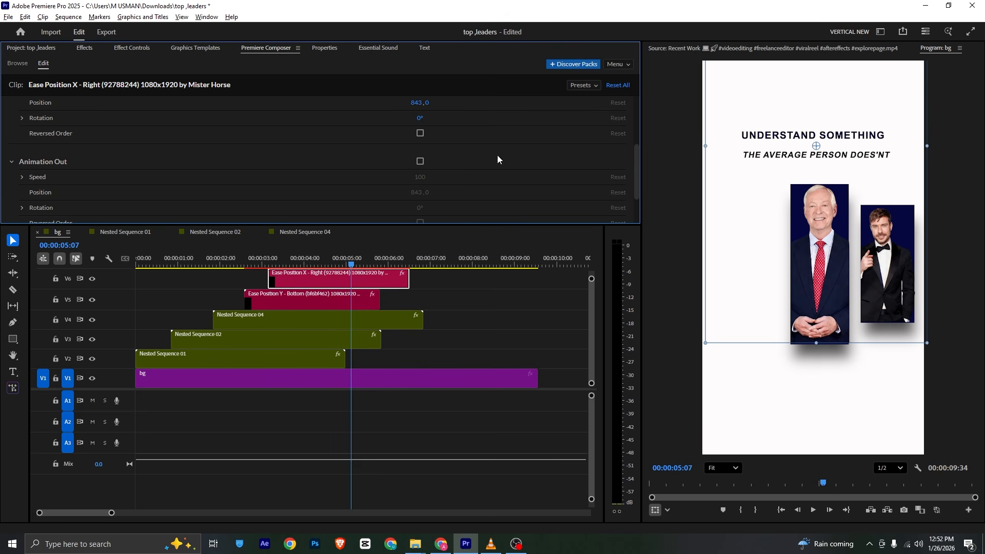
# Step: Enlarge the title on V5 by setting its motion scale to 91 and position to 540, 365.5
pyautogui.click(319, 290)
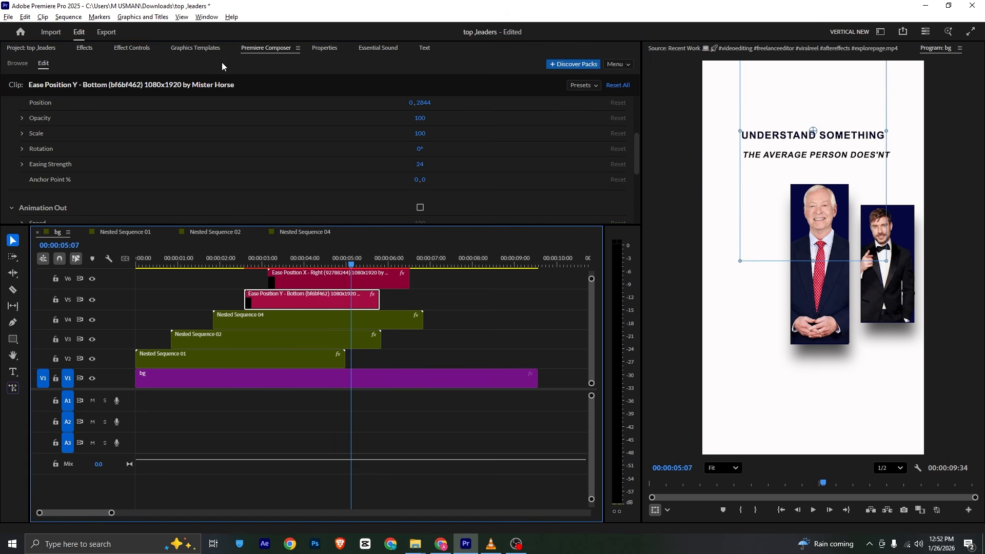
pyautogui.click(324, 48)
pyautogui.scroll(-5, 144, 134)
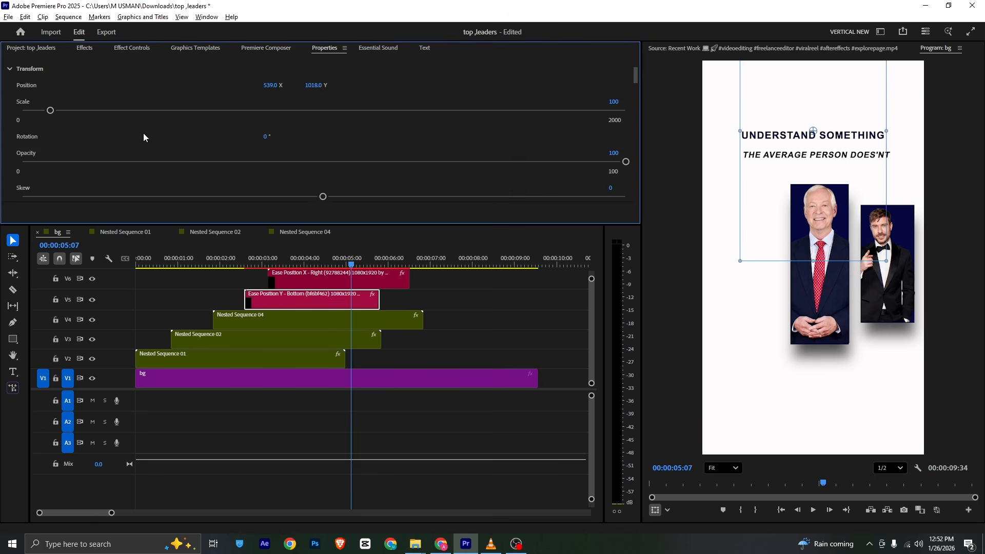
pyautogui.scroll(-3, 143, 133)
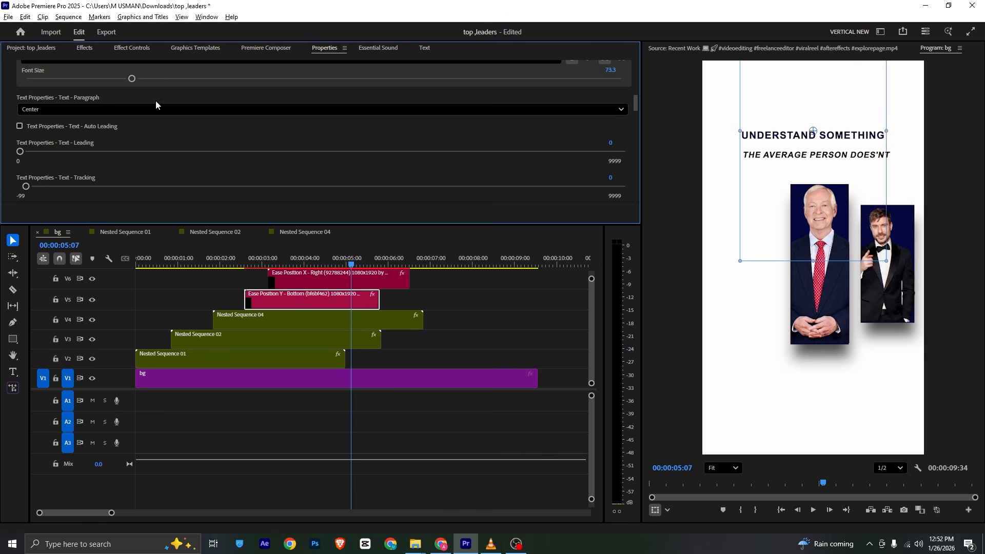
pyautogui.moveTo(173, 79); pyautogui.dragTo(133, 80)
pyautogui.scroll(-10, 152, 128)
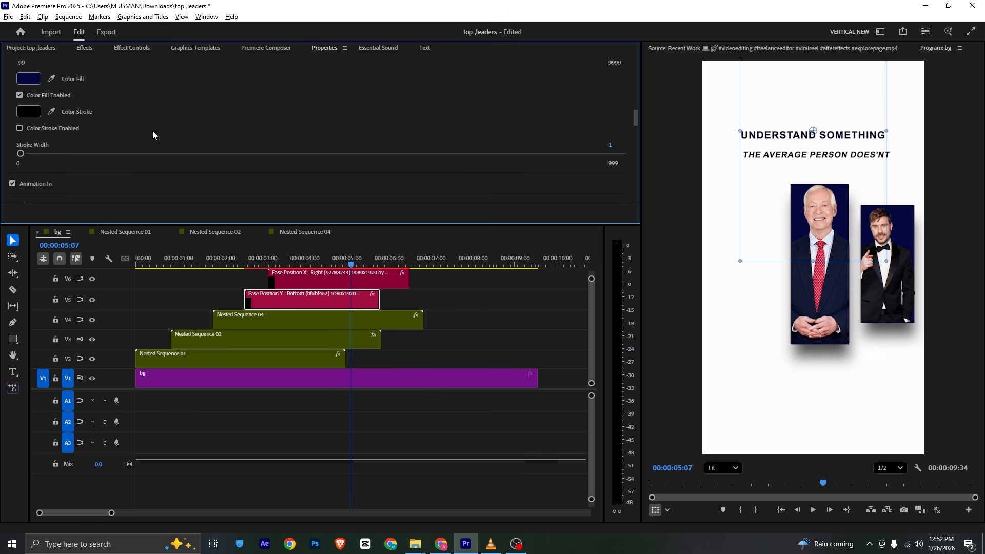
pyautogui.moveTo(637, 122); pyautogui.dragTo(646, 194)
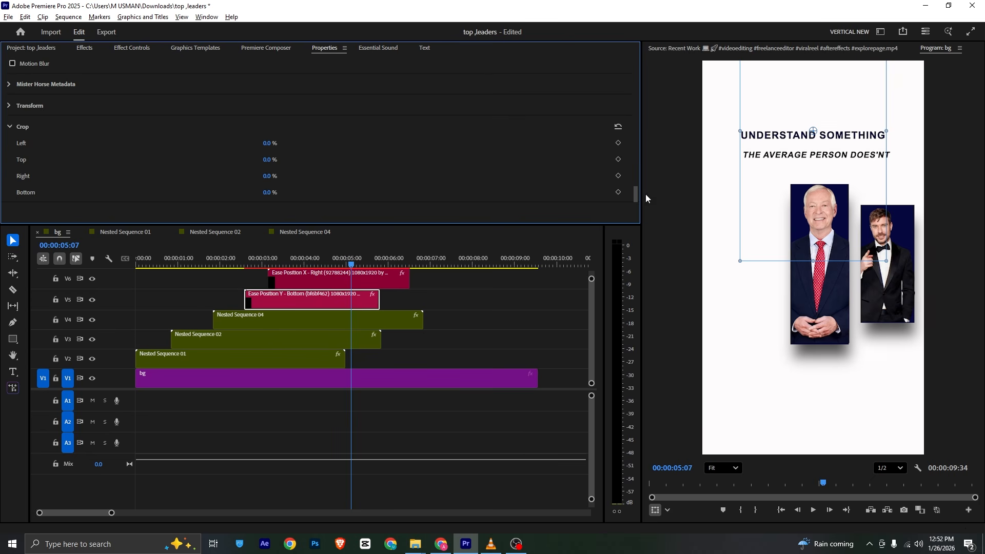
pyautogui.scroll(6, 166, 152)
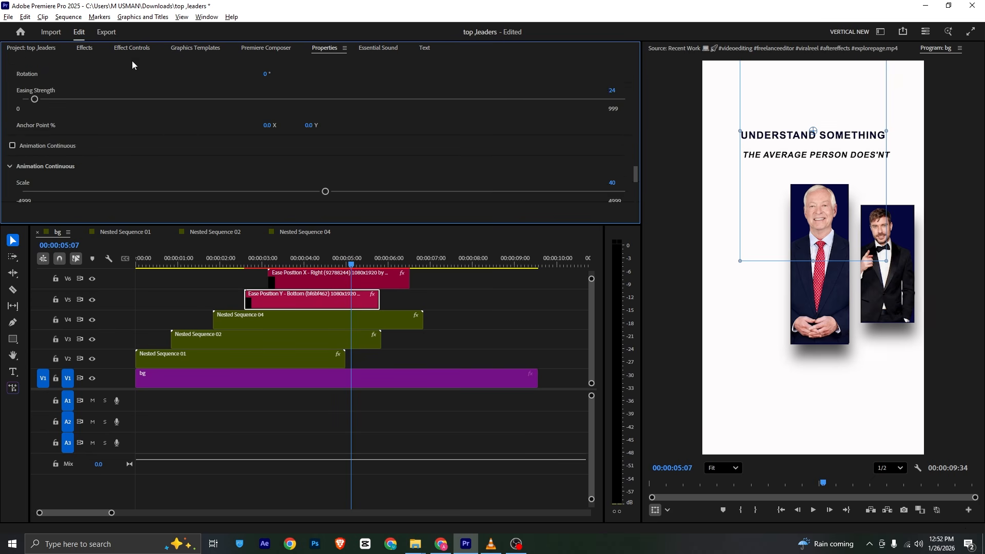
pyautogui.click(131, 48)
pyautogui.moveTo(184, 123); pyautogui.dragTo(224, 113)
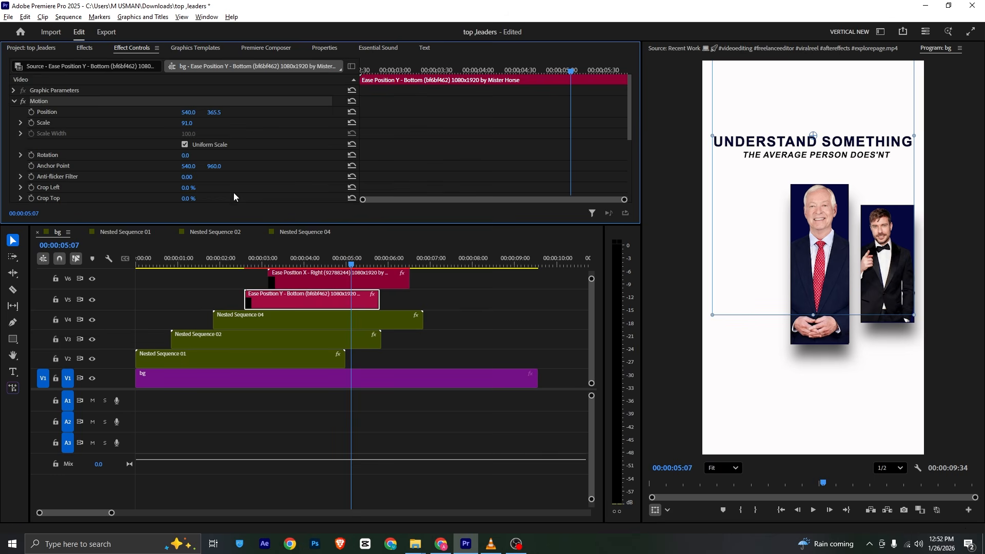
# Step: Extend the source content inside Nested Sequence 01, and lengthen its V2 clip to end level with Nested Sequence 02
pyautogui.click(300, 368)
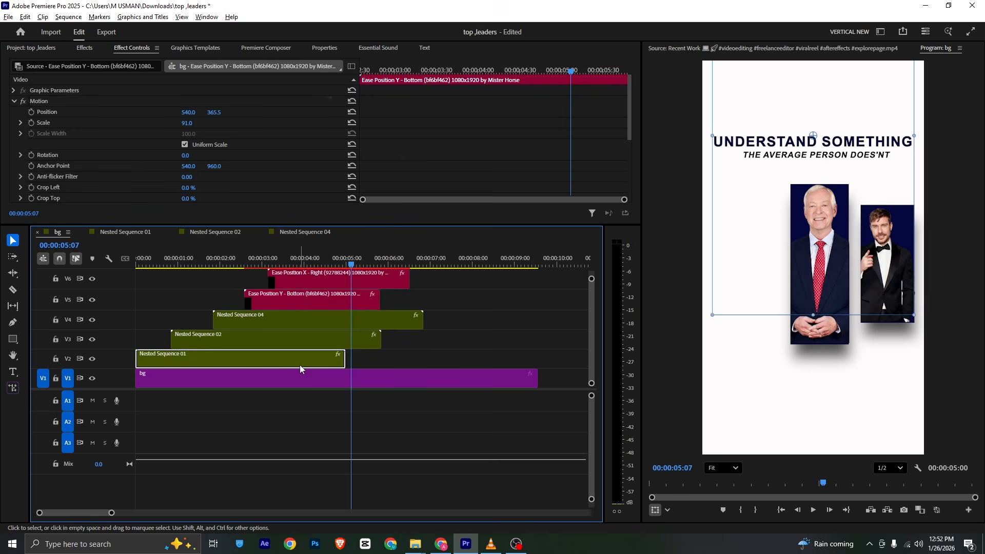
pyautogui.doubleClick(300, 368)
pyautogui.moveTo(435, 309); pyautogui.dragTo(527, 352)
pyautogui.click(54, 231)
pyautogui.moveTo(345, 359); pyautogui.dragTo(382, 360)
pyautogui.click(436, 358)
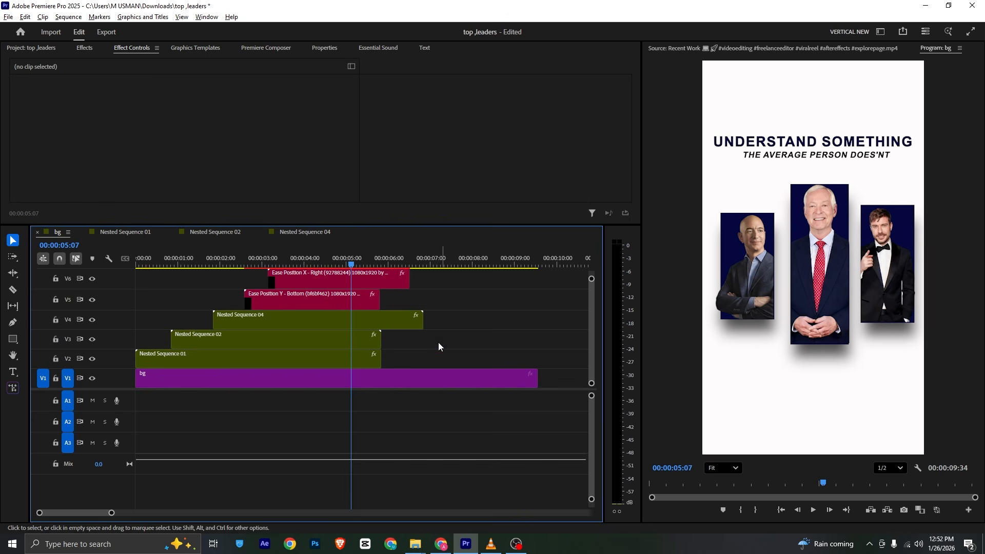
# Step: Check the leader scene's exit in the reference reel and place the playhead at 00:00:04:44 in the Premiere Pro sequence
pyautogui.click(491, 544)
pyautogui.press('space')
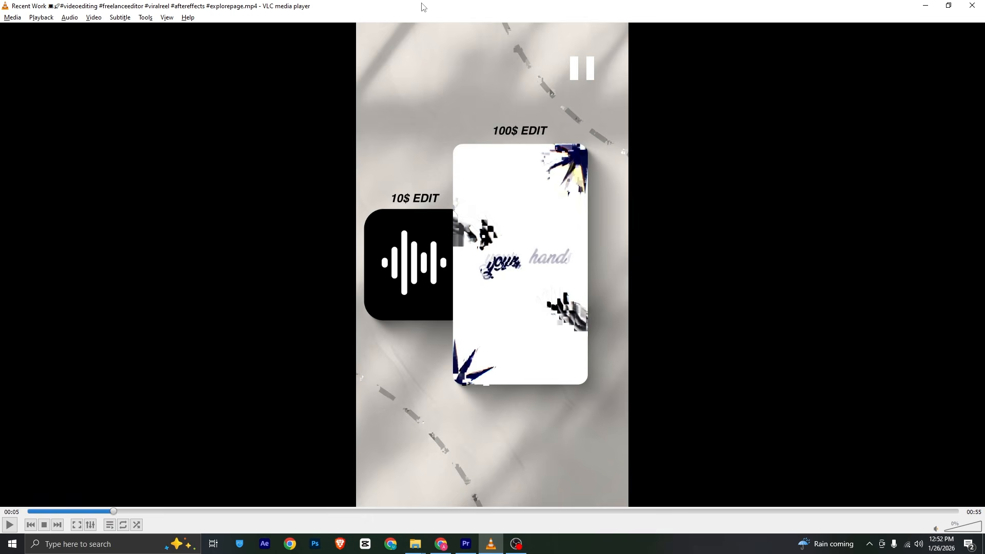
pyautogui.click(465, 544)
pyautogui.click(351, 265)
pyautogui.moveTo(351, 266); pyautogui.dragTo(334, 265)
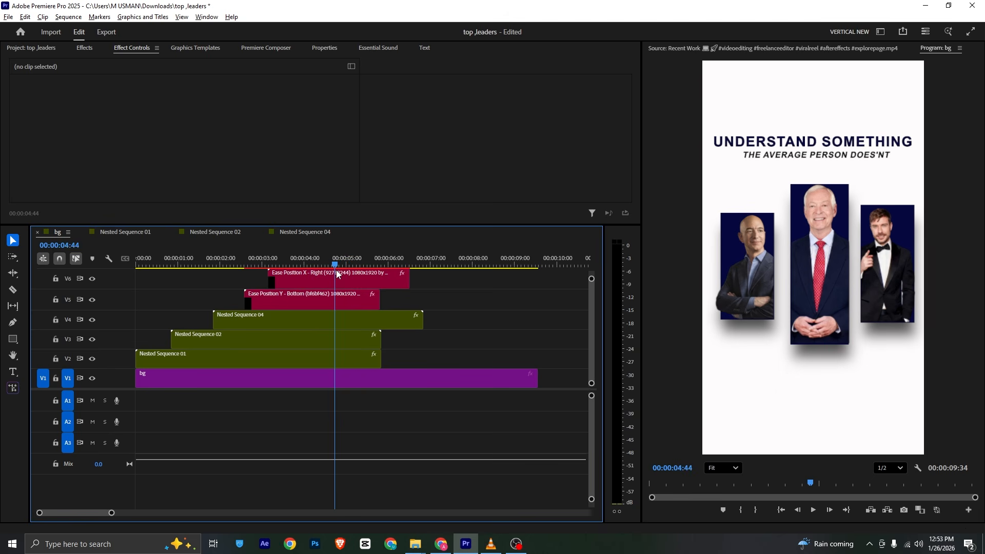
pyautogui.moveTo(448, 275); pyautogui.dragTo(349, 355)
pyautogui.rightClick(349, 355)
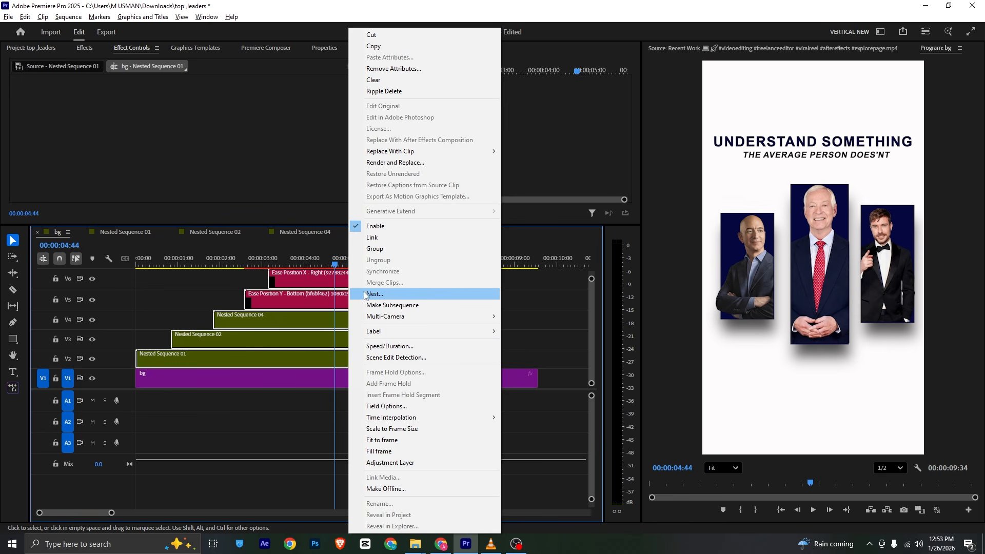
pyautogui.click(333, 285)
# Step: Split the title, subtitle and three portrait clips on V2 to V6 at 00:00:04:44
pyautogui.press('c')
pyautogui.click(335, 280)
pyautogui.click(336, 298)
pyautogui.click(337, 317)
pyautogui.click(336, 339)
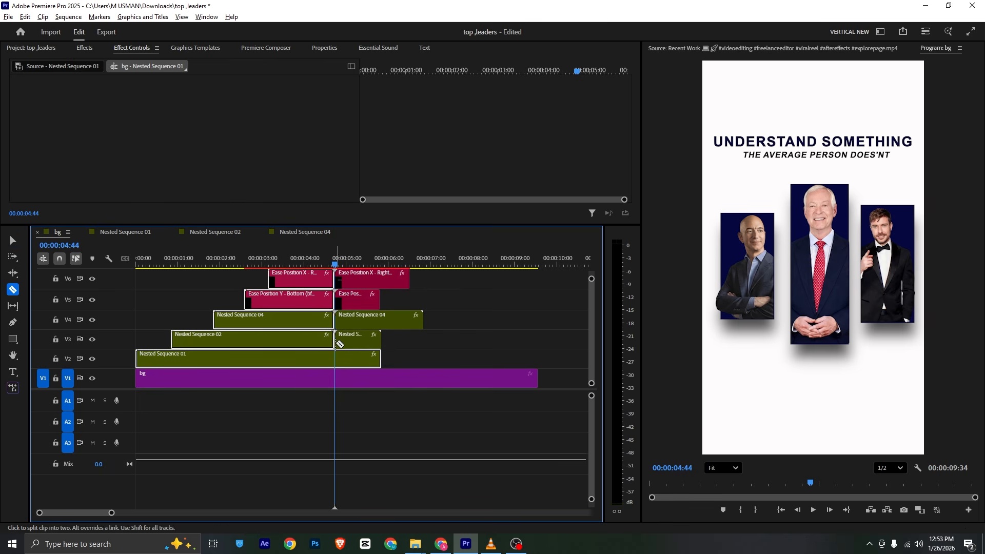
pyautogui.click(336, 358)
pyautogui.press('v')
# Step: Nest the five clip segments after the 00:00:04:44 cut into a single sequence with the default name
pyautogui.moveTo(447, 279); pyautogui.dragTo(339, 365)
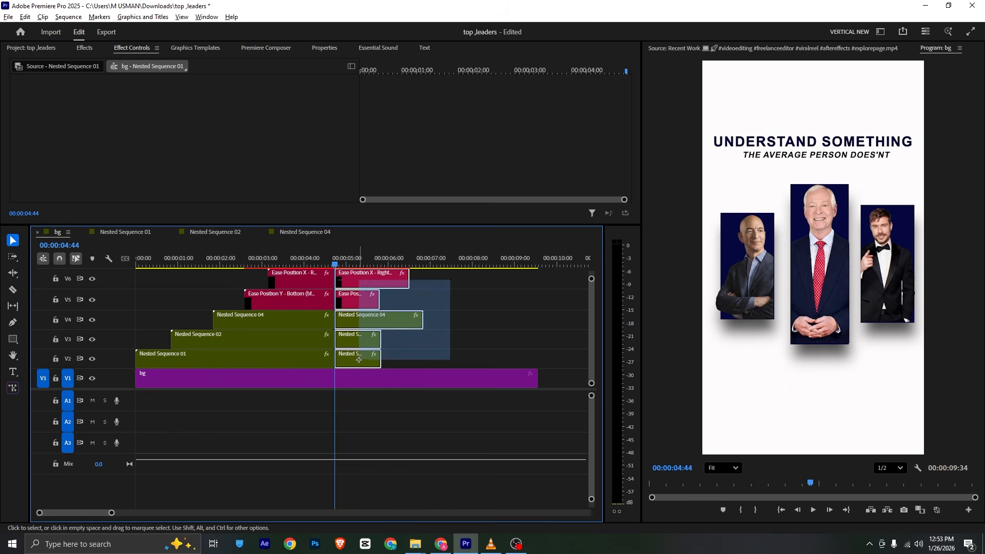
pyautogui.rightClick(359, 359)
pyautogui.click(485, 293)
pyautogui.click(509, 283)
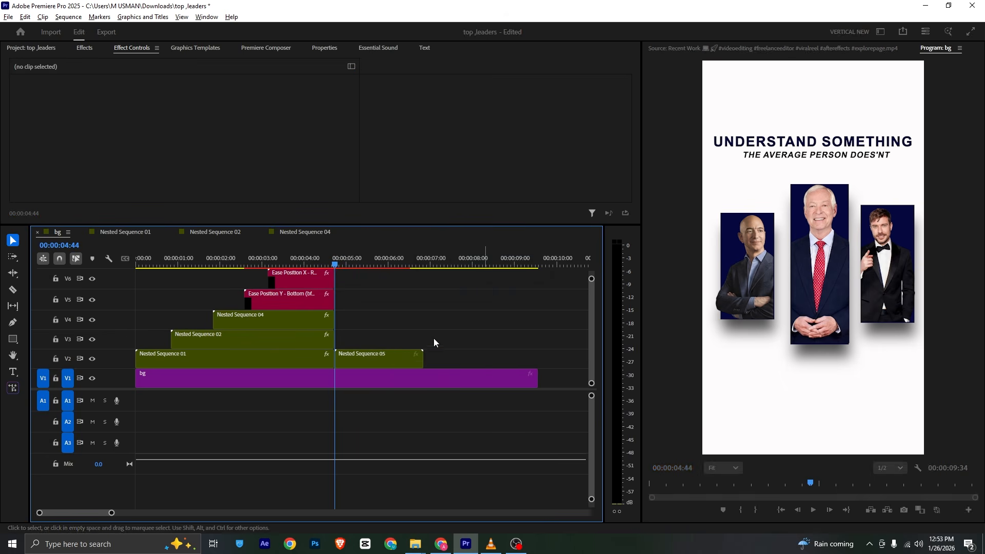
# Step: Keyframe the new nested clip's position from 540, 960 at 00:00:04:44 to 540, -472 at 00:00:04:58, and save the project
pyautogui.click(386, 353)
pyautogui.click(31, 101)
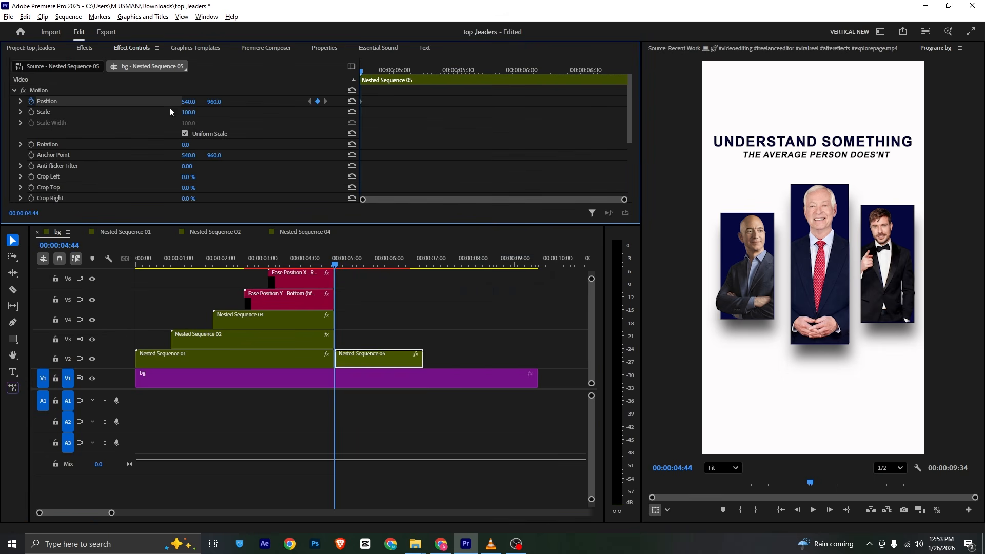
pyautogui.moveTo(362, 71); pyautogui.dragTo(391, 75)
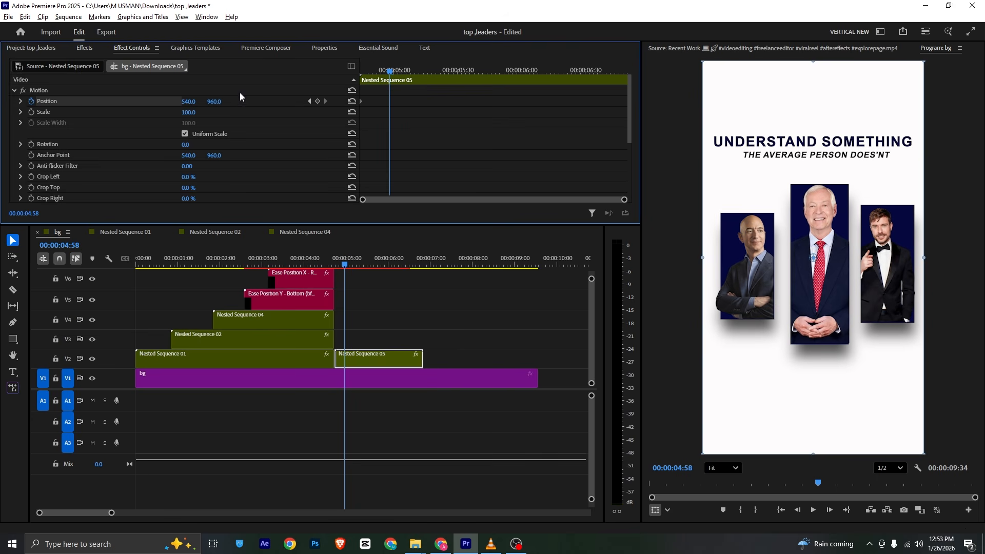
pyautogui.moveTo(212, 106); pyautogui.dragTo(217, 101)
pyautogui.hotkey('ctrl', 's')
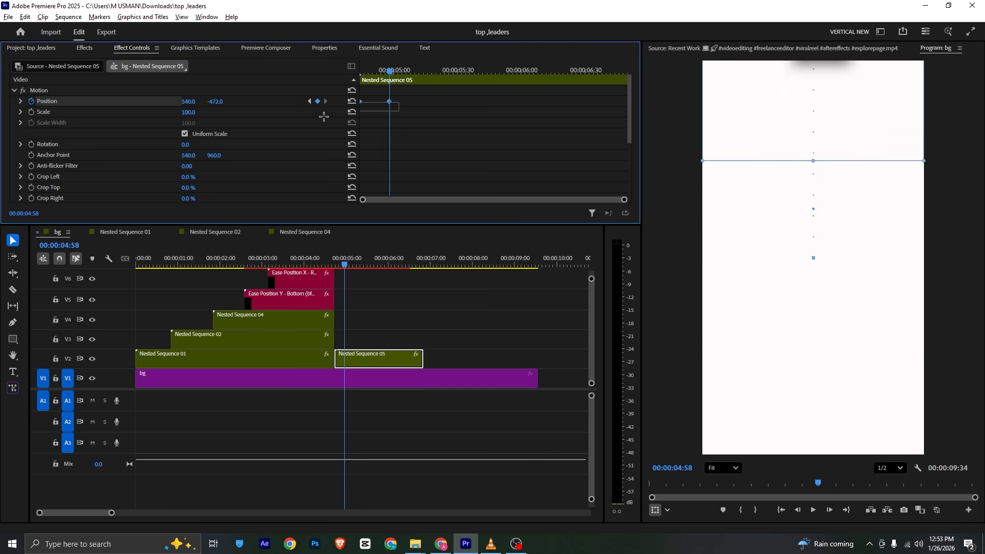
# Step: Apply Ease In to the nested clip's position keyframes and lower the first keyframe's velocity to zero
pyautogui.rightClick(389, 102)
pyautogui.moveTo(462, 186)
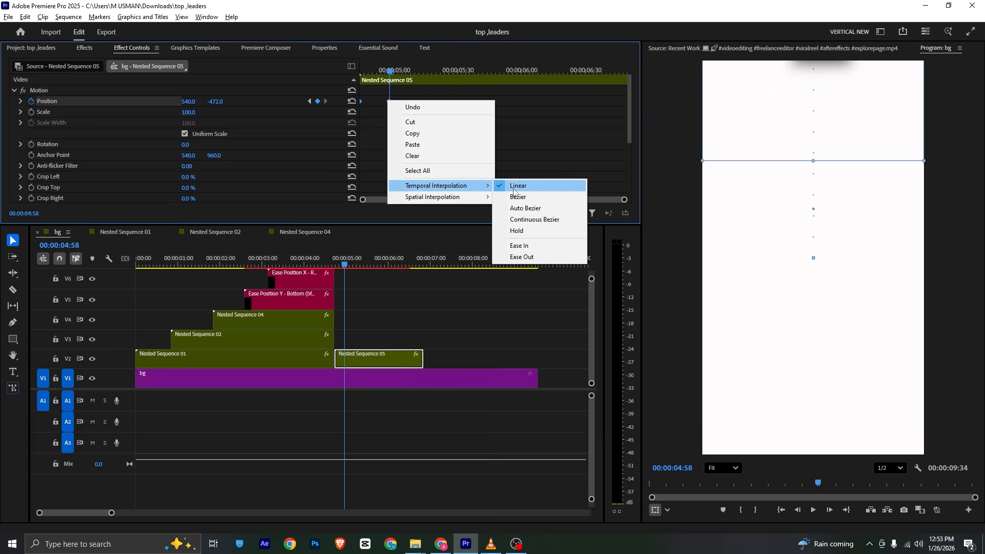
pyautogui.click(519, 249)
pyautogui.click(21, 102)
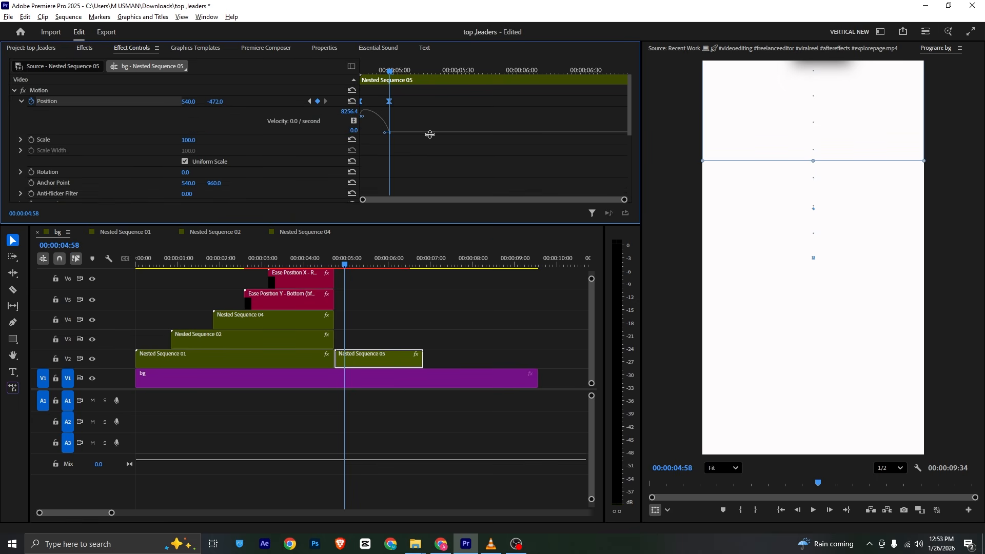
pyautogui.moveTo(362, 116); pyautogui.dragTo(361, 133)
# Step: Move the end position keyframe to 00:00:05:18, shape the velocity curve into an early peak with a long slowdown, and preview the exit
pyautogui.moveTo(387, 72); pyautogui.dragTo(432, 71)
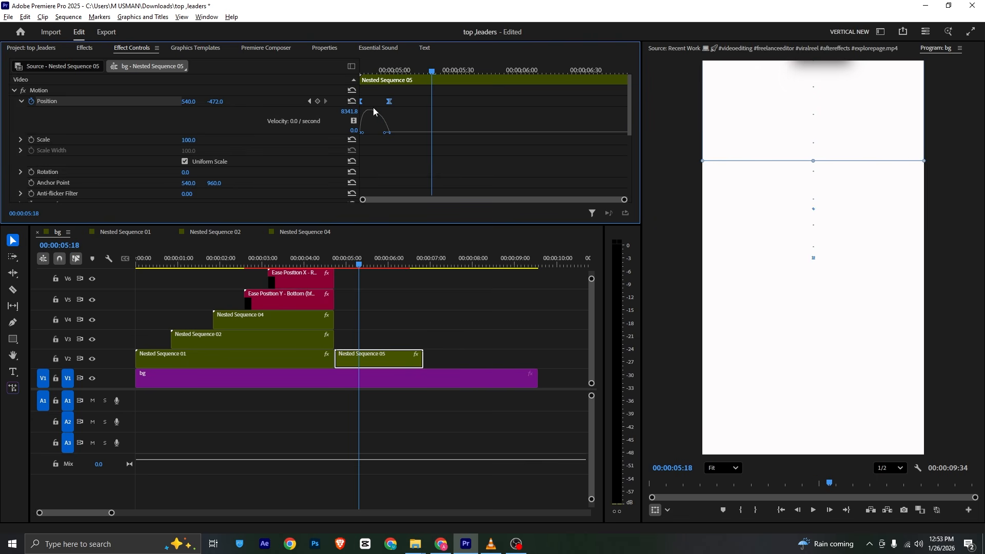
pyautogui.click(380, 133)
pyautogui.moveTo(399, 137); pyautogui.dragTo(396, 138)
pyautogui.moveTo(390, 72); pyautogui.dragTo(314, 77)
pyautogui.press('space')
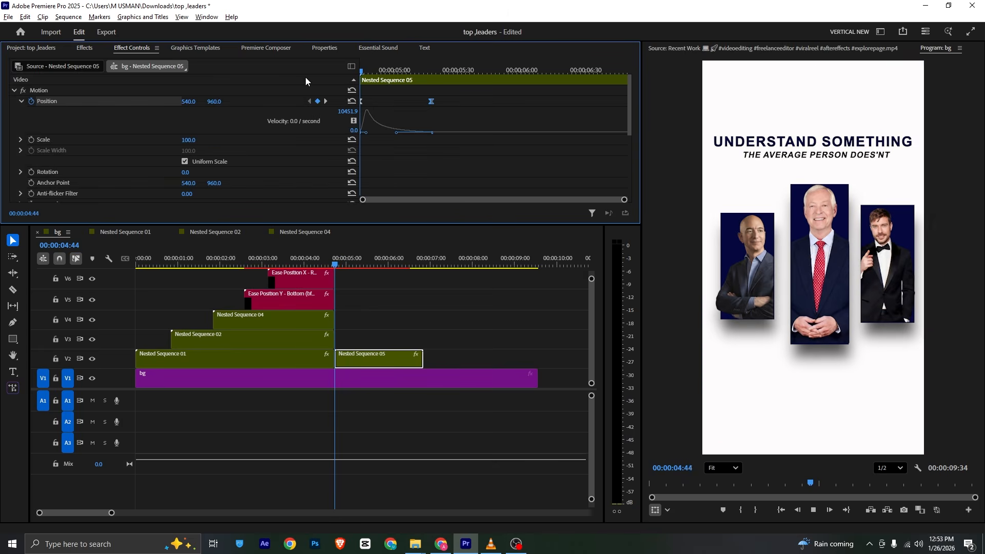
pyautogui.press('space')
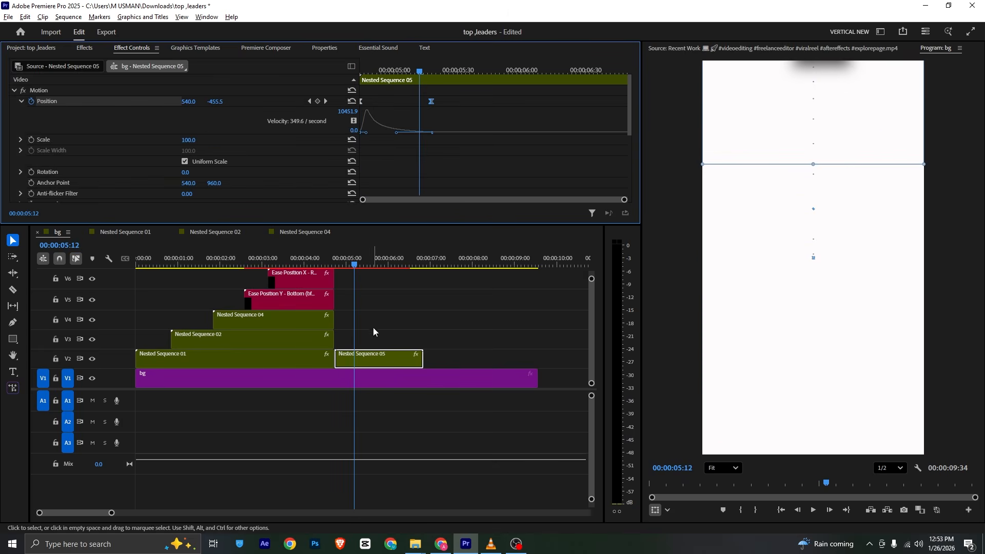
# Step: Following the reference reel's scene at 00:07, place 7.png on V3 at 00:00:05:12 with scale 145 and position 1065, 5
pyautogui.click(491, 544)
pyautogui.press('space')
pyautogui.press('space')
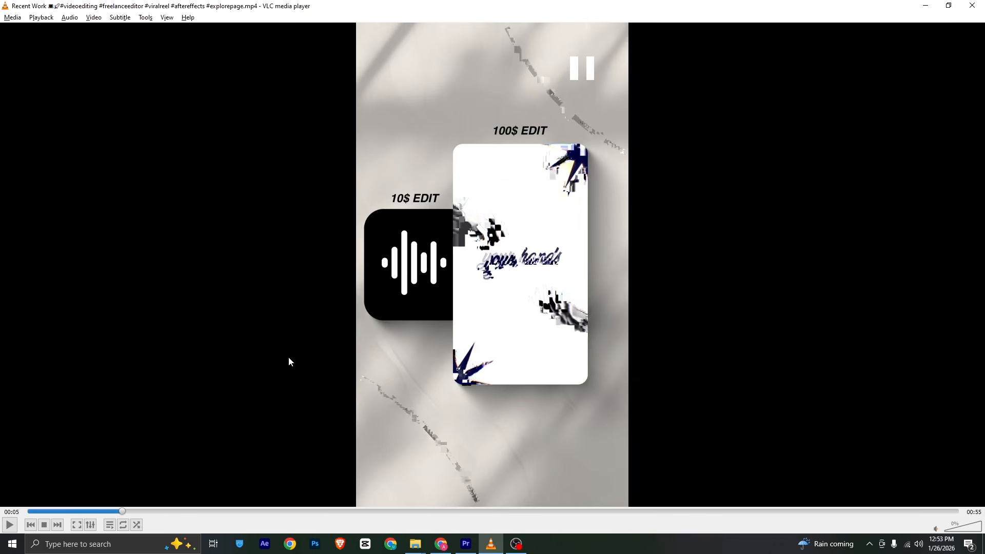
pyautogui.click(147, 513)
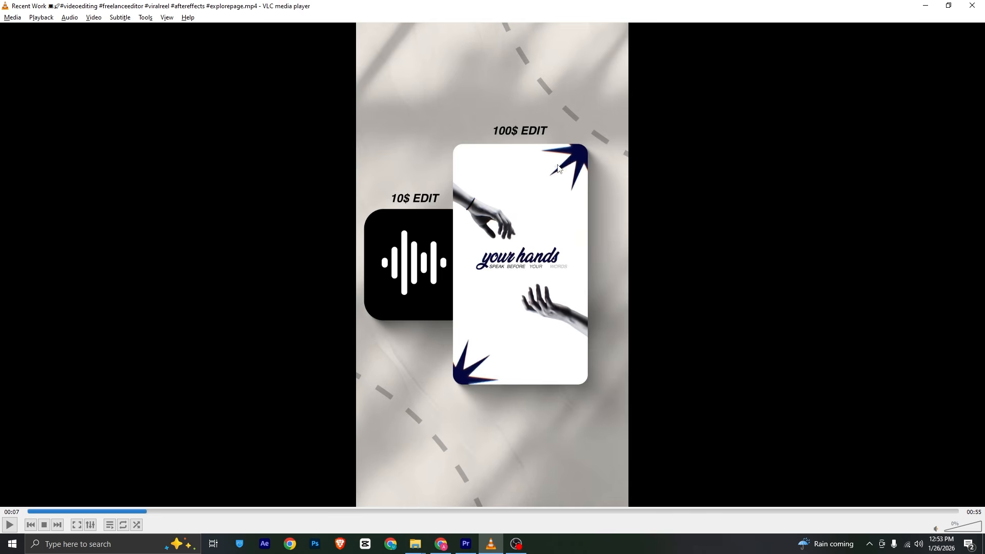
pyautogui.hotkey('alt', 'Tab')
pyautogui.click(35, 48)
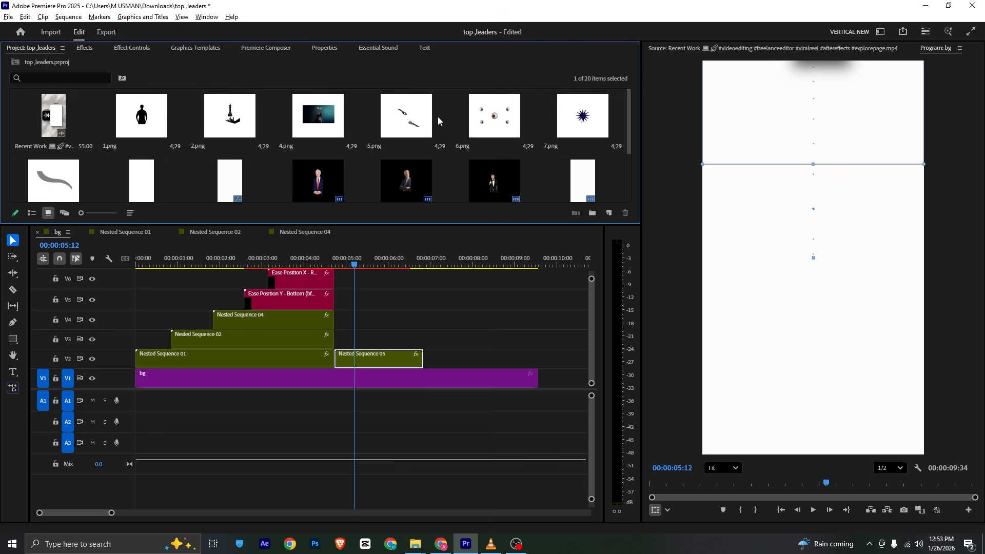
pyautogui.moveTo(583, 117); pyautogui.dragTo(365, 351)
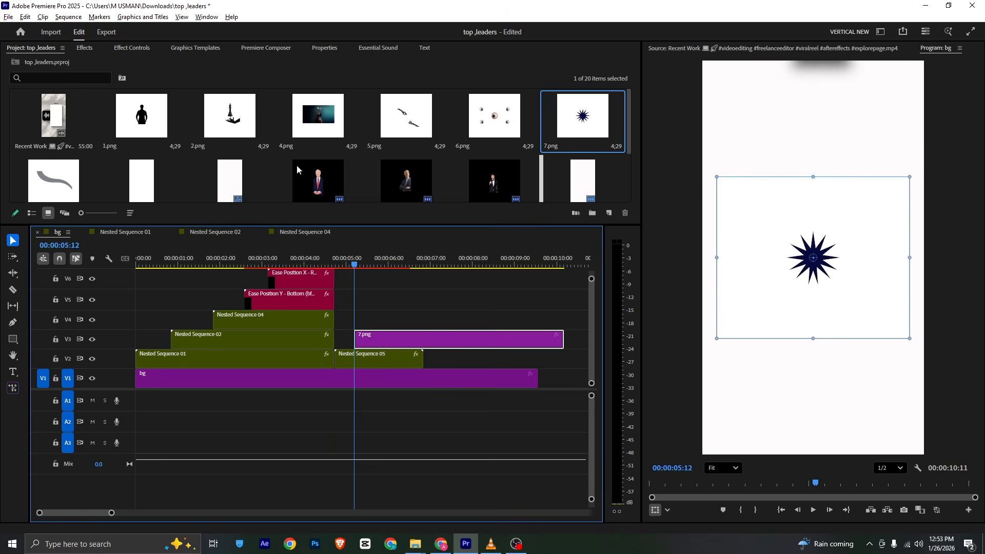
pyautogui.click(134, 47)
pyautogui.moveTo(191, 115); pyautogui.dragTo(947, 119)
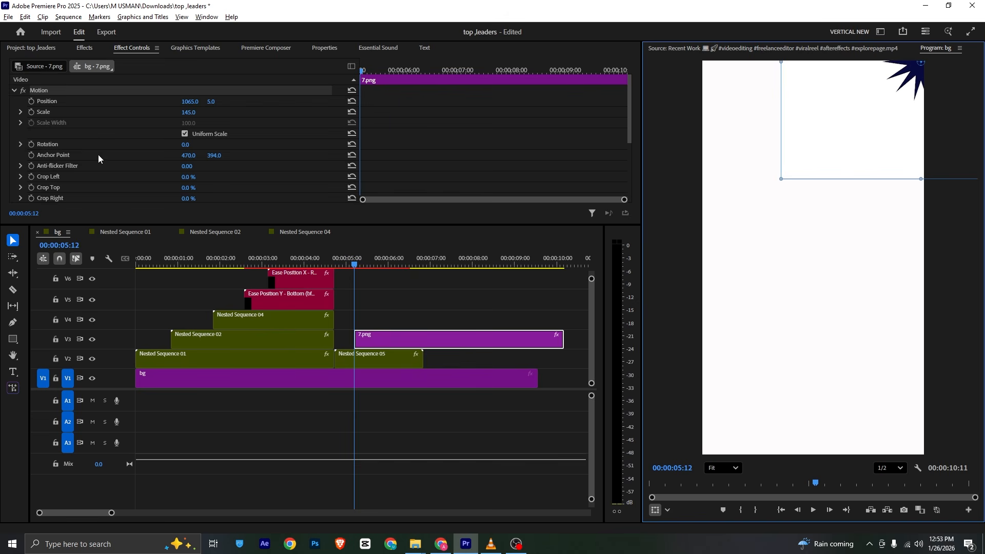
# Step: Keyframe the starburst's rotation from 0 at 00:00:05:12 to one full turn (1x0), with the end keyframe near the clip's end
pyautogui.scroll(-1, 62, 122)
pyautogui.click(31, 134)
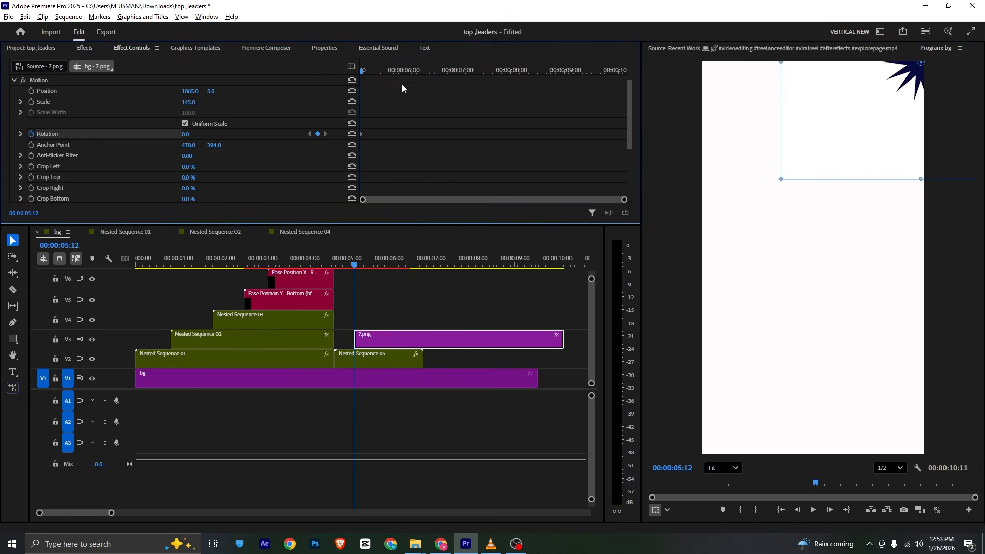
pyautogui.moveTo(365, 68); pyautogui.dragTo(435, 74)
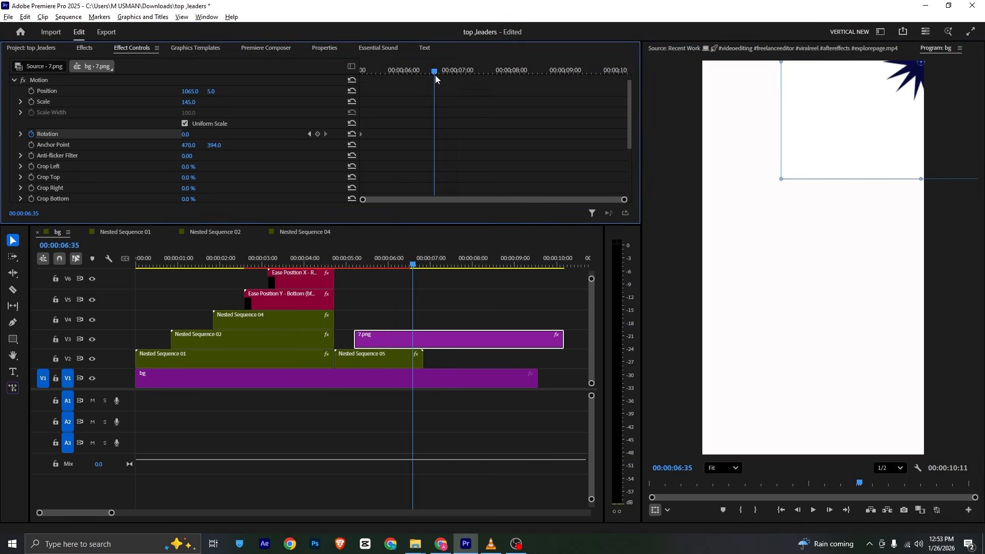
pyautogui.click(184, 134)
pyautogui.write('1x0')
pyautogui.press('Return')
pyautogui.moveTo(435, 70); pyautogui.dragTo(285, 79)
pyautogui.press('space')
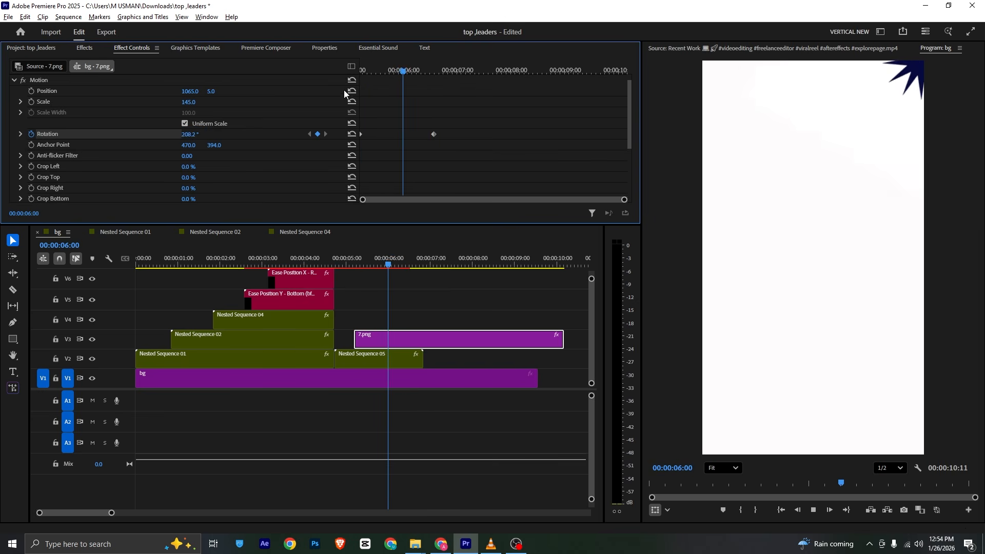
pyautogui.press('space')
pyautogui.moveTo(434, 134); pyautogui.dragTo(604, 134)
# Step: Duplicate the 7.png clip onto V4 and position the copy in the frame's bottom-left corner at 0, 1907.5
pyautogui.click(389, 331)
pyautogui.moveTo(388, 329); pyautogui.dragTo(387, 320)
pyautogui.moveTo(715, 514); pyautogui.dragTo(674, 516)
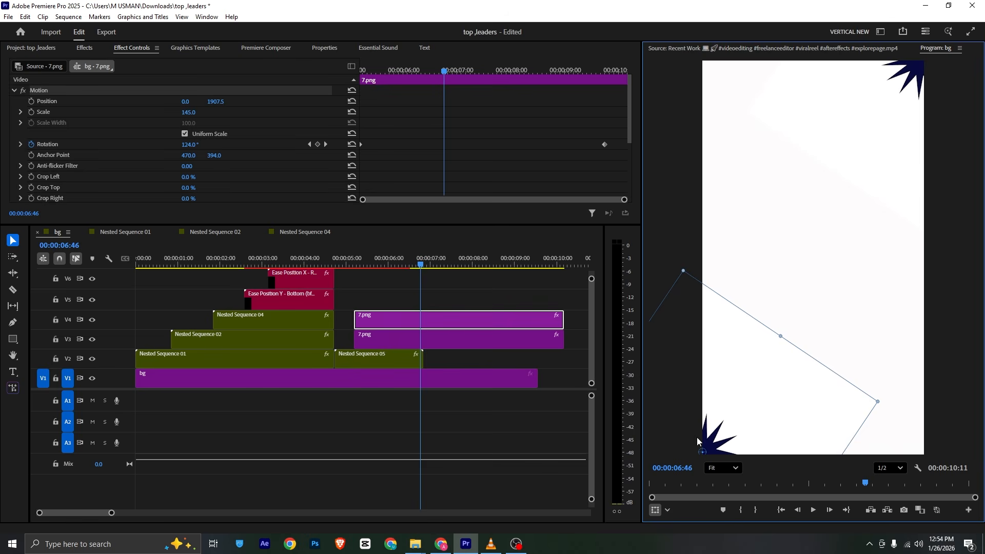
pyautogui.moveTo(377, 259); pyautogui.dragTo(426, 281)
# Step: Place the hands image 5.png on V5 at 00:00:05:12 above the starbursts, comparing with the reference reel's hands scene
pyautogui.hotkey('alt', 'Tab')
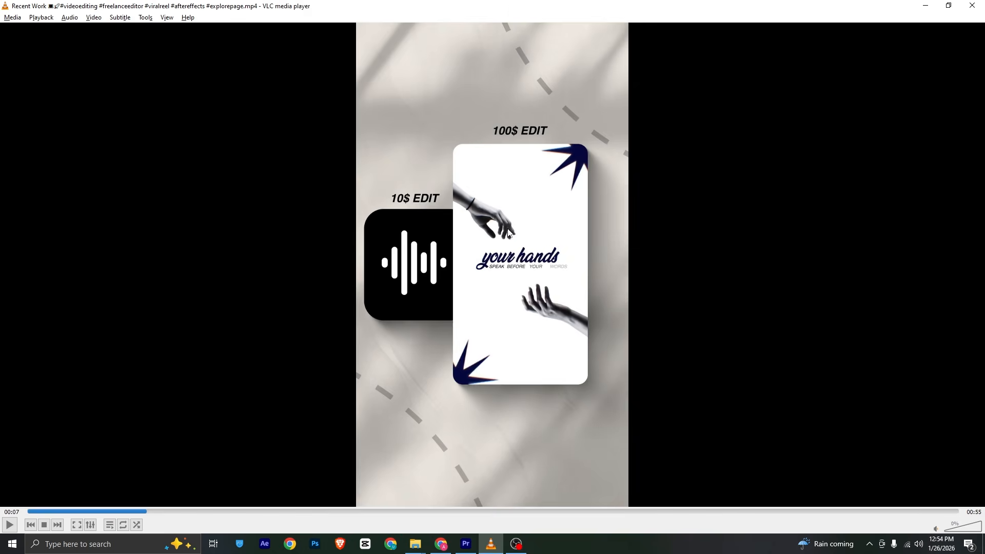
pyautogui.hotkey('alt', 'Tab')
pyautogui.click(48, 48)
pyautogui.moveTo(406, 115); pyautogui.dragTo(384, 312)
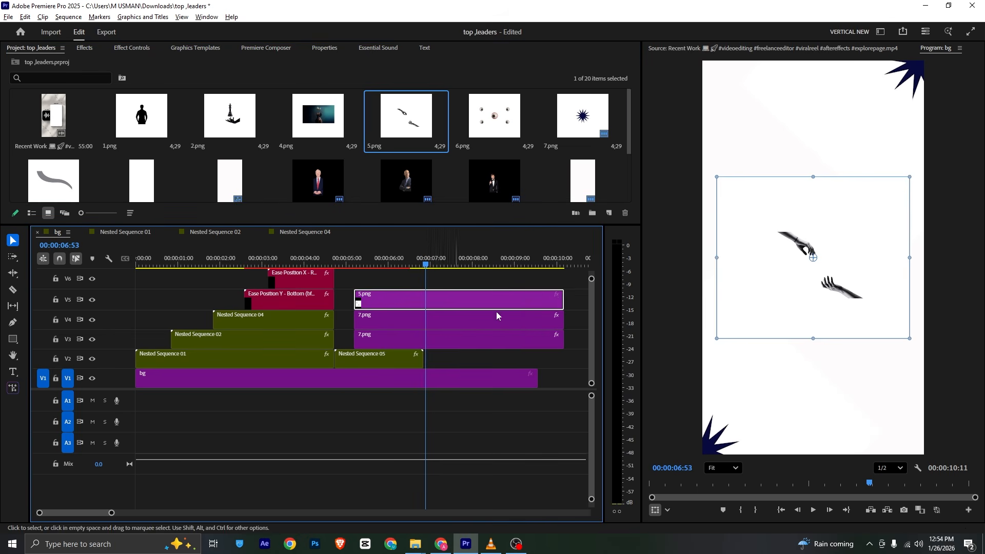
pyautogui.hotkey('alt', 'Tab')
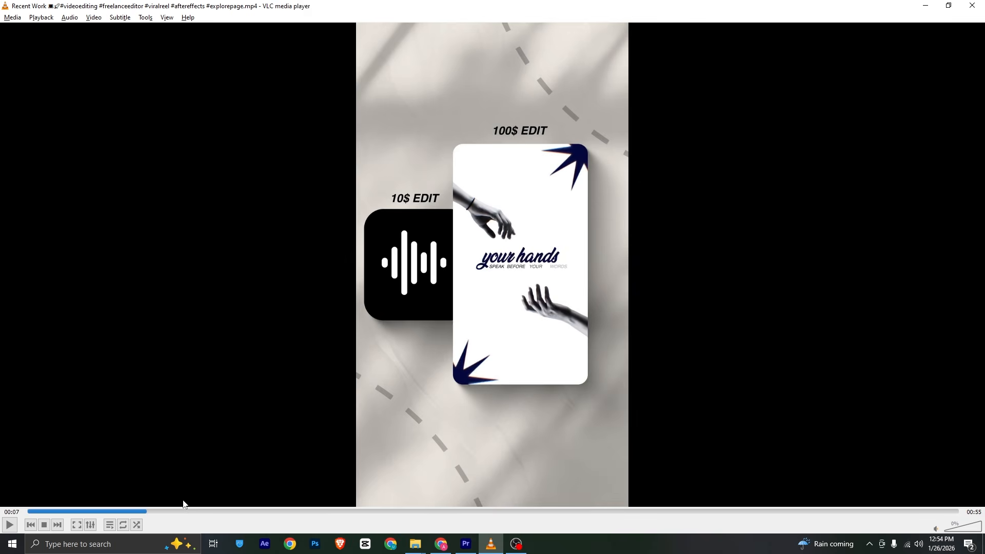
# Step: Check the reference reel's hands scene around 00:07 and set the 5.png clip's scale to 250
pyautogui.moveTo(141, 511); pyautogui.dragTo(131, 511)
pyautogui.moveTo(90, 526); pyautogui.dragTo(141, 522)
pyautogui.hotkey('alt', 'Tab')
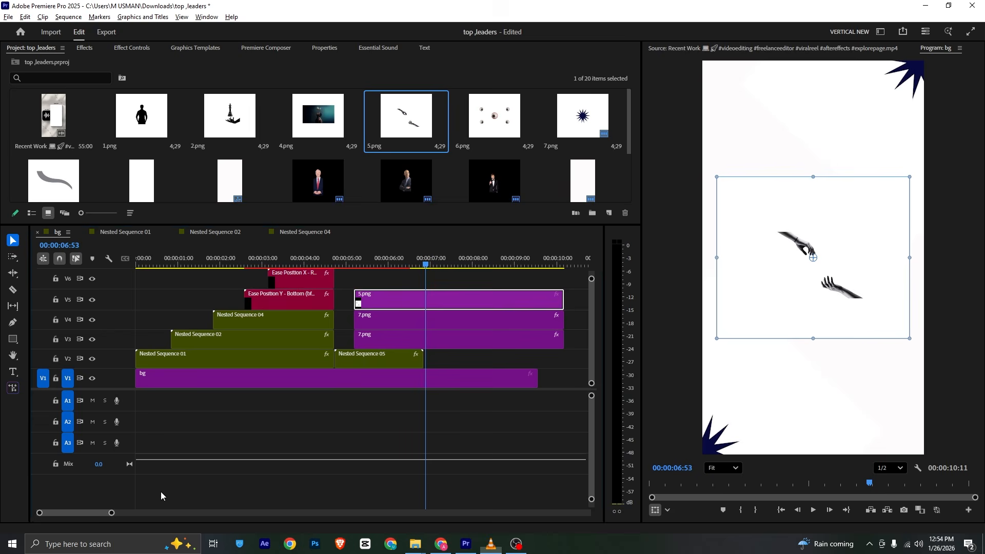
pyautogui.click(132, 48)
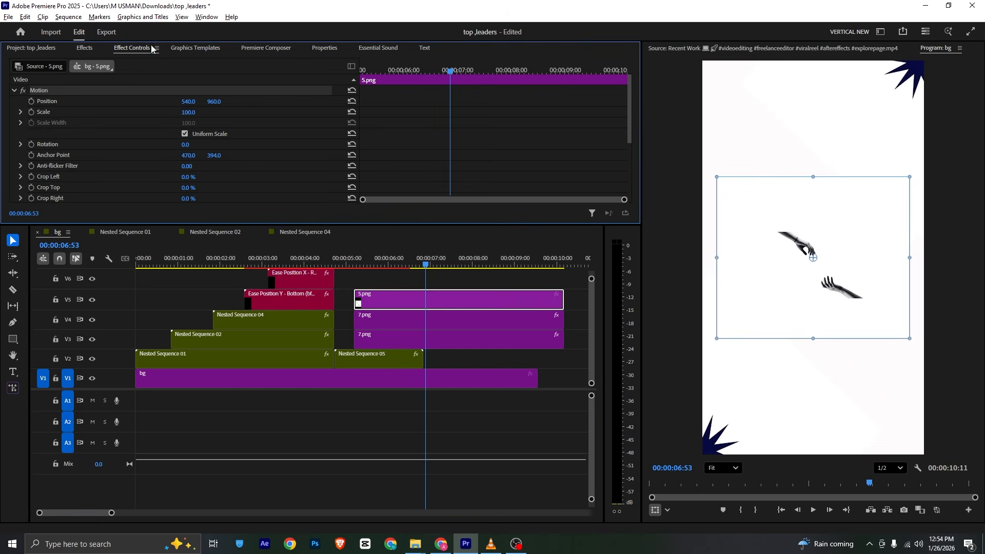
pyautogui.moveTo(186, 112); pyautogui.dragTo(262, 112)
# Step: Crop the 5.png clip 30% from the left and 42% from the bottom to isolate the upper hand
pyautogui.click(324, 48)
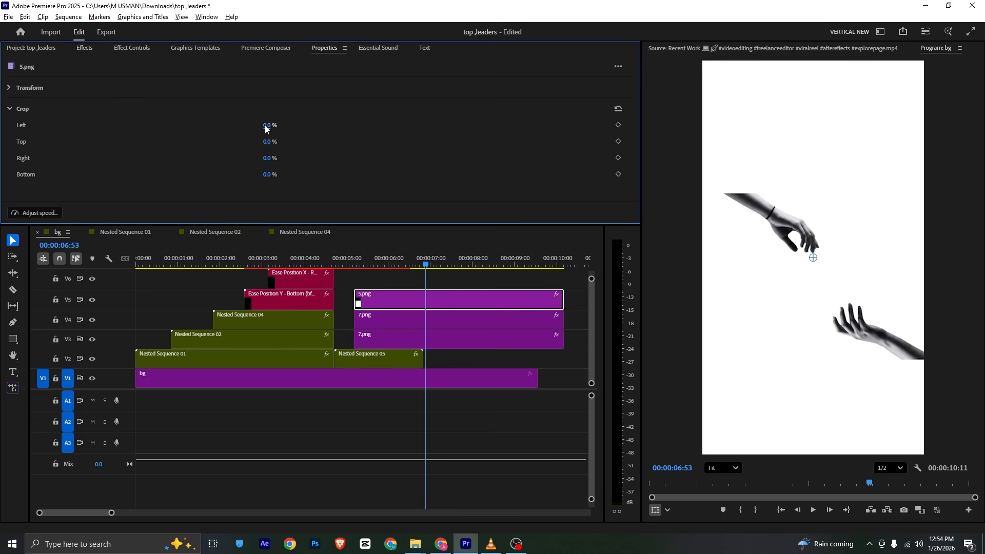
pyautogui.moveTo(266, 129); pyautogui.dragTo(299, 130)
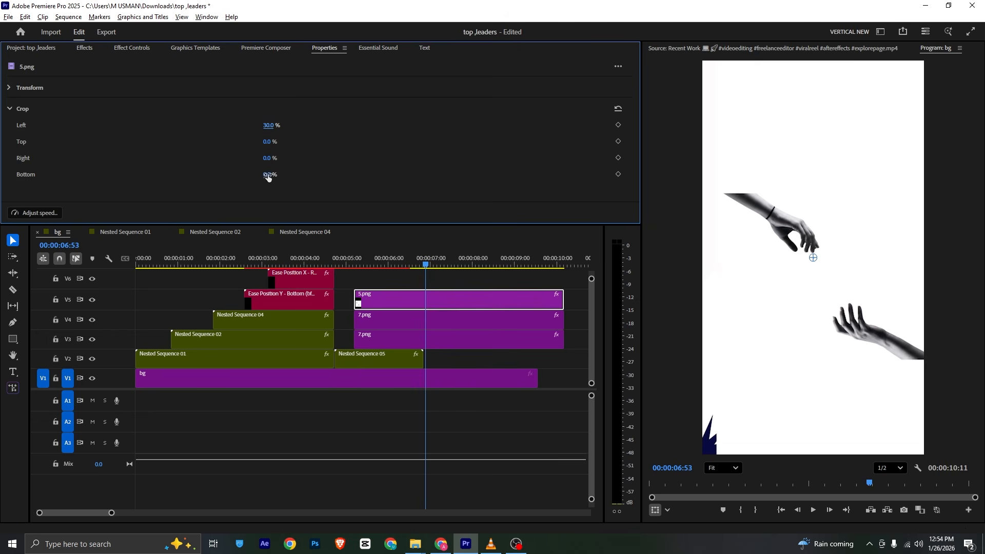
pyautogui.moveTo(283, 201)
pyautogui.mouseDown()
pyautogui.moveTo(285, 187)
pyautogui.moveTo(287, 204)
pyautogui.mouseUp()
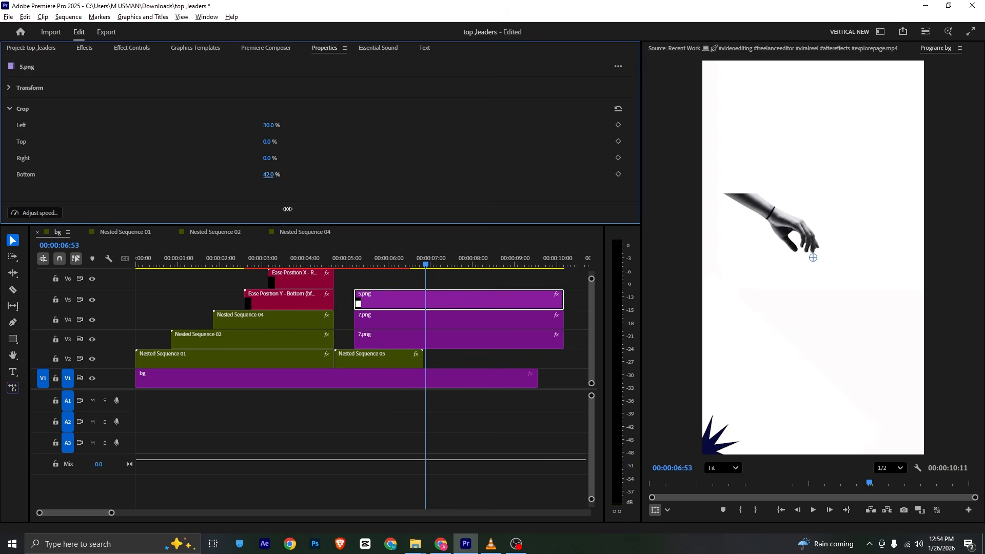
# Step: Duplicate 5.png onto V6, hide V5, and crop the copy 55% from the top with left and bottom at 0% to isolate the lower hand
pyautogui.moveTo(365, 301); pyautogui.dragTo(375, 284)
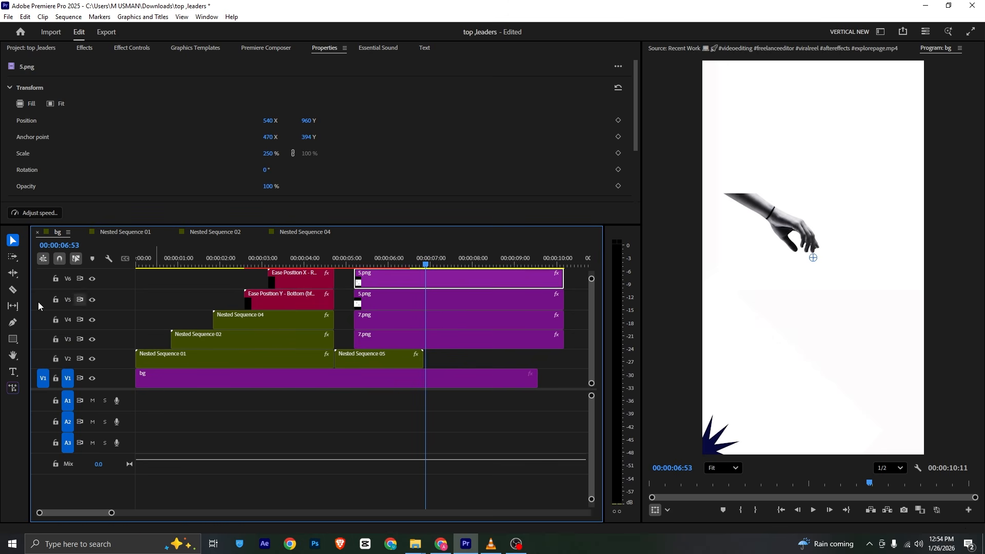
pyautogui.click(93, 300)
pyautogui.scroll(-3, 72, 137)
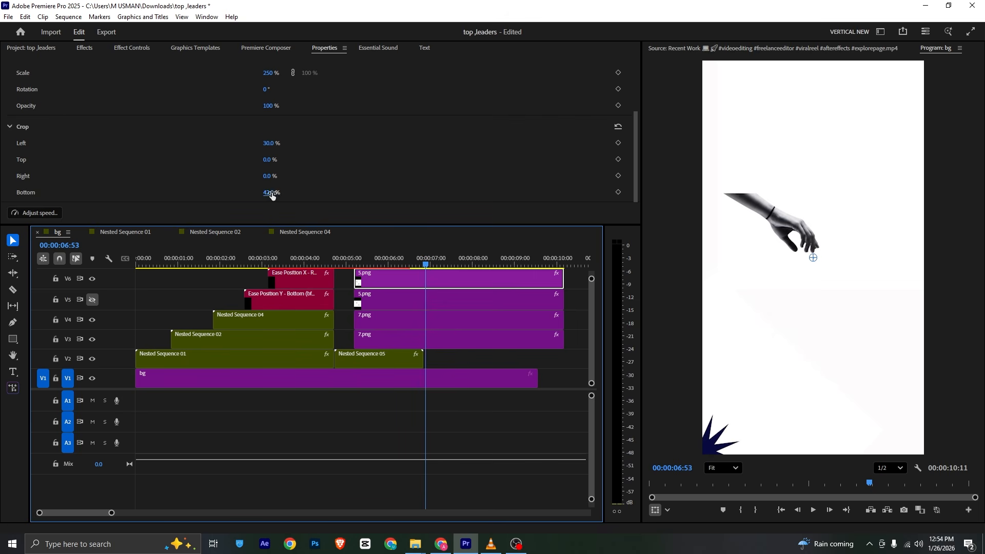
pyautogui.click(267, 143)
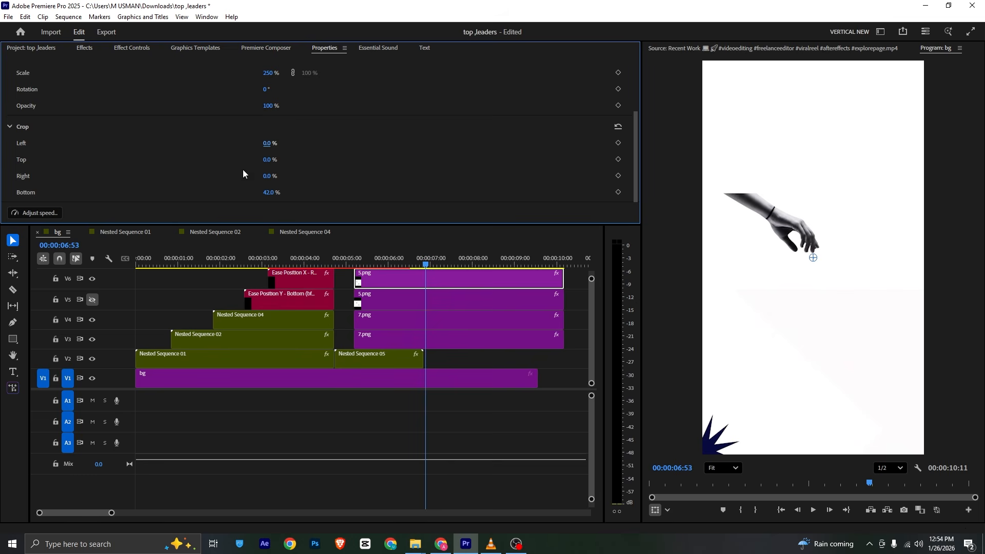
pyautogui.moveTo(263, 197); pyautogui.dragTo(238, 195)
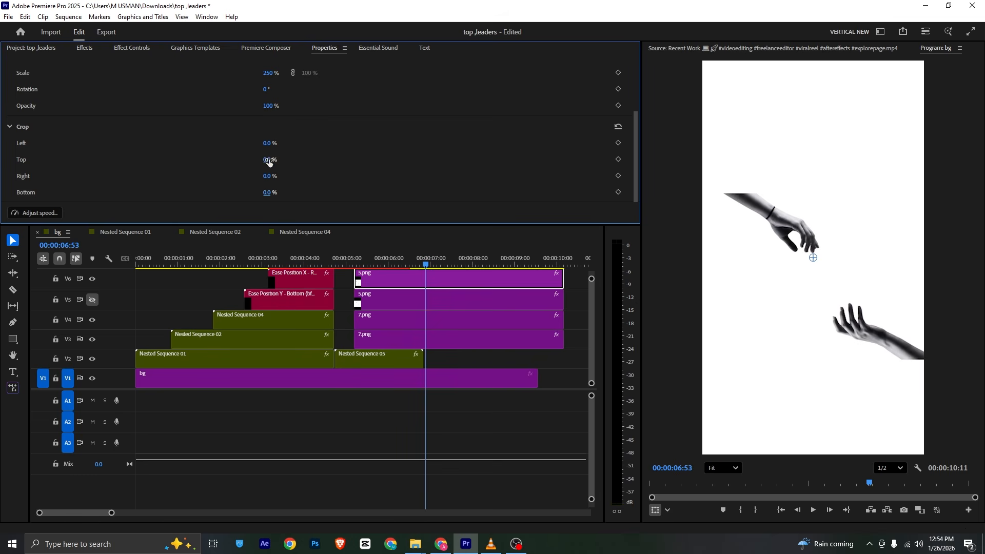
pyautogui.moveTo(268, 161); pyautogui.dragTo(298, 160)
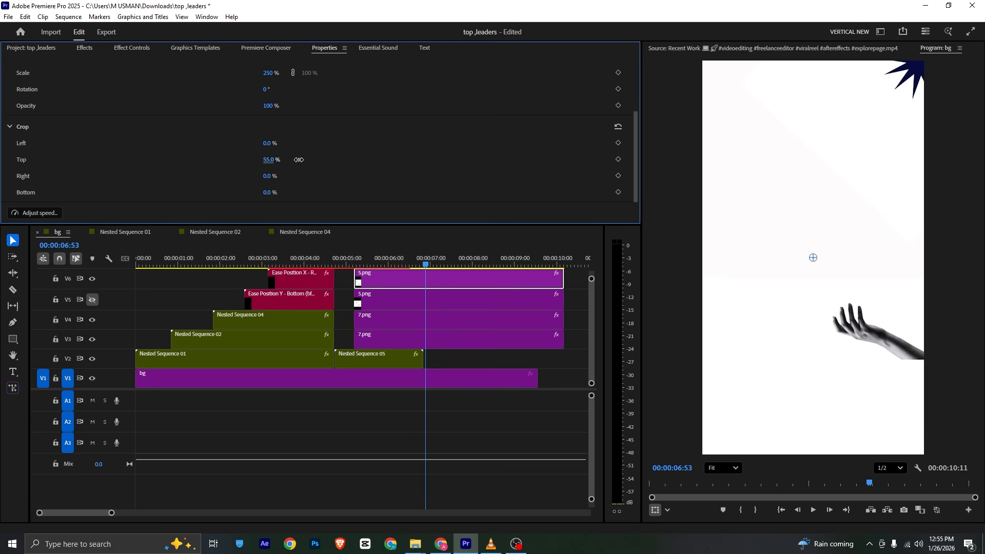
# Step: Show V5 again, then set the V6 hand copy's scale to 214 and rotation to -20° and shift it horizontally
pyautogui.click(372, 273)
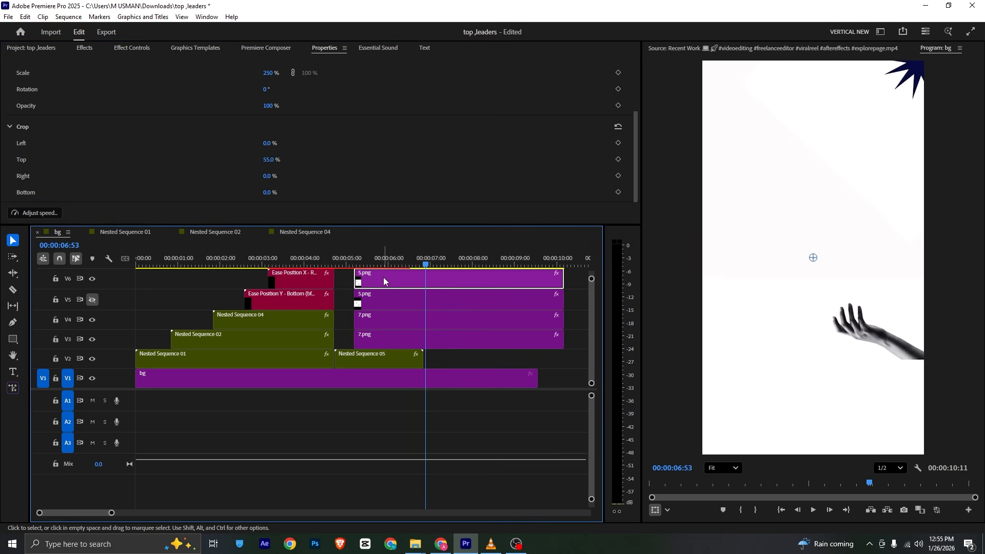
pyautogui.click(137, 47)
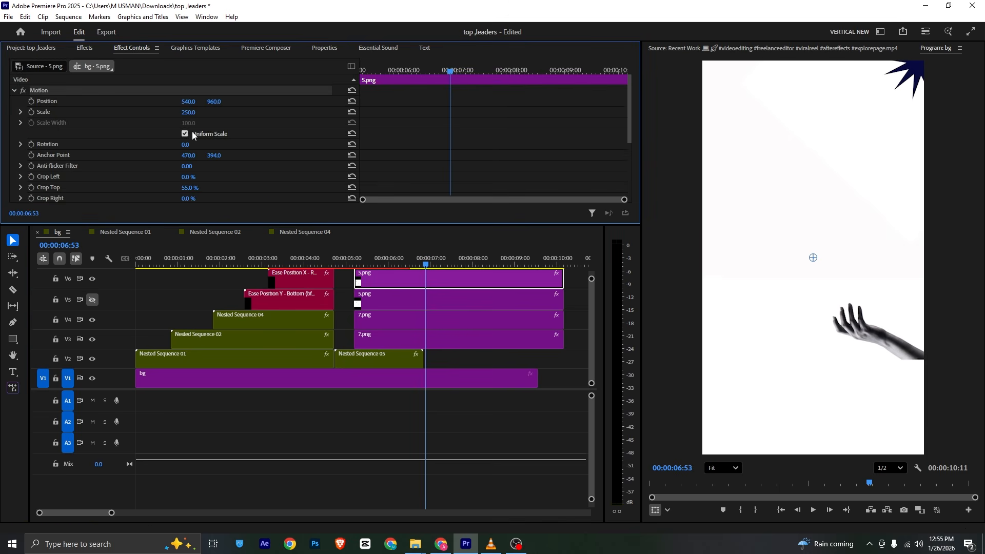
pyautogui.click(92, 300)
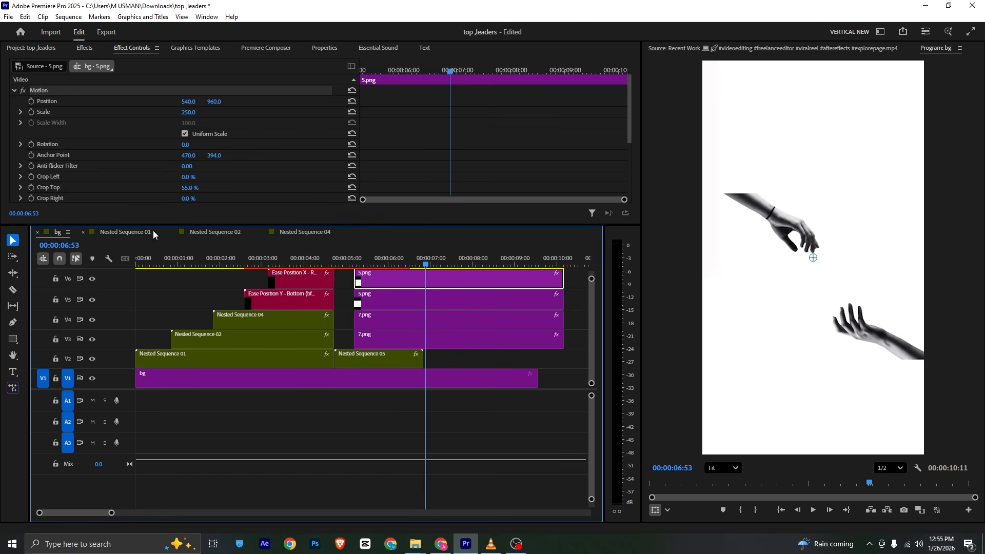
pyautogui.moveTo(194, 115); pyautogui.dragTo(176, 115)
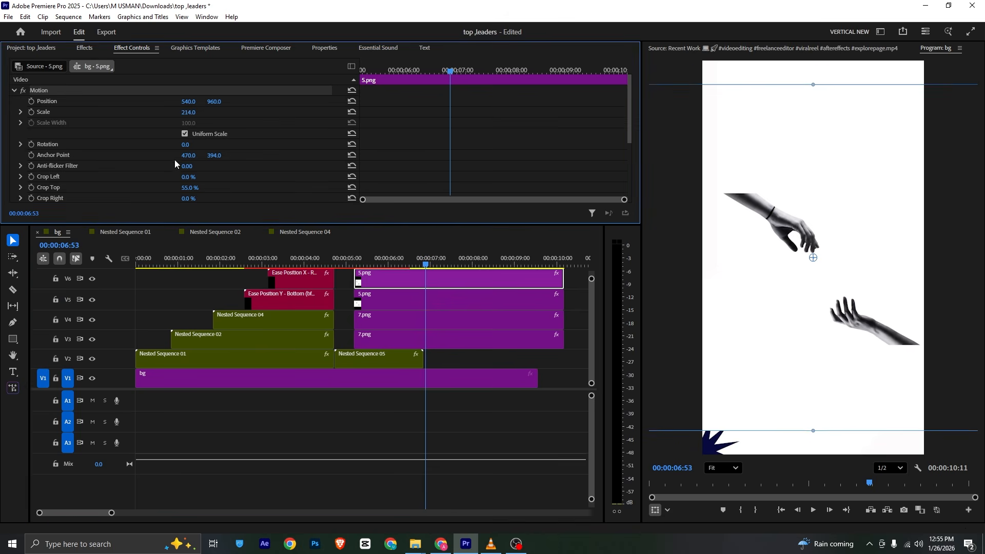
pyautogui.moveTo(184, 149); pyautogui.dragTo(174, 149)
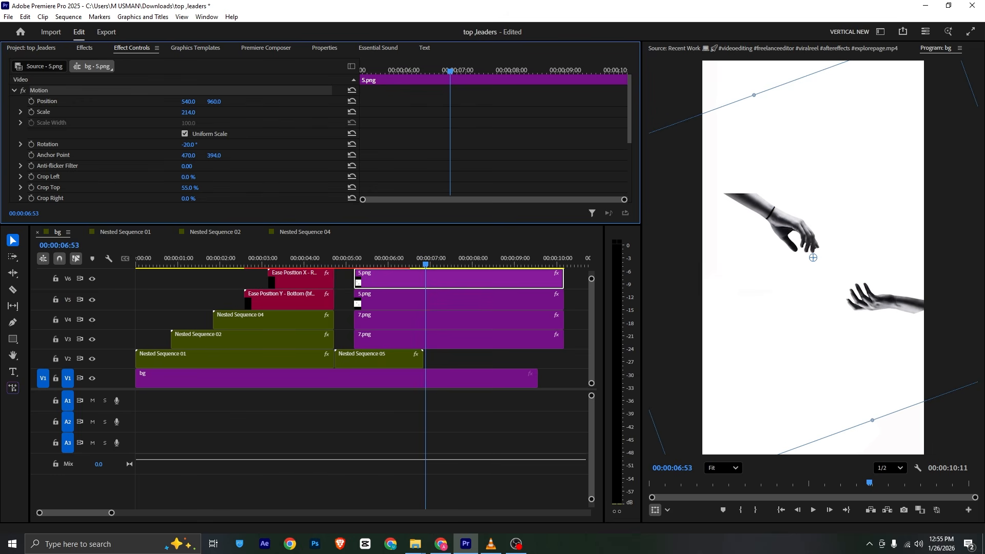
pyautogui.moveTo(186, 106); pyautogui.dragTo(207, 105)
# Step: Place hand 2.png on V5 at 00:00:05:12 with scale 237 and position 788, 1254
pyautogui.click(428, 256)
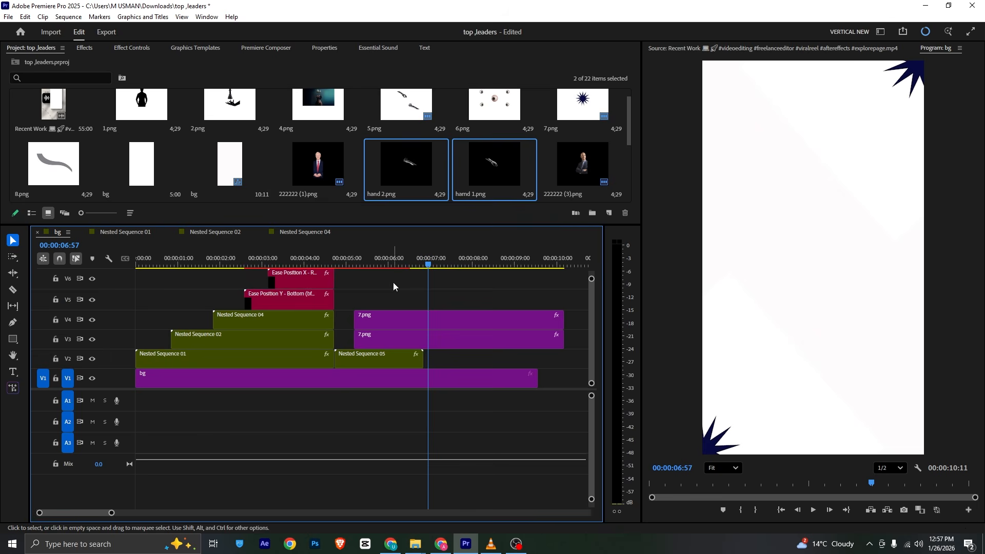
pyautogui.click(411, 169)
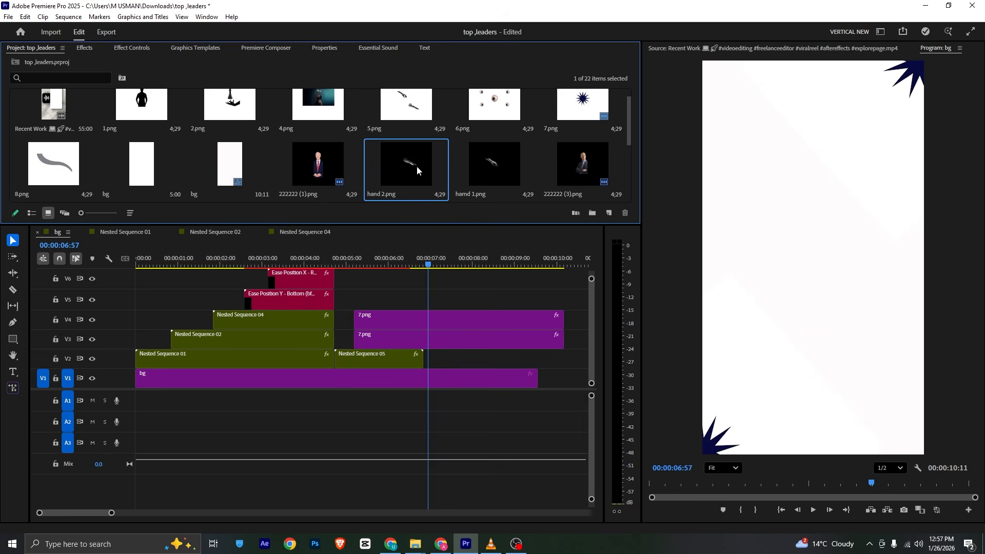
pyautogui.moveTo(417, 166); pyautogui.dragTo(360, 301)
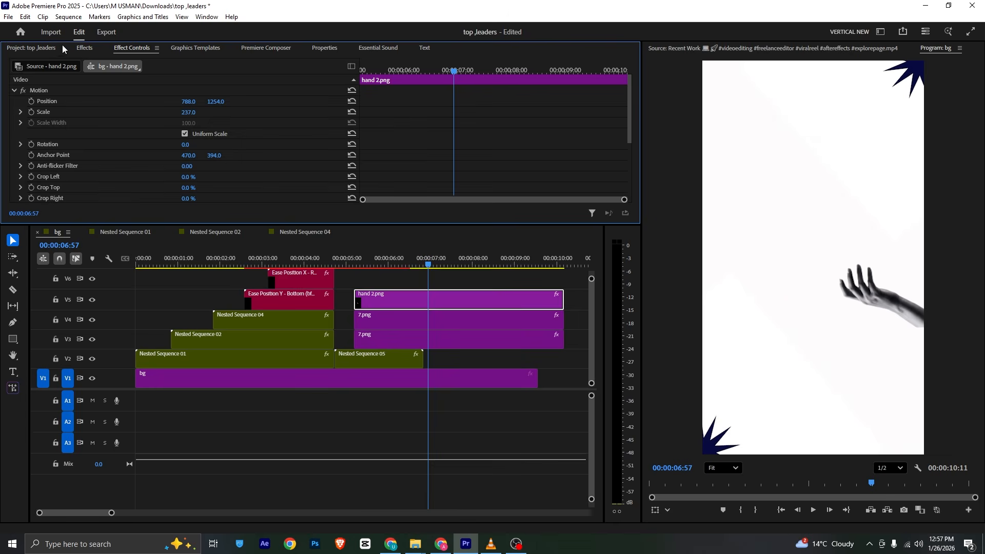
# Step: Place hamd 1.png on V6 at 00:00:05:12 with scale 239 and position 229, 734
pyautogui.click(49, 48)
pyautogui.scroll(-3, 486, 152)
pyautogui.scroll(3, 486, 152)
pyautogui.moveTo(486, 154); pyautogui.dragTo(368, 282)
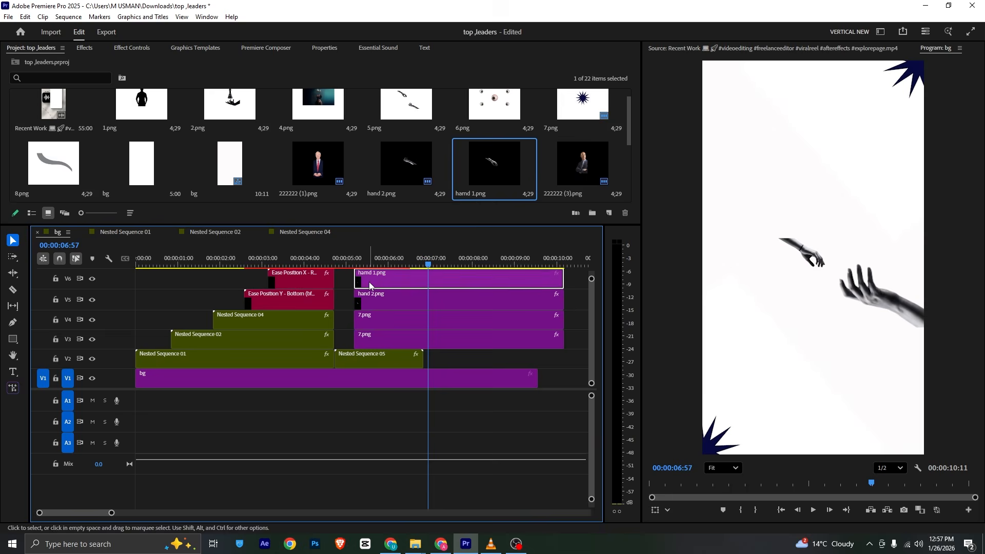
pyautogui.click(143, 47)
pyautogui.moveTo(186, 112); pyautogui.dragTo(35, 102)
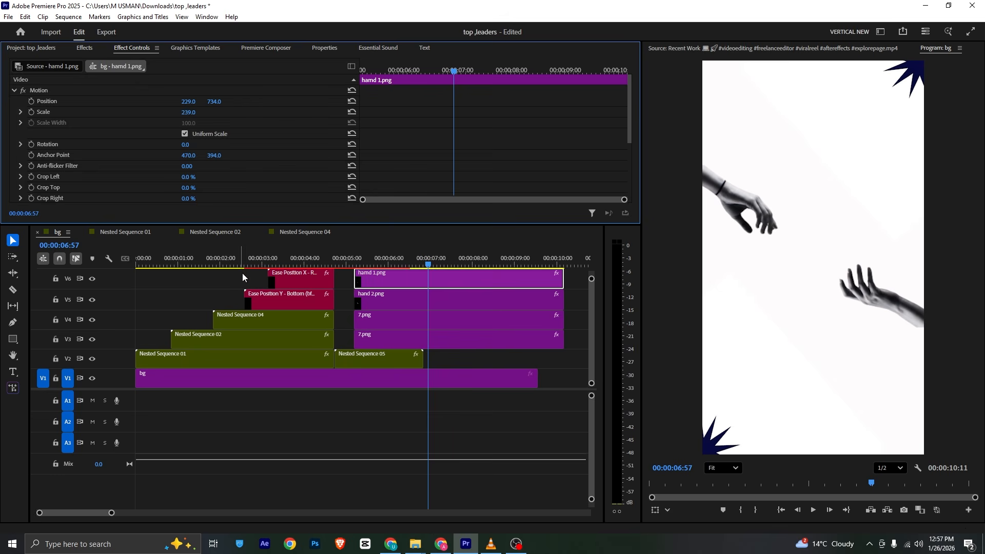
# Step: Lower hand 2.png to 788, 1441 and keyframe its position to slide in from beyond the frame's right edge, between 00:00:05:12 and 00:00:06:57
pyautogui.click(423, 303)
pyautogui.moveTo(215, 101); pyautogui.dragTo(281, 102)
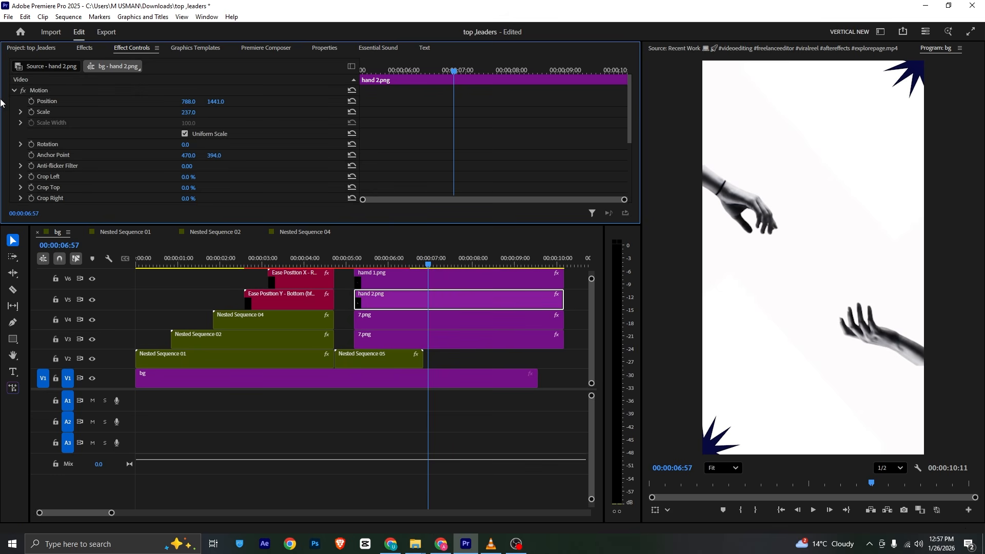
pyautogui.click(32, 101)
pyautogui.moveTo(422, 62); pyautogui.dragTo(485, 102)
# Step: Keyframe hamd 1.png's position from beyond the frame's left edge at 00:00:05:12 to 229, 734 at 00:00:06:57, save the project, and preview the motion
pyautogui.click(392, 285)
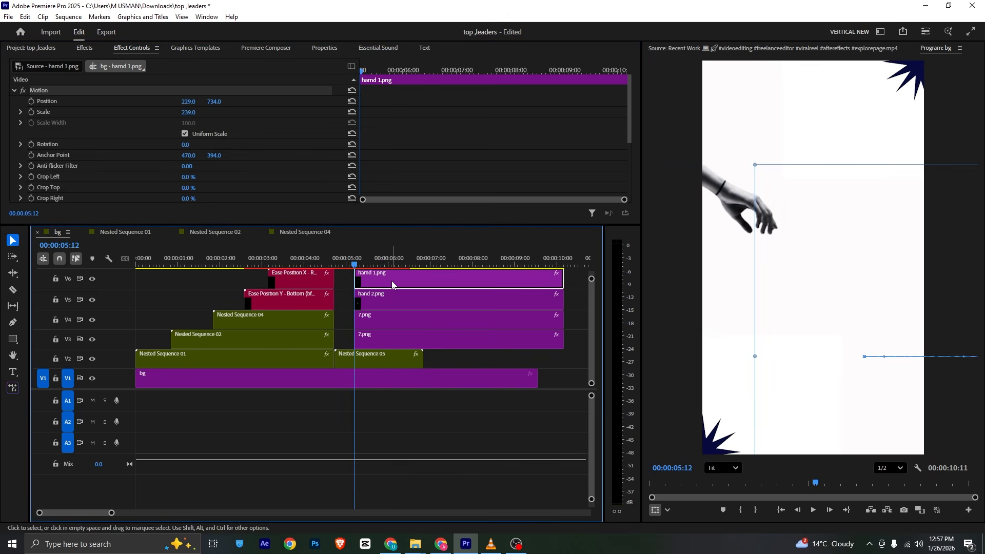
pyautogui.click(402, 302)
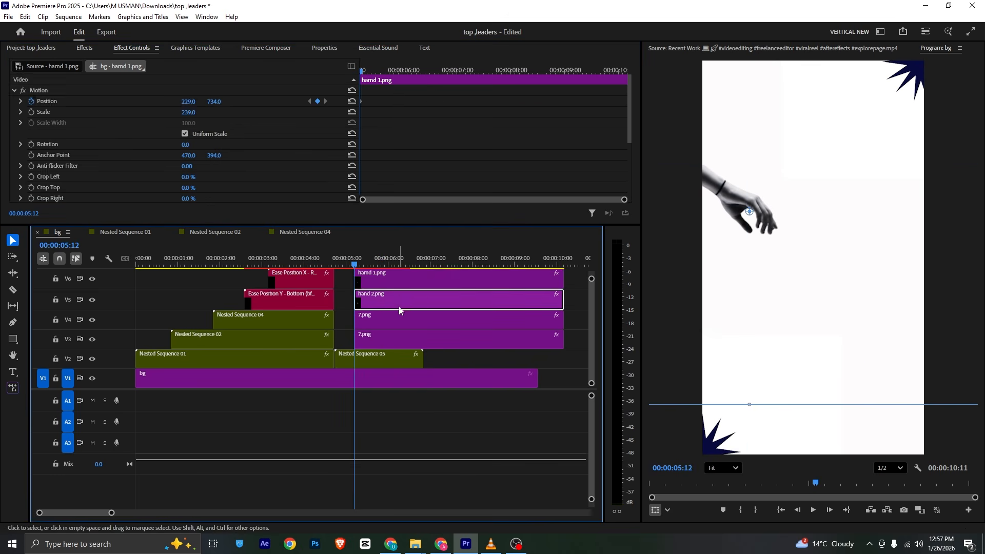
pyautogui.click(452, 69)
pyautogui.moveTo(451, 70); pyautogui.dragTo(454, 70)
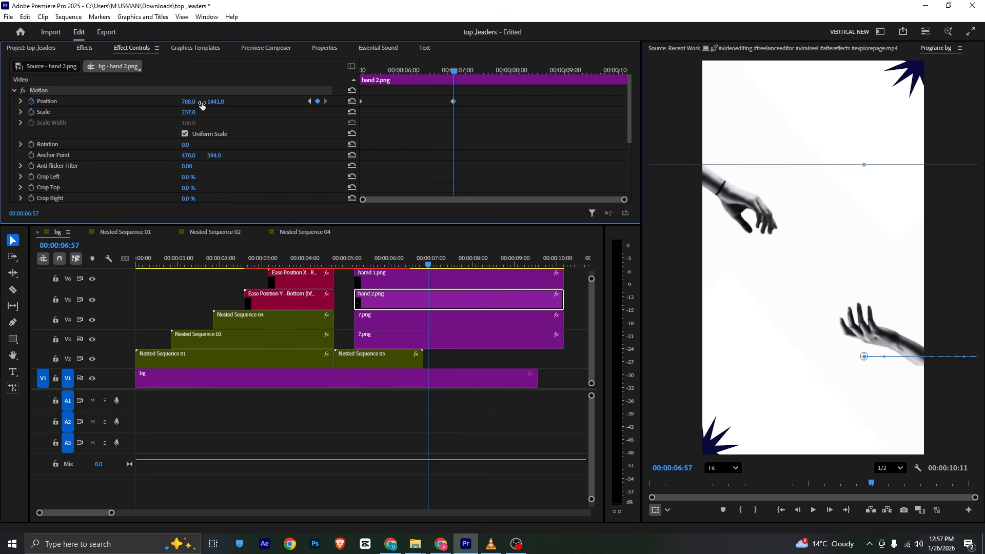
pyautogui.click(393, 277)
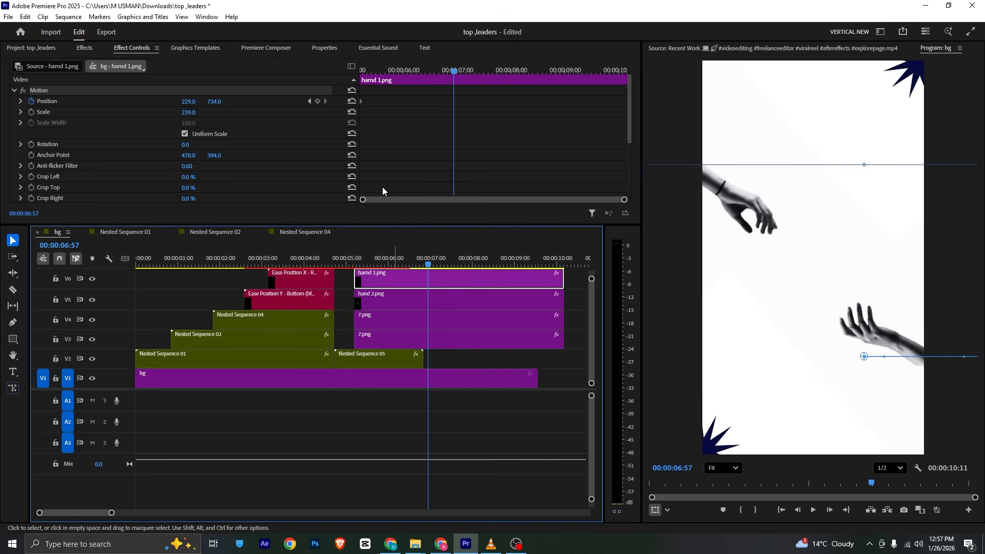
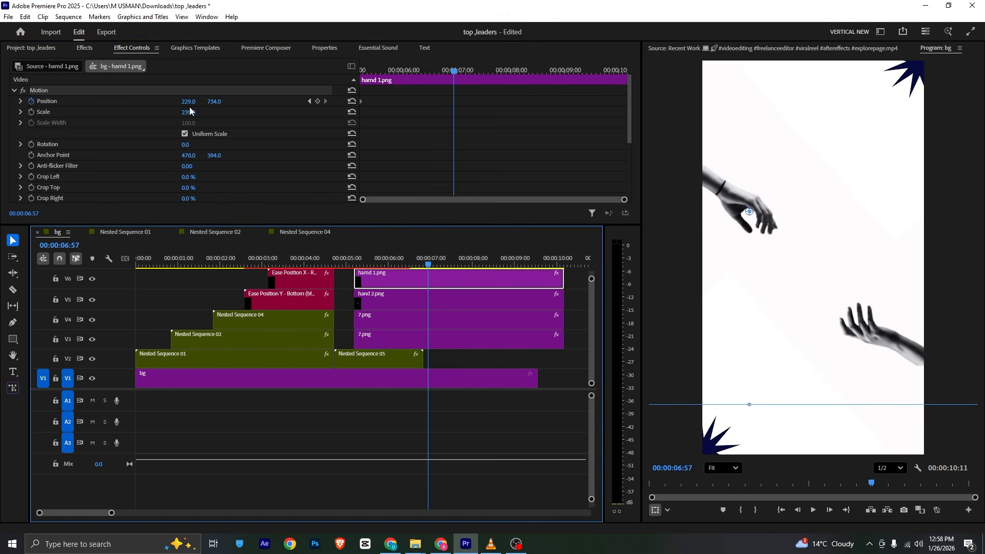
pyautogui.click(360, 103)
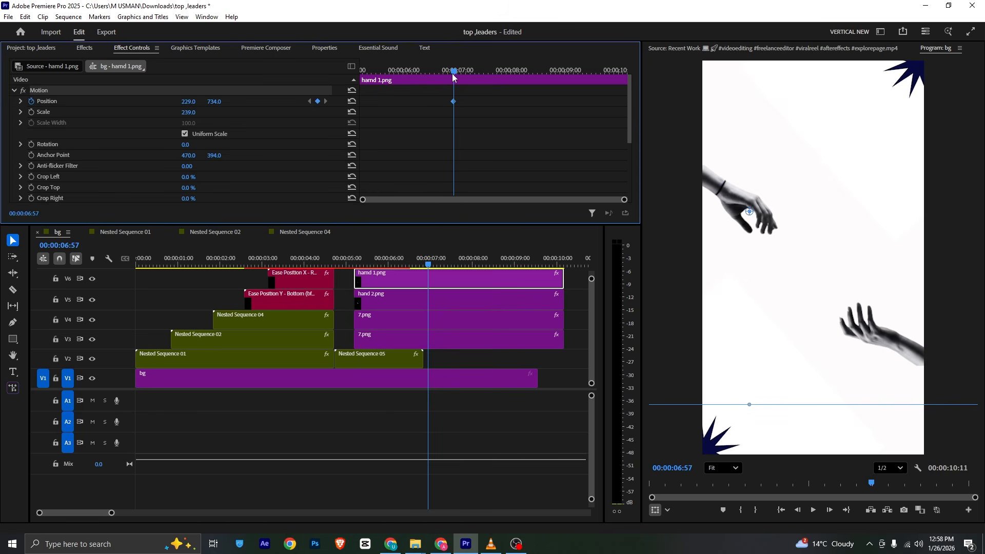
pyautogui.moveTo(452, 73); pyautogui.dragTo(0, 102)
pyautogui.hotkey('ctrl', 's')
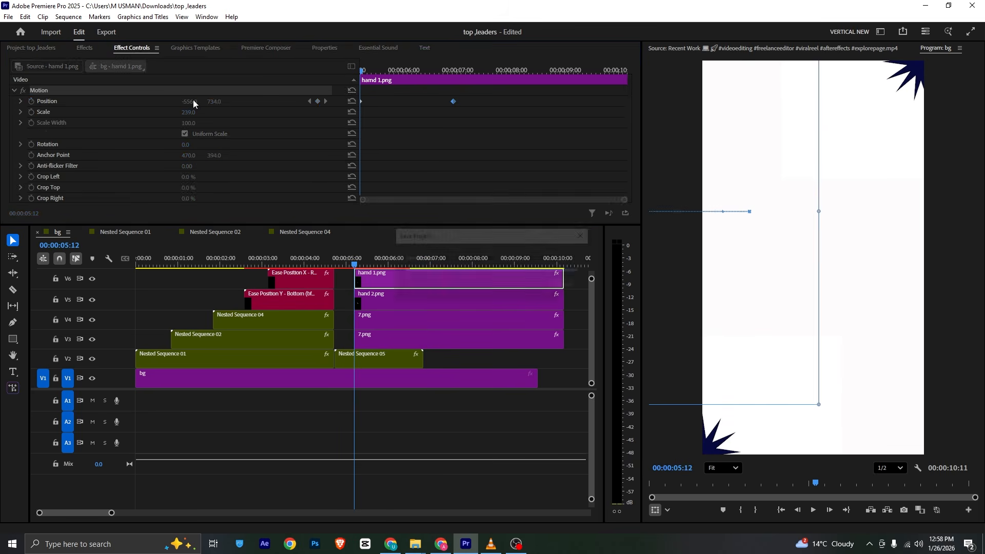
pyautogui.press('space')
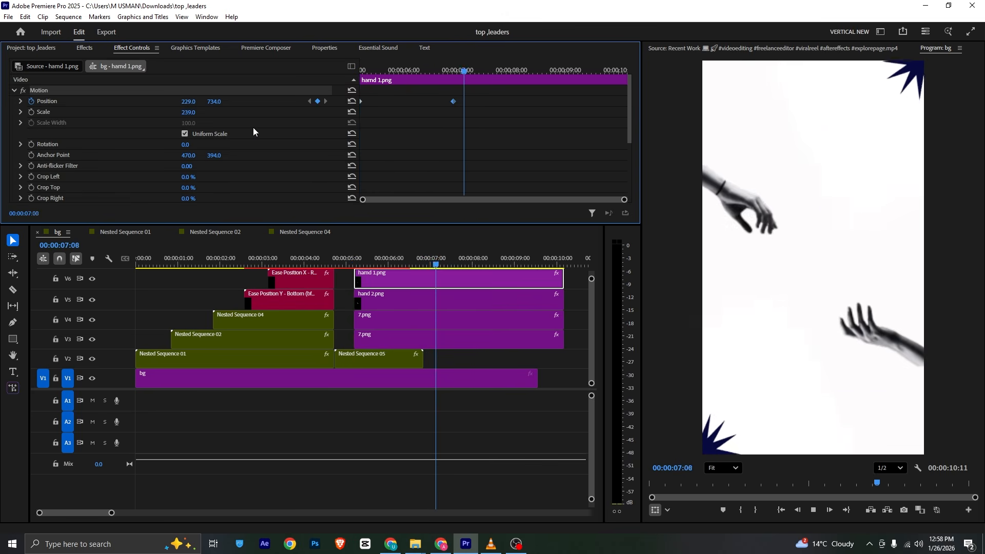
pyautogui.press('space')
# Step: Apply Ease In to both of hamd 1.png's position keyframes and bring the velocity curve's starting handle down to 0
pyautogui.moveTo(458, 91); pyautogui.dragTo(398, 106)
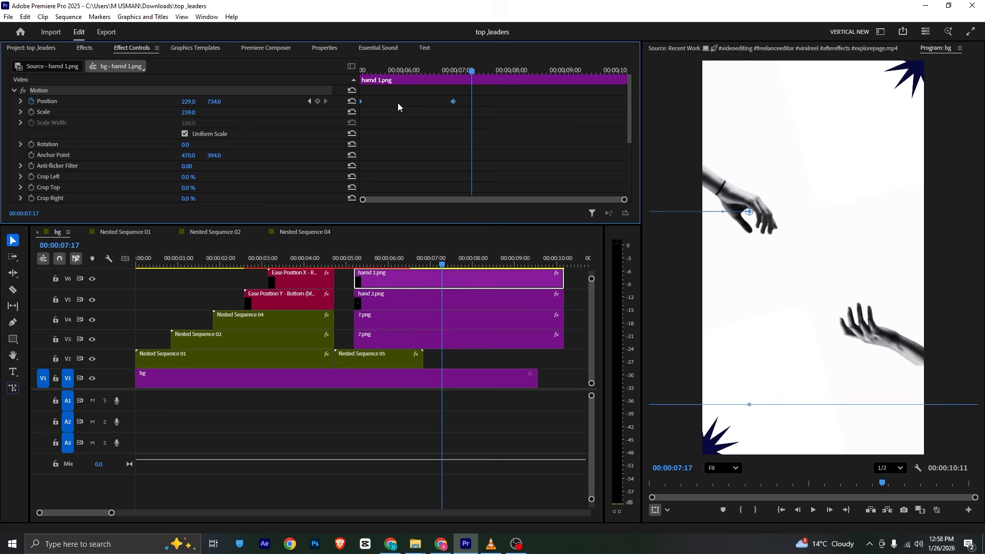
pyautogui.rightClick(453, 103)
pyautogui.moveTo(505, 189)
pyautogui.click(590, 251)
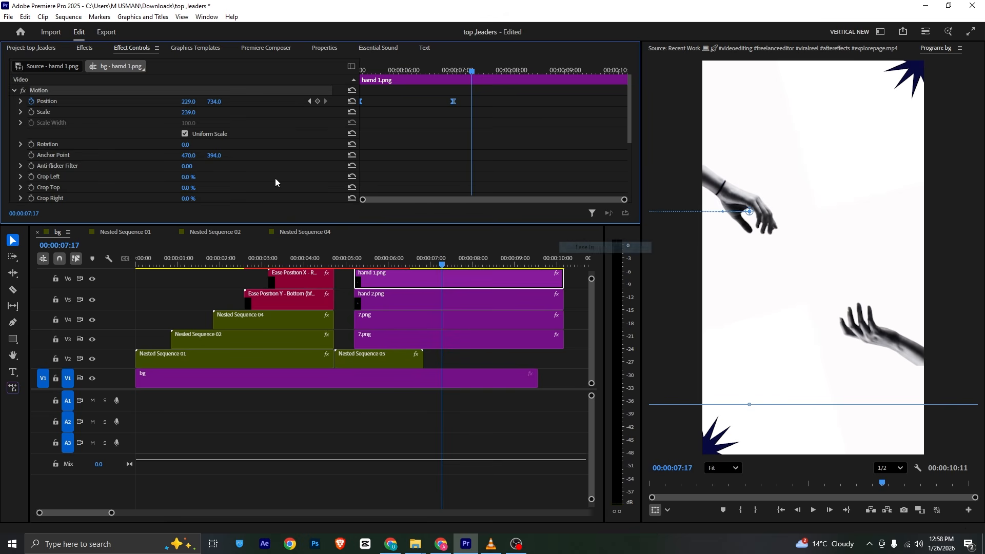
pyautogui.click(20, 101)
pyautogui.moveTo(366, 127); pyautogui.dragTo(368, 133)
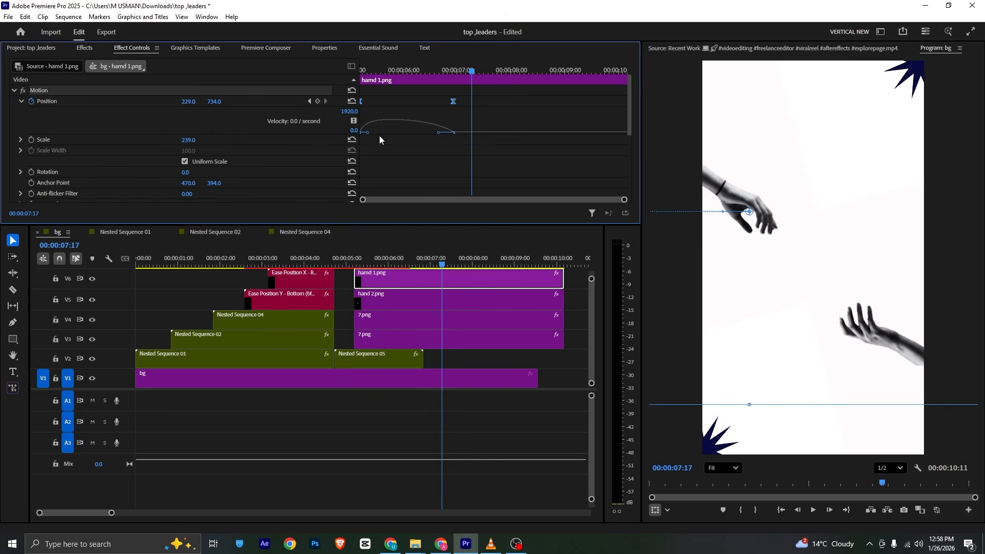
# Step: Apply Ease In temporal interpolation to both of hand 2.png's position keyframes
pyautogui.click(390, 300)
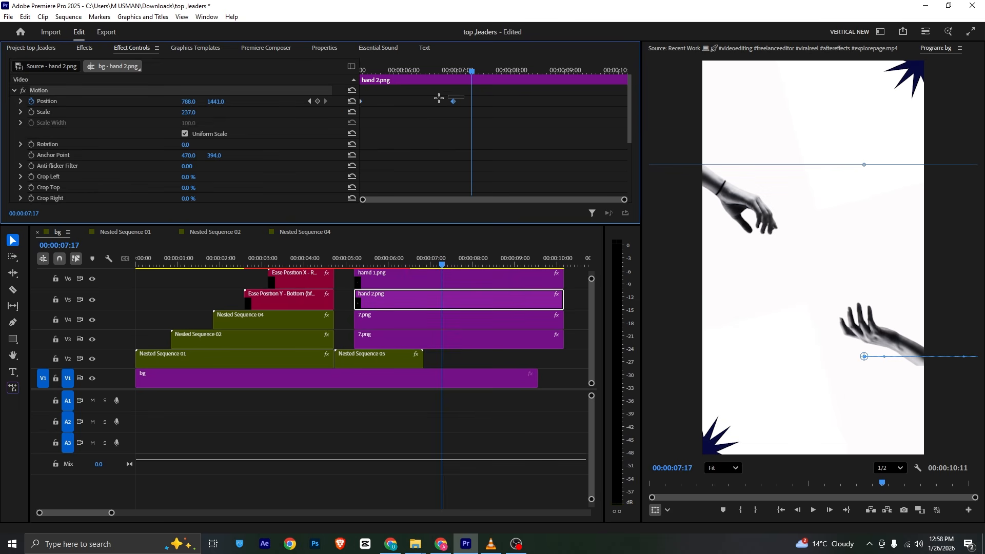
pyautogui.rightClick(459, 103)
pyautogui.rightClick(453, 101)
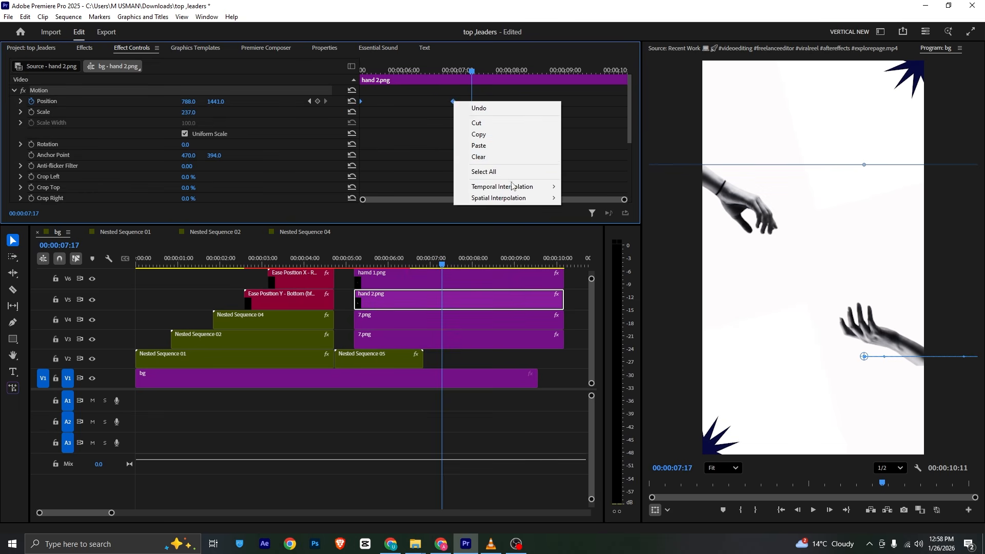
pyautogui.moveTo(507, 188)
pyautogui.click(585, 247)
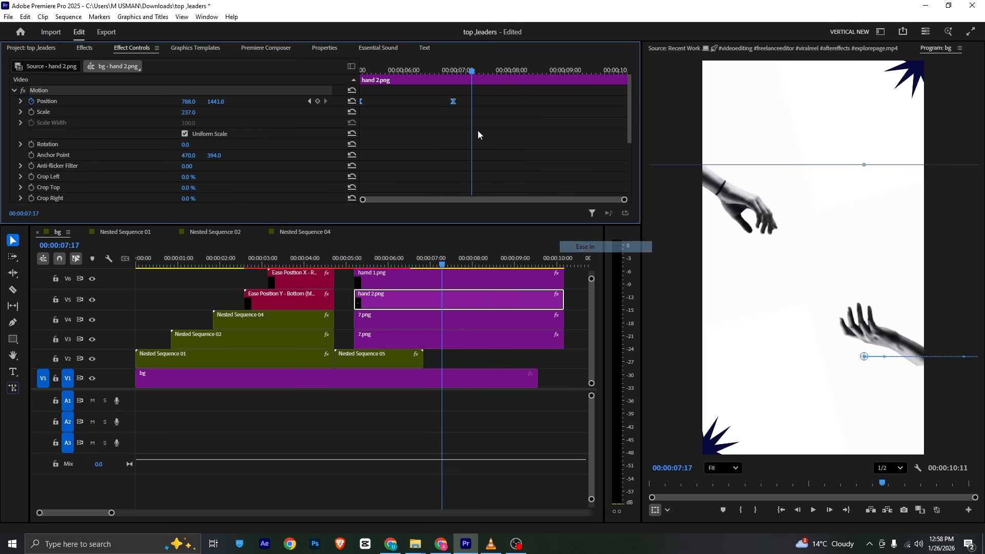
# Step: Open hand 2.png's position velocity graph, adjust its easing curve, and preview the hand's slide-in
pyautogui.click(21, 101)
pyautogui.moveTo(402, 138); pyautogui.dragTo(401, 137)
pyautogui.moveTo(406, 70); pyautogui.dragTo(288, 70)
pyautogui.press('space')
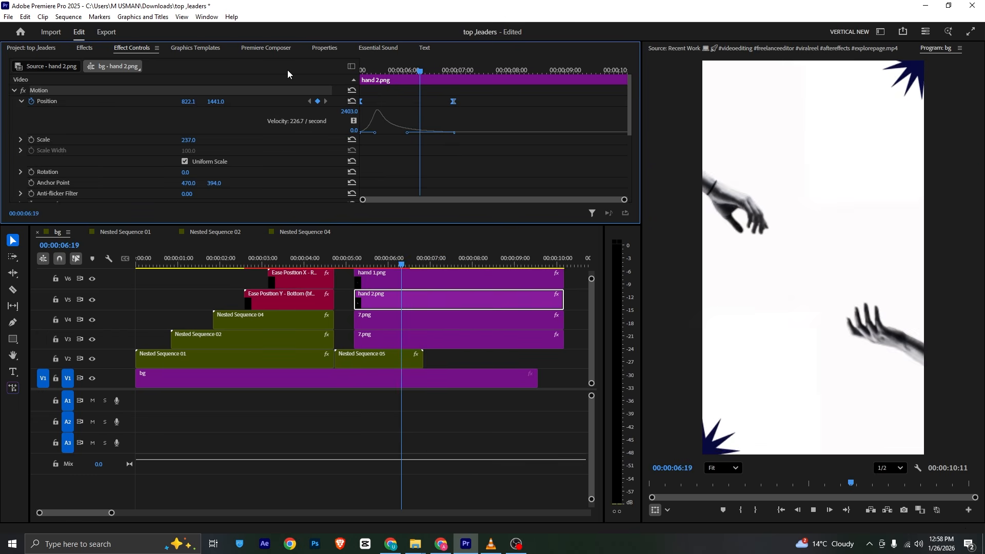
pyautogui.press('space')
# Step: Check the reference reel's silhouette scene at 00:08 and add s (1).png to track V2 after the hands scene begins
pyautogui.click(490, 544)
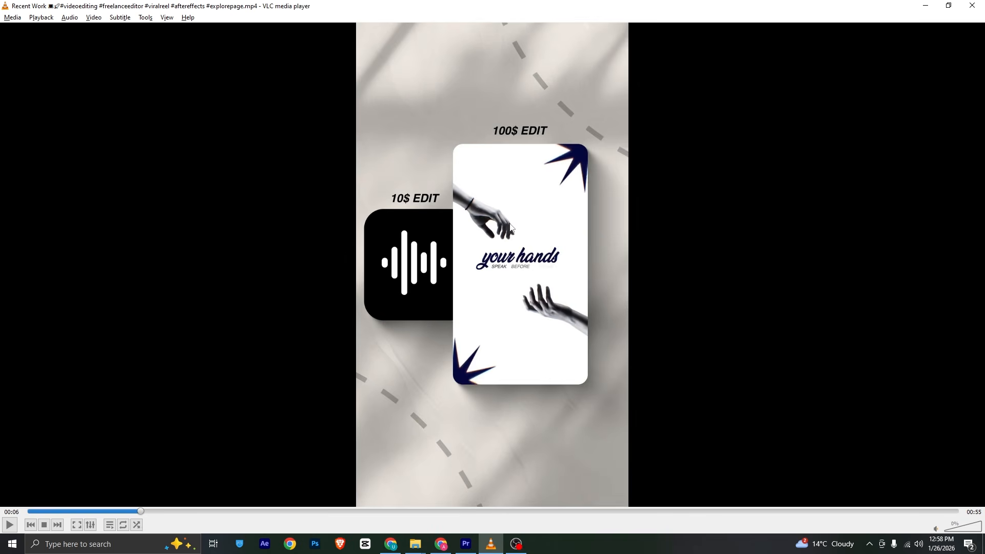
pyautogui.moveTo(134, 511); pyautogui.dragTo(173, 536)
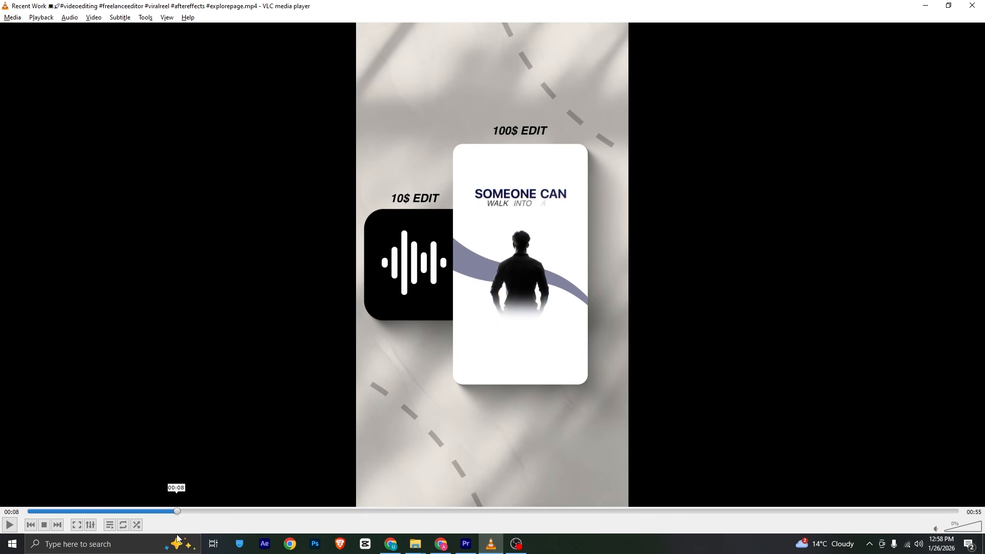
pyautogui.click(391, 543)
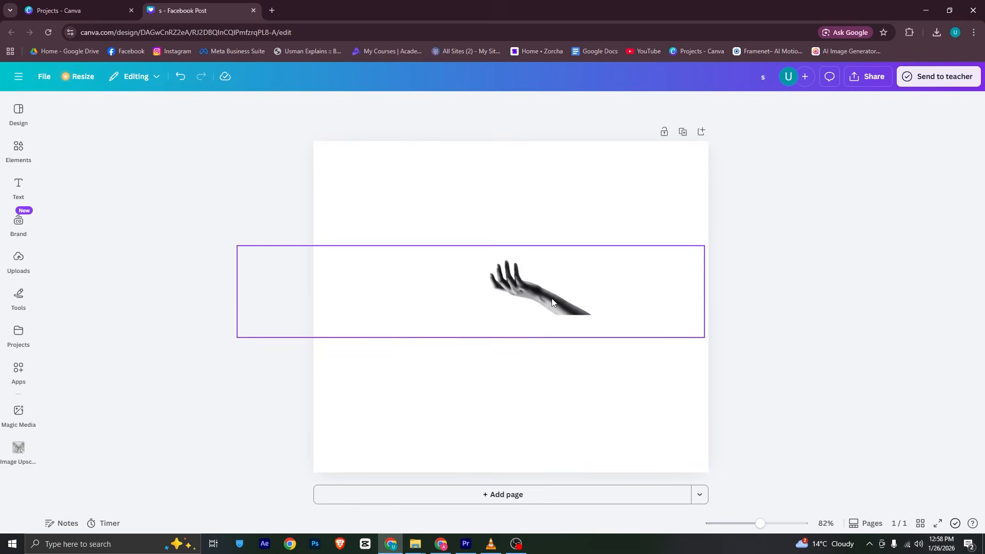
pyautogui.click(552, 302)
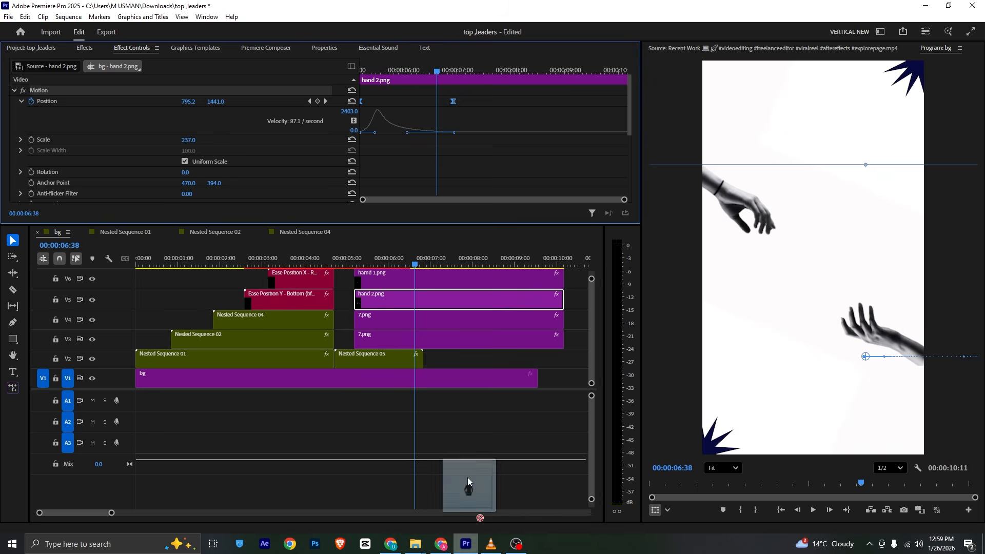
pyautogui.moveTo(467, 477); pyautogui.dragTo(481, 358)
# Step: Split both hand clips and both 7.png clips at 00:00:07:29 and delete the portions after the cut
pyautogui.moveTo(421, 265); pyautogui.dragTo(451, 264)
pyautogui.press('c')
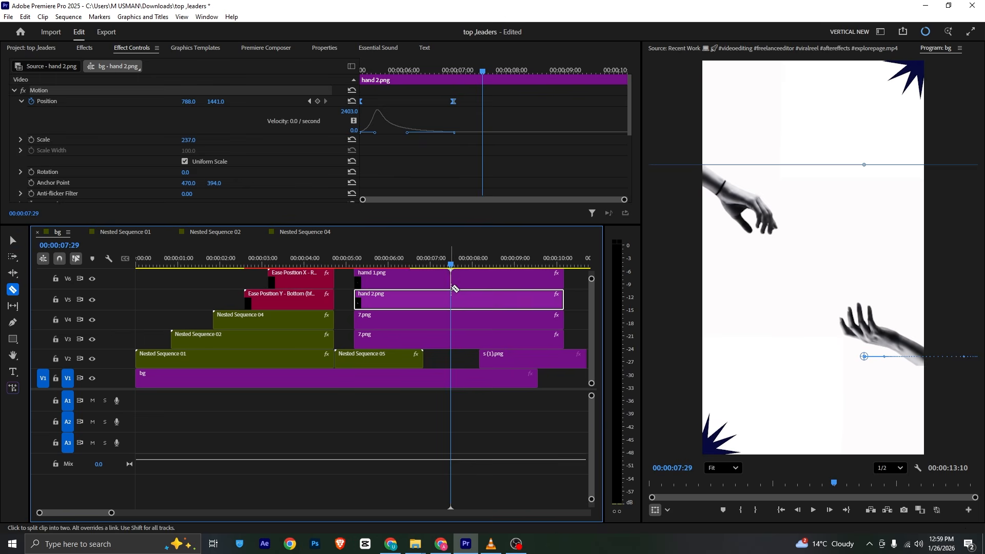
pyautogui.click(452, 279)
pyautogui.click(452, 299)
pyautogui.click(451, 319)
pyautogui.click(452, 339)
pyautogui.press('v')
pyautogui.click(464, 341)
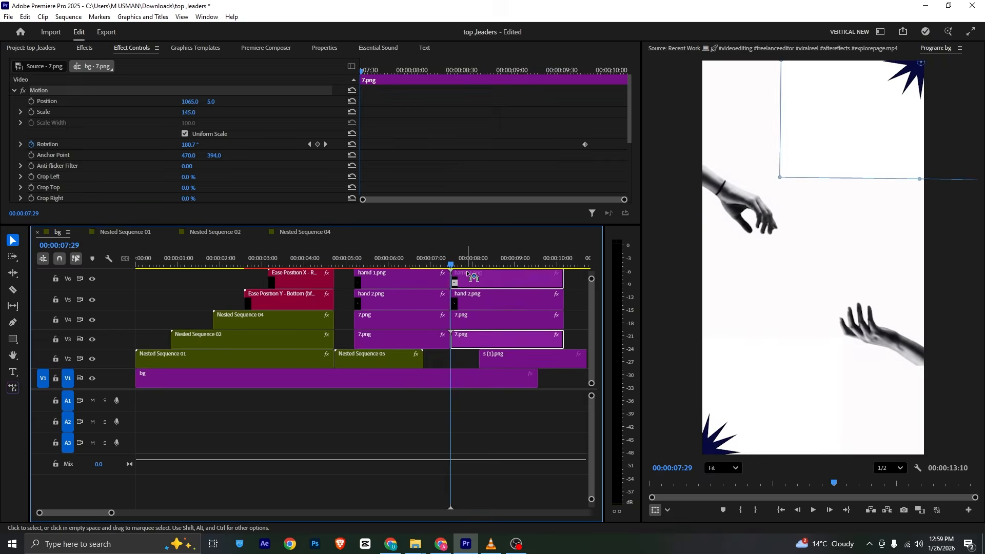
pyautogui.keyDown('shift'); pyautogui.click(472, 299); pyautogui.keyUp('shift')
pyautogui.keyDown('shift'); pyautogui.click(472, 319); pyautogui.keyUp('shift')
pyautogui.press('Delete')
# Step: Start s (1).png at 00:00:07:29 with scale 233 and horizontal position 542, and stack s (2).png on V3 above it
pyautogui.moveTo(500, 352); pyautogui.dragTo(473, 354)
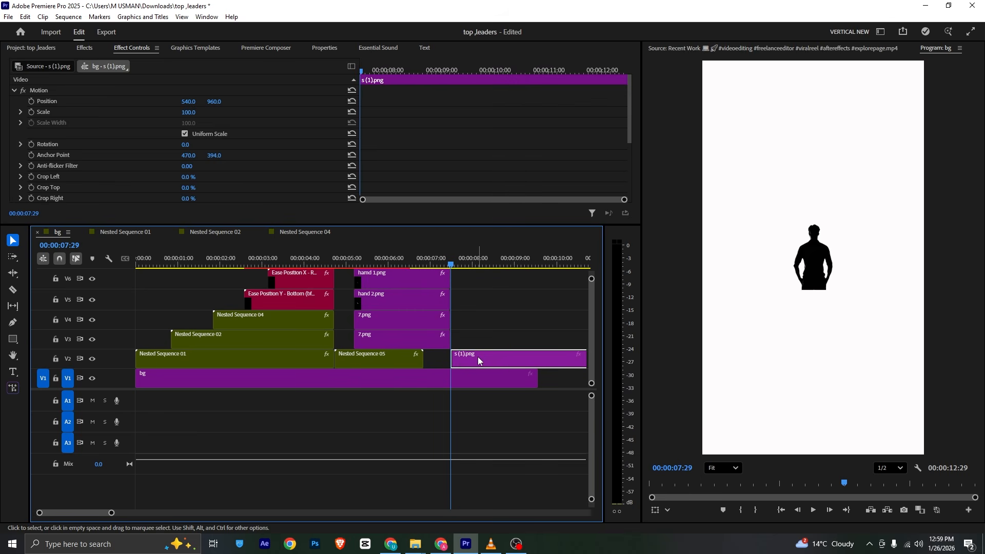
pyautogui.moveTo(191, 113); pyautogui.dragTo(454, 340)
pyautogui.hotkey('alt', 'Tab')
pyautogui.hotkey('alt', 'Tab')
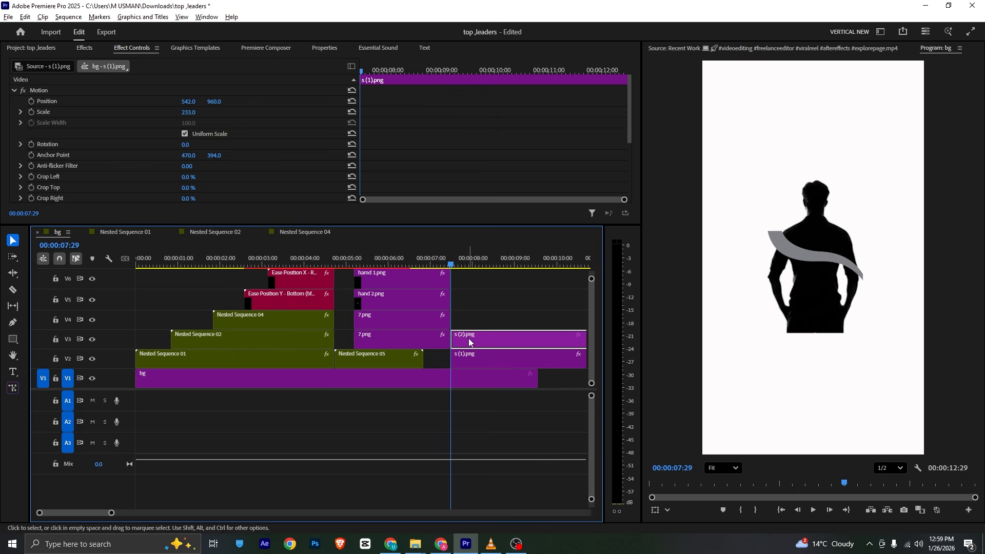
# Step: Match the s (2).png ribbon to the reference with scale 291, rotation 8° and horizontal position 433, and place it beneath s (1).png
pyautogui.moveTo(189, 114); pyautogui.dragTo(300, 114)
pyautogui.hotkey('alt', 'Tab')
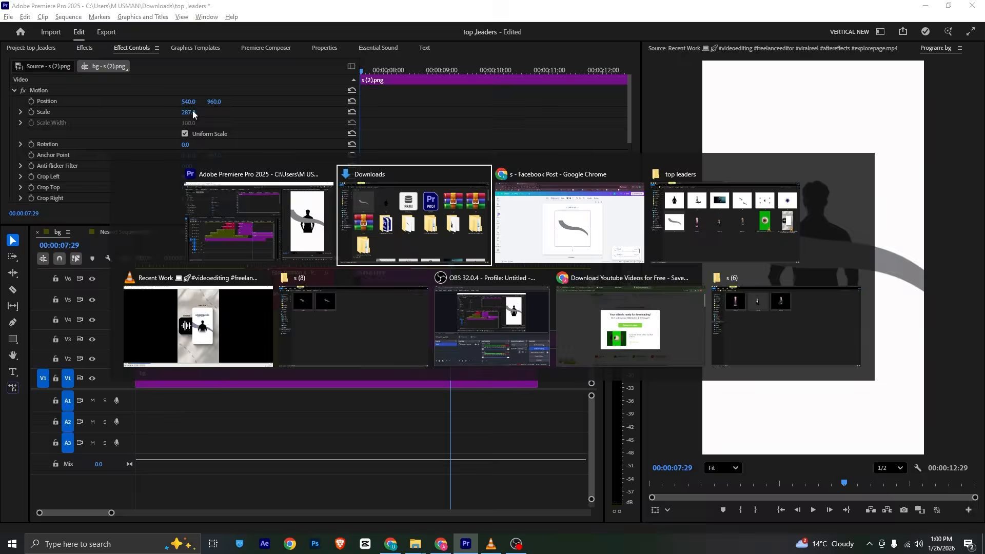
pyautogui.click(487, 544)
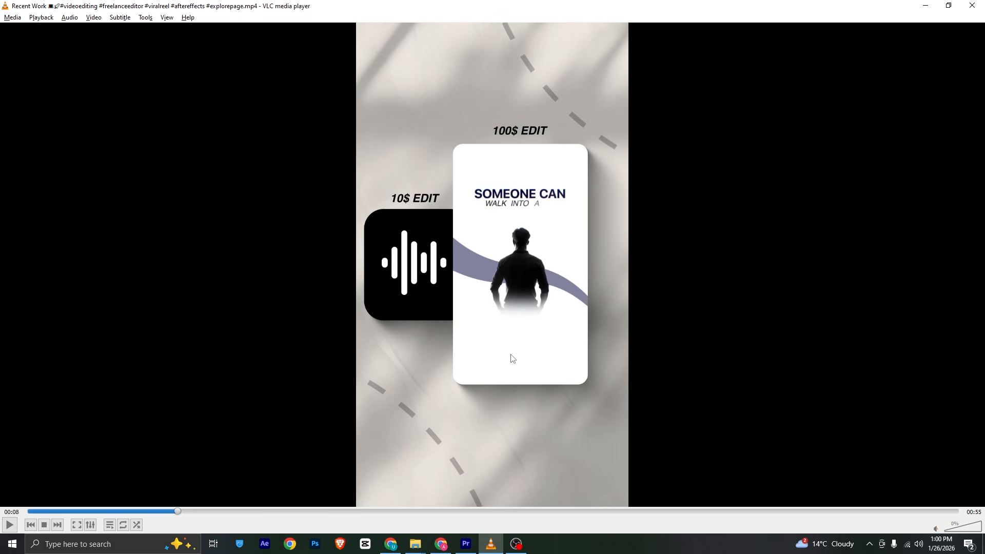
pyautogui.click(473, 551)
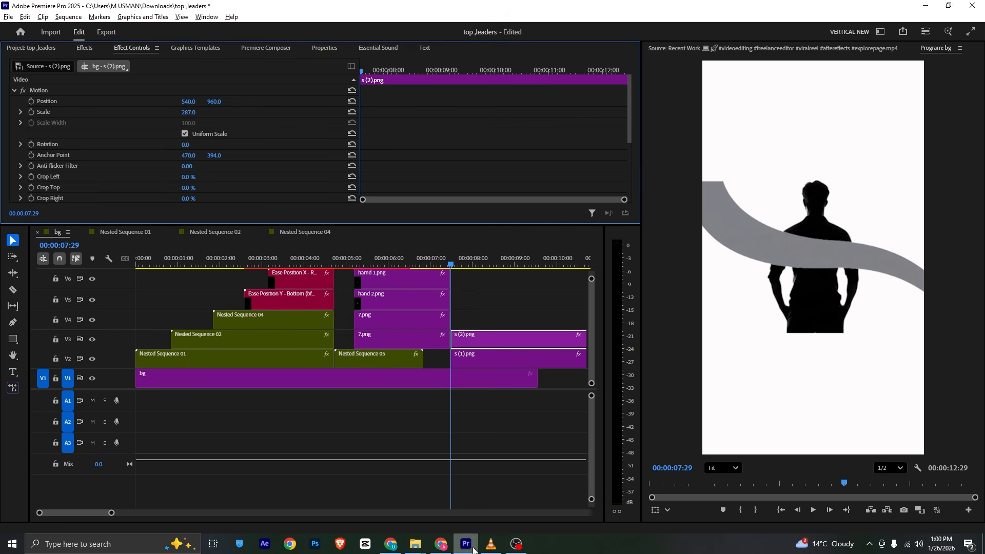
pyautogui.moveTo(185, 146); pyautogui.dragTo(190, 146)
pyautogui.moveTo(189, 113); pyautogui.dragTo(135, 103)
pyautogui.moveTo(501, 363); pyautogui.dragTo(485, 333)
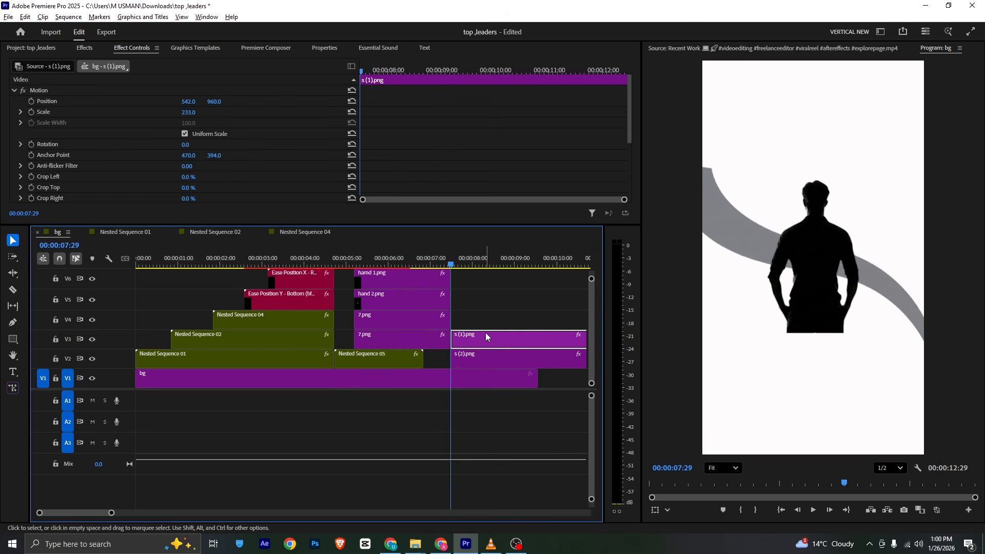
# Step: Find the Tint effect and apply it to the s (2).png ribbon clip
pyautogui.click(84, 48)
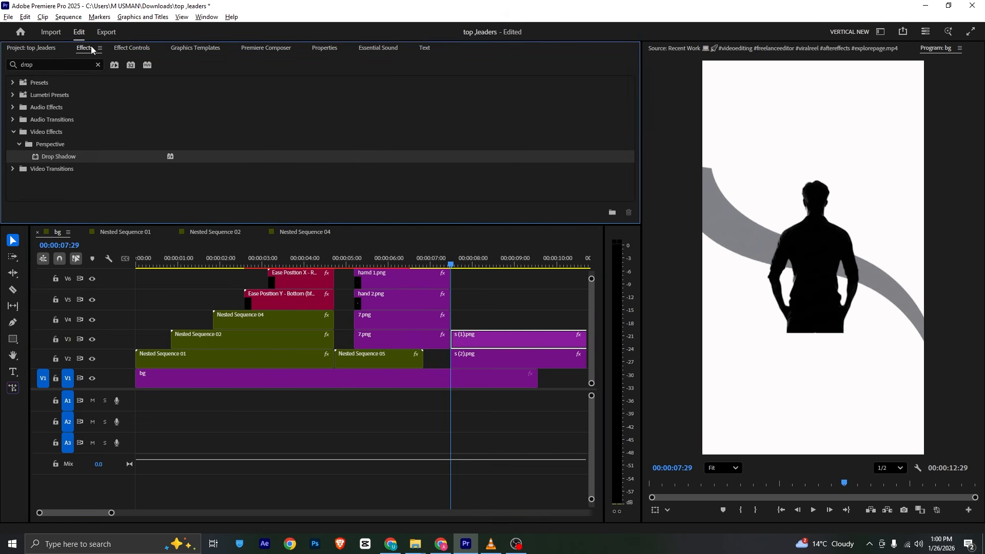
pyautogui.doubleClick(56, 66)
pyautogui.write('tinm')
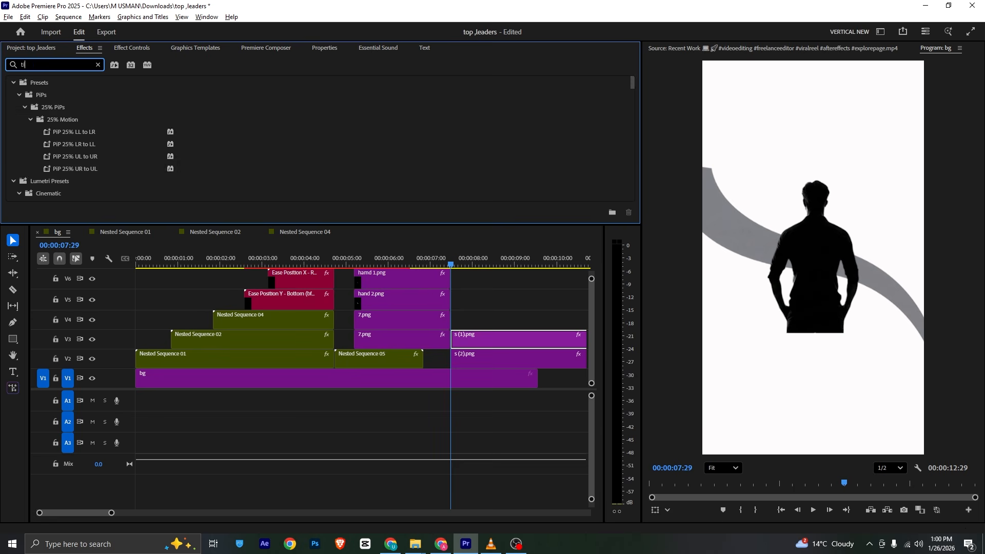
pyautogui.press('BackSpace')
pyautogui.write('t')
pyautogui.moveTo(46, 157); pyautogui.dragTo(494, 359)
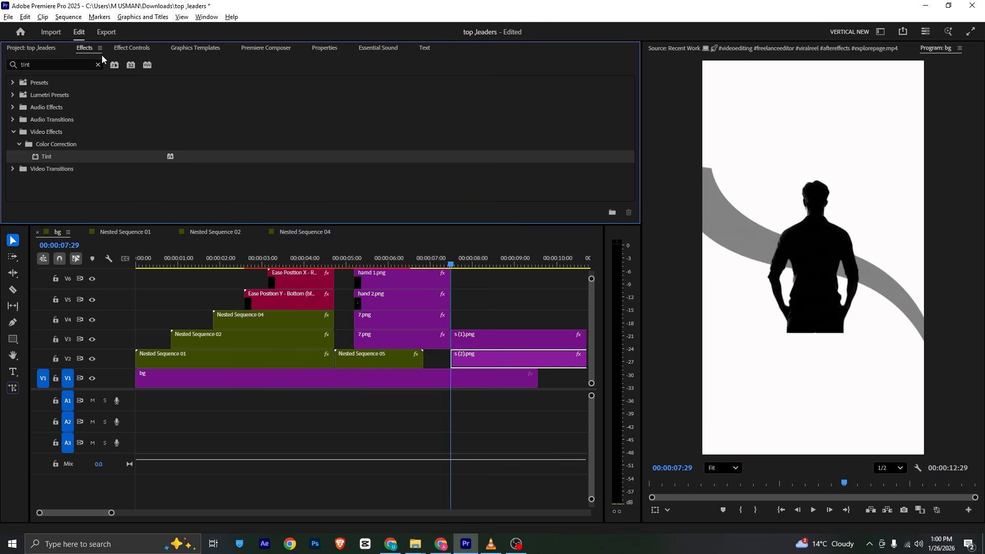
# Step: Set the Tint's Map White To colour on s (2).png by sampling the ribbon in the reference video at 00:00:09:08
pyautogui.click(746, 48)
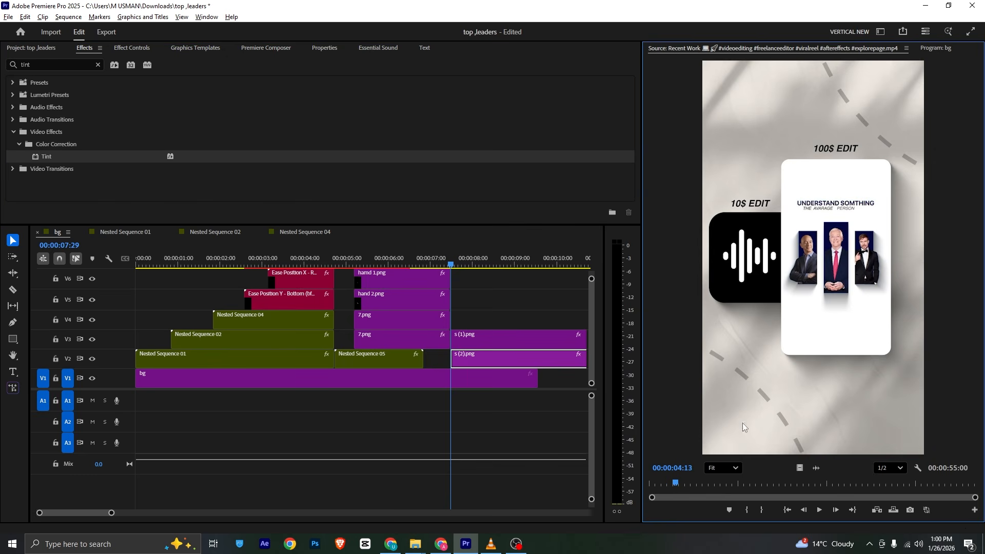
pyautogui.click(705, 484)
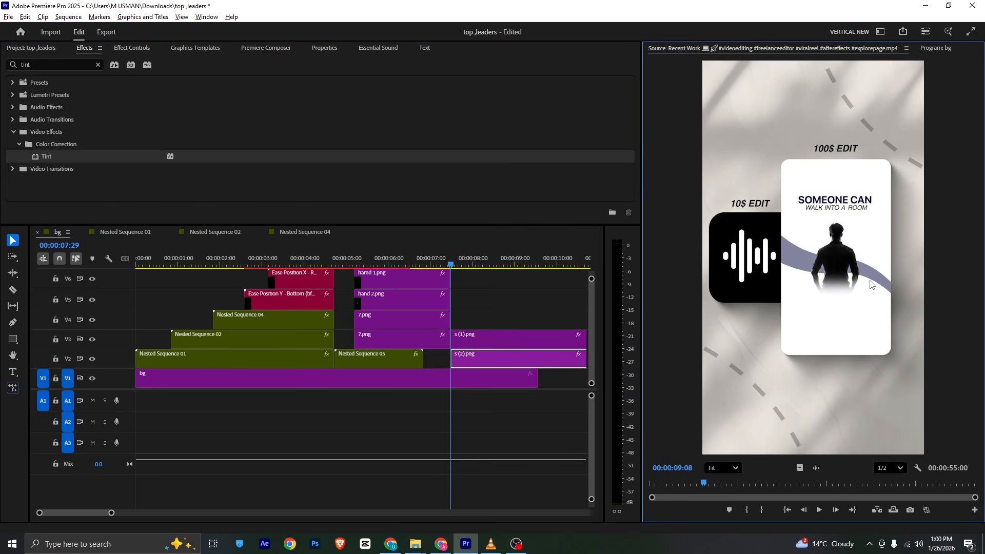
pyautogui.click(333, 48)
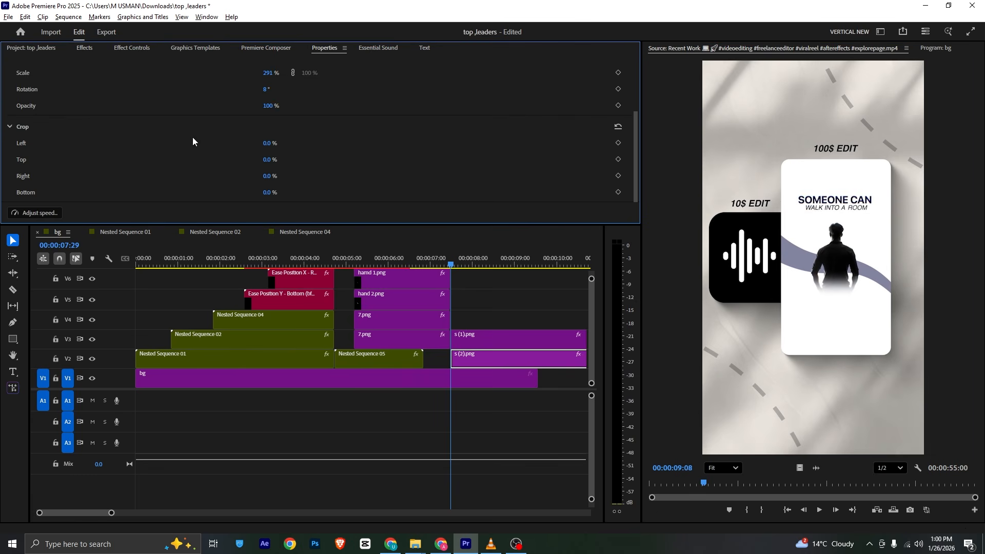
pyautogui.click(113, 50)
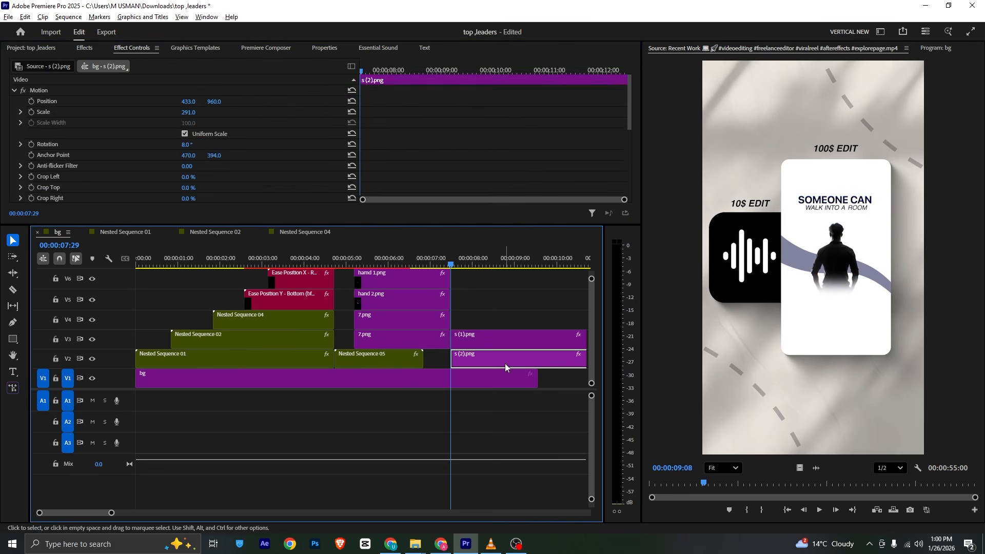
pyautogui.scroll(-4, 279, 138)
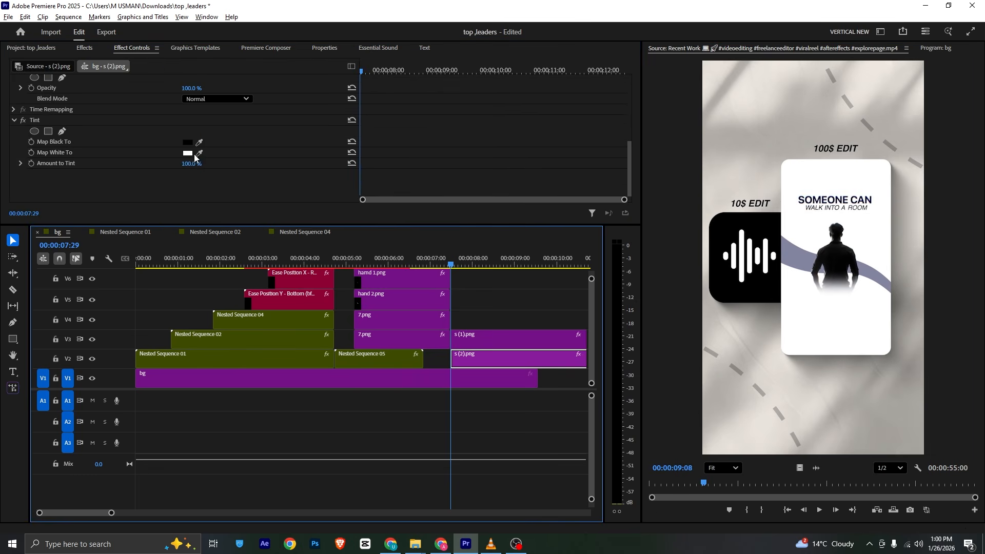
pyautogui.click(199, 152)
pyautogui.click(807, 253)
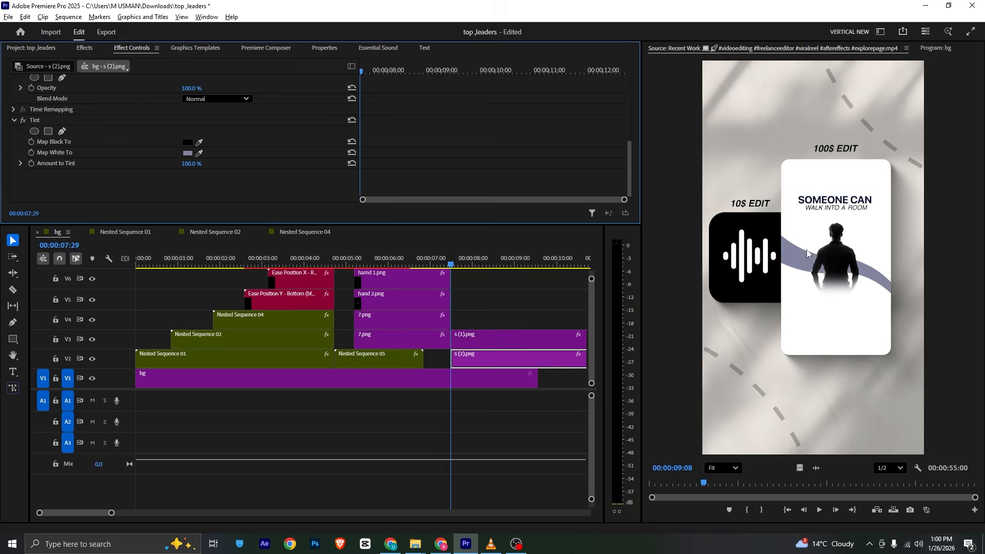
pyautogui.click(924, 48)
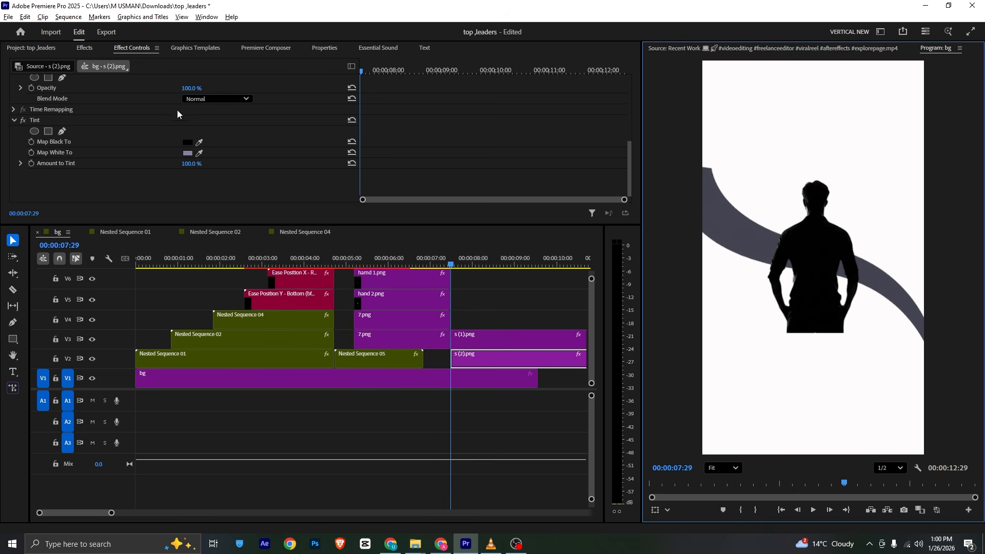
# Step: Lower s (2).png's opacity to 93% and review how the ribbon enters in the reference reel around 00:08
pyautogui.scroll(1, 177, 110)
pyautogui.moveTo(190, 108); pyautogui.dragTo(181, 109)
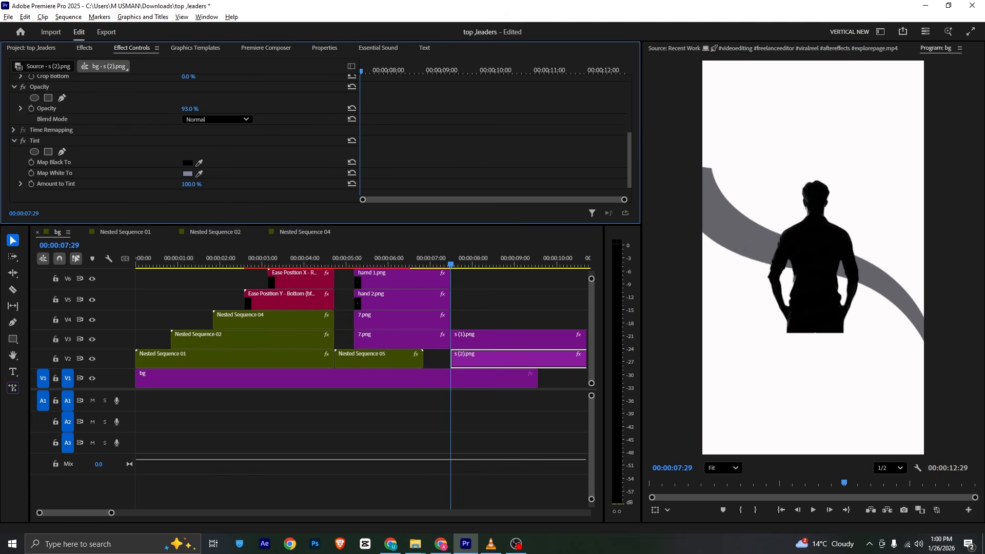
pyautogui.click(491, 543)
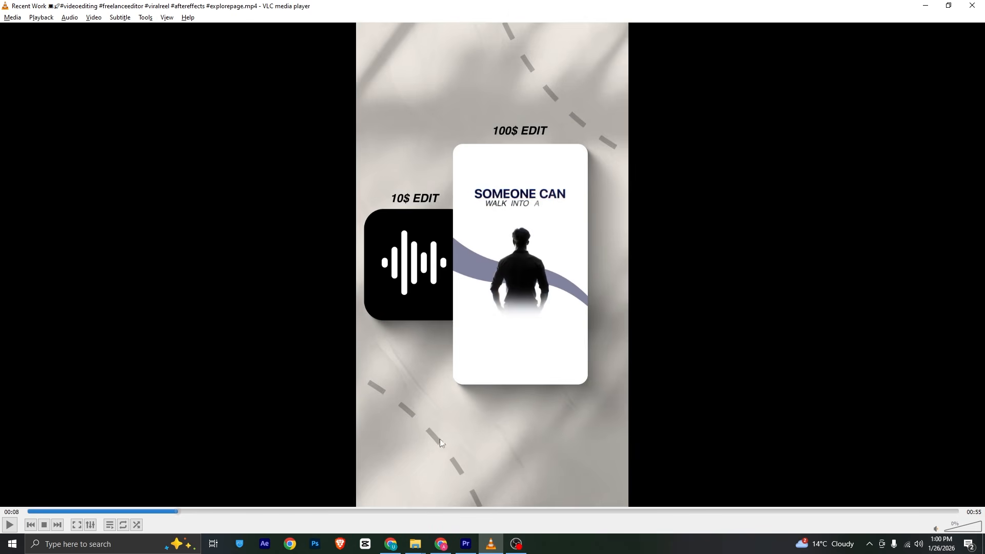
pyautogui.moveTo(175, 510)
pyautogui.mouseDown()
pyautogui.moveTo(160, 513)
pyautogui.moveTo(182, 512)
pyautogui.moveTo(165, 521)
pyautogui.mouseUp()
pyautogui.press('space')
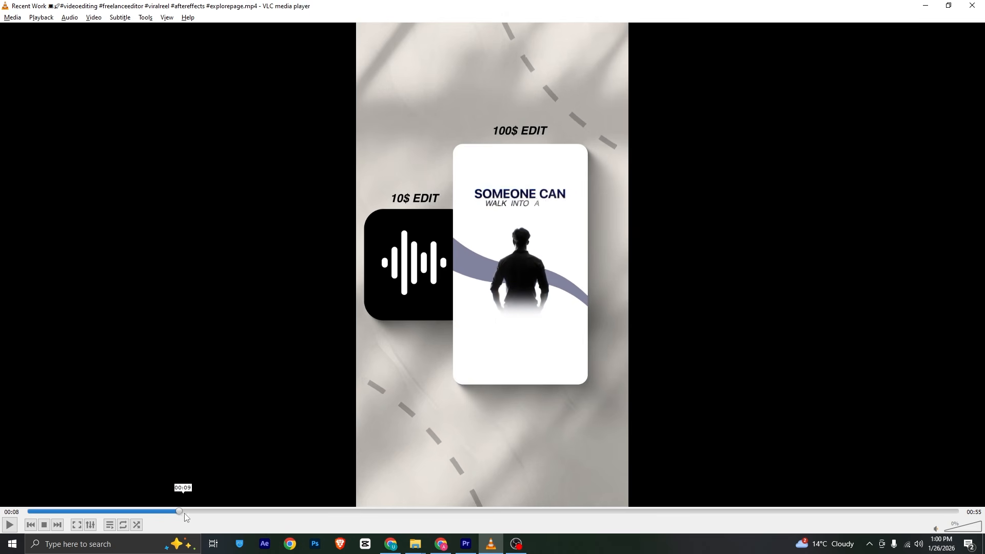
pyautogui.click(466, 544)
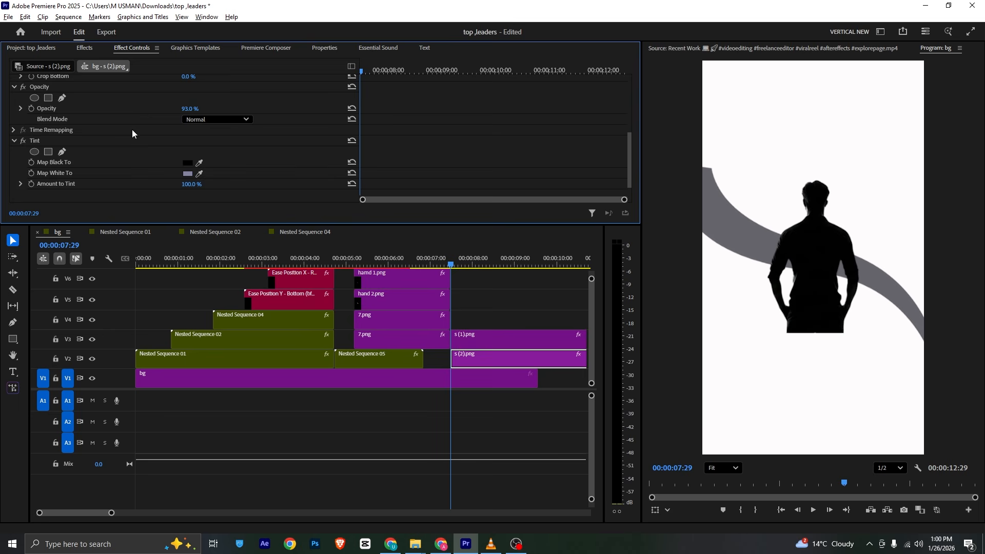
# Step: Draw a four-point opacity mask on s (2).png that encloses the whole ribbon beyond both frame edges
pyautogui.scroll(2, 132, 130)
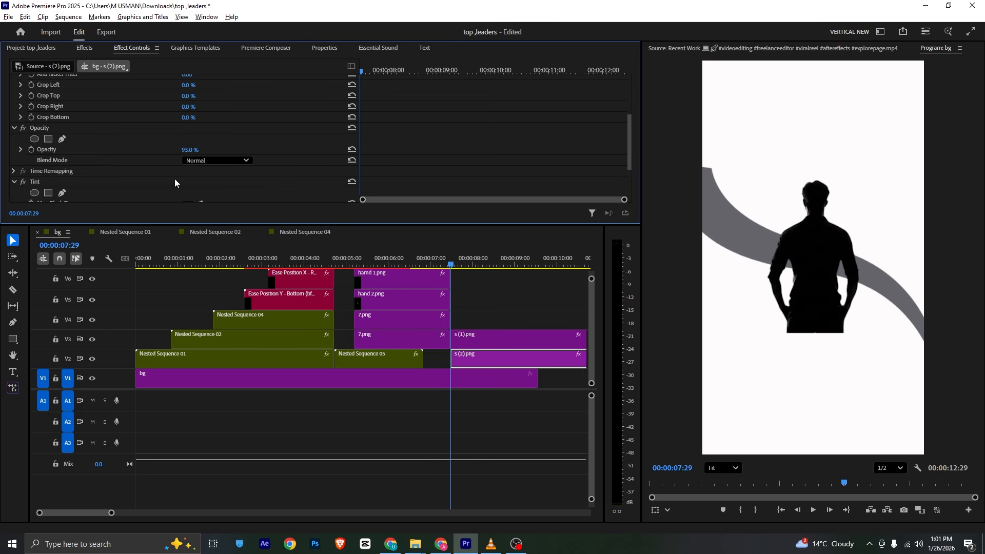
pyautogui.scroll(3, 61, 154)
pyautogui.scroll(-2, 75, 161)
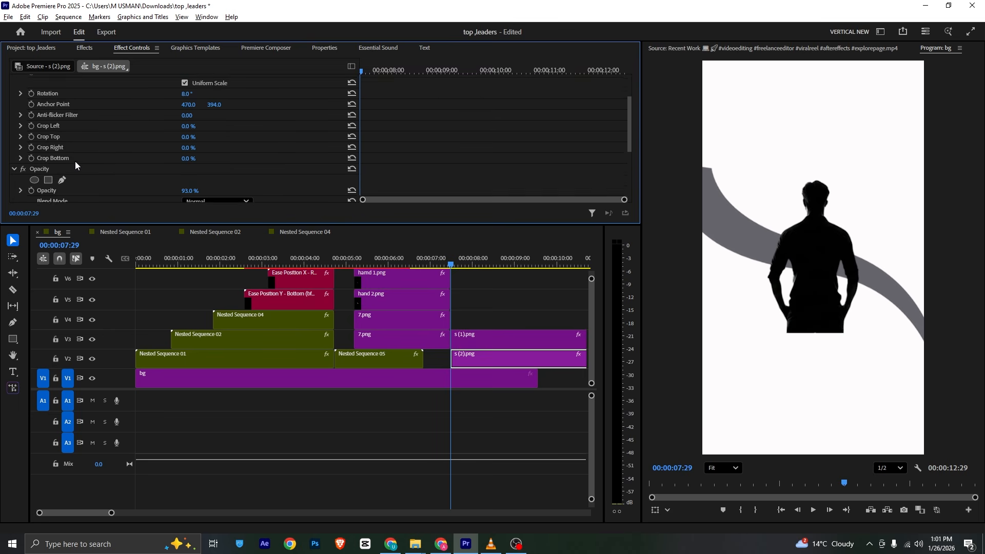
pyautogui.scroll(4, 62, 152)
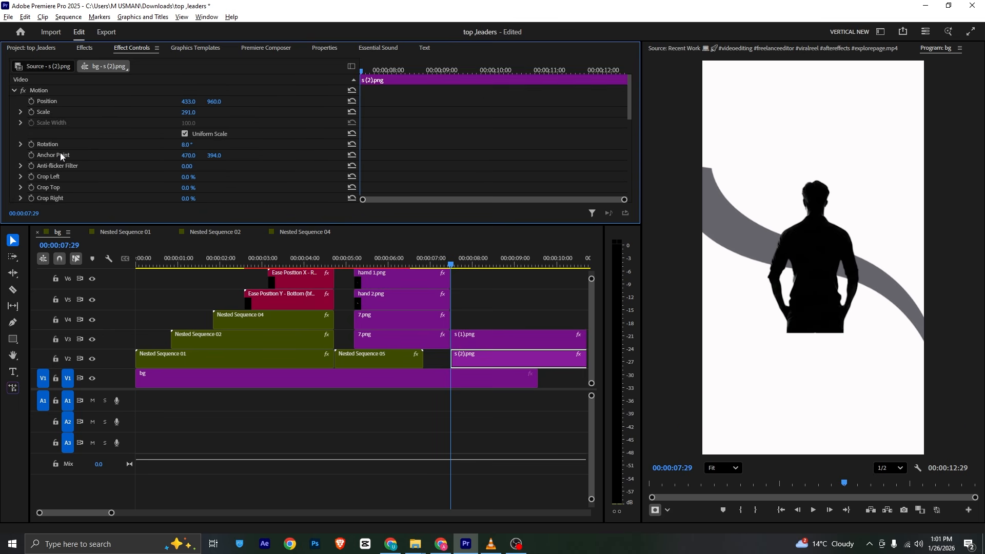
pyautogui.click(678, 159)
pyautogui.click(959, 159)
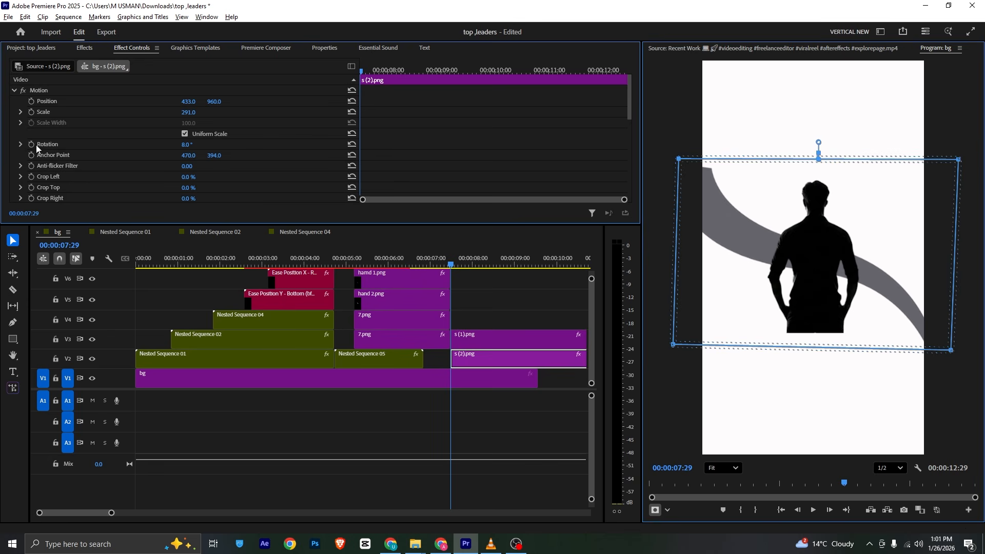
# Step: Keyframe the mask path on s (2).png with the full ribbon enclosed, moving that keyframe to 00:00:08:33 and returning to the clip's start
pyautogui.scroll(-5, 36, 145)
pyautogui.click(39, 128)
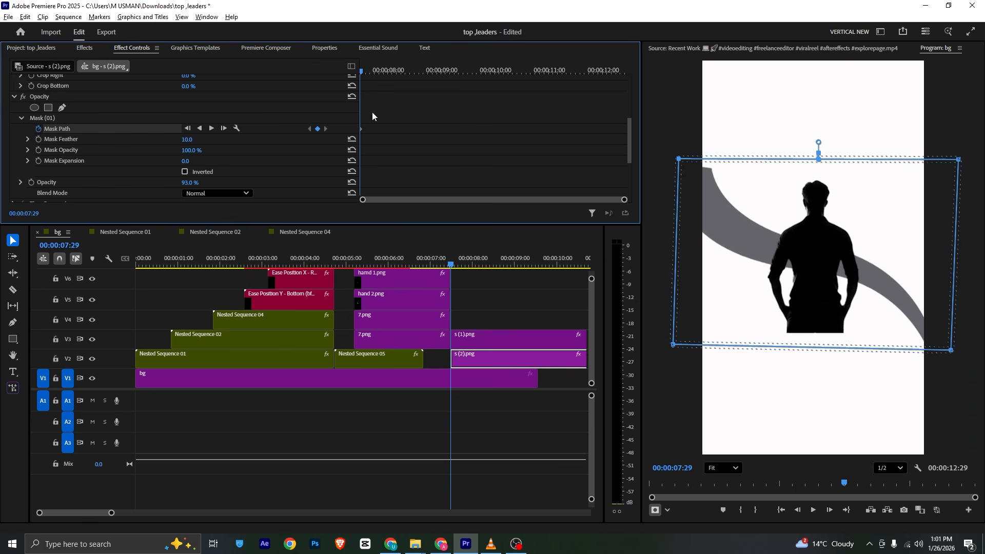
pyautogui.click(417, 70)
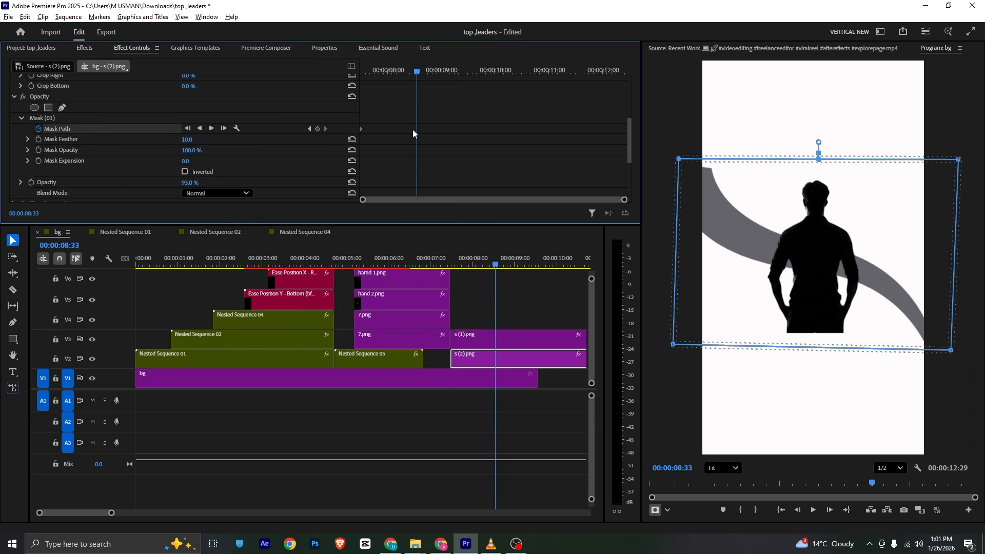
pyautogui.moveTo(362, 129); pyautogui.dragTo(419, 133)
pyautogui.moveTo(421, 70); pyautogui.dragTo(326, 87)
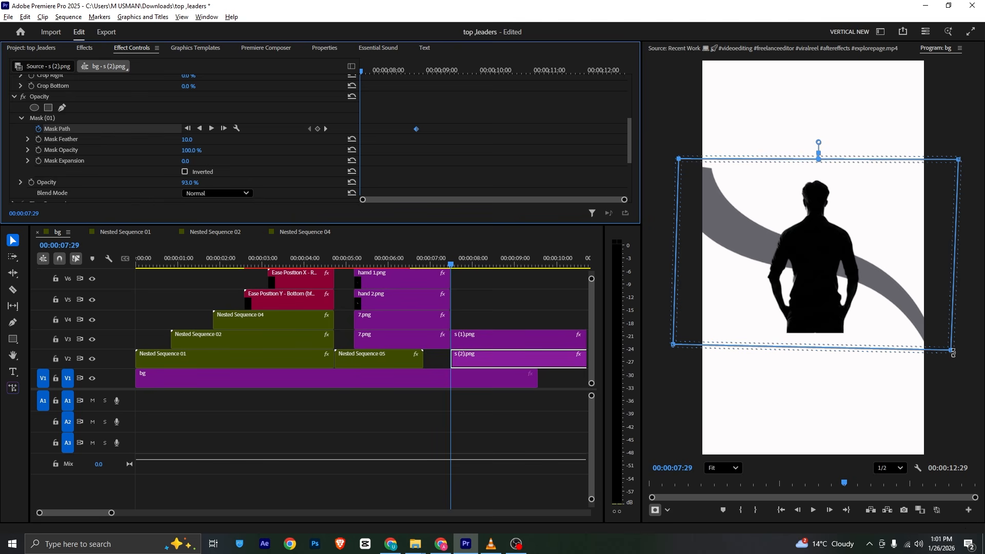
# Step: Collapse the ribbon mask beyond the frame's left edge at 00:00:07:29, set its feather to 0, and preview the wipe
pyautogui.moveTo(953, 353); pyautogui.dragTo(815, 318)
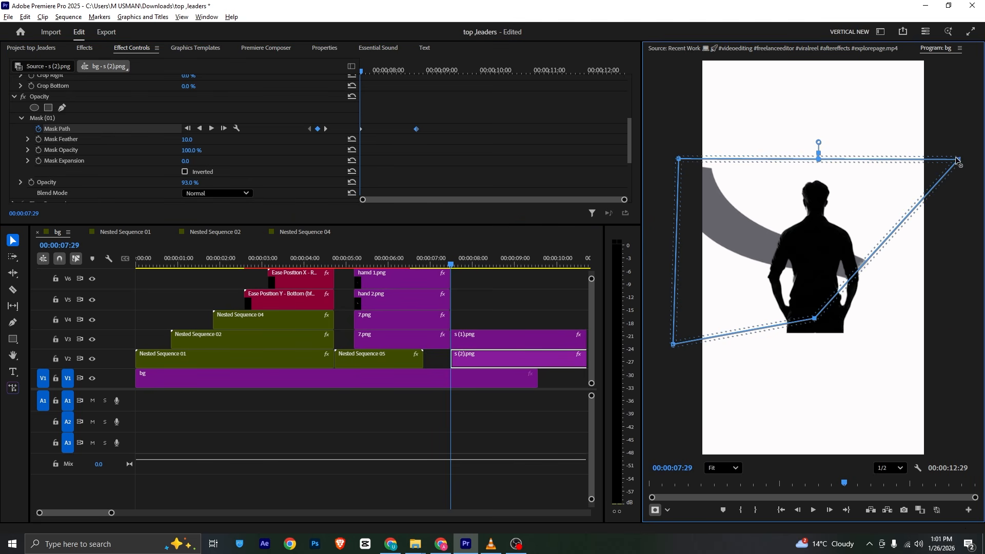
pyautogui.moveTo(957, 160); pyautogui.dragTo(757, 160)
pyautogui.moveTo(815, 319); pyautogui.dragTo(689, 155)
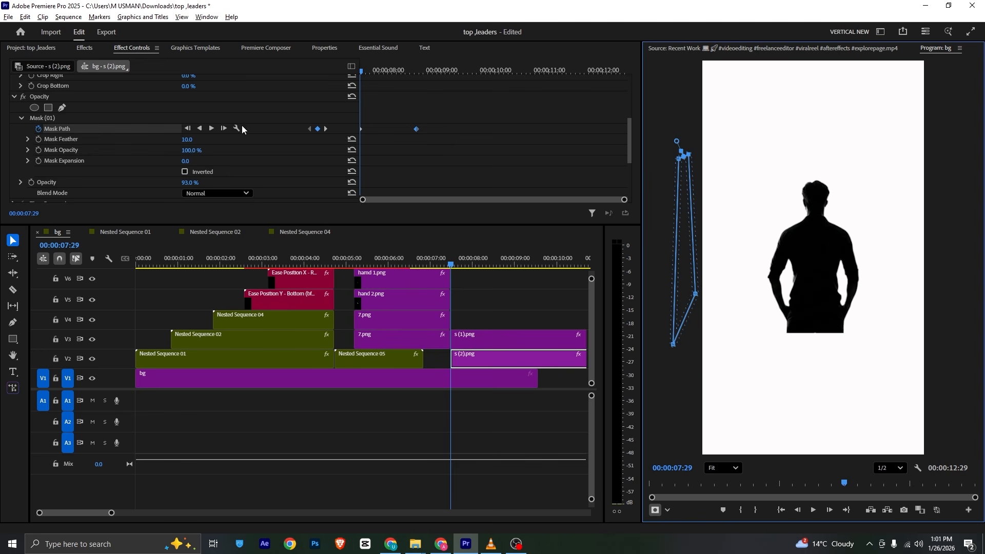
pyautogui.moveTo(194, 142); pyautogui.dragTo(185, 143)
pyautogui.press('space')
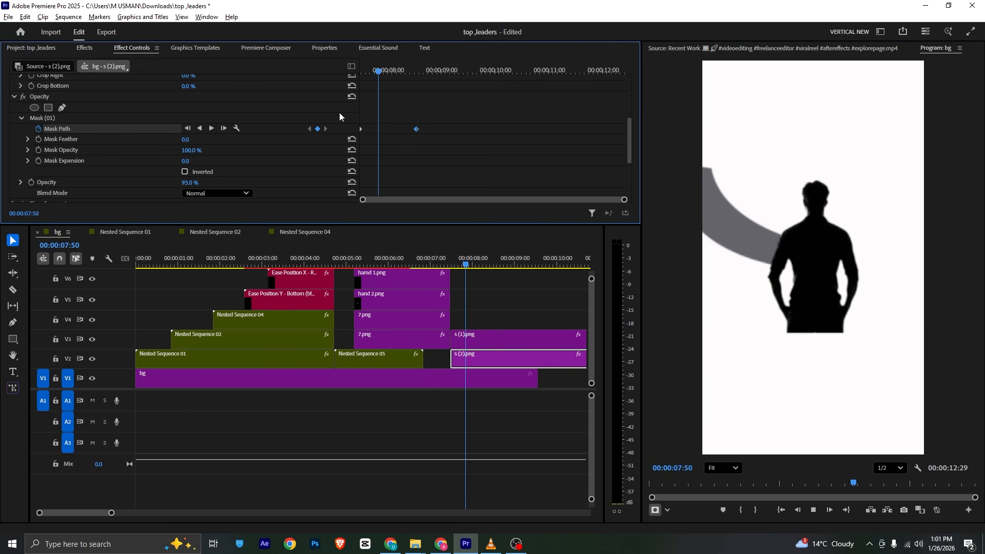
pyautogui.press('space')
# Step: Slow the ribbon wipe by moving the ending mask path keyframe to just past 00:00:09:10, and preview it
pyautogui.moveTo(413, 132); pyautogui.dragTo(507, 133)
pyautogui.moveTo(400, 72); pyautogui.dragTo(458, 141)
pyautogui.press('space')
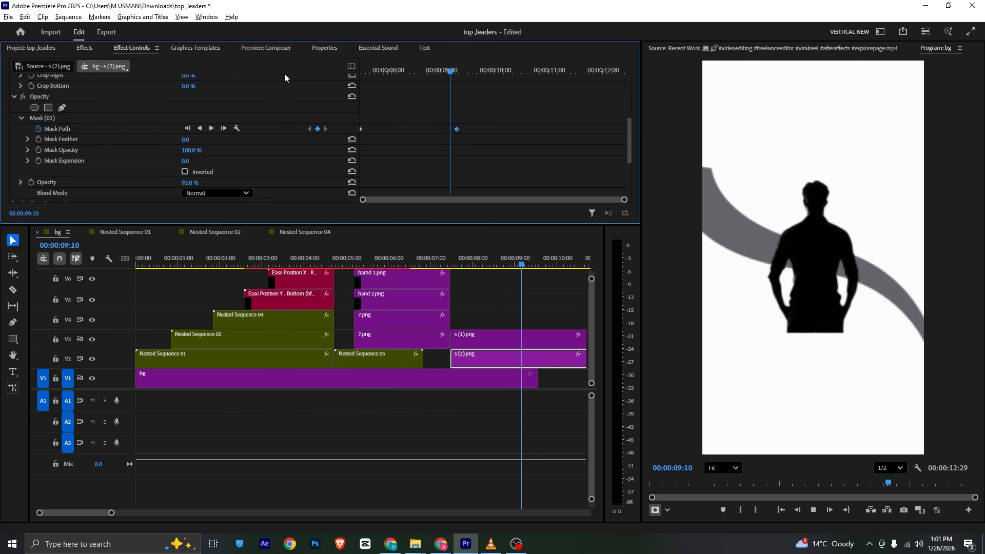
pyautogui.press('space')
# Step: Draw a four-point opacity mask around the man's silhouette on s (1).png, raising and curving its upper edge above the head
pyautogui.click(513, 340)
pyautogui.scroll(-5, 94, 116)
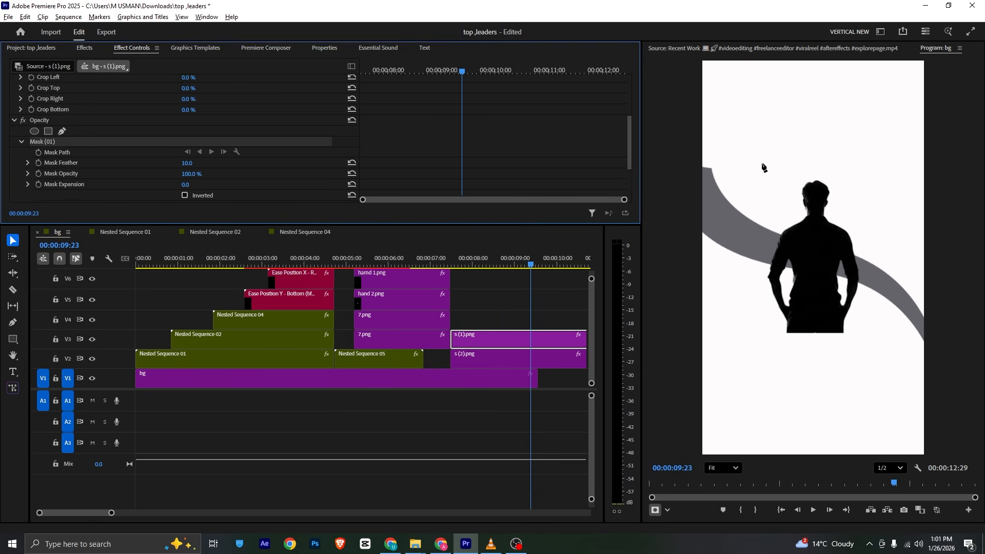
pyautogui.click(741, 174)
pyautogui.click(881, 178)
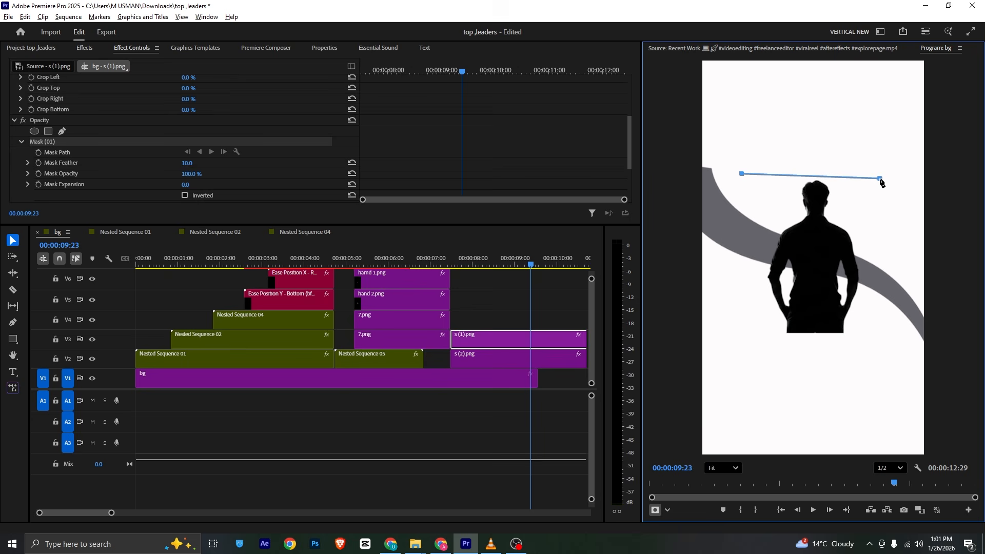
pyautogui.click(888, 332)
pyautogui.click(743, 336)
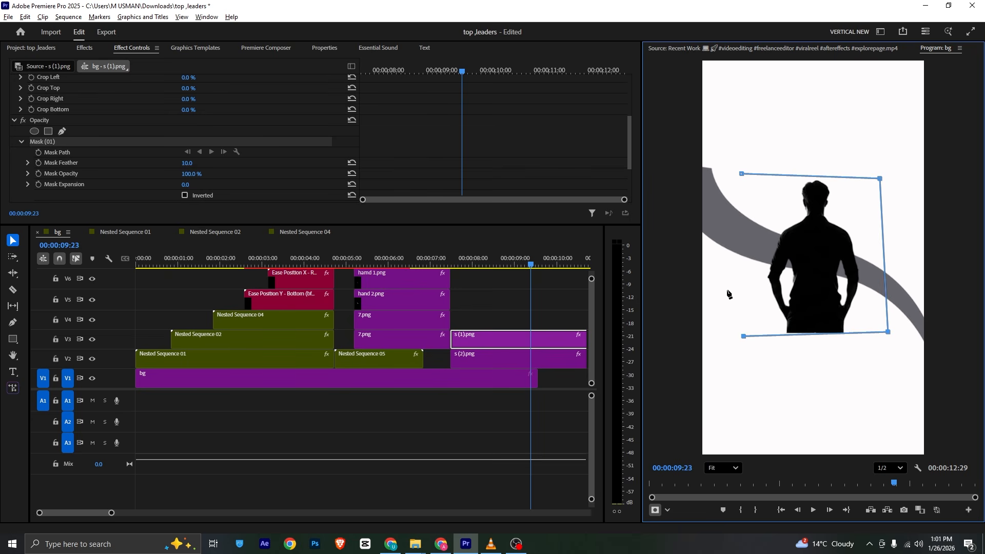
pyautogui.click(741, 174)
pyautogui.moveTo(880, 178); pyautogui.dragTo(879, 139)
pyautogui.moveTo(741, 174); pyautogui.dragTo(725, 119)
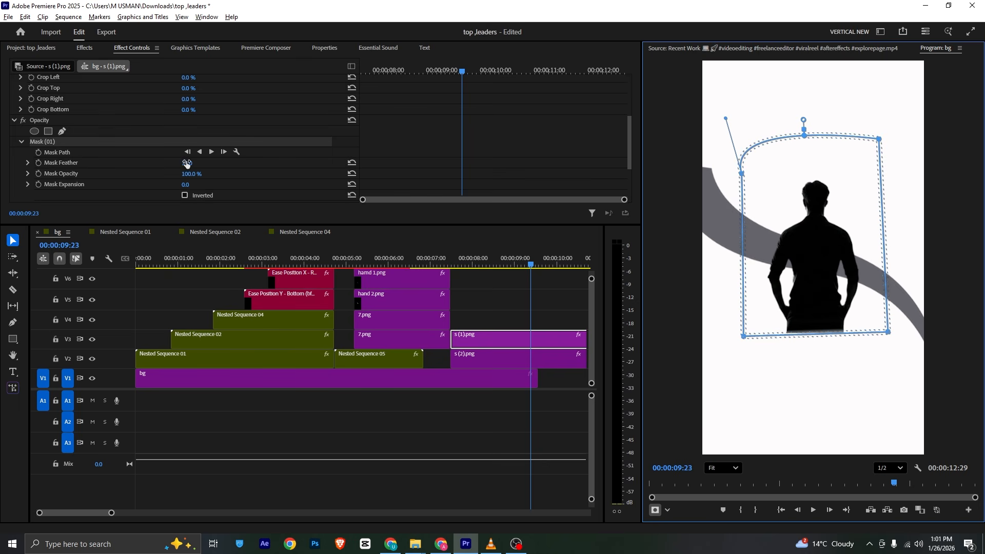
# Step: Set the silhouette mask's feather to 99 and raise its lower corners so the body fades out below the waist
pyautogui.moveTo(186, 163)
pyautogui.mouseDown()
pyautogui.moveTo(202, 165)
pyautogui.moveTo(181, 170)
pyautogui.mouseUp()
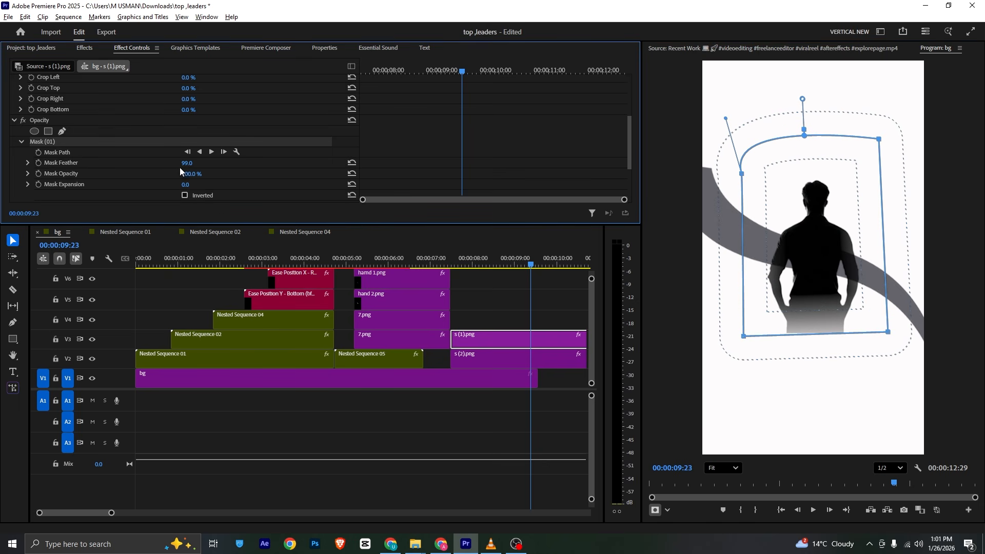
pyautogui.moveTo(743, 336); pyautogui.dragTo(737, 307)
pyautogui.moveTo(888, 334); pyautogui.dragTo(889, 294)
pyautogui.moveTo(737, 298); pyautogui.dragTo(766, 294)
# Step: Animate s (1).png's position from lower in the frame at the clip's start up to 542, 960 at 00:00:09:23, and preview
pyautogui.scroll(5, 73, 137)
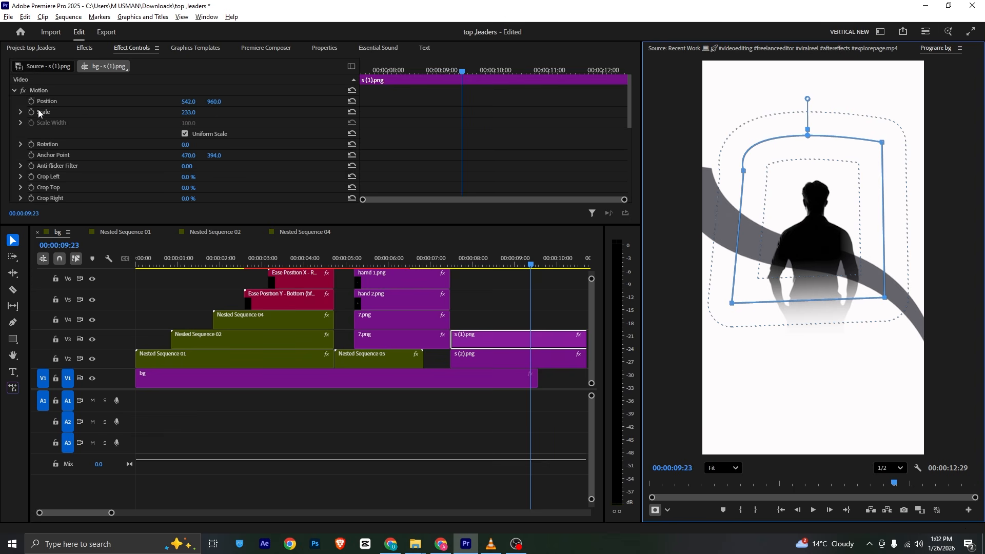
pyautogui.click(31, 102)
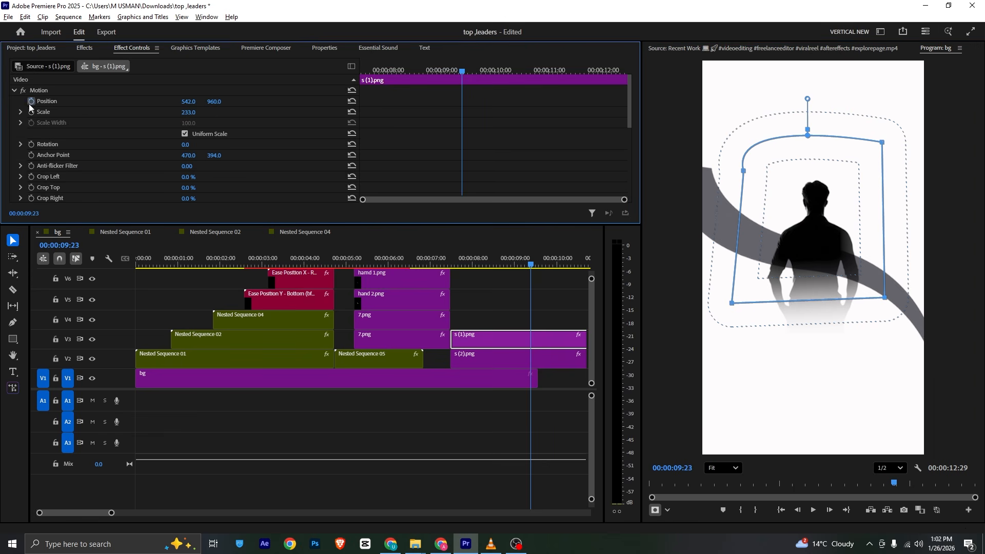
pyautogui.moveTo(436, 70); pyautogui.dragTo(352, 172)
pyautogui.press('space')
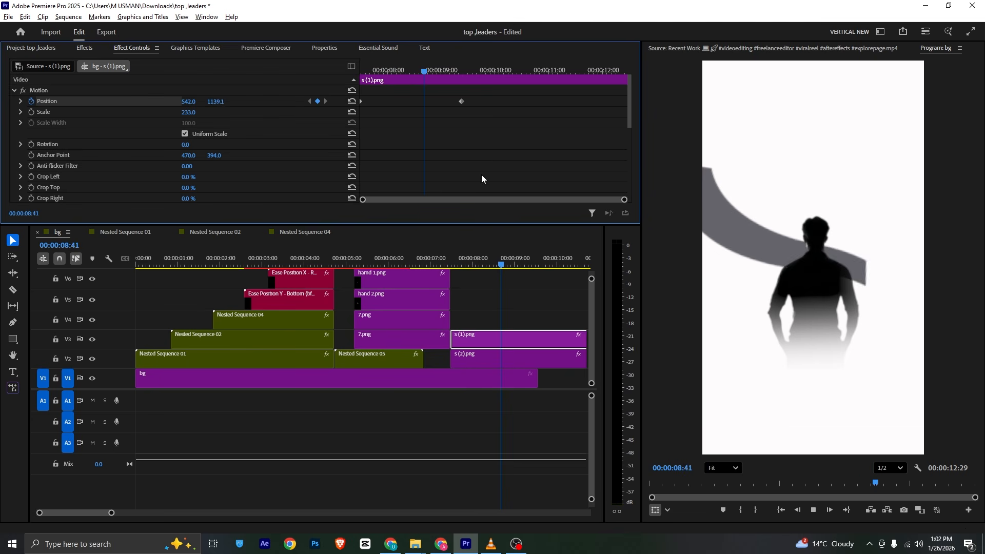
pyautogui.press('space')
# Step: Ease both position keyframes of s (1).png and shape the velocity curve for a fast start and slow finish
pyautogui.rightClick(464, 101)
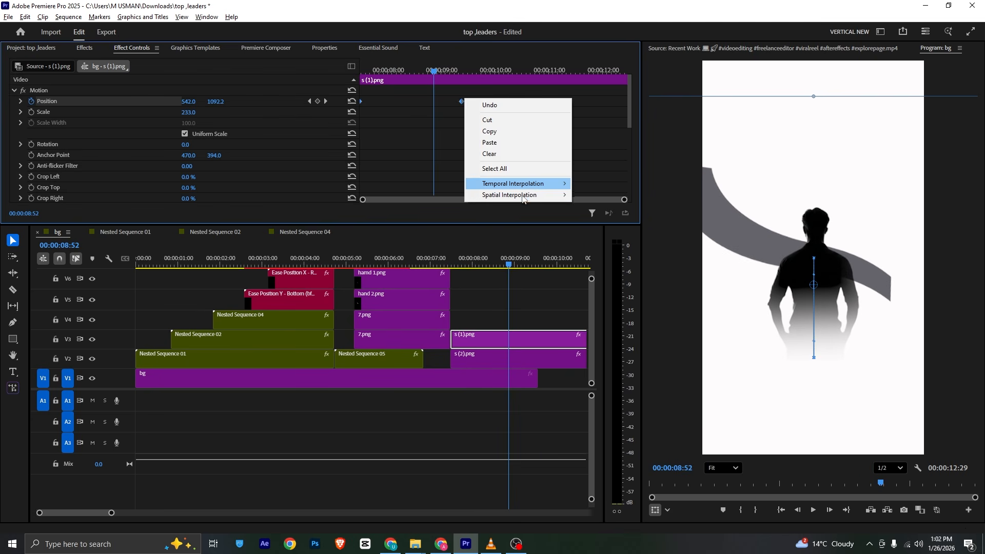
pyautogui.moveTo(509, 181)
pyautogui.click(606, 248)
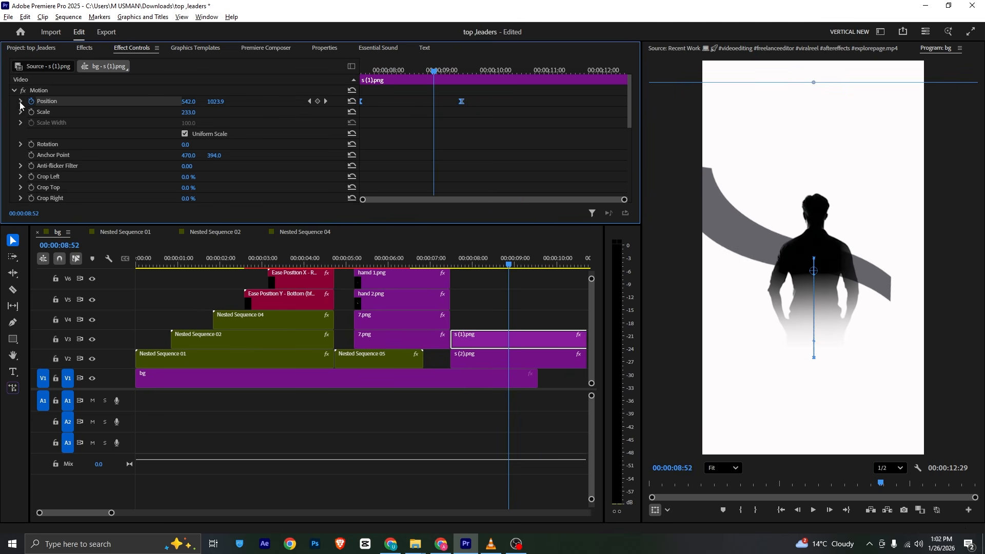
pyautogui.click(20, 102)
pyautogui.moveTo(380, 133)
pyautogui.mouseDown()
pyautogui.moveTo(411, 136)
pyautogui.moveTo(385, 143)
pyautogui.mouseUp()
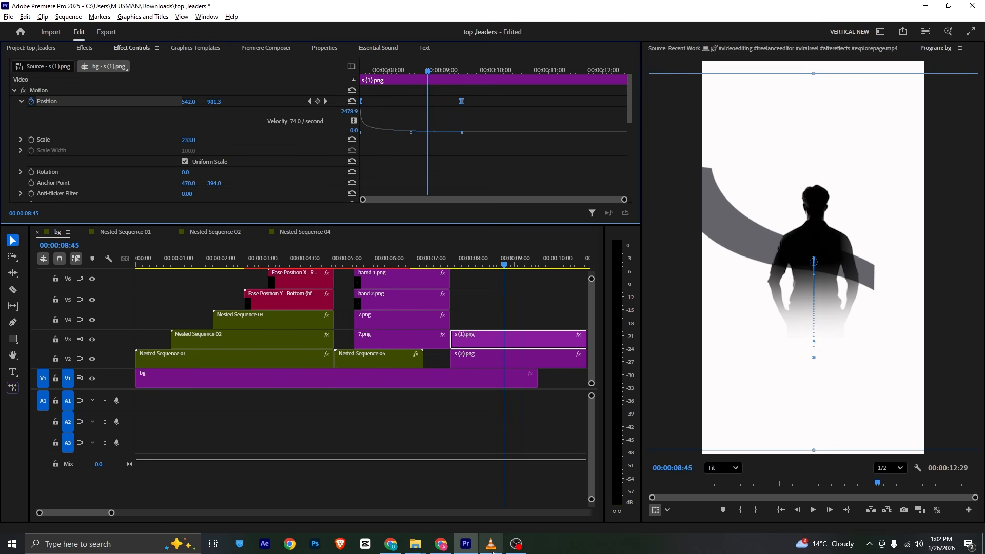
# Step: Check the reference reel around 00:10 in VLC, and in Premiere Pro duplicate the s (2).png ribbon clip onto V4
pyautogui.click(491, 543)
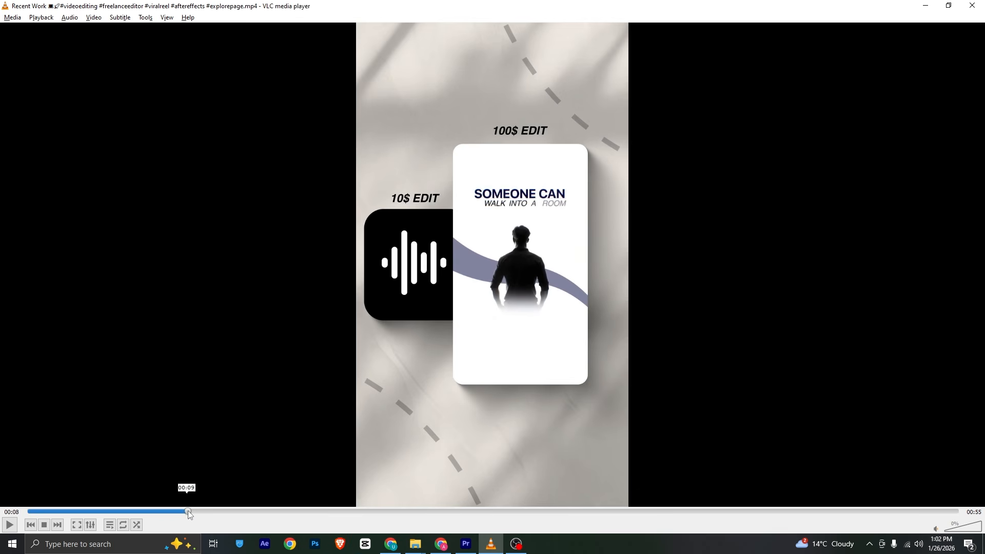
pyautogui.moveTo(187, 510); pyautogui.dragTo(202, 516)
pyautogui.click(466, 543)
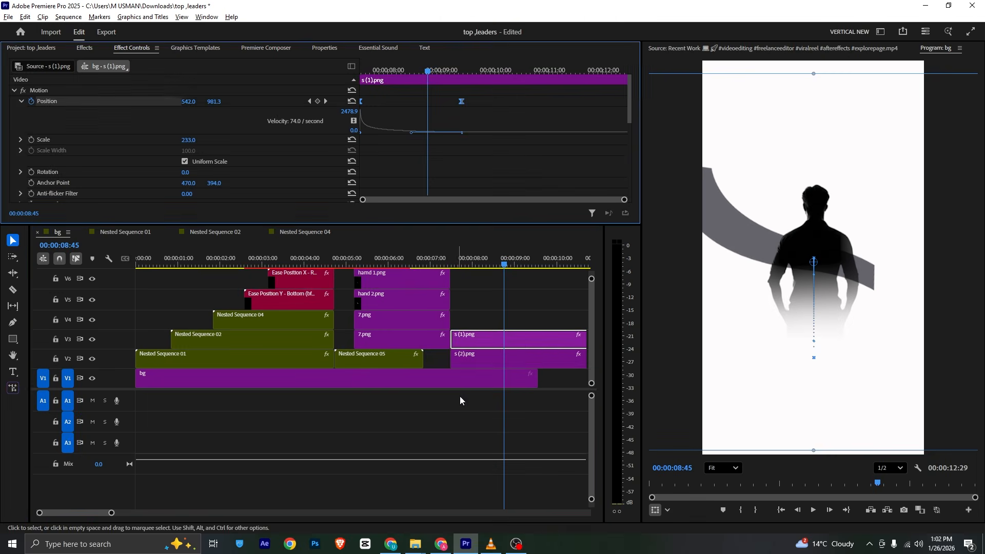
pyautogui.doubleClick(501, 359)
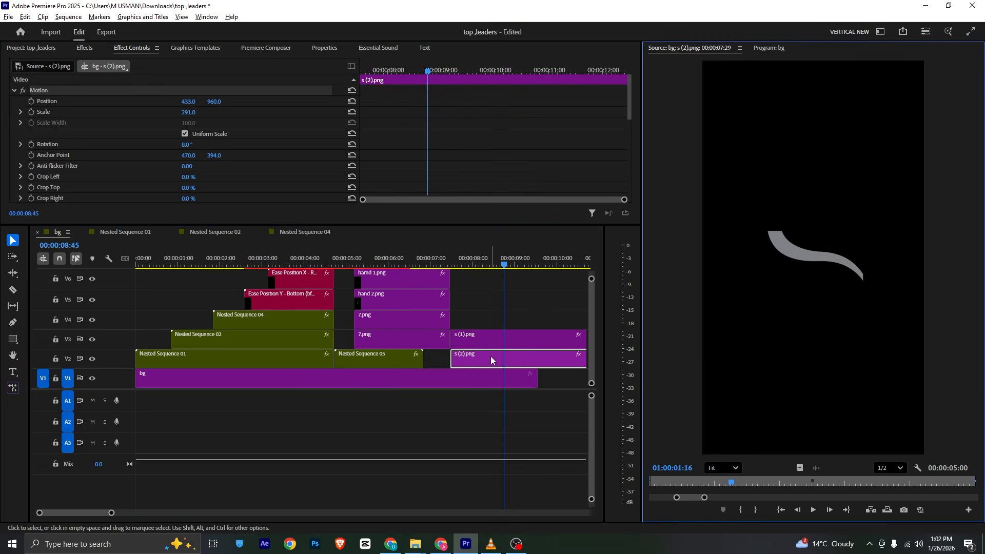
pyautogui.moveTo(484, 359); pyautogui.dragTo(532, 331)
# Step: Split s (1).png and the V2 s (2).png clip at 00:00:08:45 and delete the portions after the cut
pyautogui.press('c')
pyautogui.click(505, 340)
pyautogui.click(505, 359)
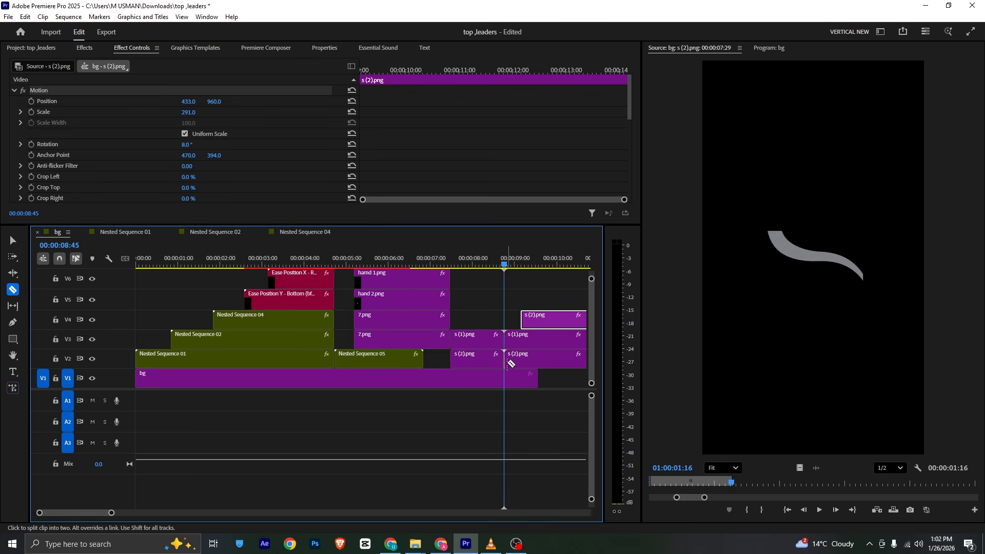
pyautogui.press('v')
pyautogui.click(517, 345)
pyautogui.keyDown('shift'); pyautogui.click(519, 354); pyautogui.keyUp('shift')
pyautogui.press('Delete')
# Step: Extend the bg clip past the duplicated ribbon and move that ribbon clip onto V2 directly after the cut
pyautogui.scroll(-5, 544, 373)
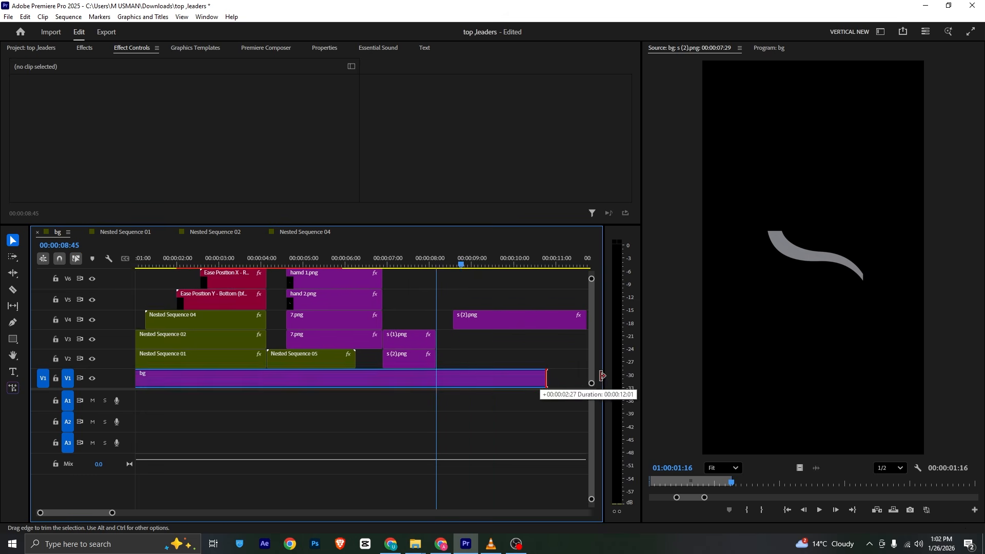
pyautogui.moveTo(399, 314); pyautogui.dragTo(375, 349)
pyautogui.moveTo(349, 261)
pyautogui.mouseDown()
pyautogui.moveTo(345, 272)
pyautogui.moveTo(354, 269)
pyautogui.mouseUp()
# Step: Following the reference reel at 00:10, rotate the V2 ribbon copy to 122° and place it at 595.5, 387.5
pyautogui.hotkey('alt', 'Tab')
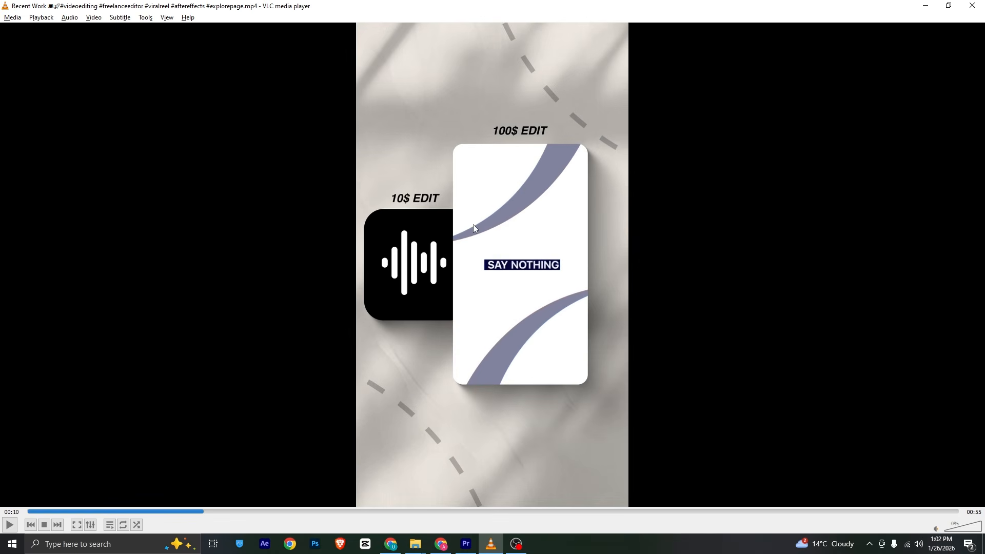
pyautogui.hotkey('alt', 'Tab')
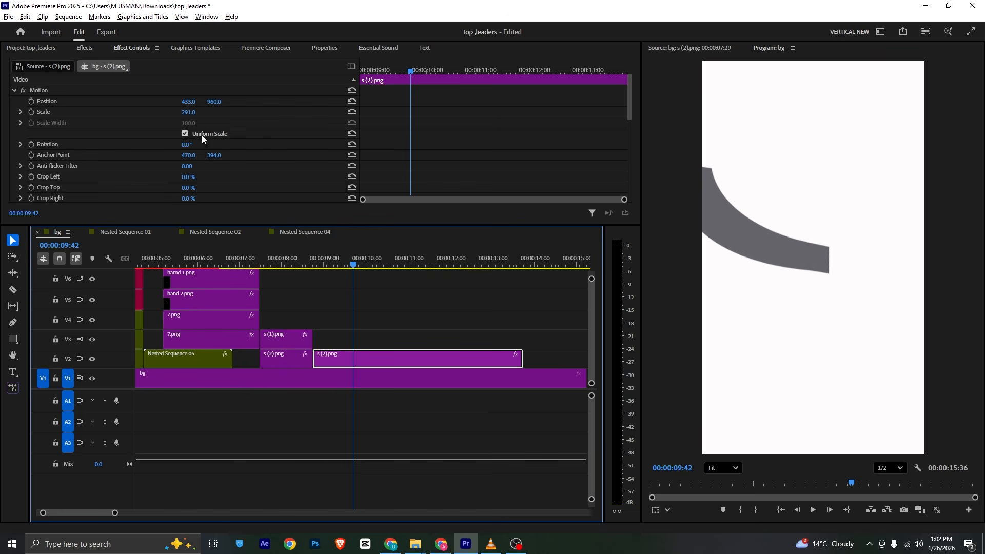
pyautogui.moveTo(186, 144); pyautogui.dragTo(232, 145)
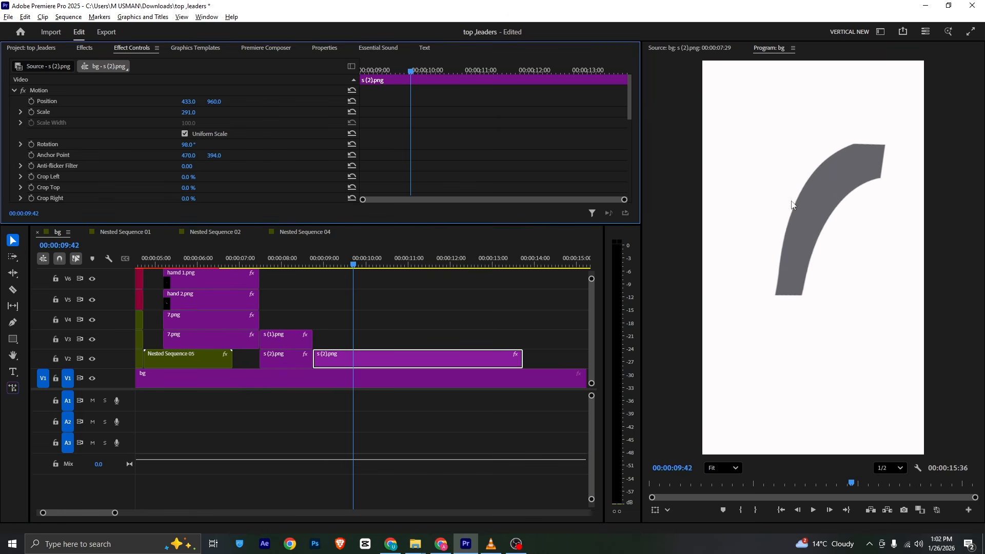
pyautogui.click(812, 212)
pyautogui.moveTo(813, 278); pyautogui.dragTo(825, 165)
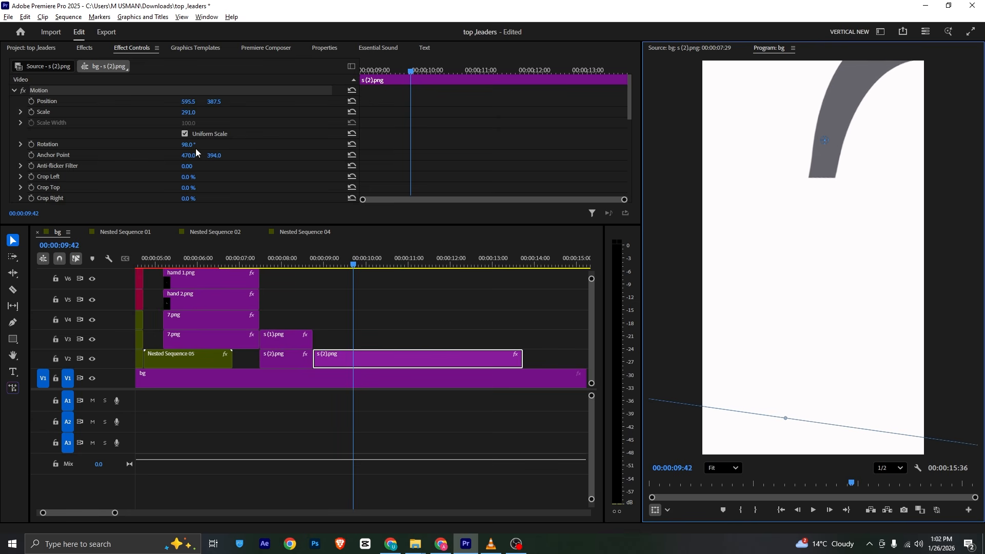
pyautogui.moveTo(194, 145); pyautogui.dragTo(211, 145)
pyautogui.press('space')
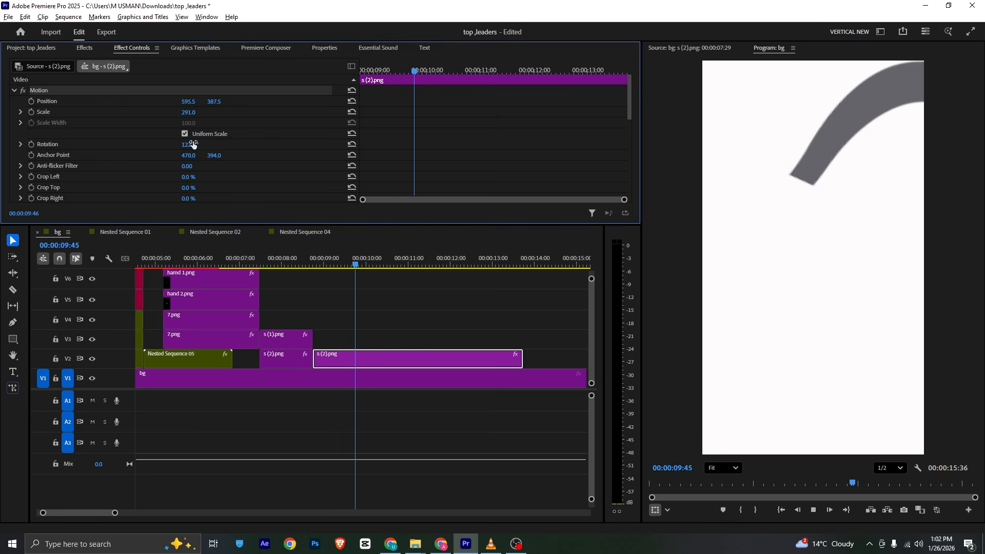
pyautogui.press('space')
# Step: Duplicate the ribbon clip onto V3 and place the copy at 590.5, 1635 in the lower frame, checking against the reference reel
pyautogui.hotkey('alt', 'Tab')
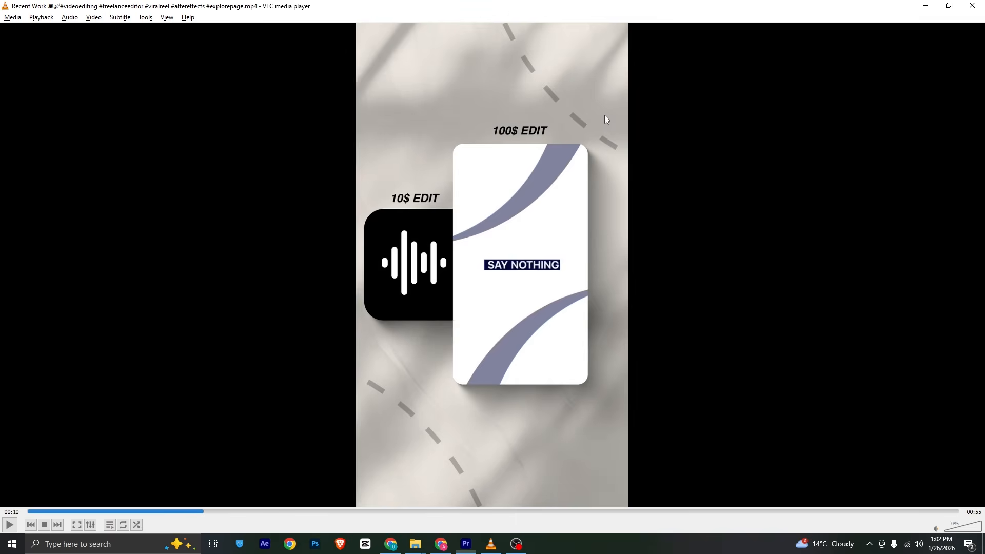
pyautogui.hotkey('alt', 'Tab')
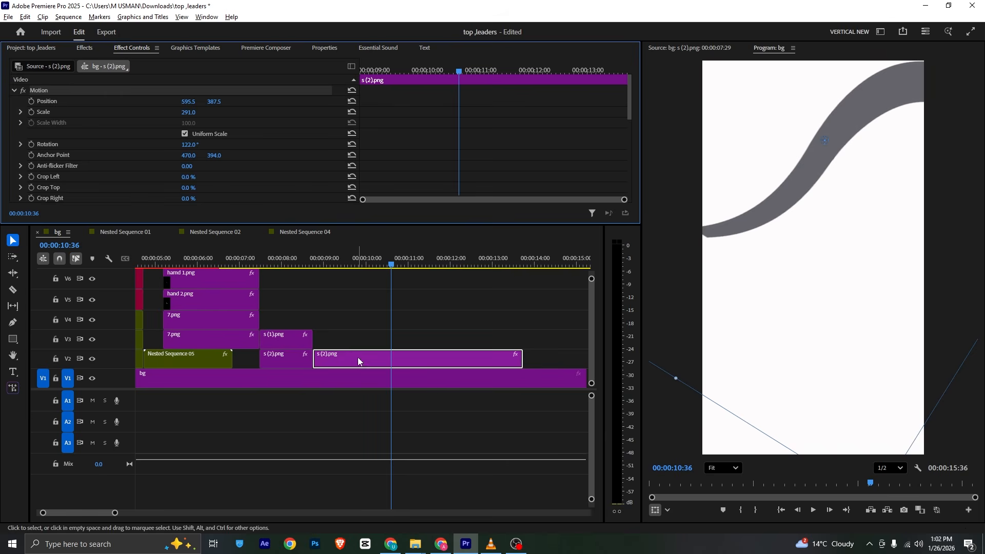
pyautogui.moveTo(359, 357); pyautogui.dragTo(358, 338)
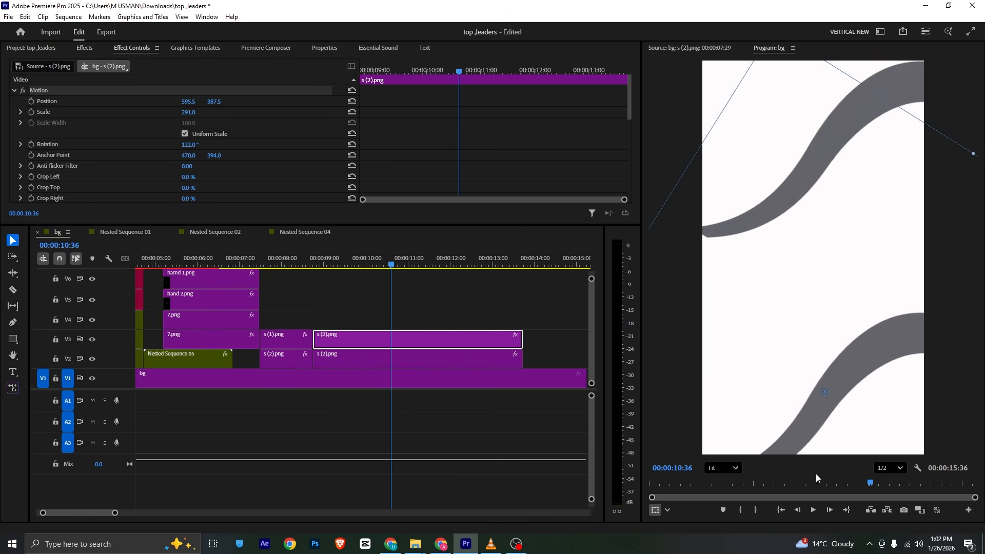
pyautogui.hotkey('alt', 'Tab')
pyautogui.hotkey('alt', 'Tab')
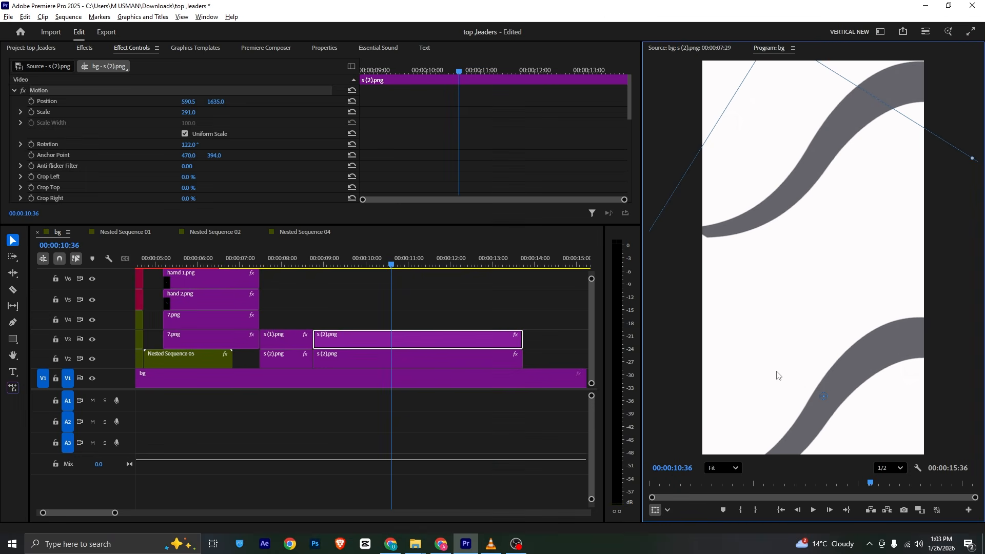
# Step: Rotate the lower ribbon copy to -63°, move it to 598, 1730, and preview the two-ribbon scene from its start
pyautogui.moveTo(203, 146); pyautogui.dragTo(108, 145)
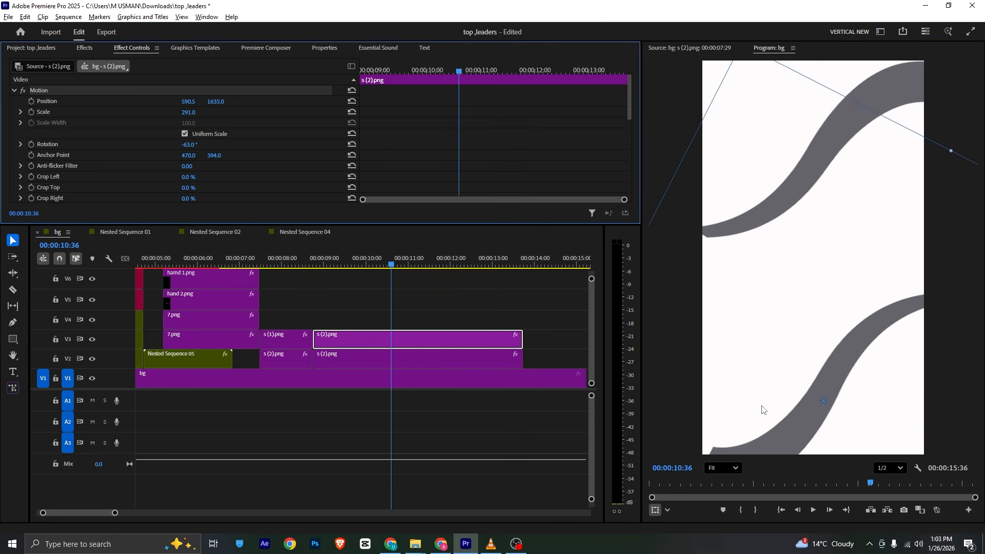
pyautogui.moveTo(764, 417); pyautogui.dragTo(768, 419)
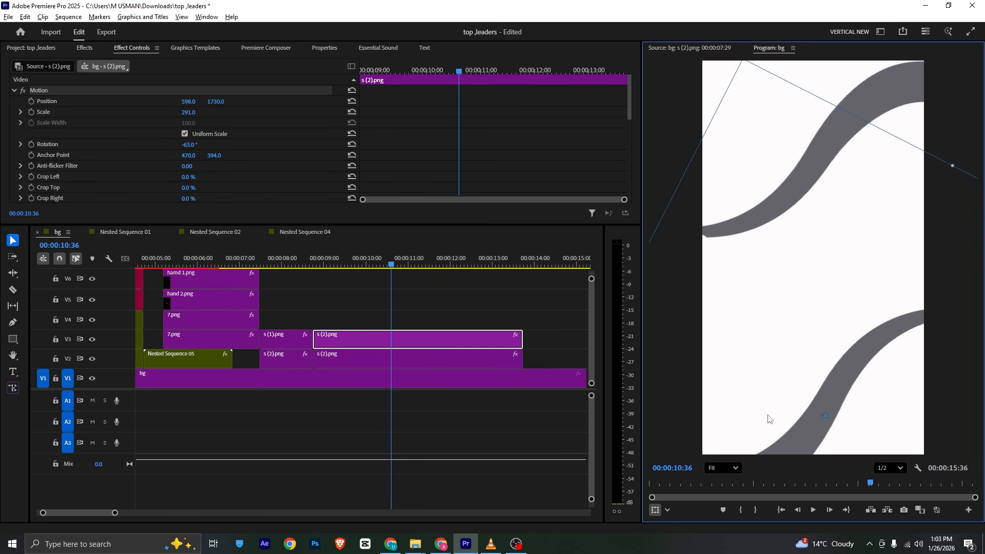
pyautogui.moveTo(338, 264); pyautogui.dragTo(310, 266)
pyautogui.click(346, 302)
pyautogui.press('space')
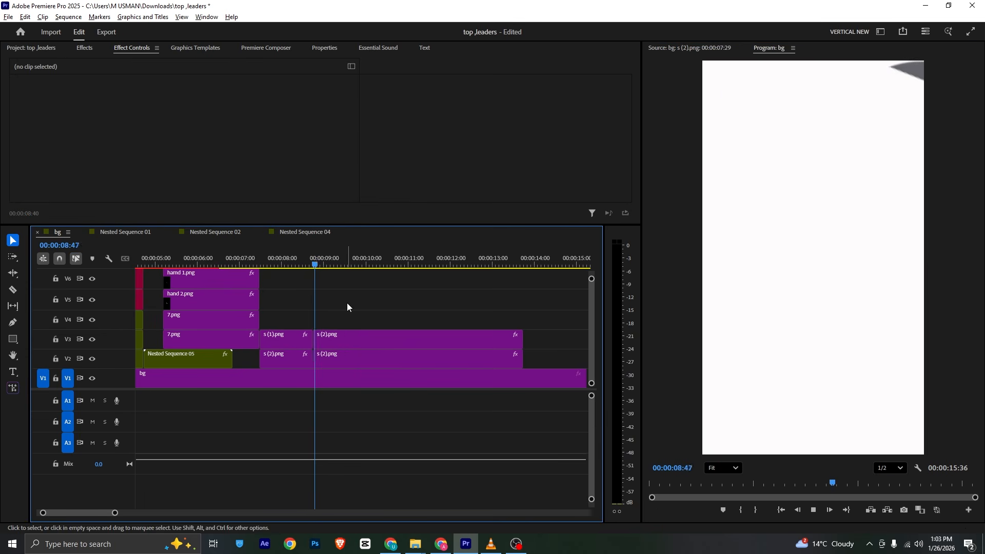
# Step: Following the reference reel at 00:10, draw a dark navy rectangle across the middle of the frame between the two ribbons
pyautogui.press('space')
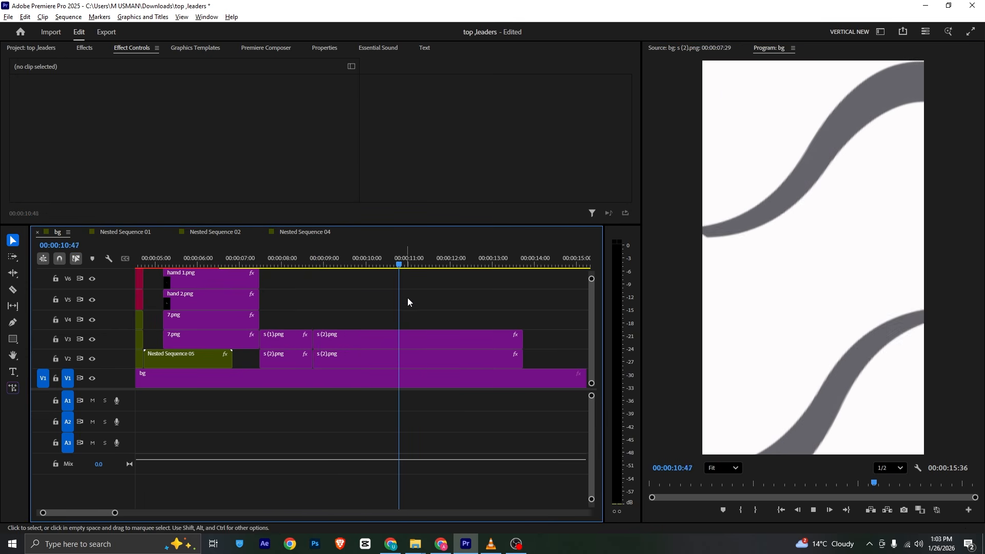
pyautogui.hotkey('alt', 'Tab')
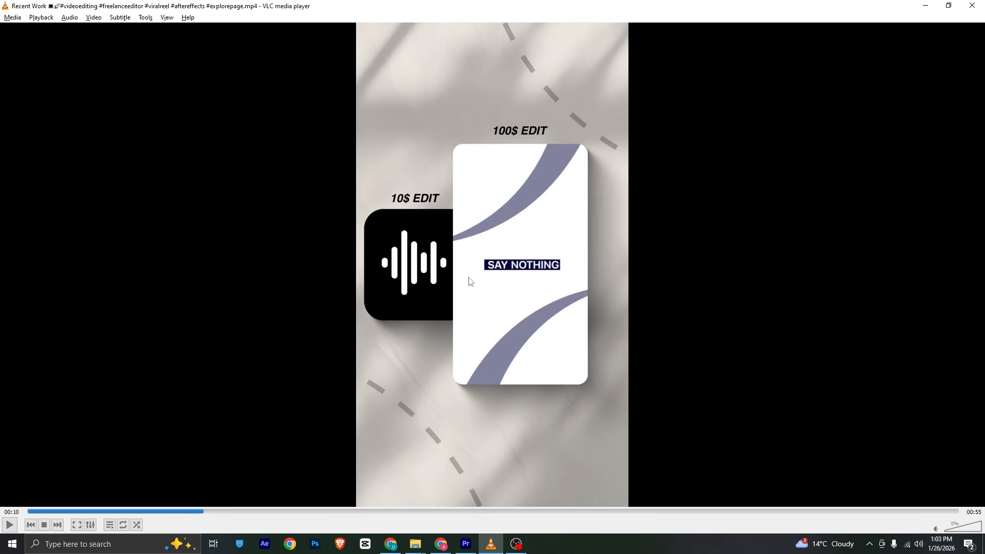
pyautogui.moveTo(204, 513)
pyautogui.mouseDown()
pyautogui.moveTo(183, 513)
pyautogui.moveTo(206, 516)
pyautogui.mouseUp()
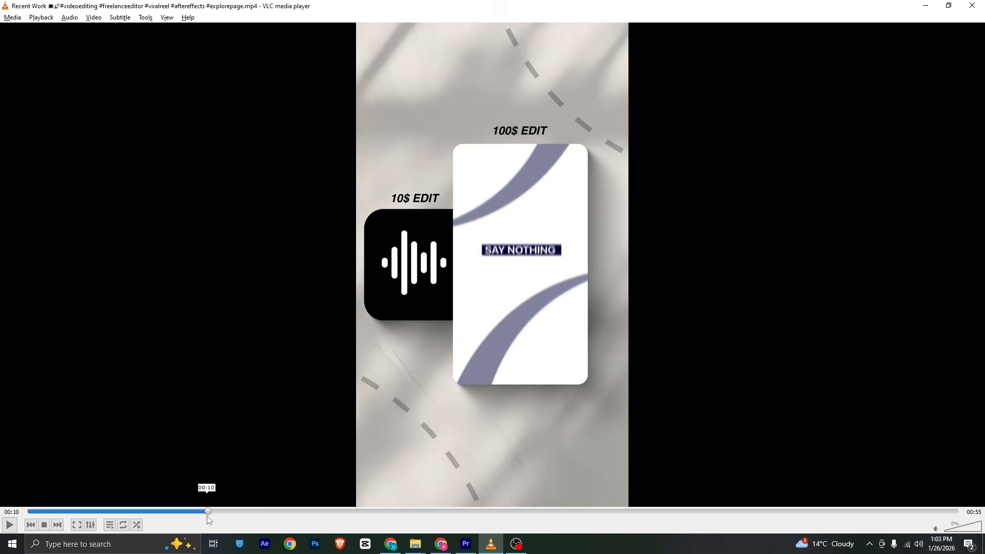
pyautogui.hotkey('alt', 'Tab')
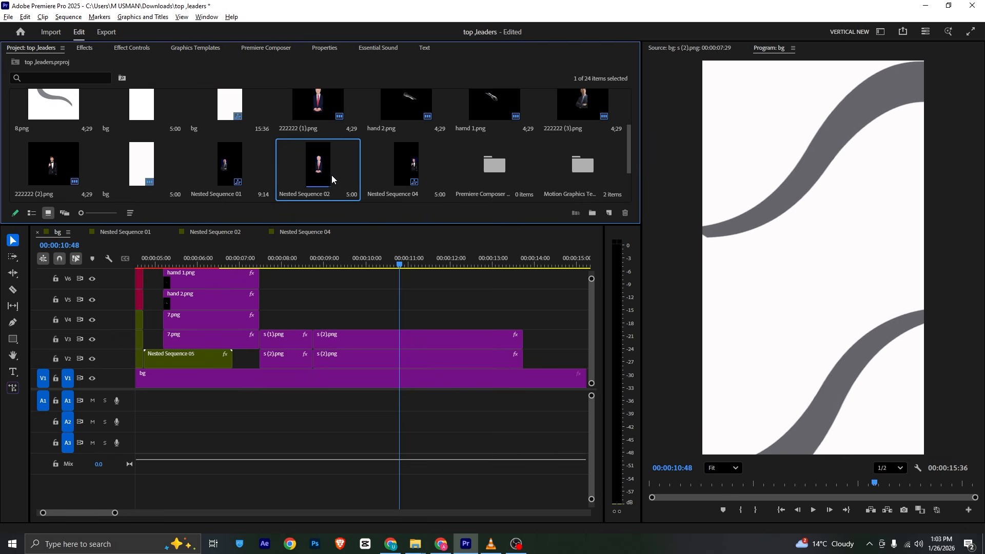
pyautogui.click(10, 340)
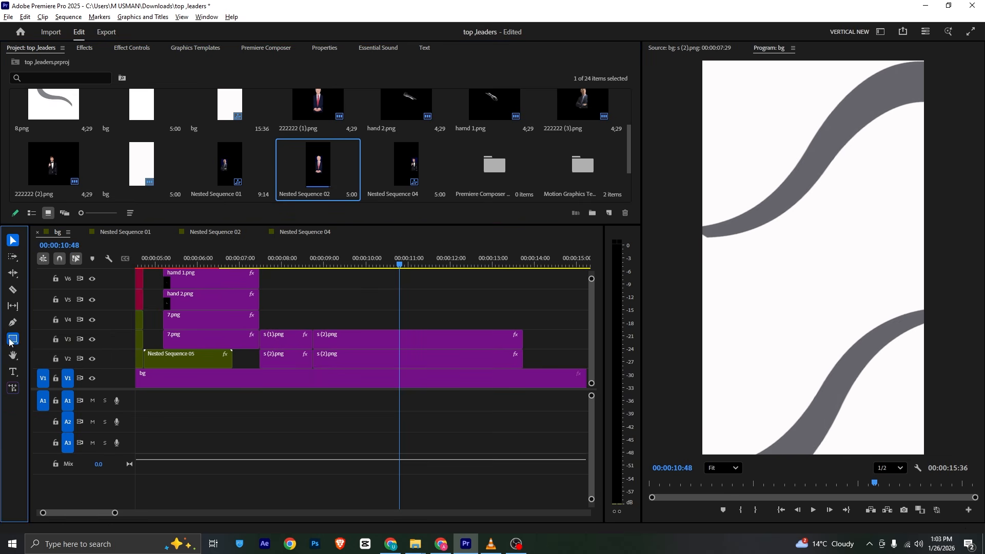
pyautogui.moveTo(757, 252); pyautogui.dragTo(858, 277)
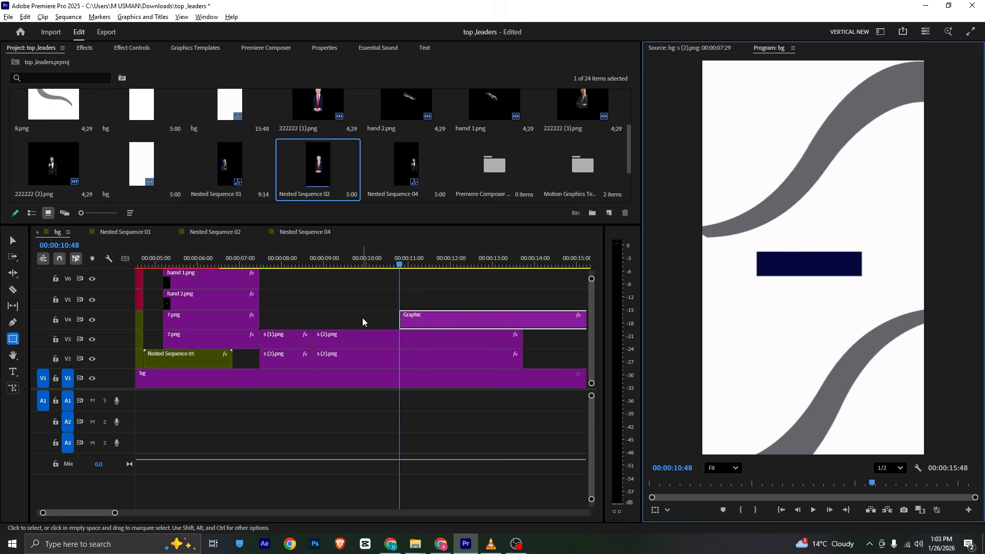
pyautogui.hotkey('alt', 'Tab')
pyautogui.hotkey('alt', 'Tab')
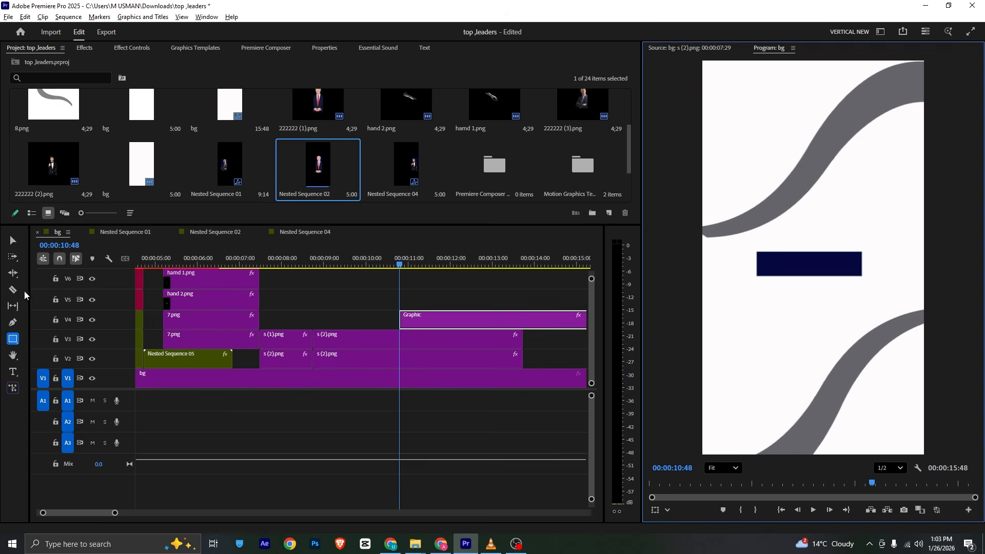
pyautogui.click(426, 305)
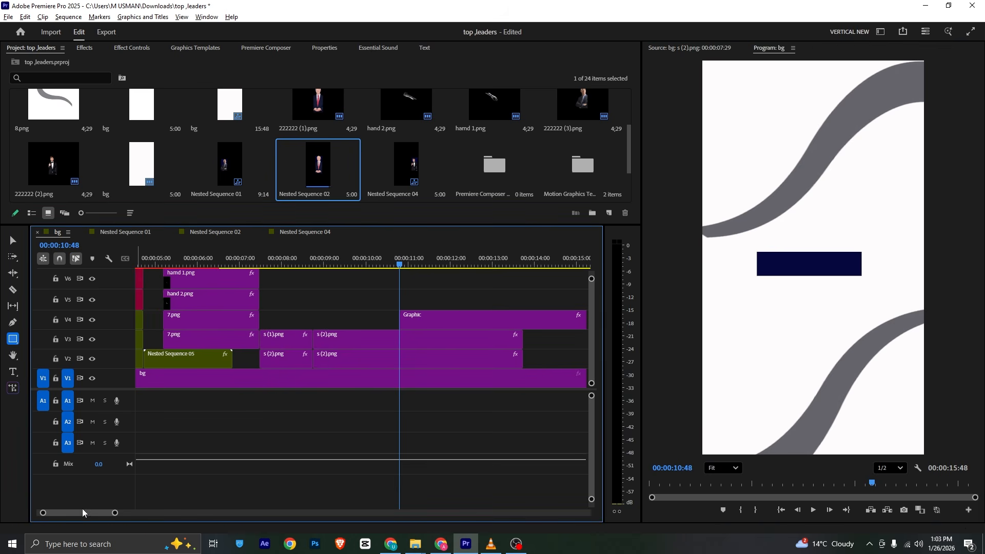
pyautogui.moveTo(81, 512); pyautogui.dragTo(76, 512)
pyautogui.moveTo(274, 299); pyautogui.dragTo(545, 322)
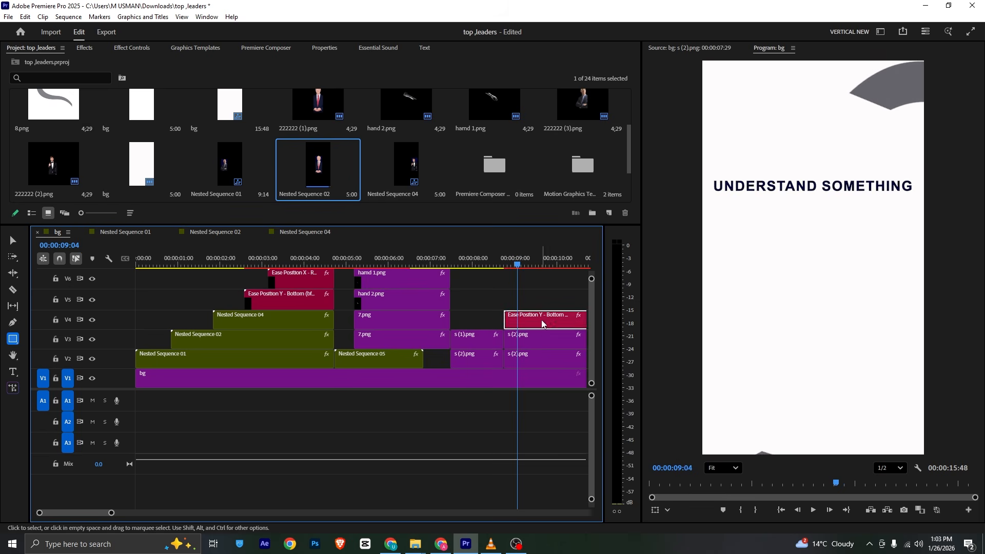
pyautogui.press('Delete')
# Step: Add the Fade Characters text preset on V5 and move the rectangle graphic on V4 under it, both starting with the two-ribbon scene
pyautogui.click(277, 274)
pyautogui.click(249, 49)
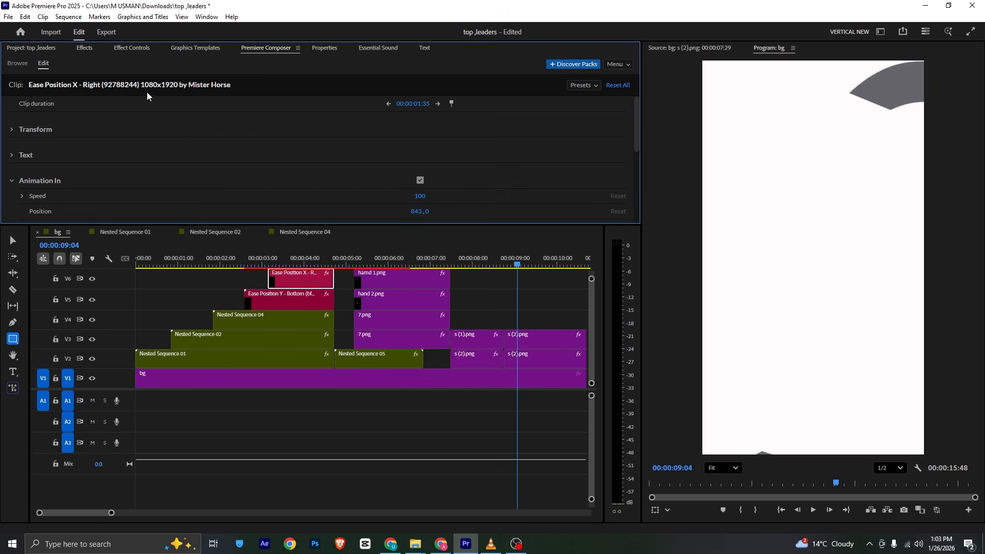
pyautogui.click(27, 66)
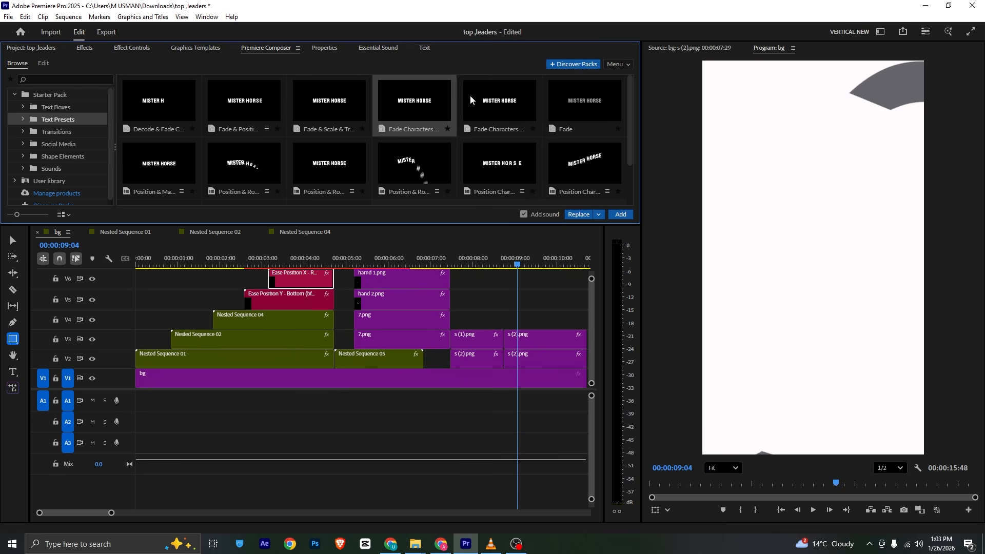
pyautogui.moveTo(500, 102); pyautogui.dragTo(505, 324)
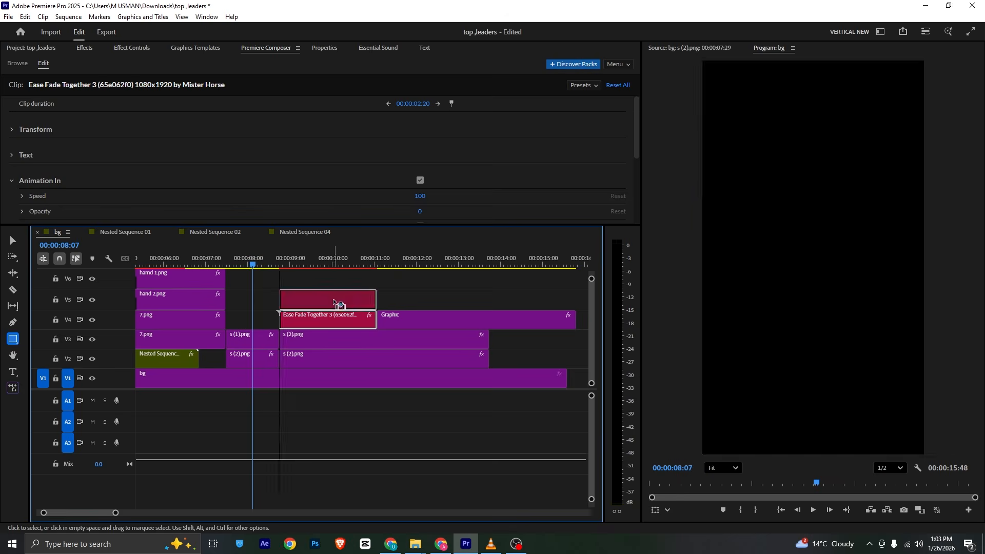
pyautogui.moveTo(392, 316); pyautogui.dragTo(296, 317)
pyautogui.click(306, 303)
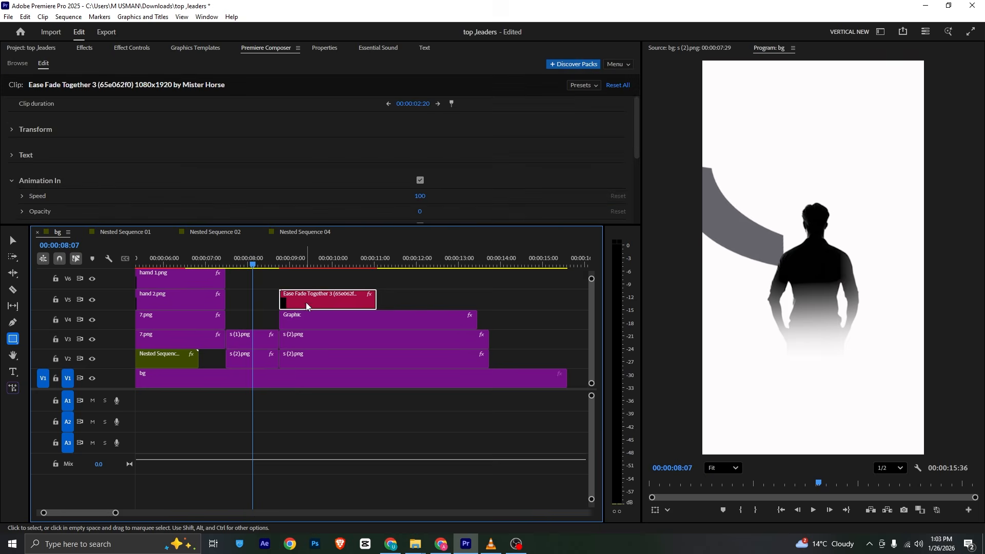
# Step: Reduce the preset text's font size to 59.9 so it fits inside the navy rectangle, checking against the reference reel
pyautogui.click(319, 264)
pyautogui.moveTo(322, 265); pyautogui.dragTo(324, 265)
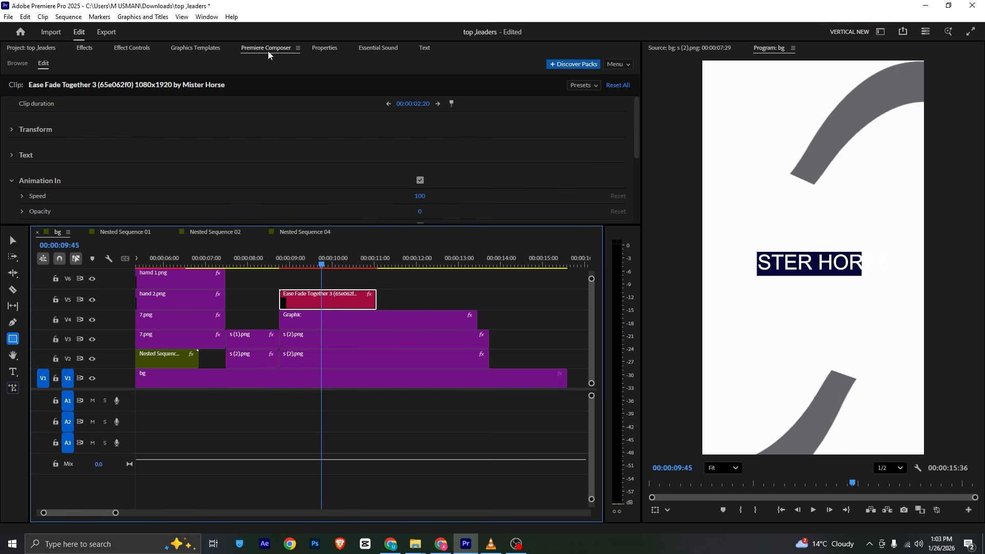
pyautogui.click(331, 47)
pyautogui.scroll(-5, 159, 122)
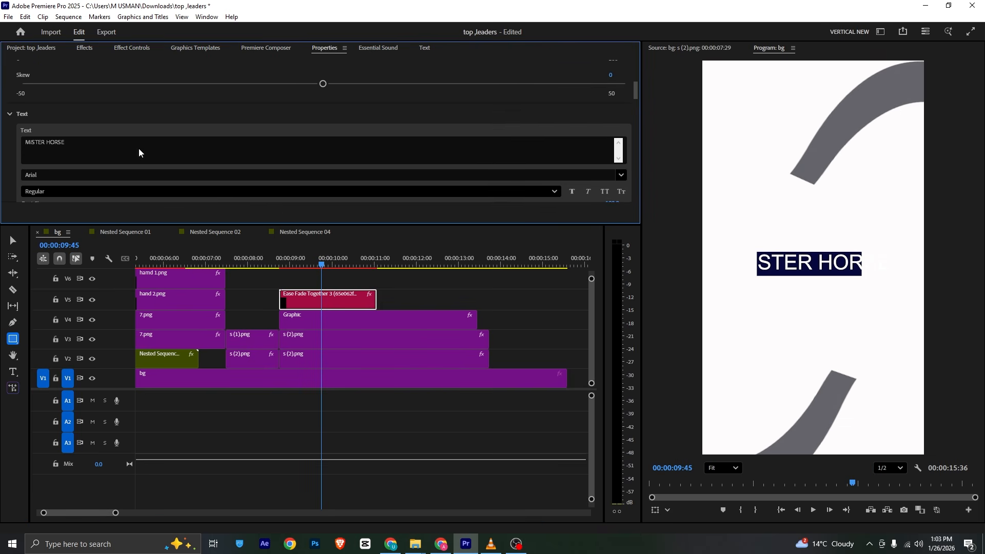
pyautogui.scroll(-2, 143, 115)
pyautogui.moveTo(147, 141); pyautogui.dragTo(125, 143)
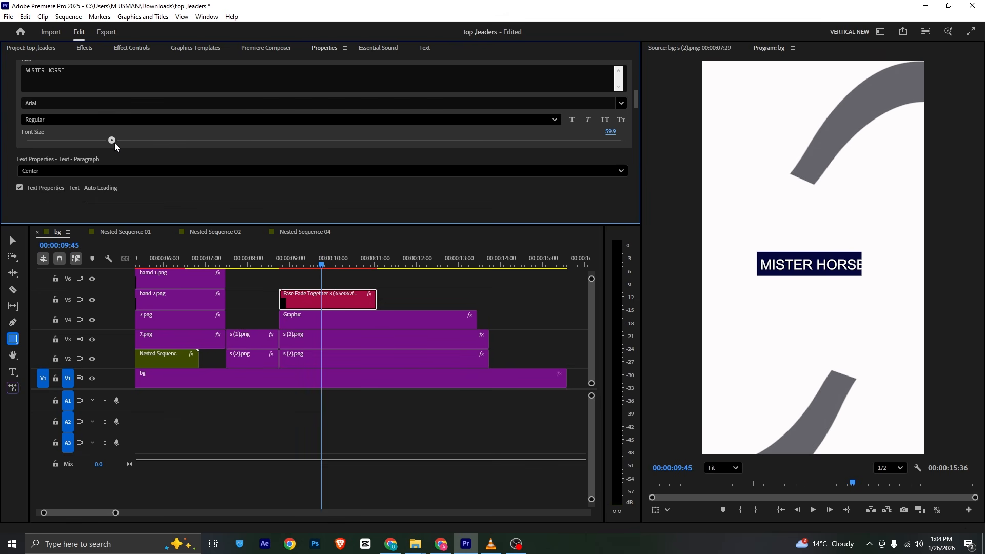
pyautogui.hotkey('alt', 'Tab')
pyautogui.hotkey('alt', 'Tab')
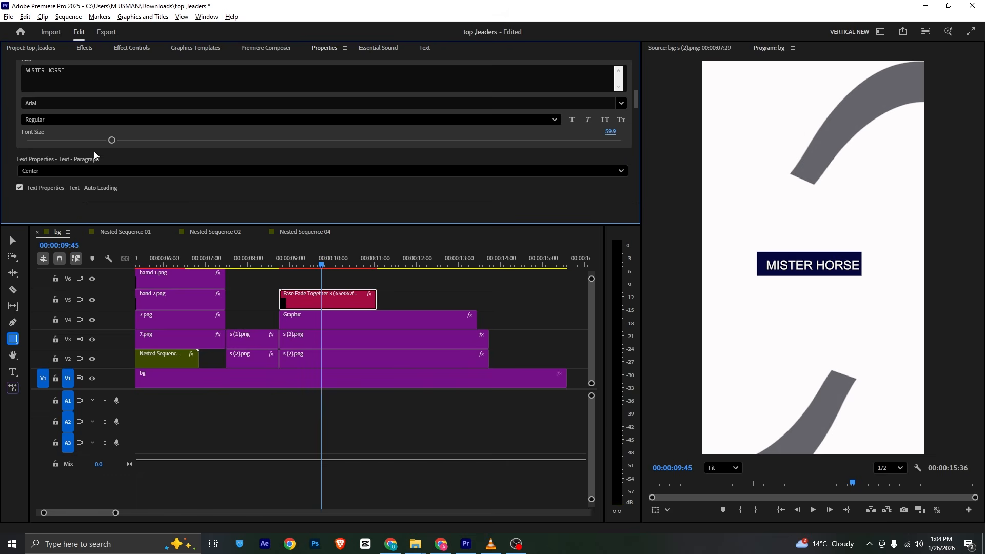
# Step: Replace the preset text with "say nothing" and format it in All Caps and Arial Bold
pyautogui.click(77, 78)
pyautogui.write('say nothing')
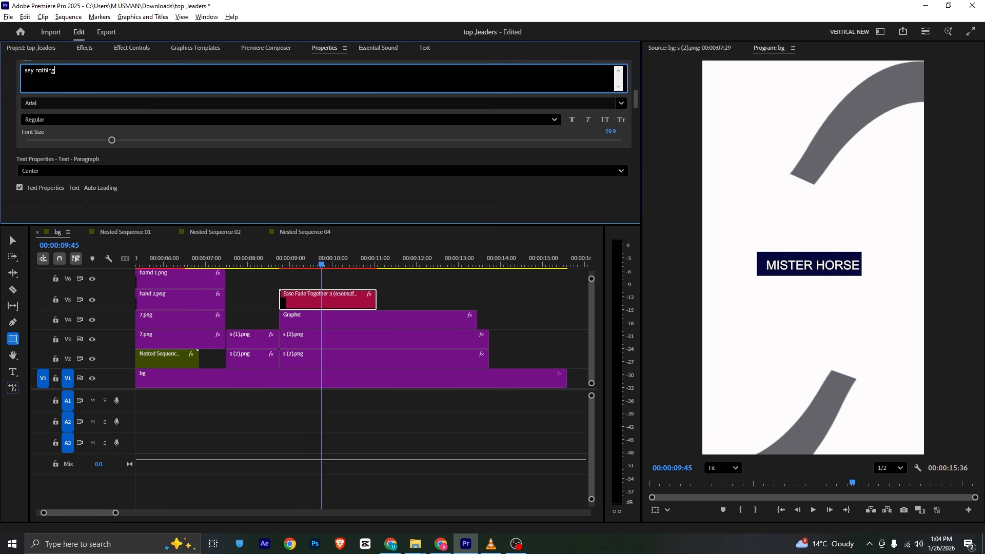
pyautogui.click(605, 120)
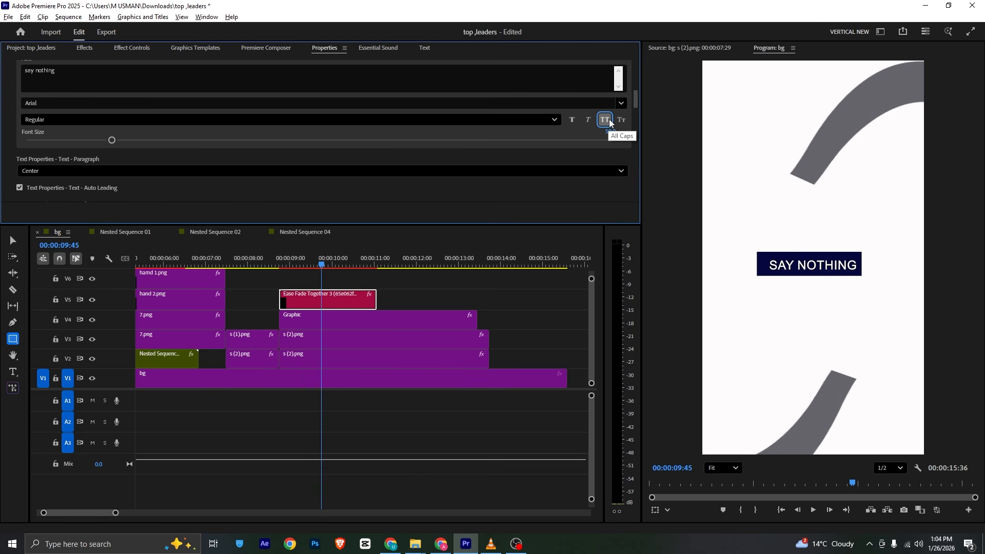
pyautogui.click(513, 117)
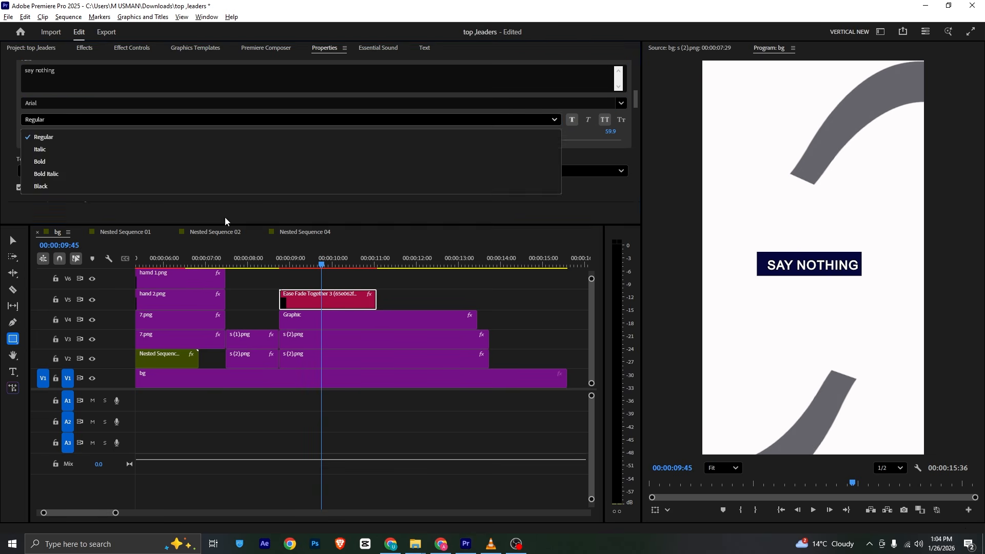
pyautogui.click(216, 164)
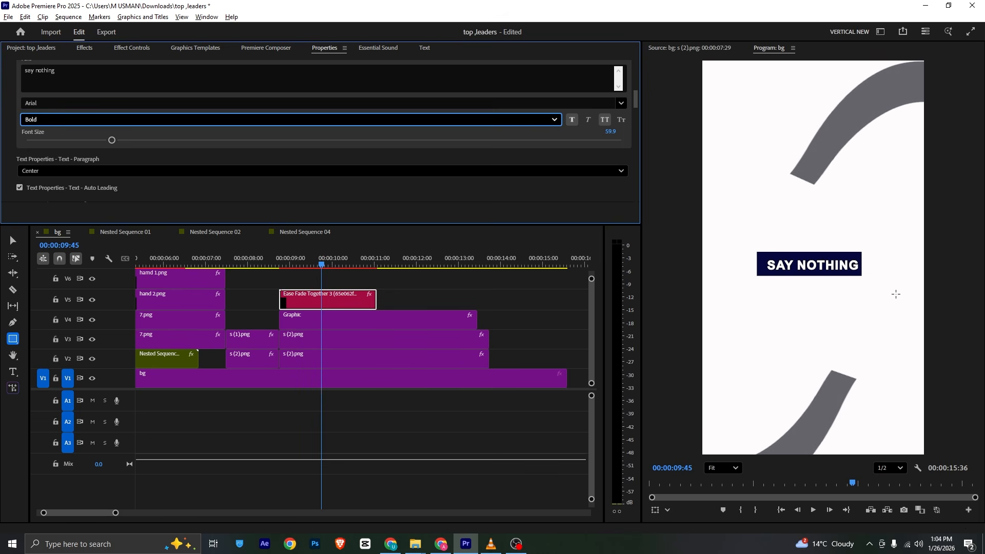
# Step: Nudge the text until it sits centred inside the navy rectangle and check it at 00:00:10:39
pyautogui.press('v')
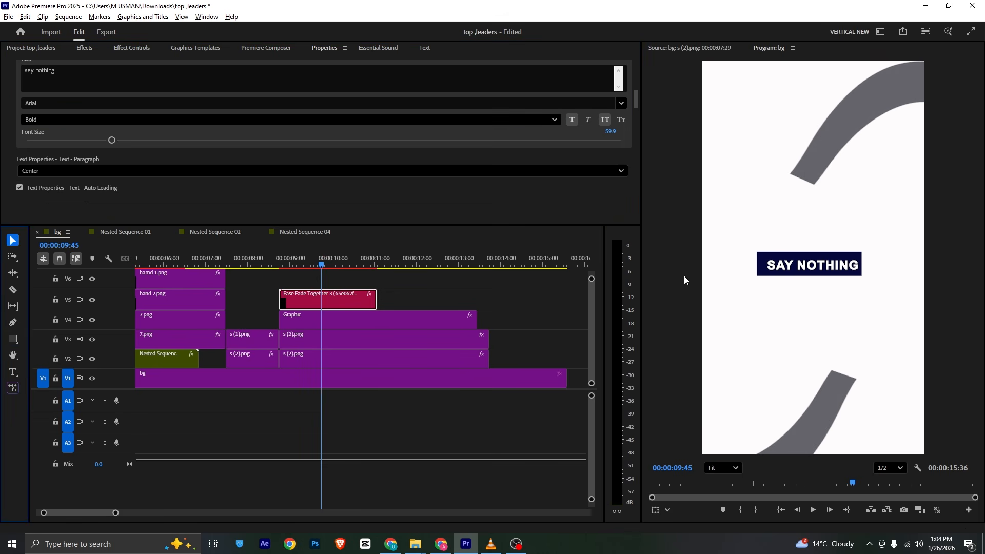
pyautogui.click(814, 267)
pyautogui.moveTo(821, 270); pyautogui.dragTo(818, 269)
pyautogui.click(347, 266)
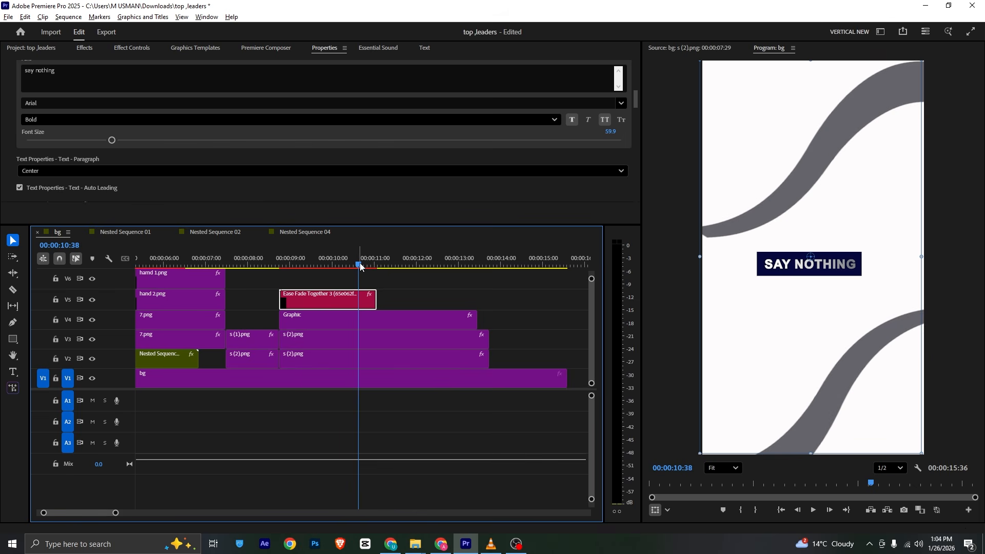
pyautogui.click(361, 264)
# Step: Shift the text clip on V5 and the rectangle graphic on V4 slightly later so both start at 00:00:09:12
pyautogui.scroll(-3, 178, 143)
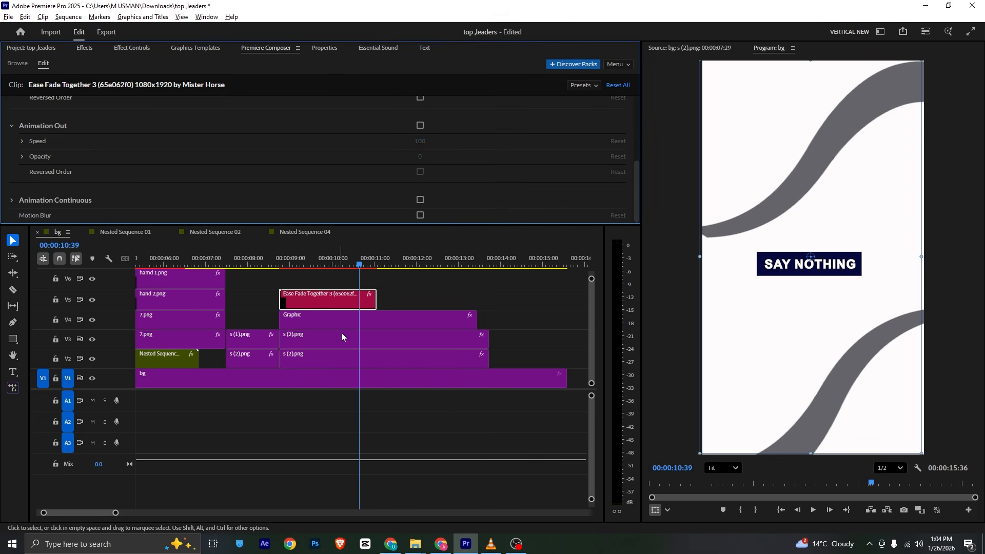
pyautogui.click(359, 297)
pyautogui.moveTo(368, 301); pyautogui.dragTo(387, 302)
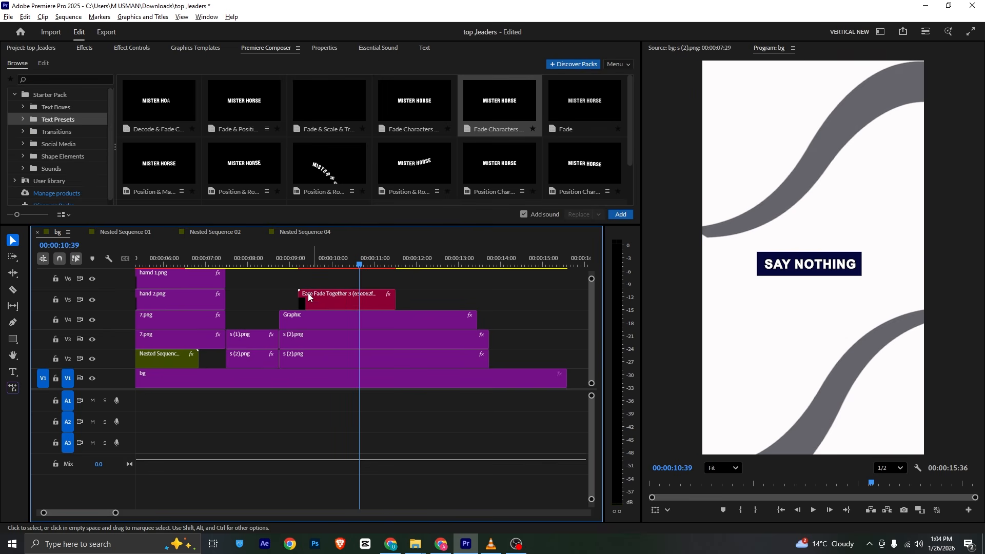
pyautogui.moveTo(297, 316); pyautogui.dragTo(321, 318)
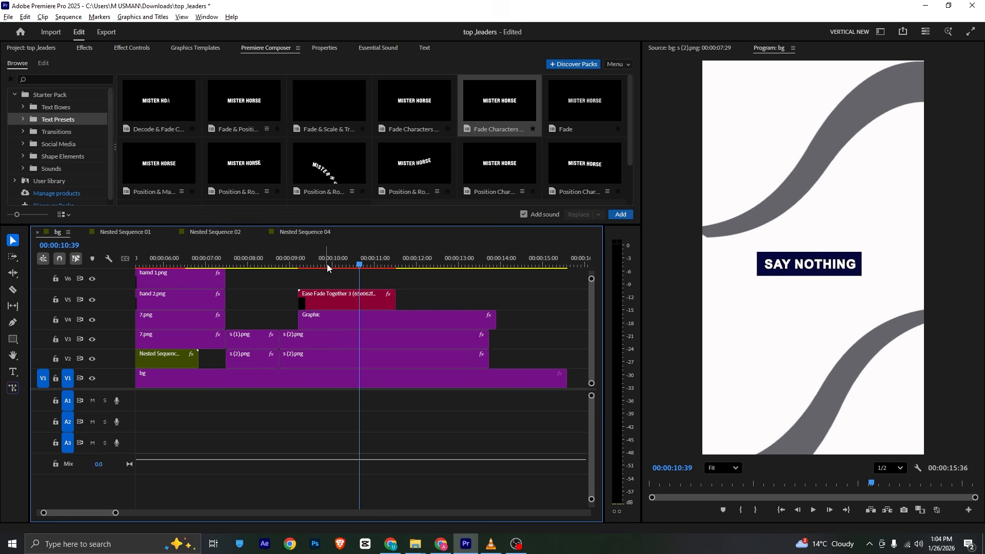
# Step: Turn off Uniform Scale for the rectangle graphic and move its anchor point to the box's centre at 517.5, 987.5
pyautogui.click(331, 323)
pyautogui.click(132, 47)
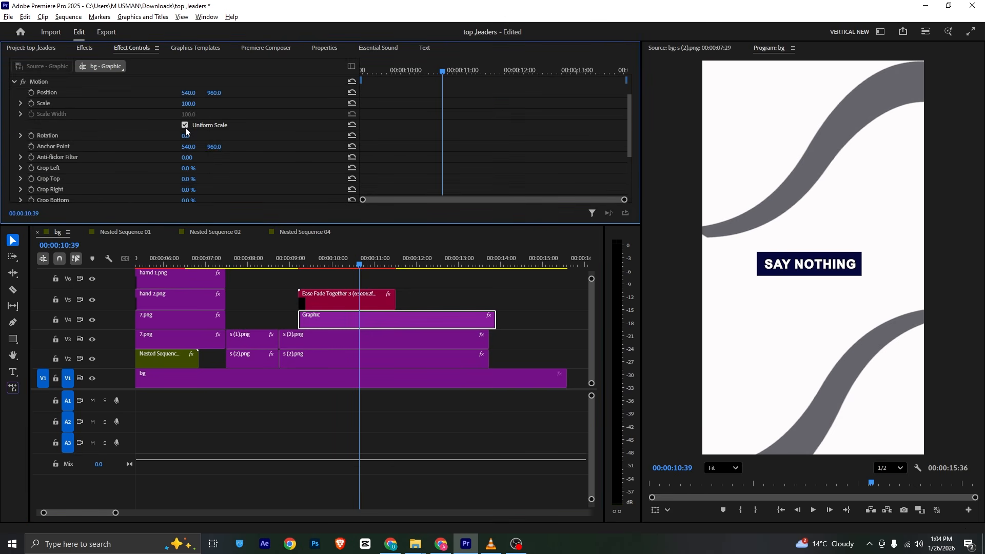
pyautogui.click(185, 125)
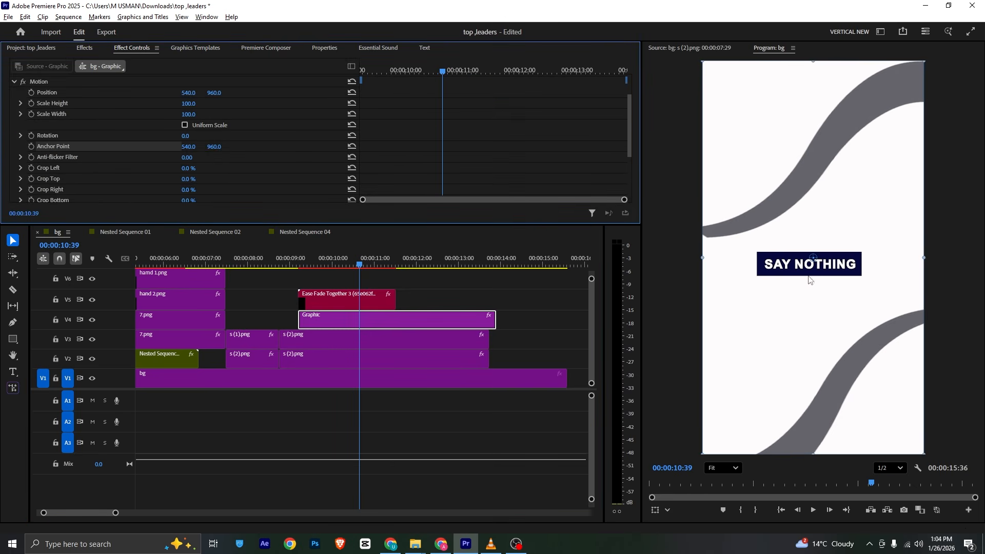
pyautogui.click(813, 258)
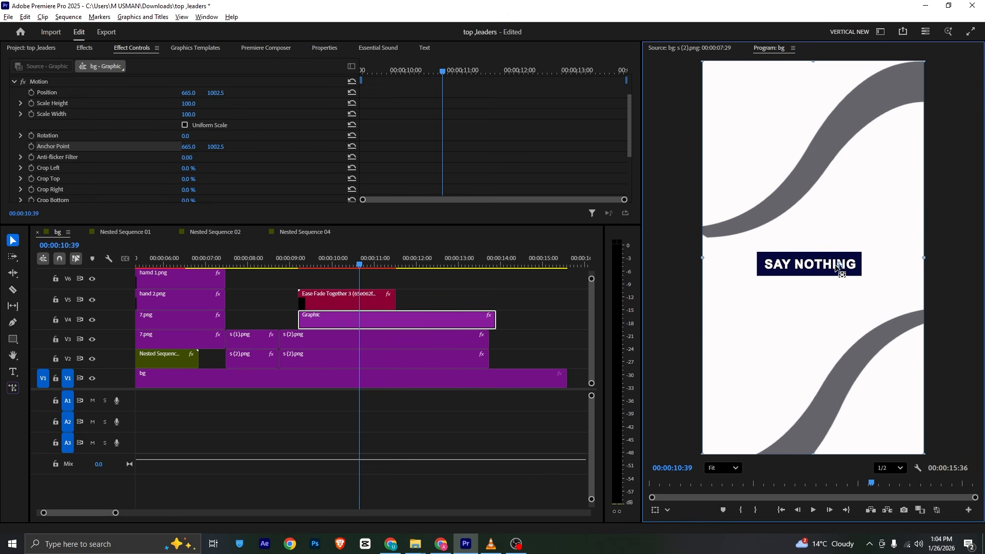
# Step: Keyframe the rectangle's Scale Width from 0 at 00:00:09:12 to 100 at 00:00:10:39, save the project and preview the animation
pyautogui.click(32, 115)
pyautogui.moveTo(186, 117); pyautogui.dragTo(195, 116)
pyautogui.hotkey('ctrl', 's')
pyautogui.press('space')
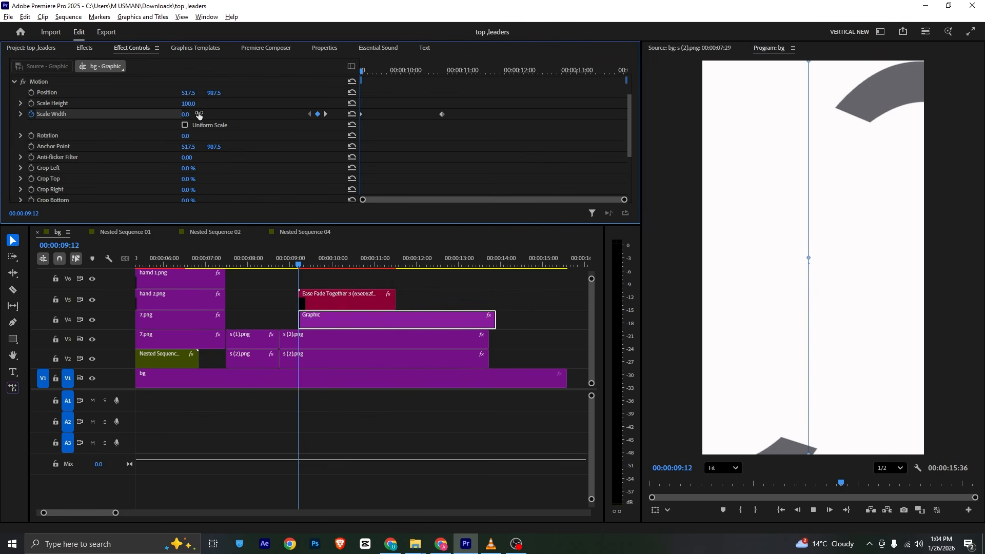
pyautogui.moveTo(343, 266); pyautogui.dragTo(303, 263)
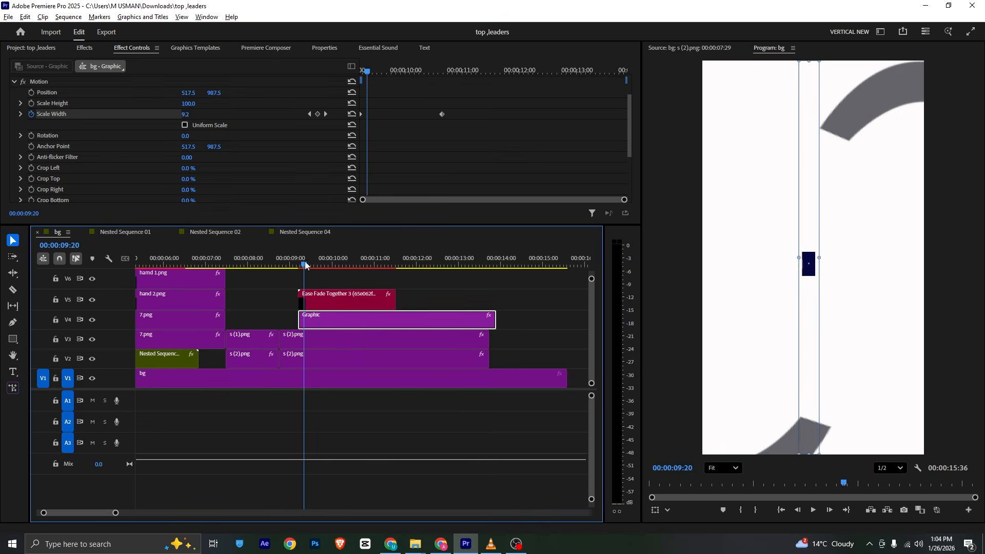
pyautogui.press('space')
pyautogui.press('space')
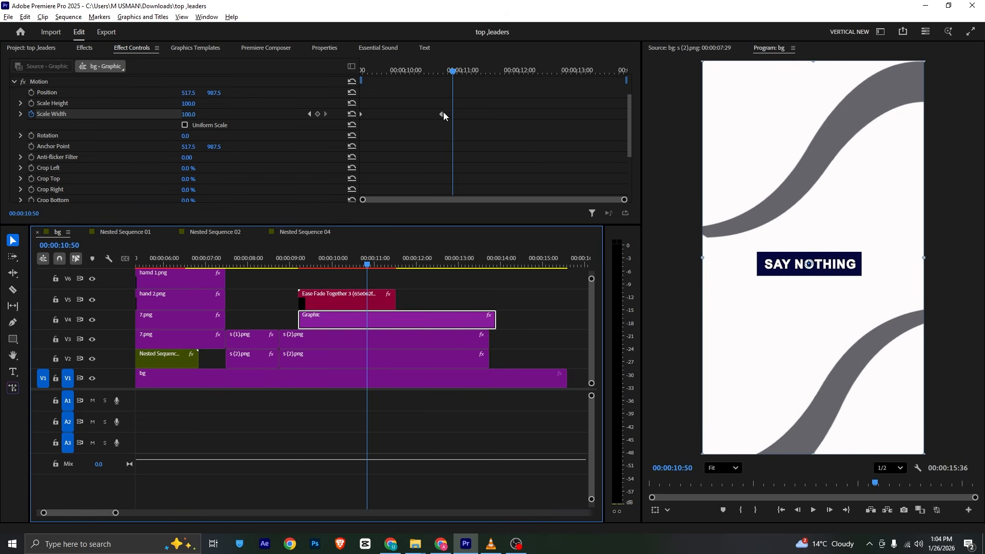
# Step: Move the rectangle's final Scale Width keyframe earlier, ease the Scale Width keyframes and preview the animation
pyautogui.moveTo(443, 116); pyautogui.dragTo(334, 134)
pyautogui.rightClick(432, 113)
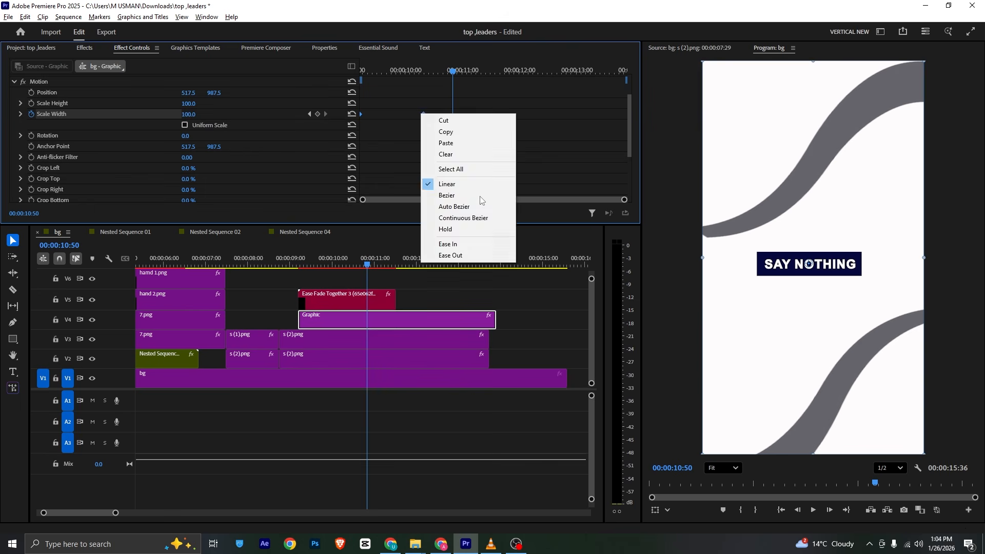
pyautogui.click(482, 242)
pyautogui.click(21, 114)
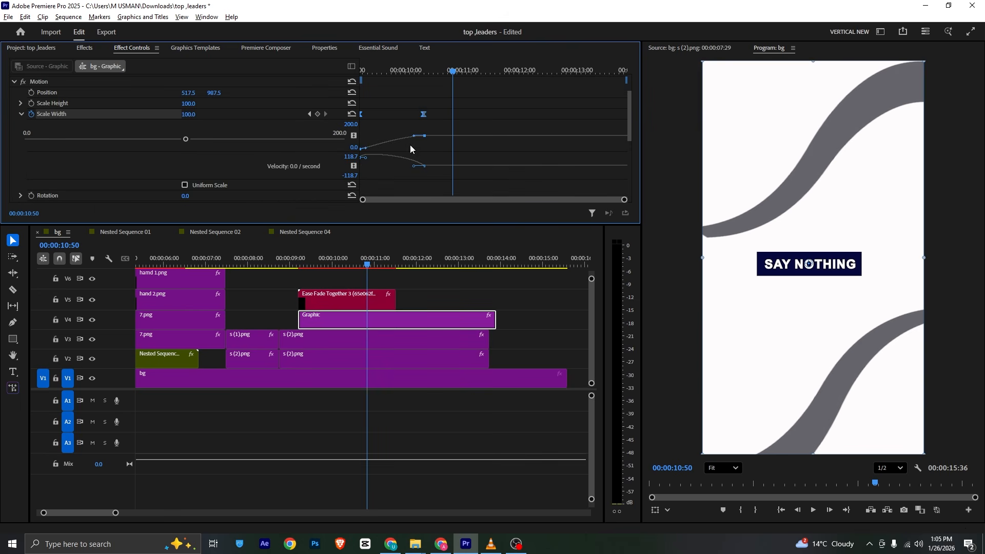
pyautogui.press('Up')
pyautogui.press('space')
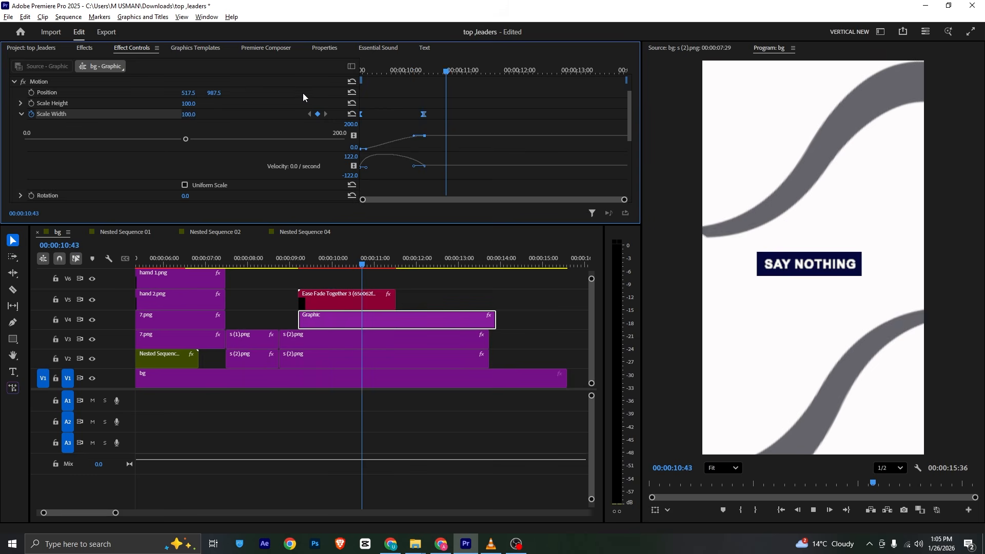
# Step: Check the reference video, cut the graphic and both ribbon clips on V2–V4 at 00:00:11:31 and delete the parts after the cut
pyautogui.click(508, 545)
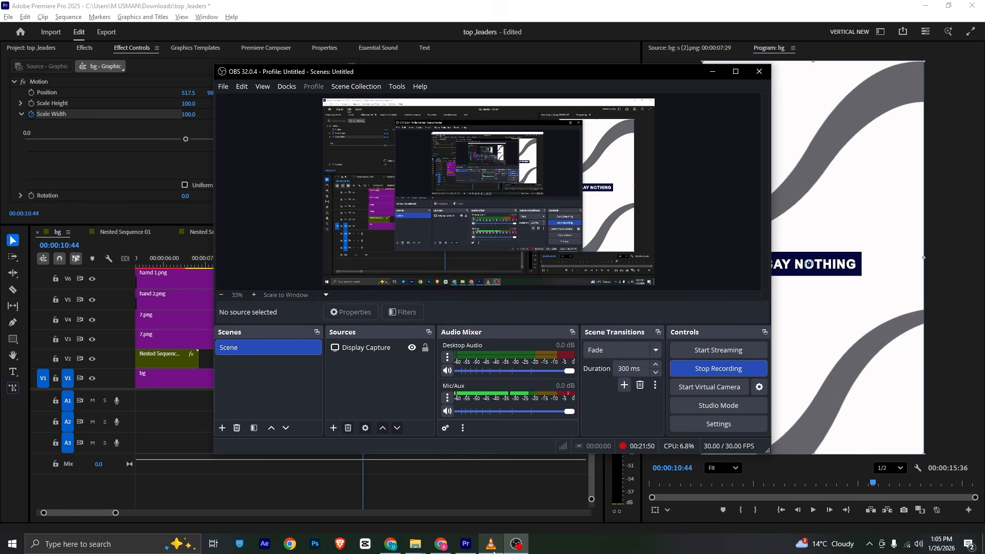
pyautogui.click(492, 548)
pyautogui.moveTo(207, 511); pyautogui.dragTo(224, 519)
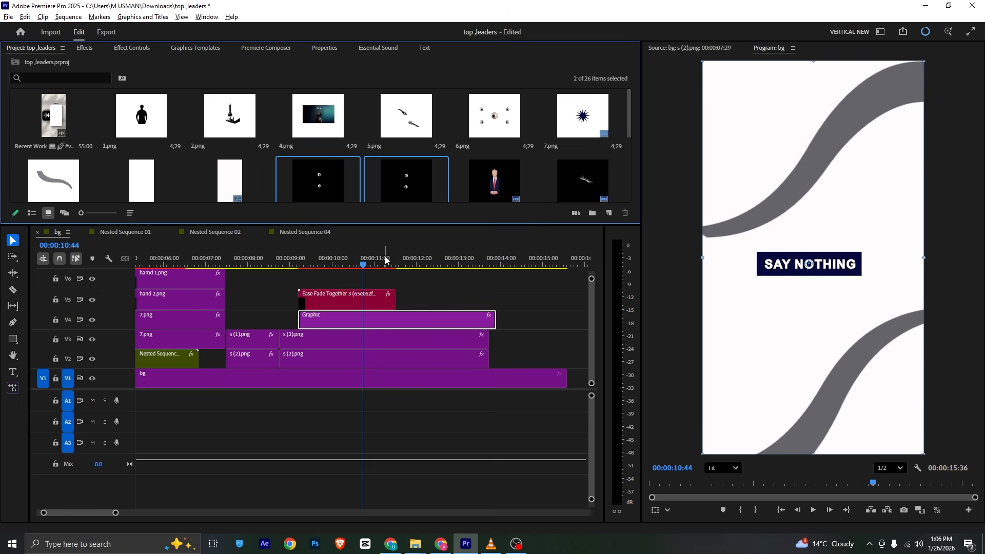
pyautogui.moveTo(387, 259)
pyautogui.mouseDown()
pyautogui.moveTo(404, 266)
pyautogui.moveTo(396, 267)
pyautogui.mouseUp()
pyautogui.hotkey('ctrl', 'k')
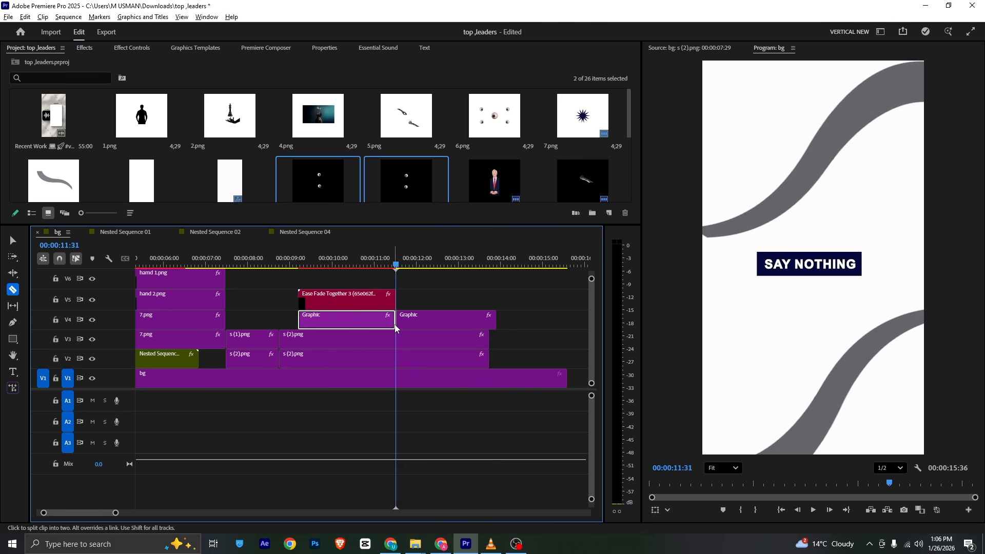
pyautogui.moveTo(418, 301); pyautogui.dragTo(423, 351)
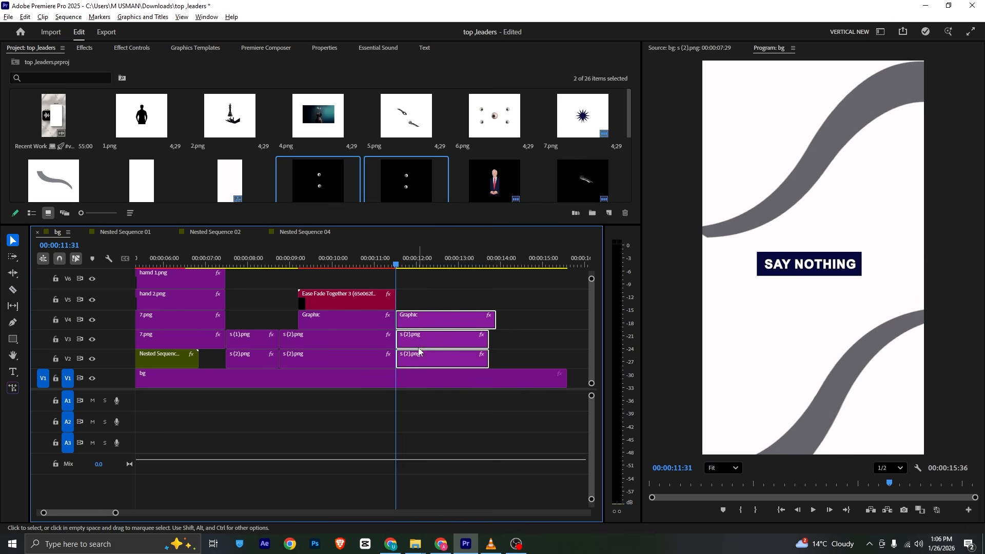
pyautogui.press('Delete')
# Step: Add both eye images to V2 right after the ribbons, set eyeys (2).png's Scale to 321 and its Position to -9, 960
pyautogui.moveTo(337, 192); pyautogui.dragTo(438, 360)
pyautogui.click(251, 263)
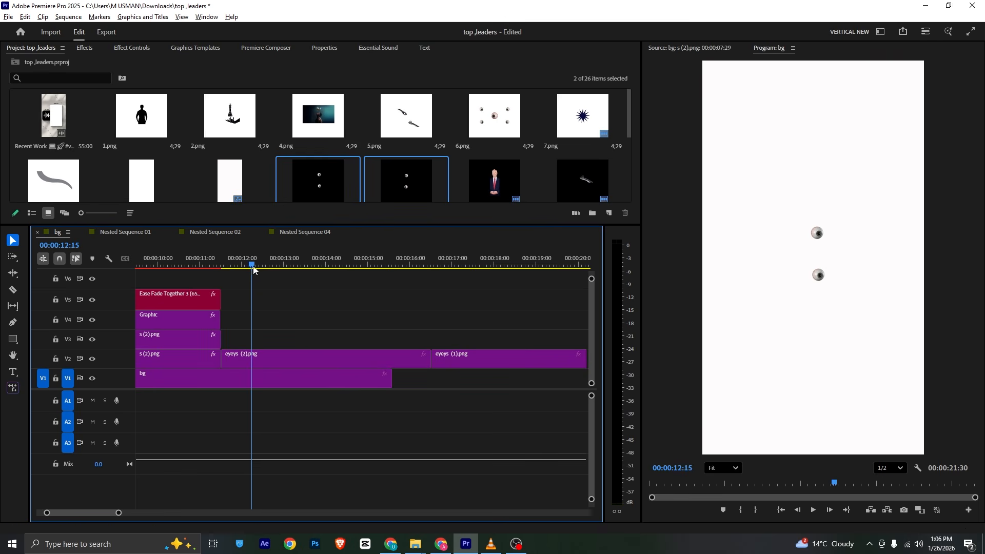
pyautogui.click(270, 356)
pyautogui.click(132, 47)
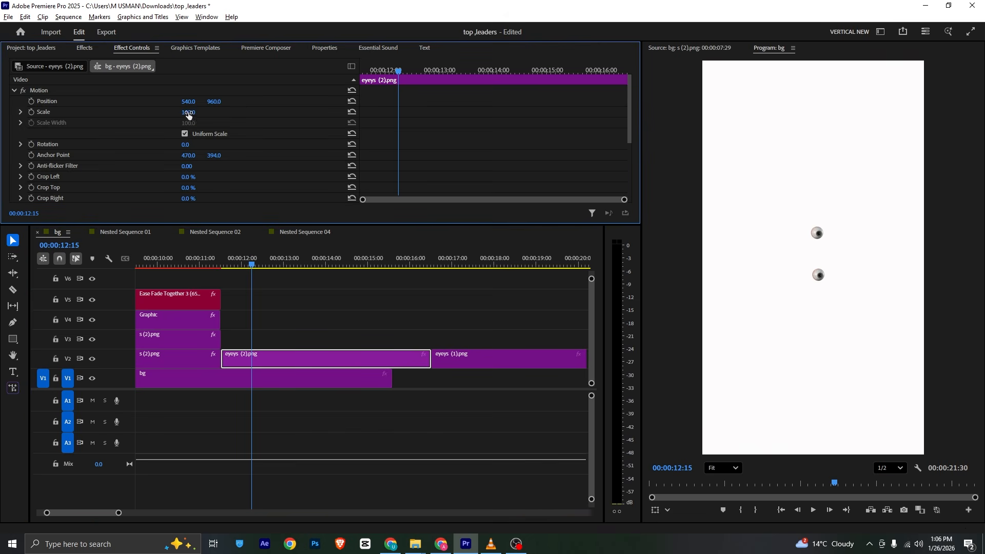
pyautogui.moveTo(189, 111); pyautogui.dragTo(88, 102)
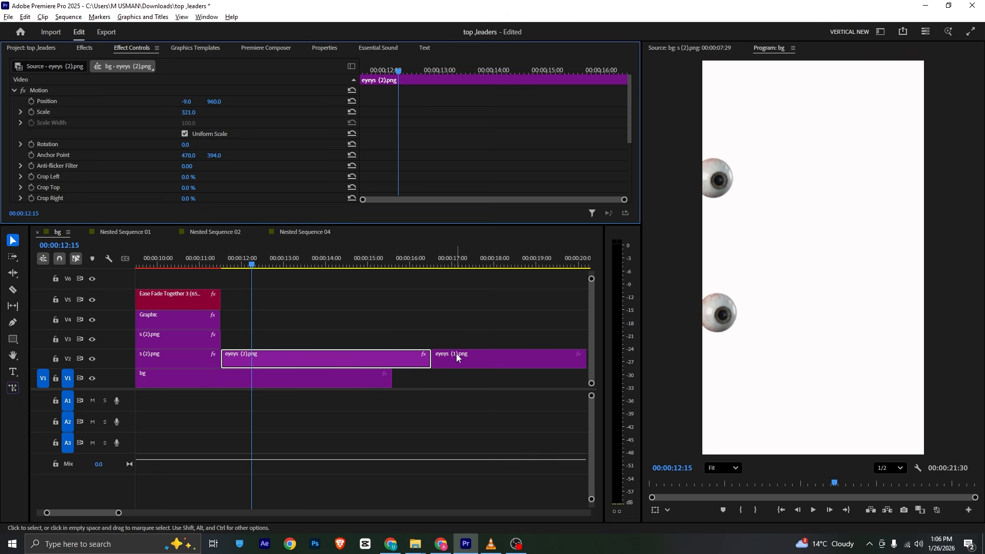
# Step: Stack eyeys (1).png on V3 directly above eyeys (2).png, enlarge it to match and shift it to the frame's right edge
pyautogui.moveTo(457, 353); pyautogui.dragTo(247, 334)
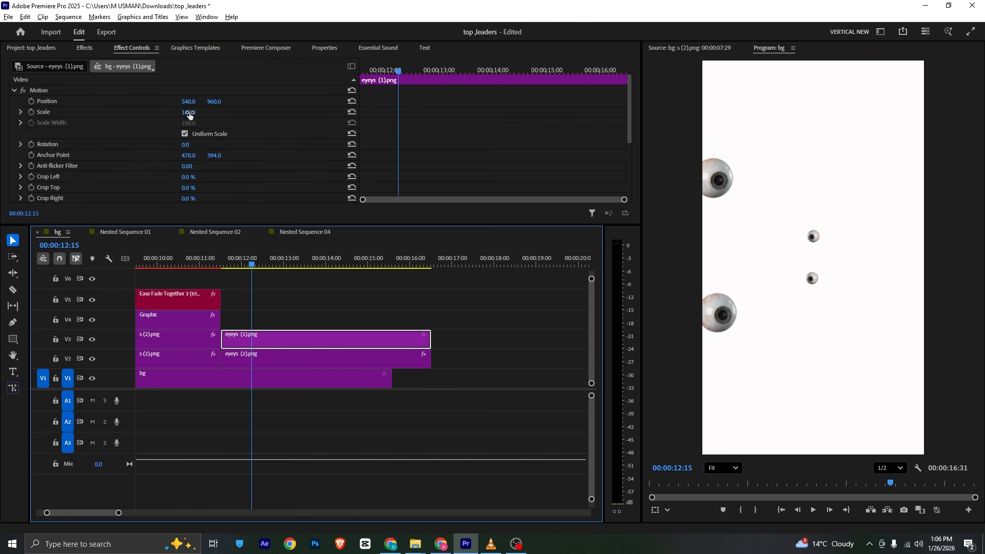
pyautogui.moveTo(189, 114); pyautogui.dragTo(204, 101)
# Step: Place the Eye Green Screen Effect video on V4 aligned with the eye images, unlink its audio and delete the audio clip
pyautogui.click(31, 49)
pyautogui.scroll(-3, 400, 148)
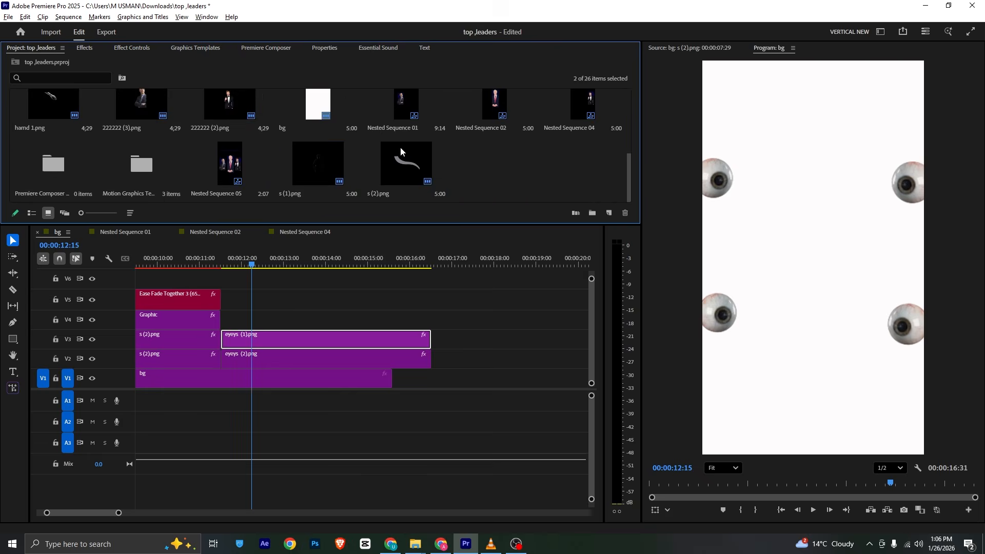
pyautogui.moveTo(494, 164); pyautogui.dragTo(226, 321)
pyautogui.rightClick(246, 321)
pyautogui.click(272, 206)
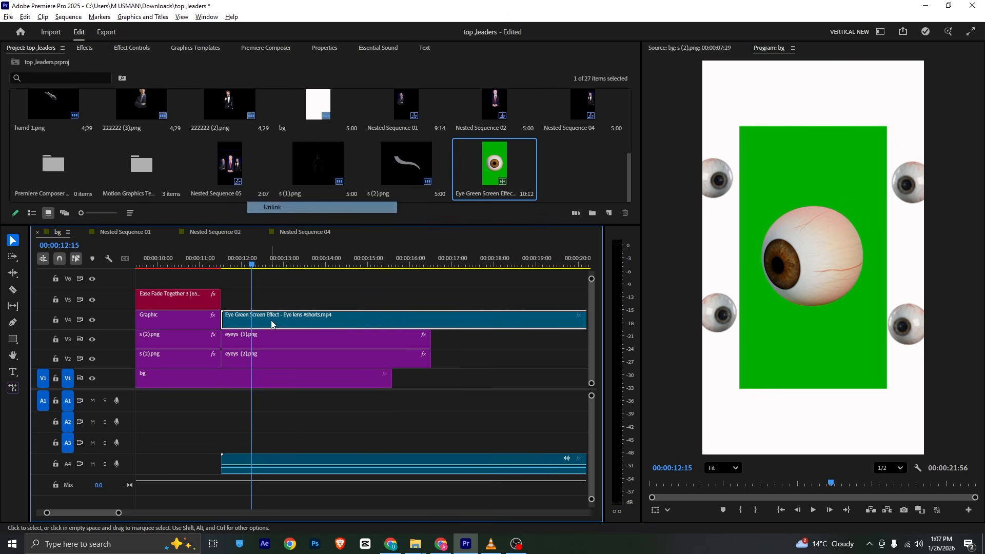
pyautogui.click(300, 451)
pyautogui.press('Delete')
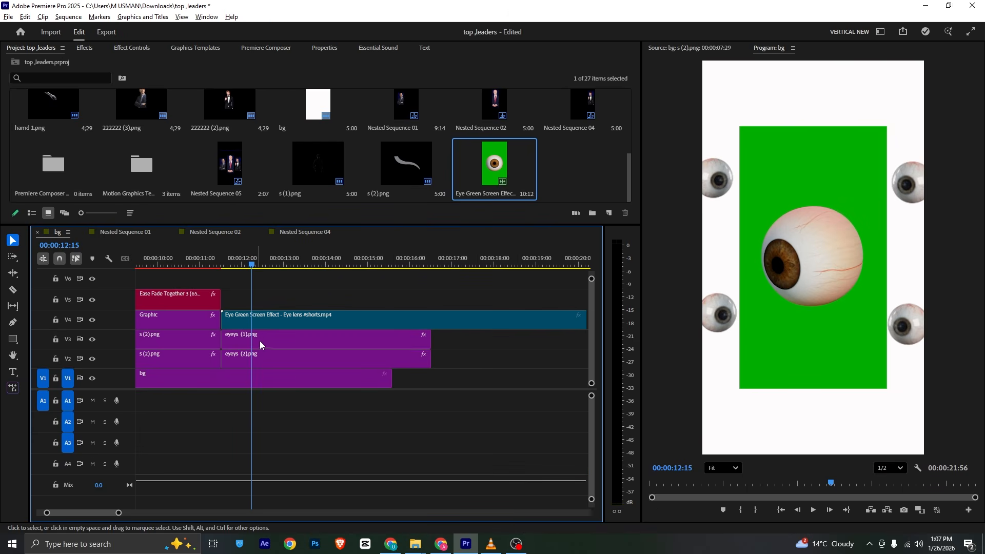
# Step: Find the Ultra Key effect and apply it to the green screen eye clip on V4
pyautogui.click(248, 320)
pyautogui.click(85, 48)
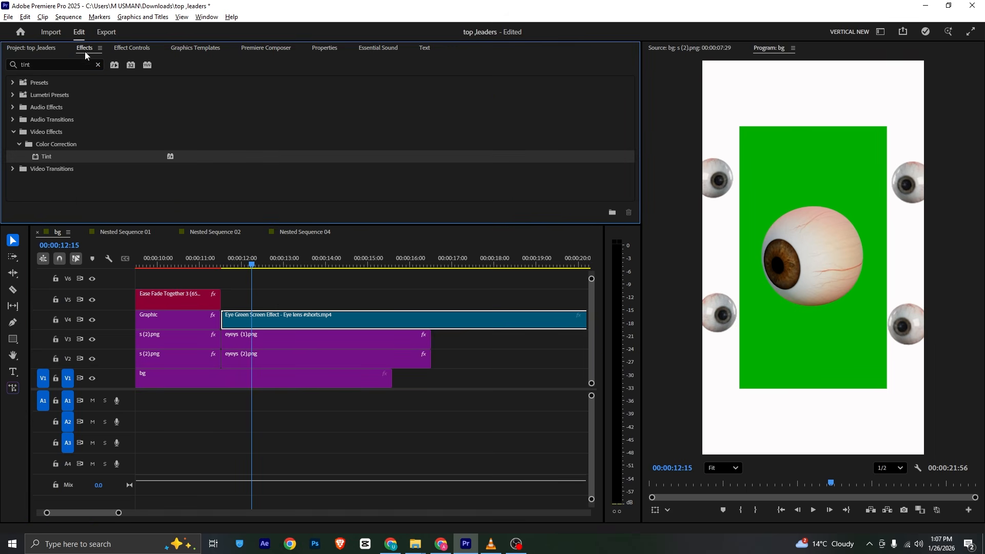
pyautogui.click(57, 64)
pyautogui.write('ulter')
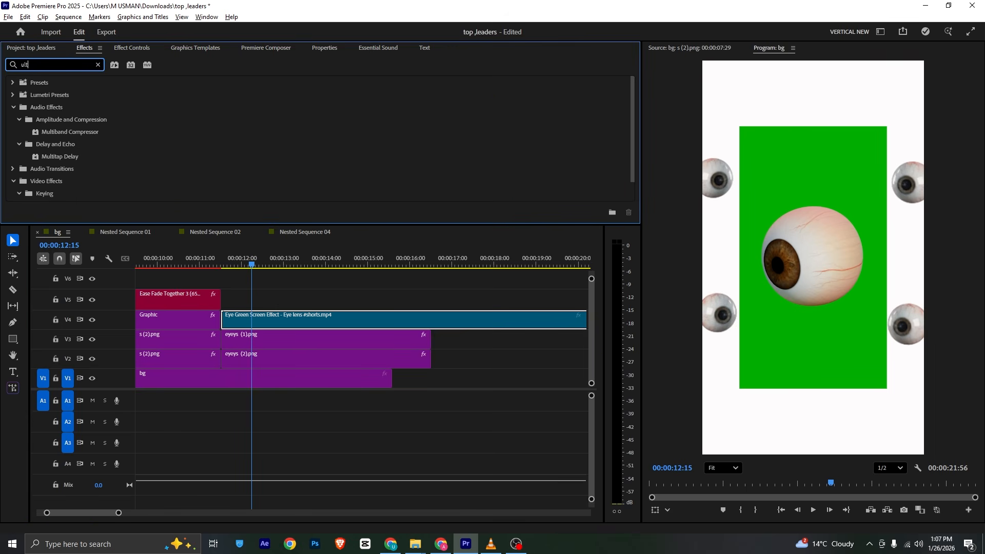
pyautogui.press('BackSpace')
pyautogui.write('ra')
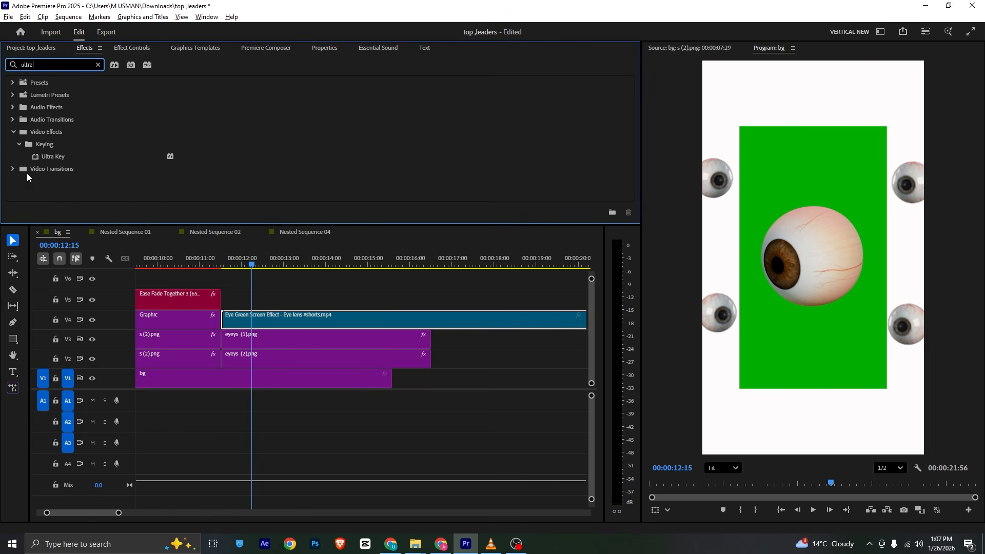
pyautogui.moveTo(52, 157); pyautogui.dragTo(270, 318)
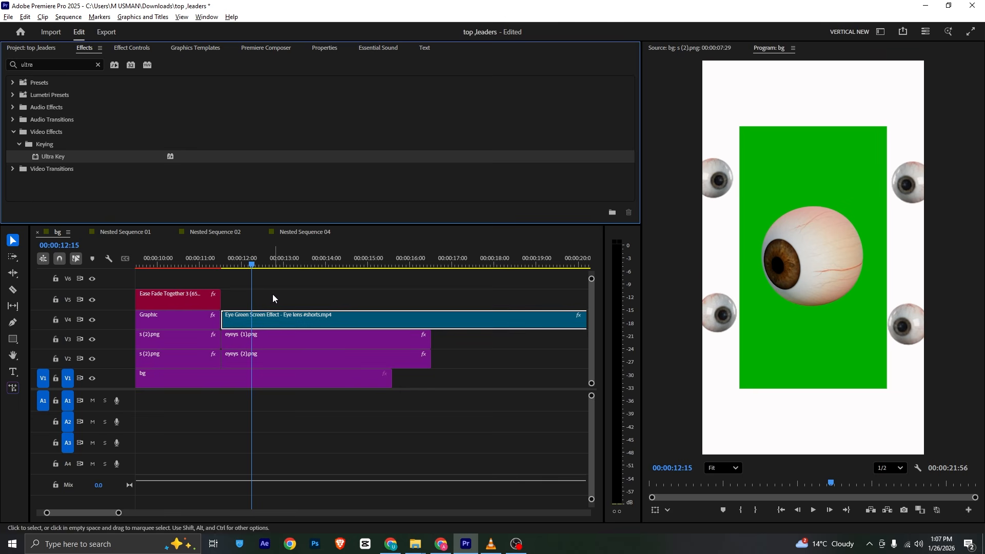
# Step: Sample the clip's green background as the Ultra Key key color to remove it
pyautogui.click(134, 48)
pyautogui.scroll(-5, 140, 132)
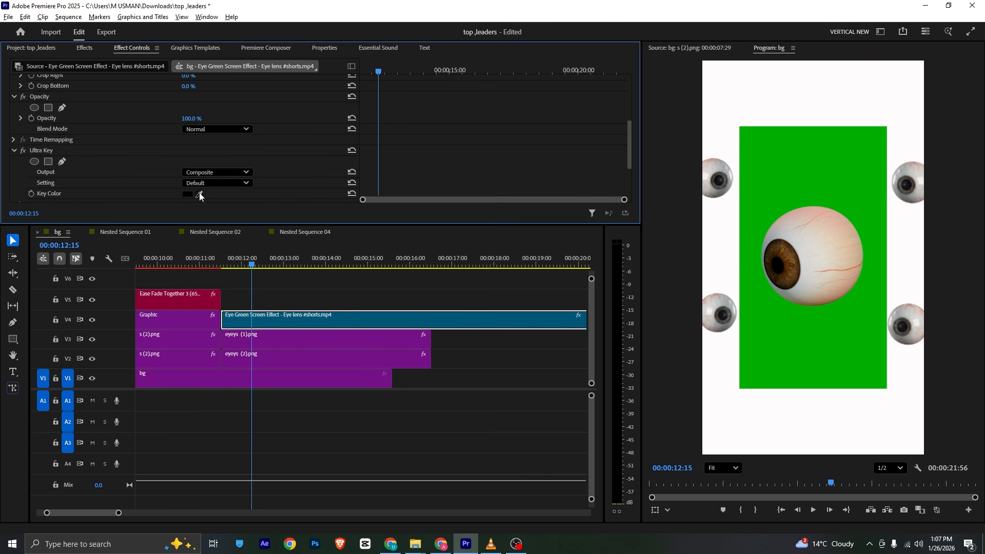
pyautogui.click(200, 194)
pyautogui.click(876, 158)
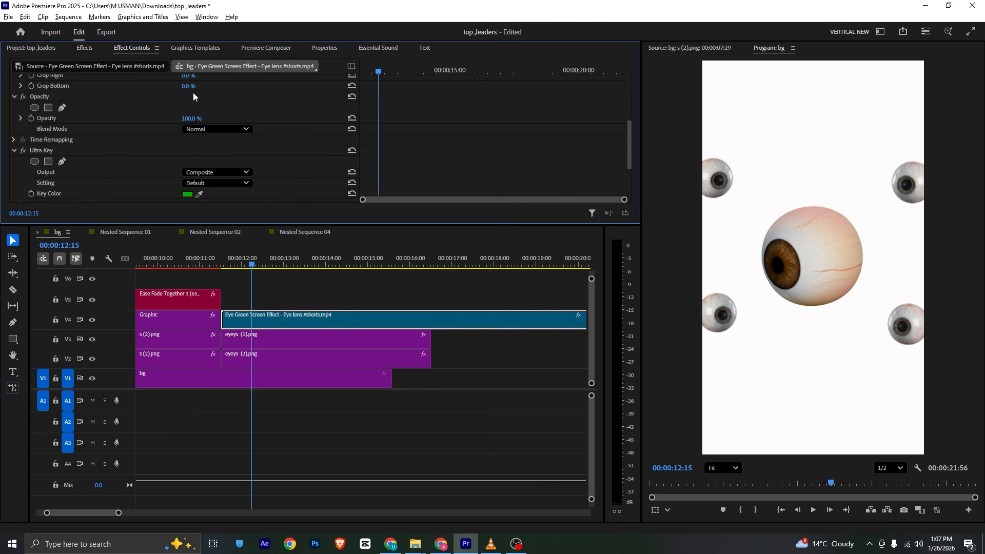
# Step: Set the central eye clip's Scale to 65 and its Position to 540, 932, and preview the scene
pyautogui.scroll(5, 185, 108)
pyautogui.moveTo(187, 102)
pyautogui.mouseDown()
pyautogui.moveTo(169, 101)
pyautogui.moveTo(207, 91)
pyautogui.moveTo(197, 91)
pyautogui.mouseUp()
pyautogui.press('space')
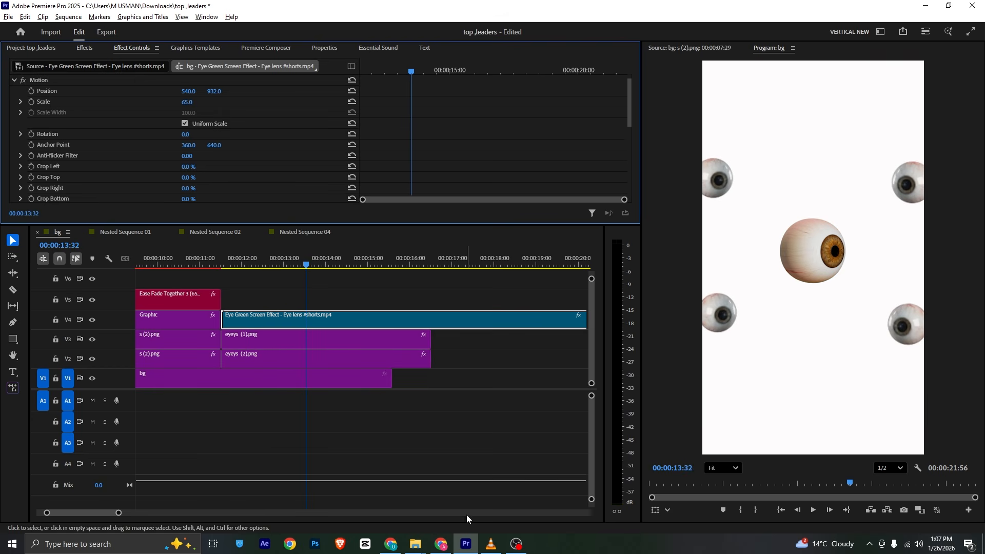
# Step: Check the eye scene in the VLC reference video, move the playhead to 00:00:12:57 and delete the graphic clip on V5
pyautogui.click(491, 544)
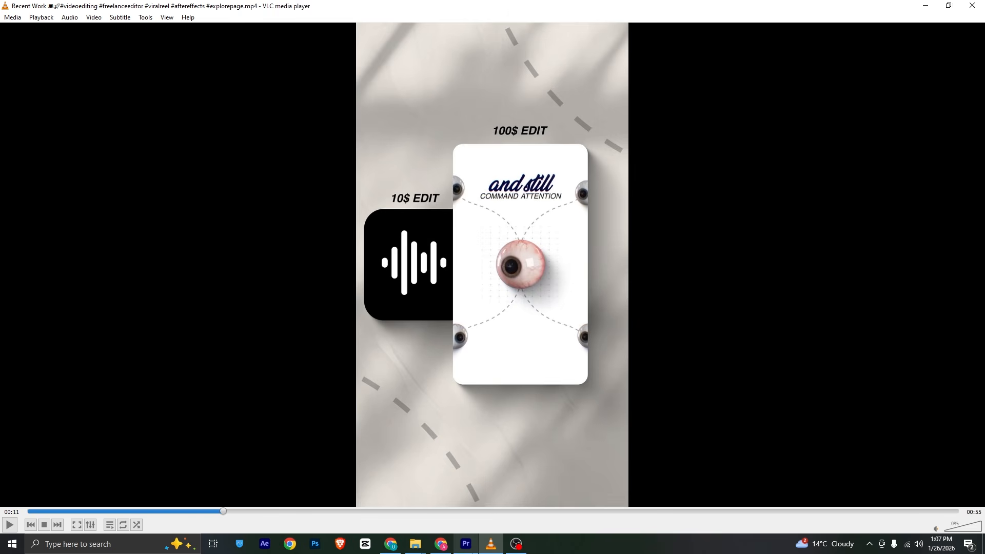
pyautogui.click(466, 547)
pyautogui.click(352, 300)
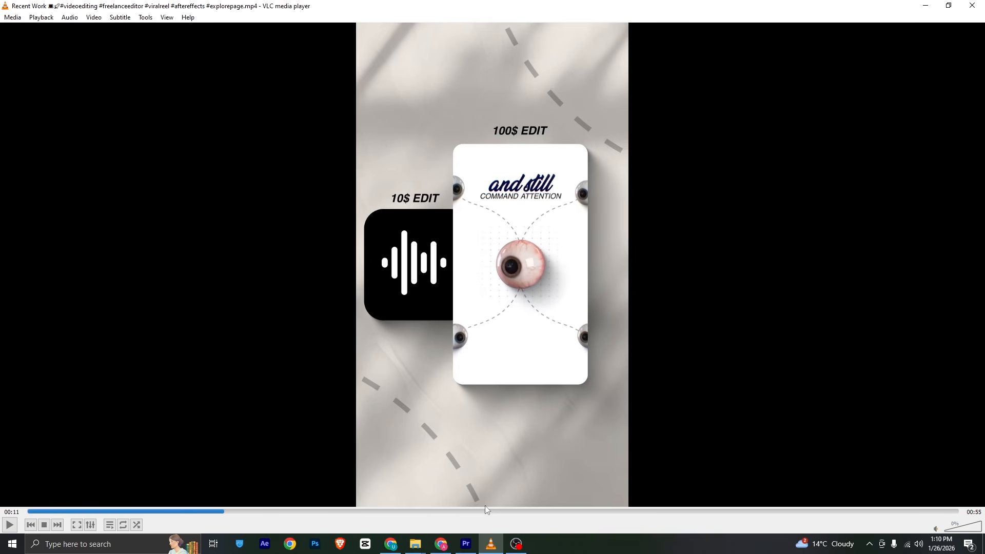
pyautogui.click(466, 544)
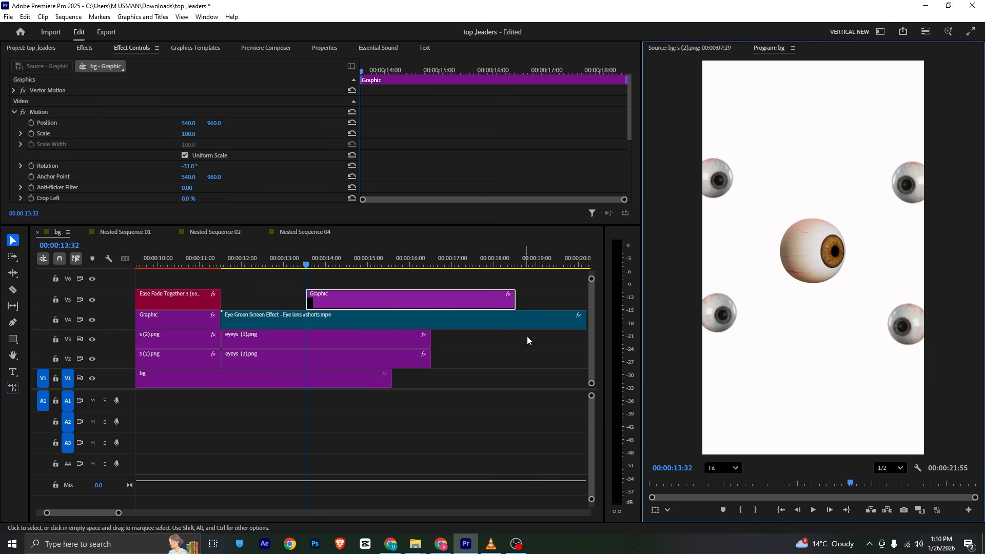
pyautogui.click(340, 323)
pyautogui.moveTo(321, 300); pyautogui.dragTo(237, 308)
pyautogui.moveTo(252, 261); pyautogui.dragTo(282, 267)
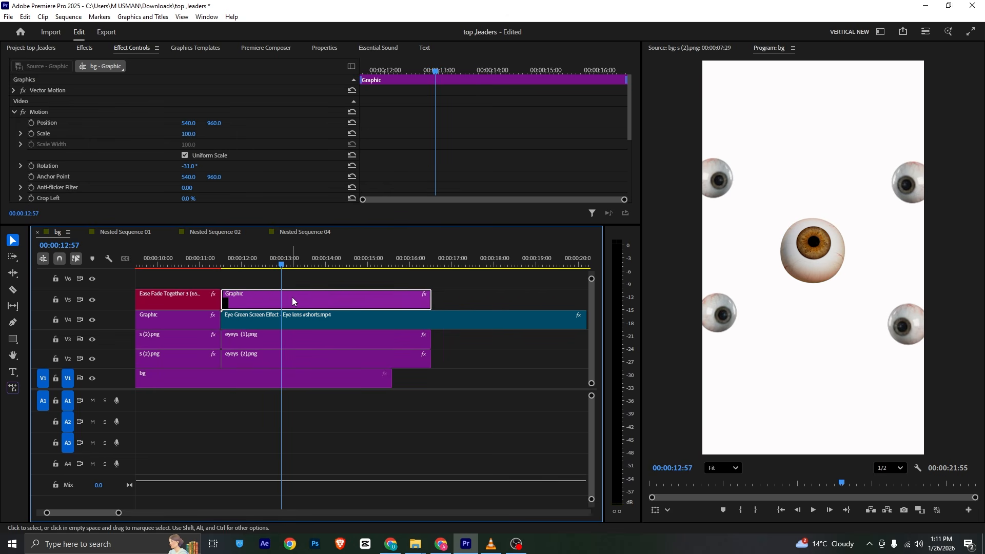
pyautogui.press('Delete')
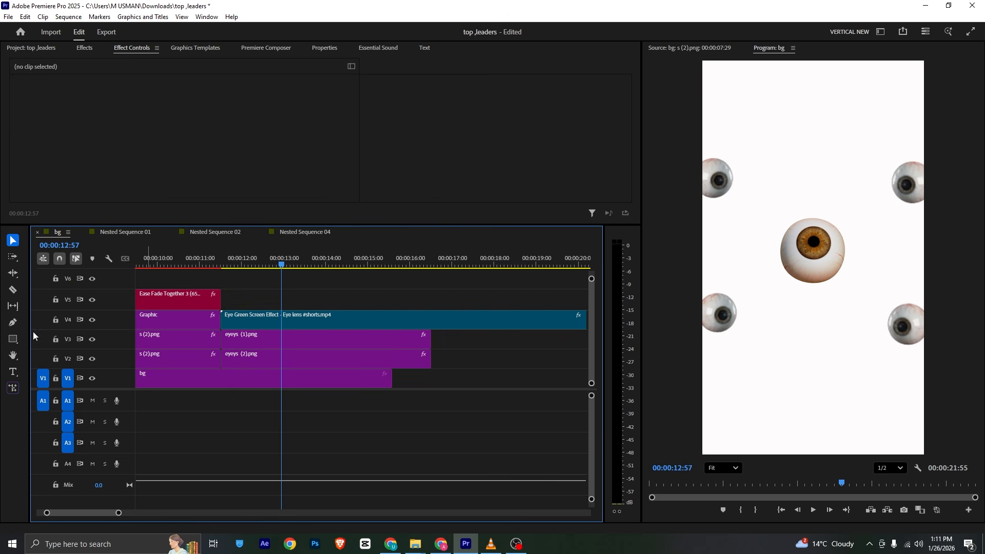
# Step: Draw a pen line from the upper-left eye to the central eye and align its V5 clip with the eye clips' start
pyautogui.click(13, 322)
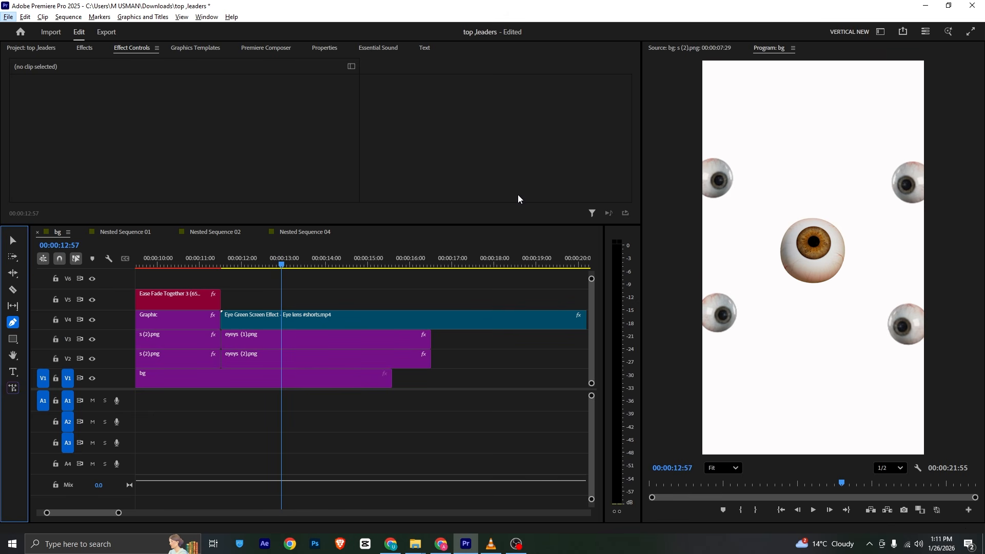
pyautogui.click(723, 181)
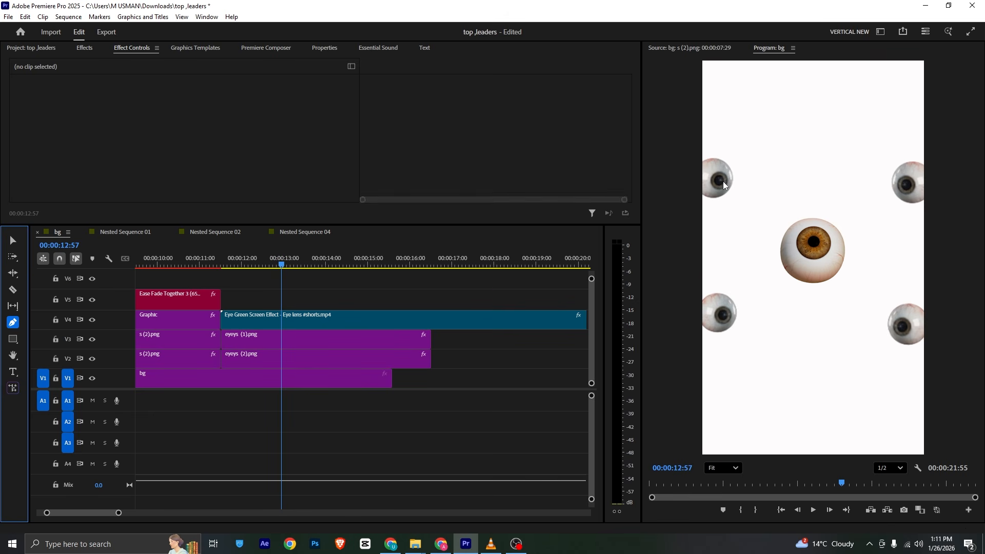
pyautogui.click(799, 231)
pyautogui.press('v')
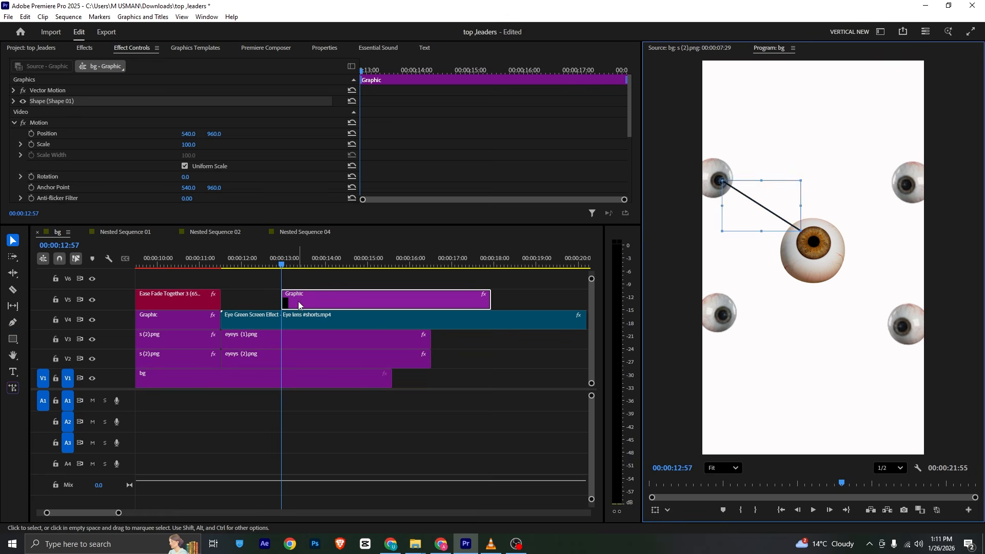
pyautogui.moveTo(299, 306); pyautogui.dragTo(254, 300)
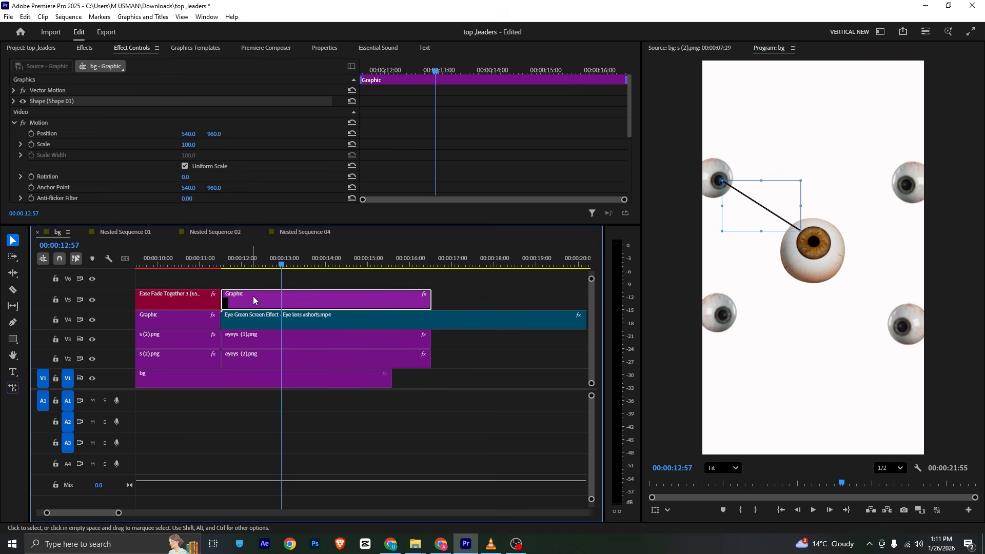
# Step: Compare with the reference's connecting lines and bend the drawn line into a downward curve at its central-eye end
pyautogui.click(491, 544)
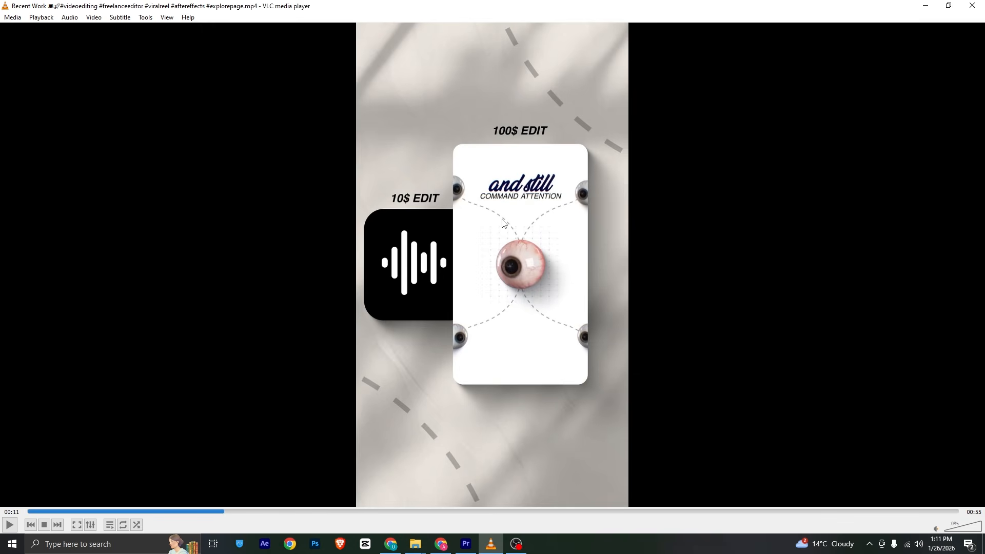
pyautogui.hotkey('alt', 'Tab')
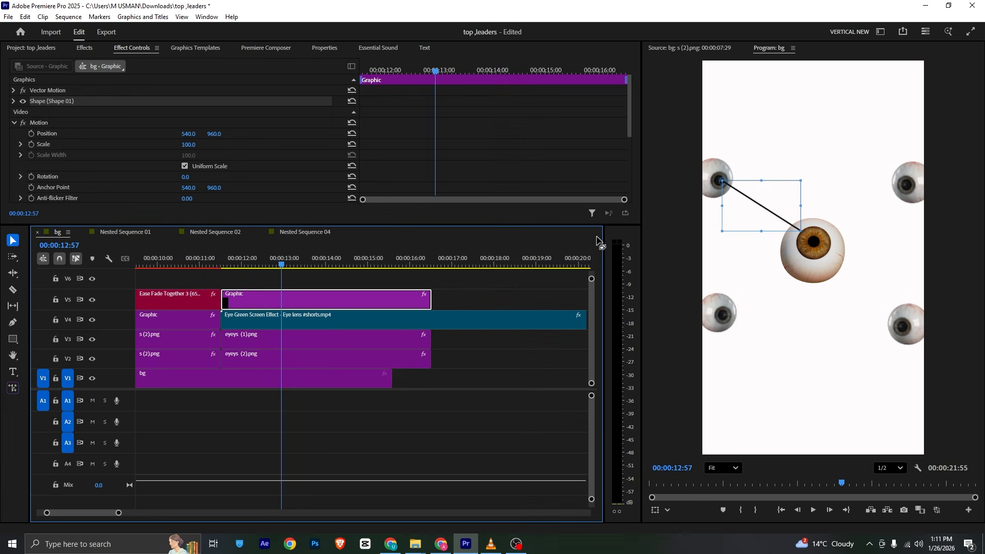
pyautogui.press('alt')
pyautogui.click(13, 321)
pyautogui.moveTo(804, 235); pyautogui.dragTo(784, 301)
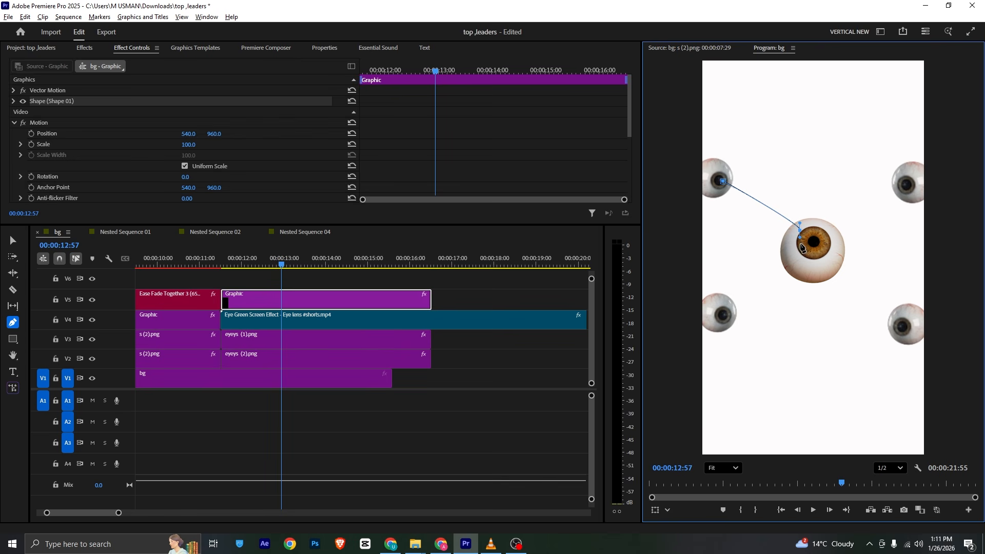
pyautogui.moveTo(802, 245); pyautogui.dragTo(800, 263)
pyautogui.press('alt')
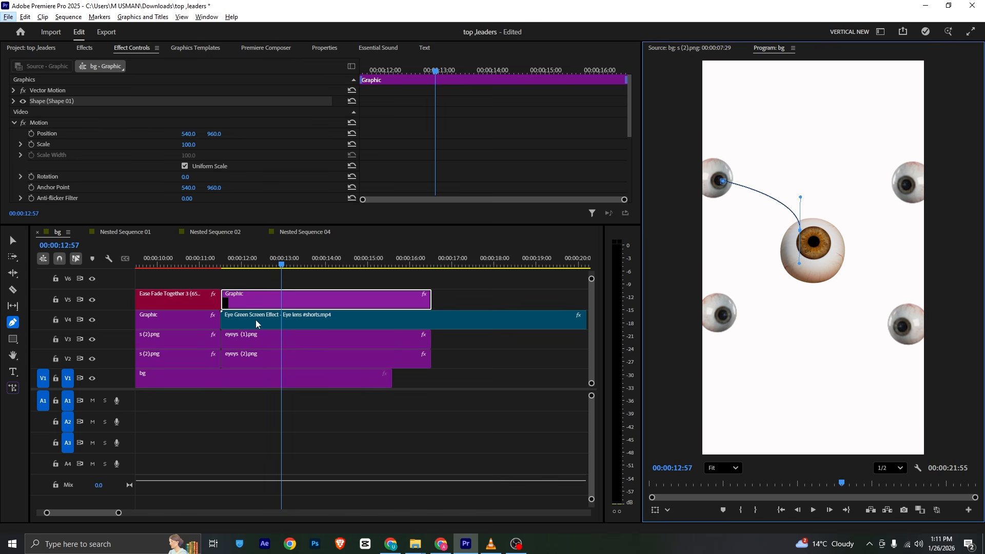
pyautogui.press('v')
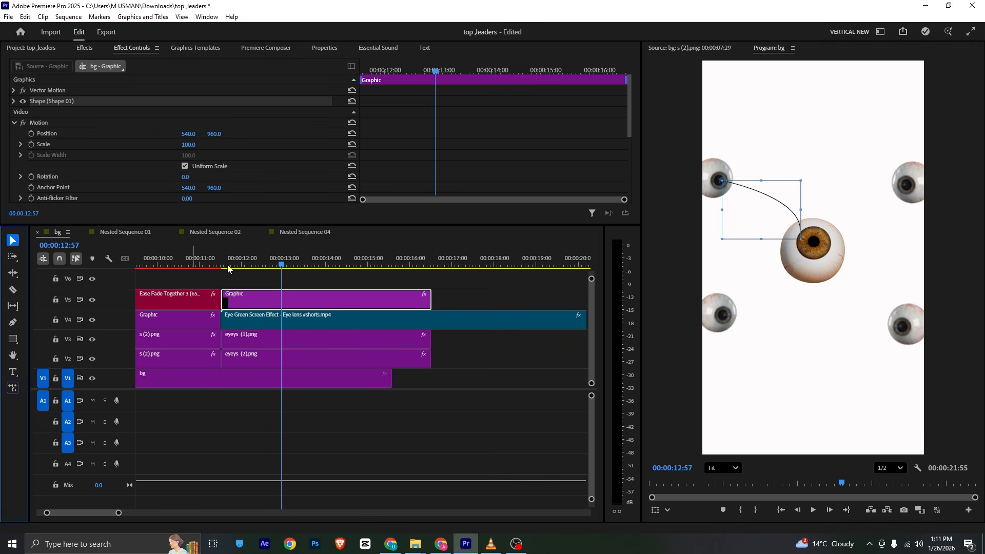
# Step: Restack the clips with the line graphic on V2, eyeys (2).png on V3, eyeys (1).png on V4 and the green screen eye on V5
pyautogui.click(477, 308)
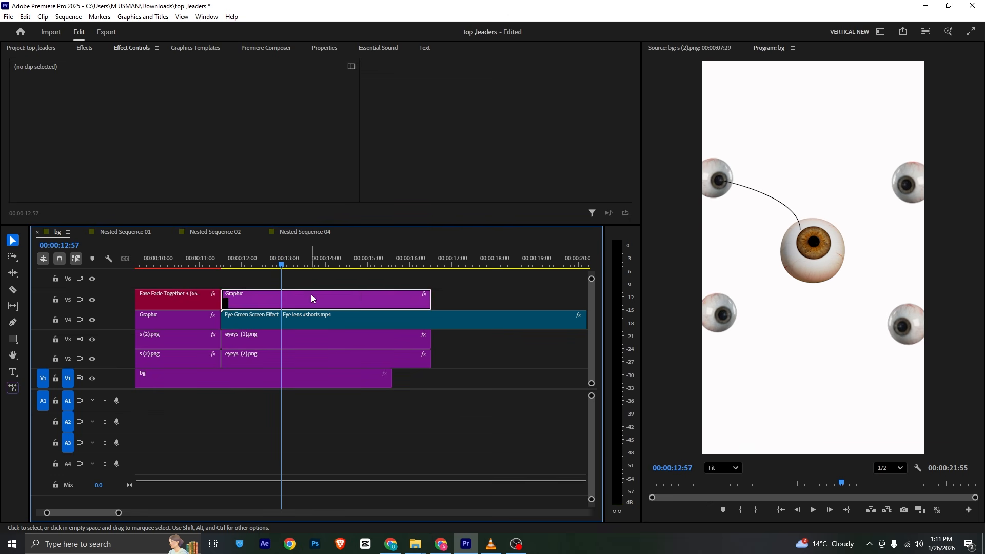
pyautogui.moveTo(311, 294); pyautogui.dragTo(346, 355)
pyautogui.moveTo(347, 357); pyautogui.dragTo(356, 328)
pyautogui.moveTo(508, 301); pyautogui.dragTo(307, 365)
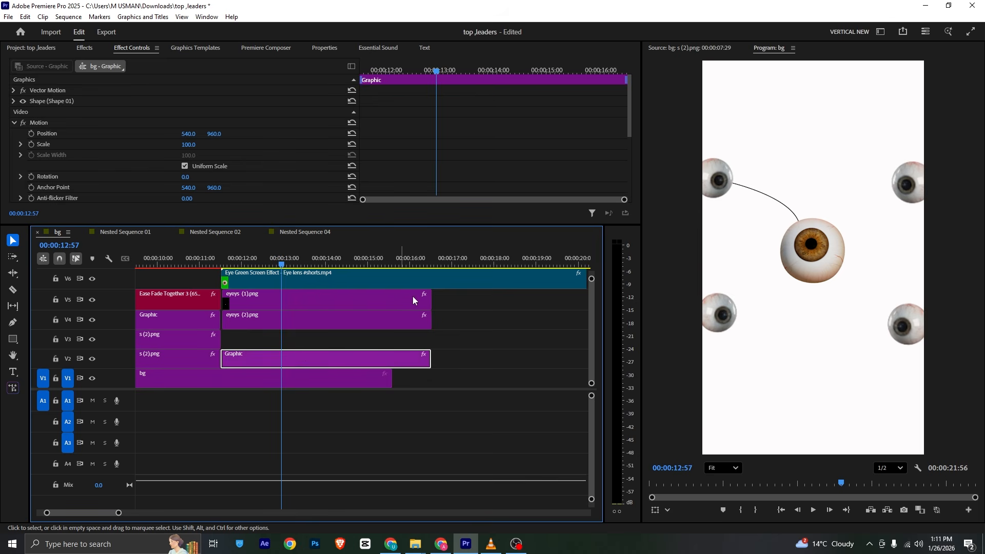
pyautogui.moveTo(462, 328); pyautogui.dragTo(402, 308)
pyautogui.click(476, 359)
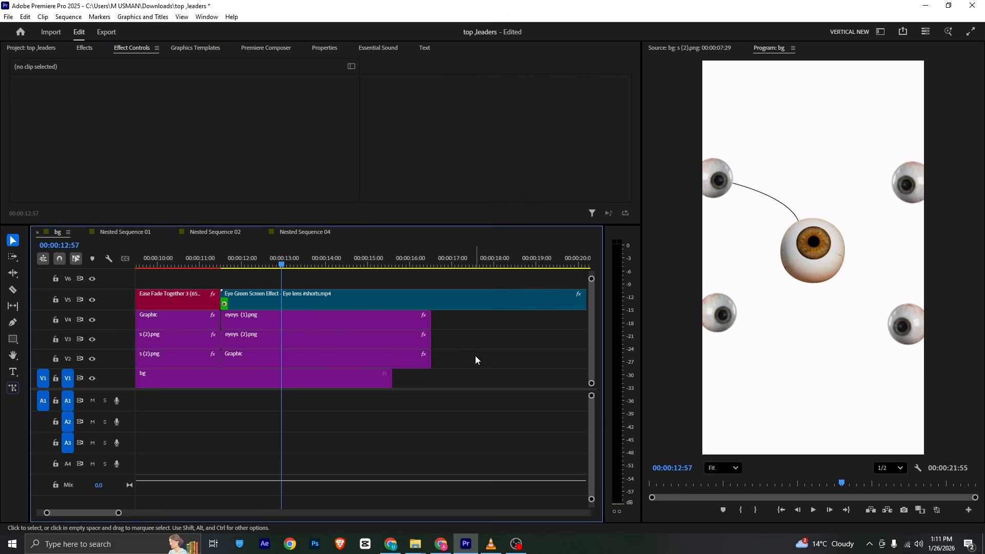
pyautogui.click(320, 314)
pyautogui.click(489, 343)
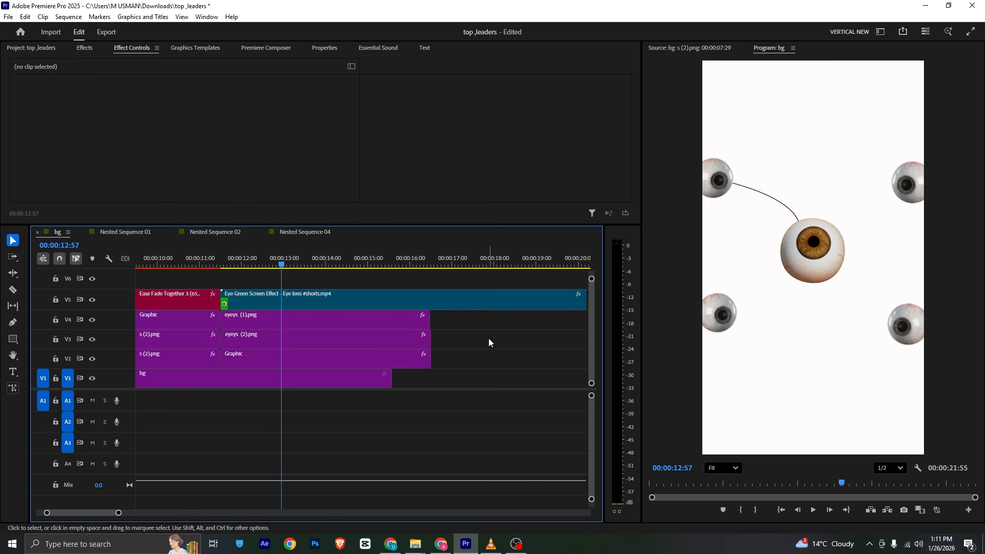
pyautogui.rightClick(277, 302)
pyautogui.press('Escape')
pyautogui.moveTo(513, 279); pyautogui.dragTo(285, 354)
pyautogui.rightClick(284, 354)
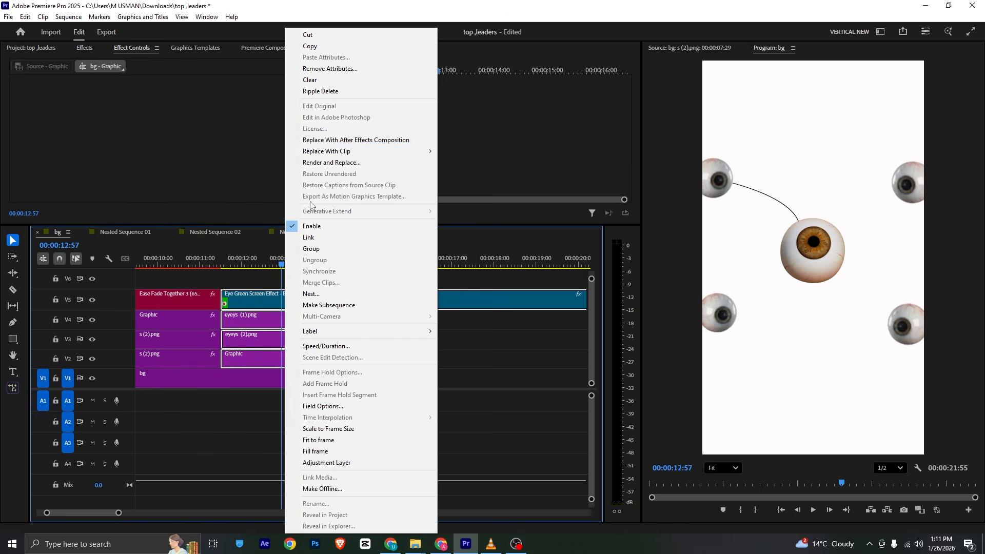
pyautogui.moveTo(322, 153)
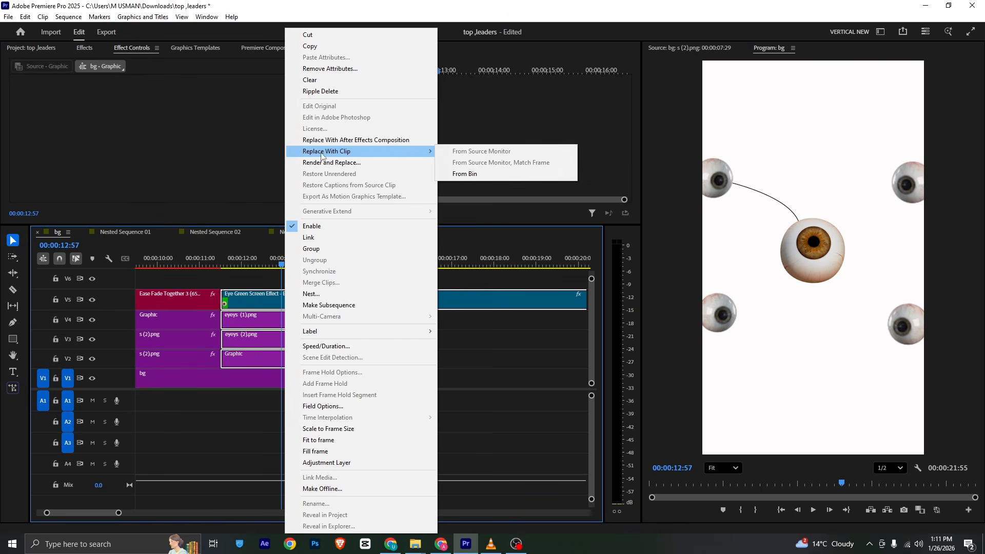
pyautogui.press('Escape')
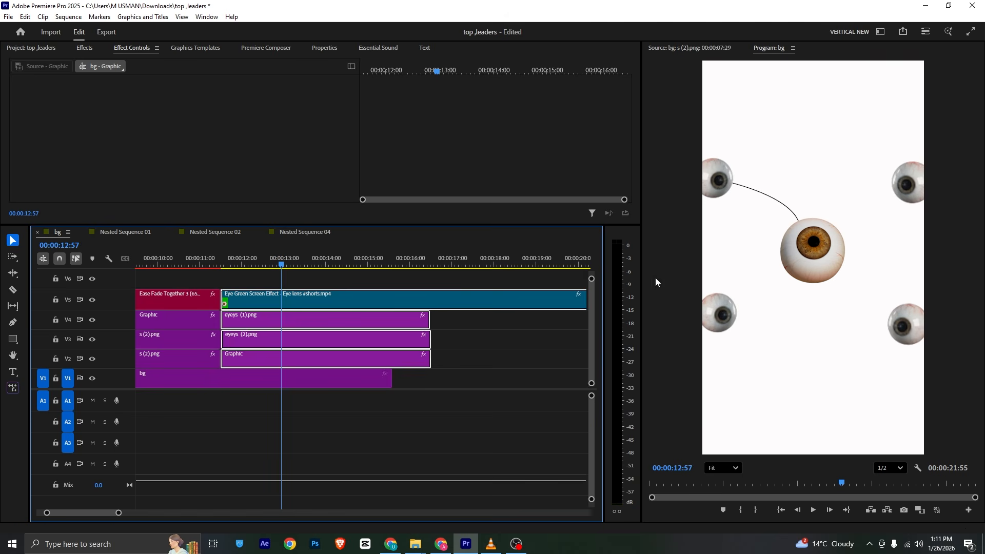
pyautogui.click(313, 282)
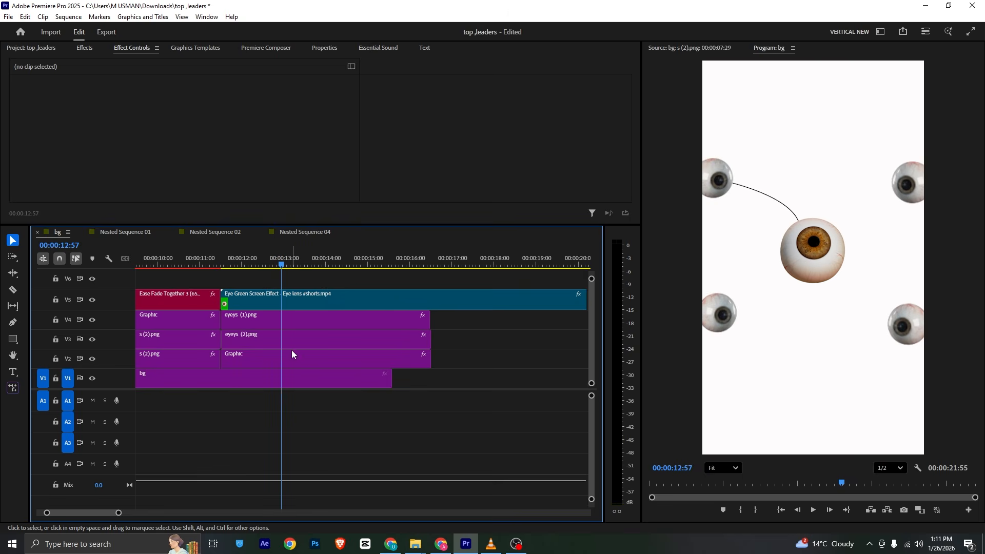
# Step: Review the VLC reference video from 00:12 through the brain scene at 00:25, and return to the Premiere Pro timeline
pyautogui.click(491, 544)
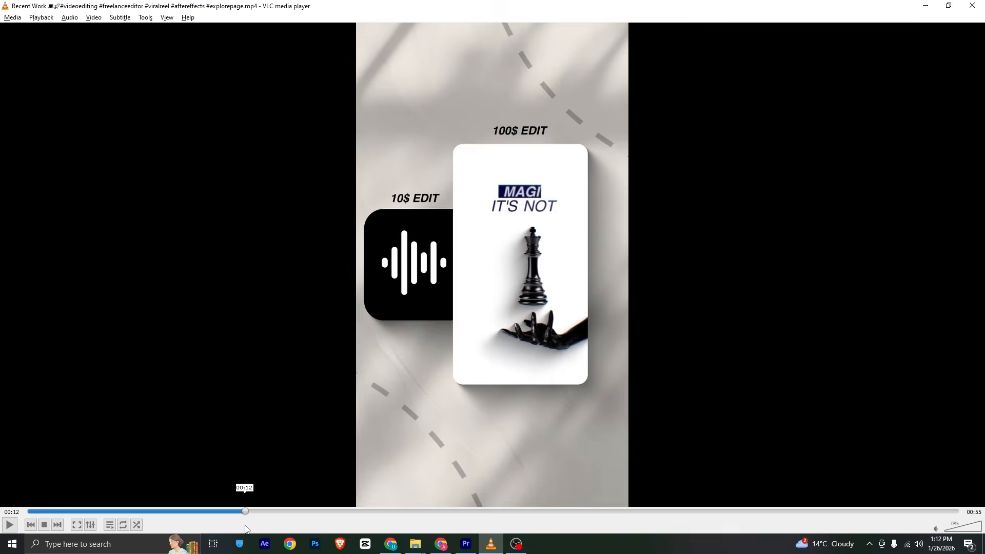
pyautogui.moveTo(246, 529); pyautogui.dragTo(465, 510)
pyautogui.click(466, 544)
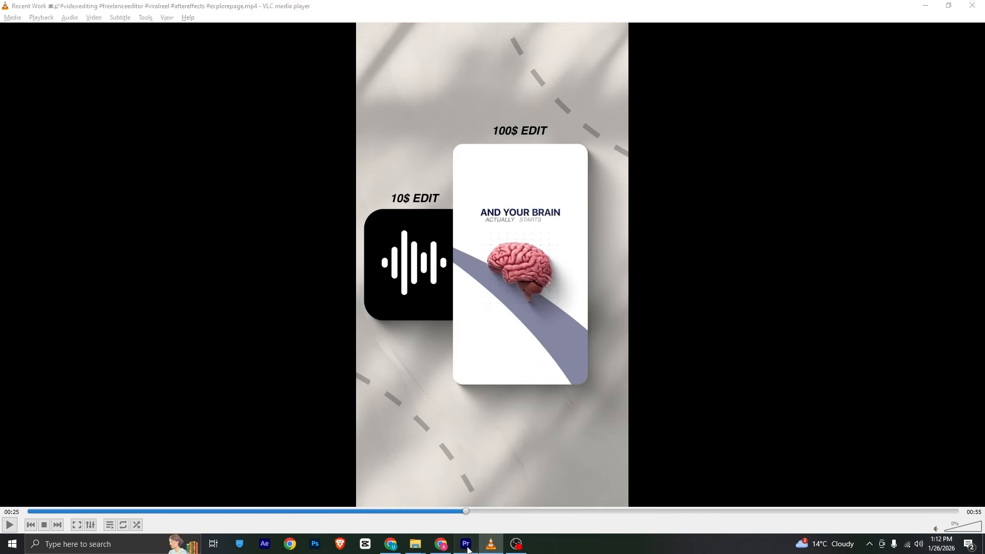
pyautogui.scroll(1, 470, 419)
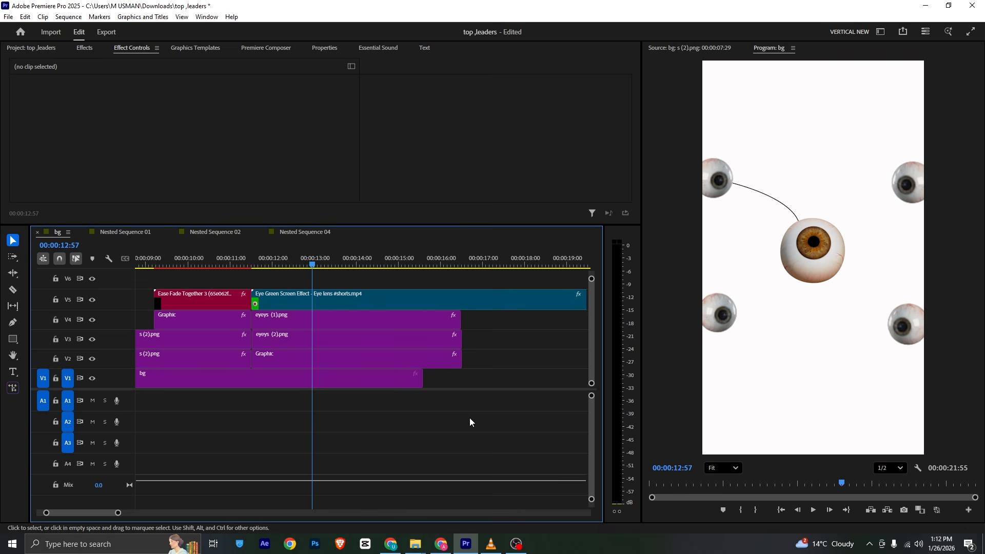